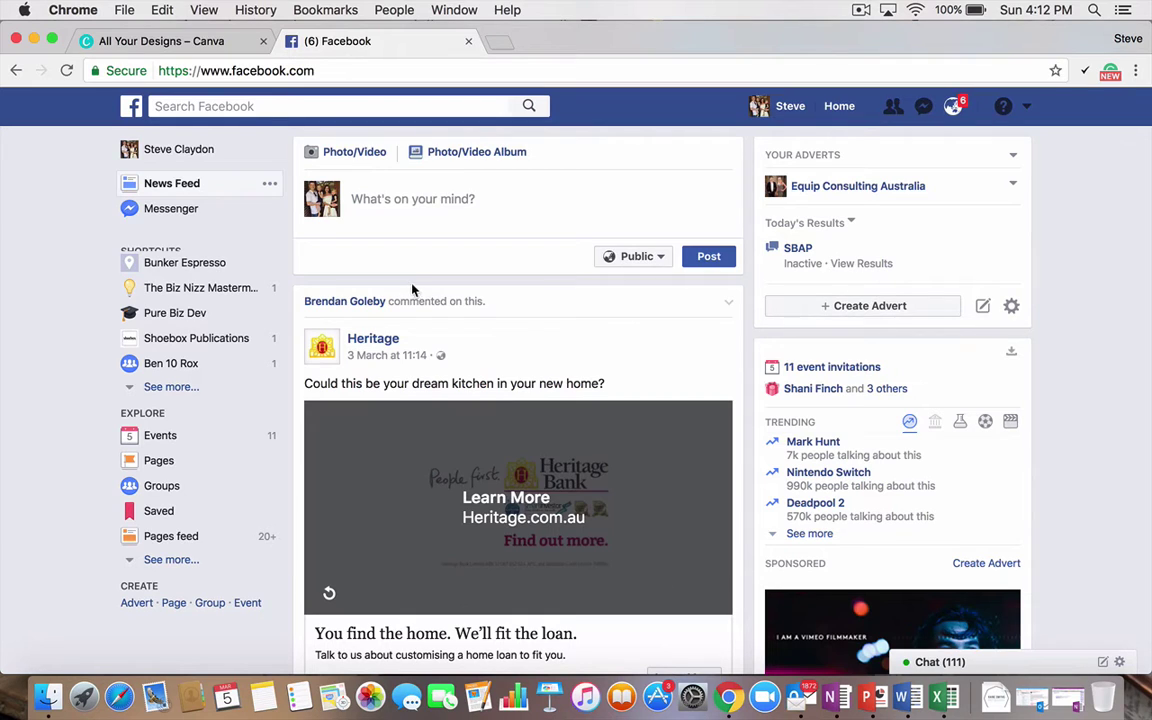
# Step: Search Facebook for "Power Editor" and open the Power Editor app from the suggestions
pyautogui.click(255, 105)
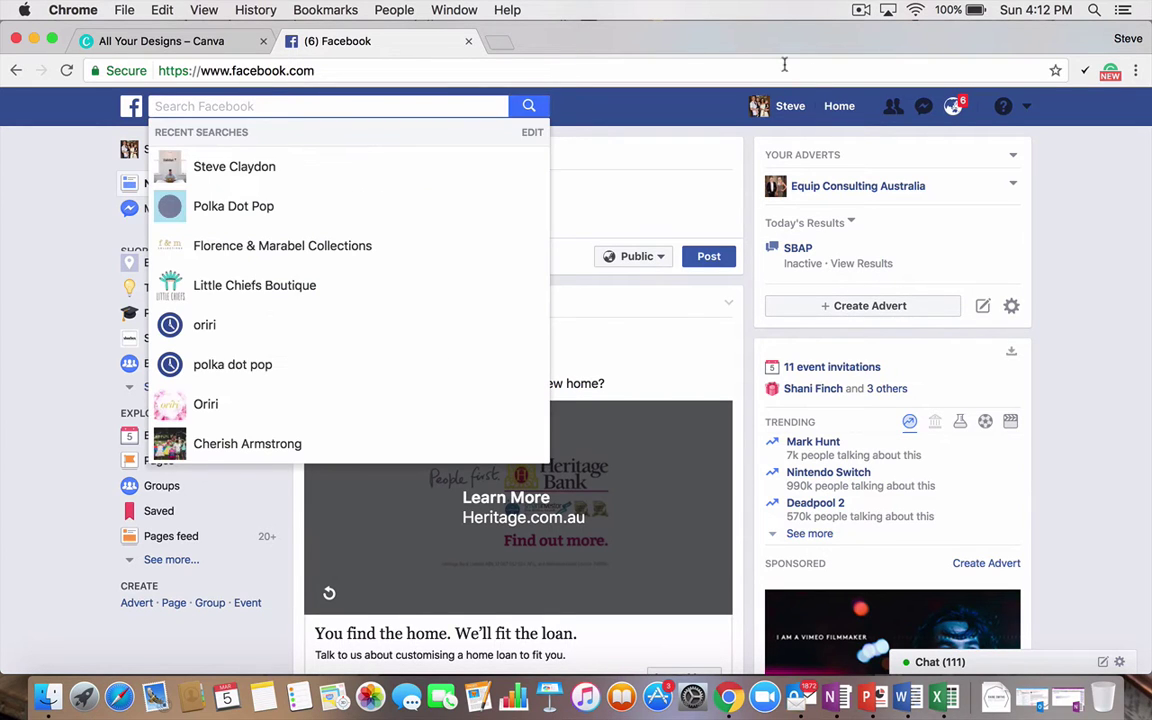
pyautogui.write('Po')
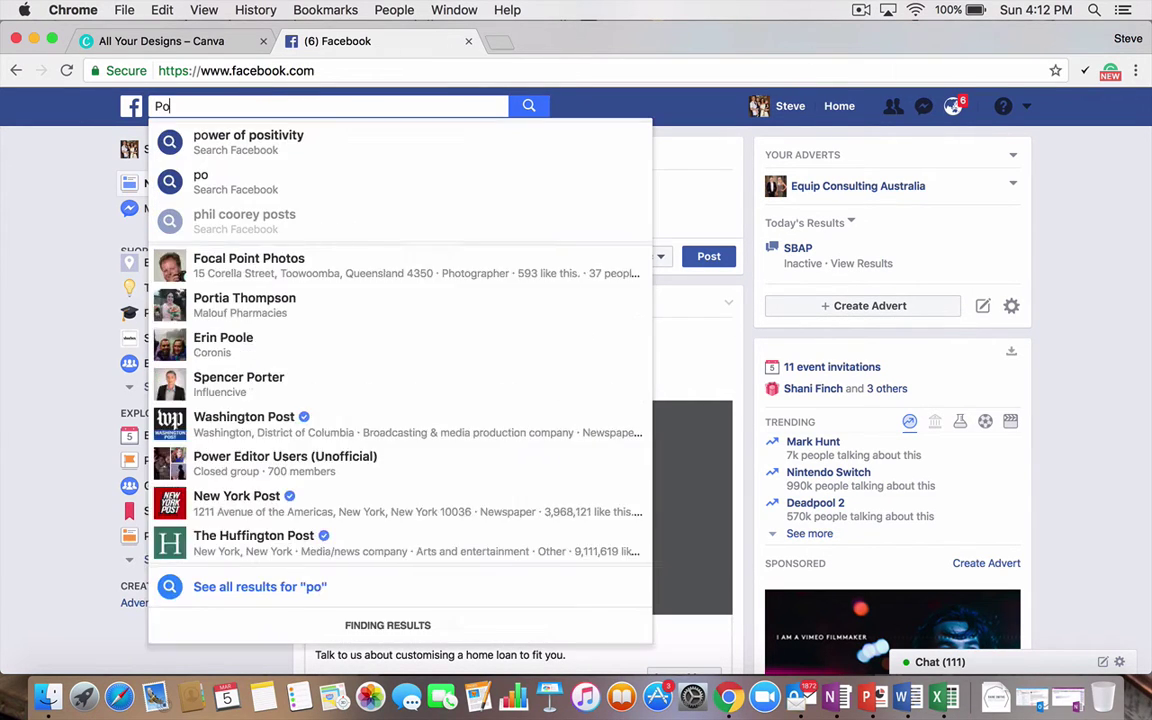
pyautogui.write('wer Editor')
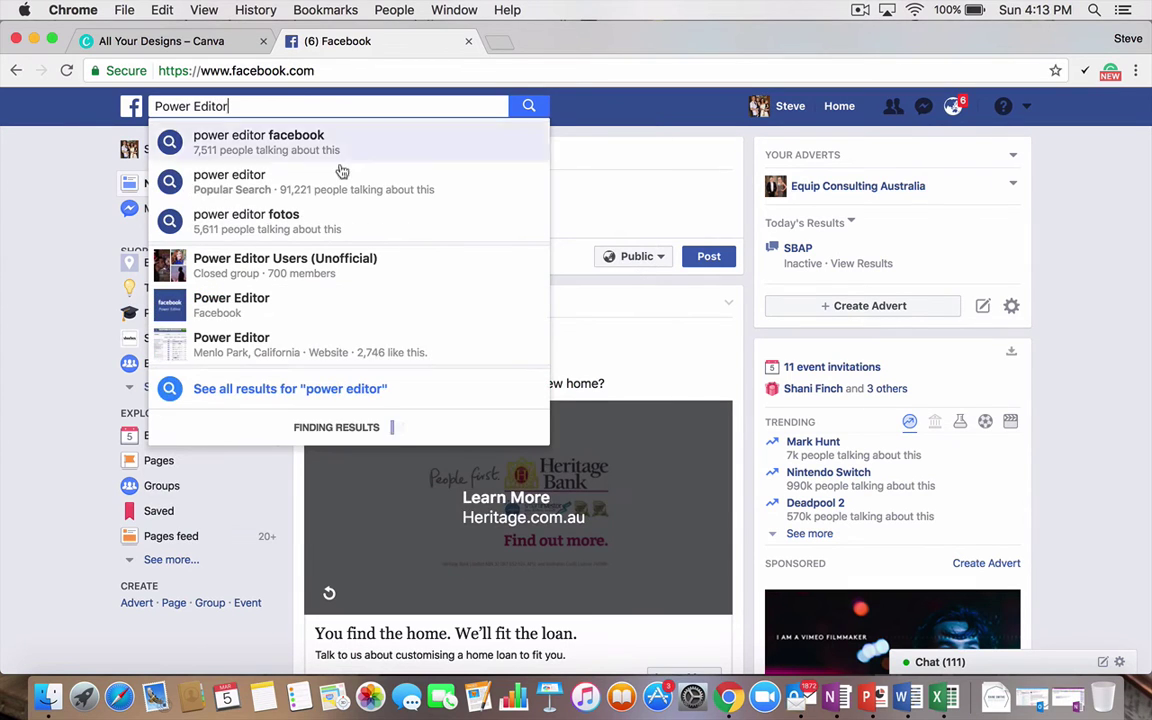
pyautogui.click(252, 314)
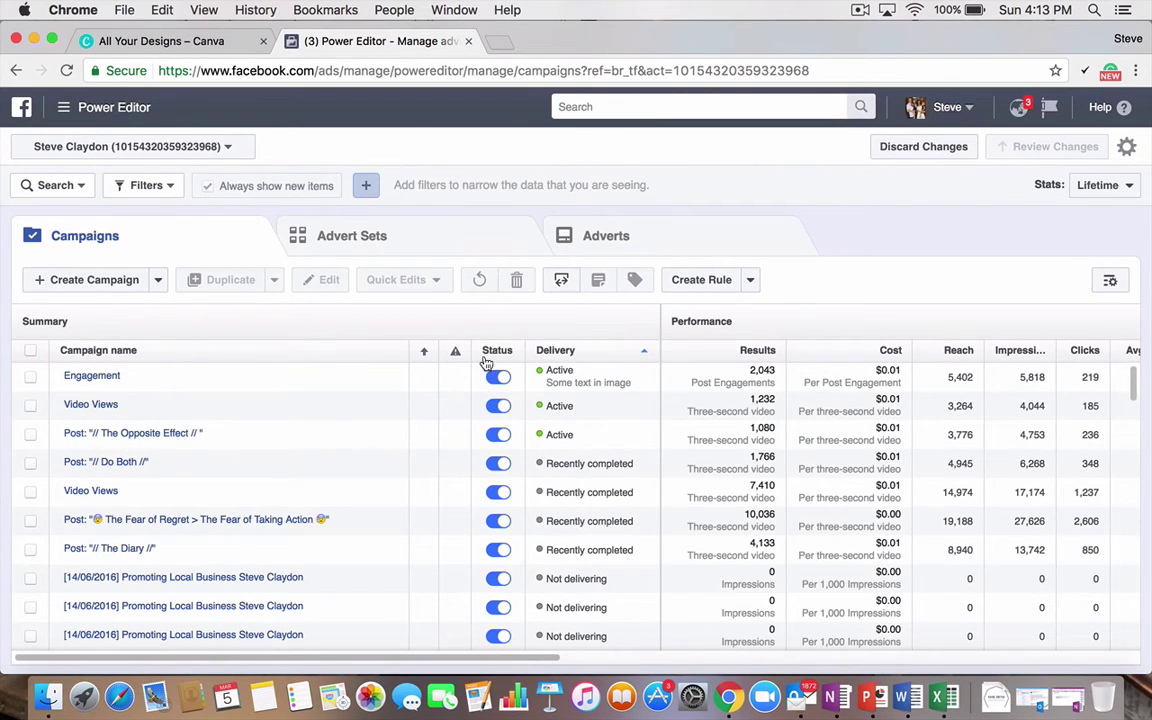
# Step: Start a new campaign and switch to guided creation
pyautogui.click(83, 290)
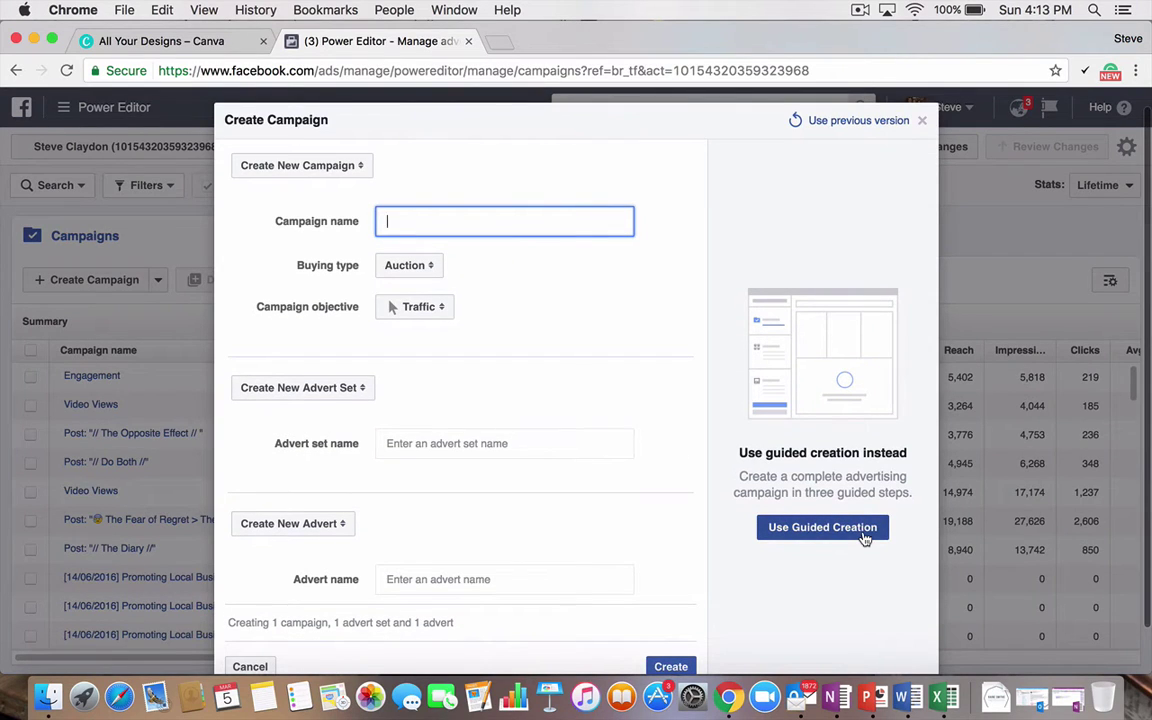
pyautogui.click(865, 538)
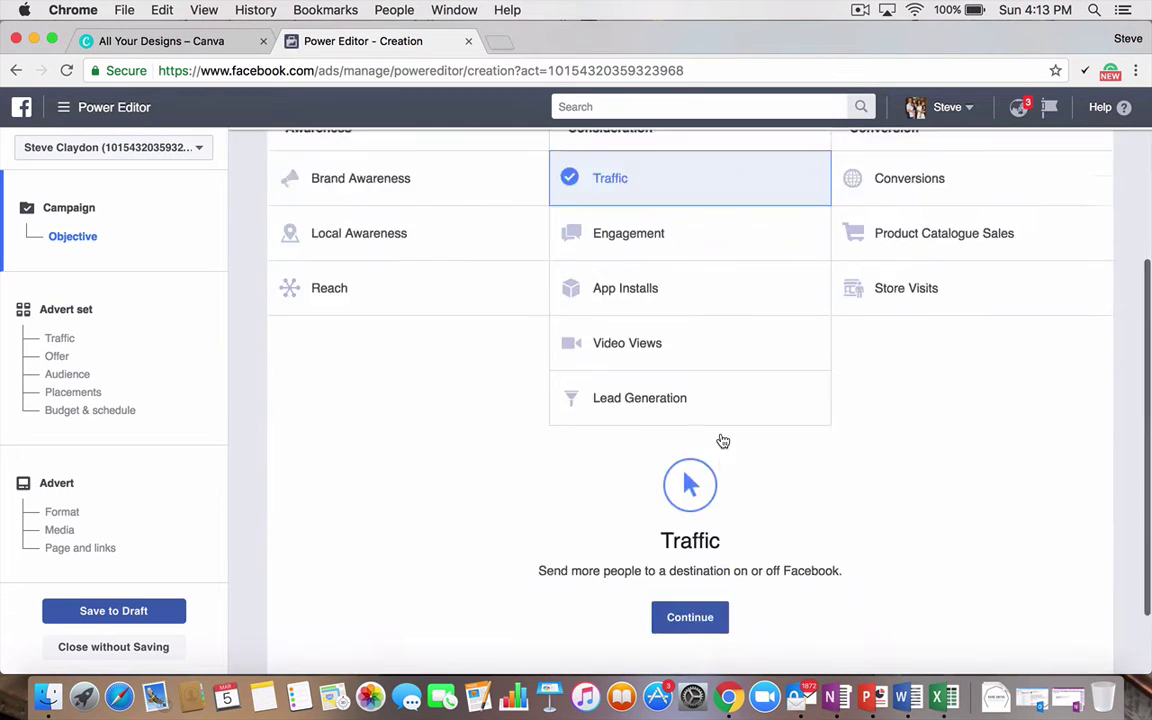
# Step: Examine the descriptions of the Awareness objectives and of the Traffic and Engagement objectives
pyautogui.scroll(5, 723, 441)
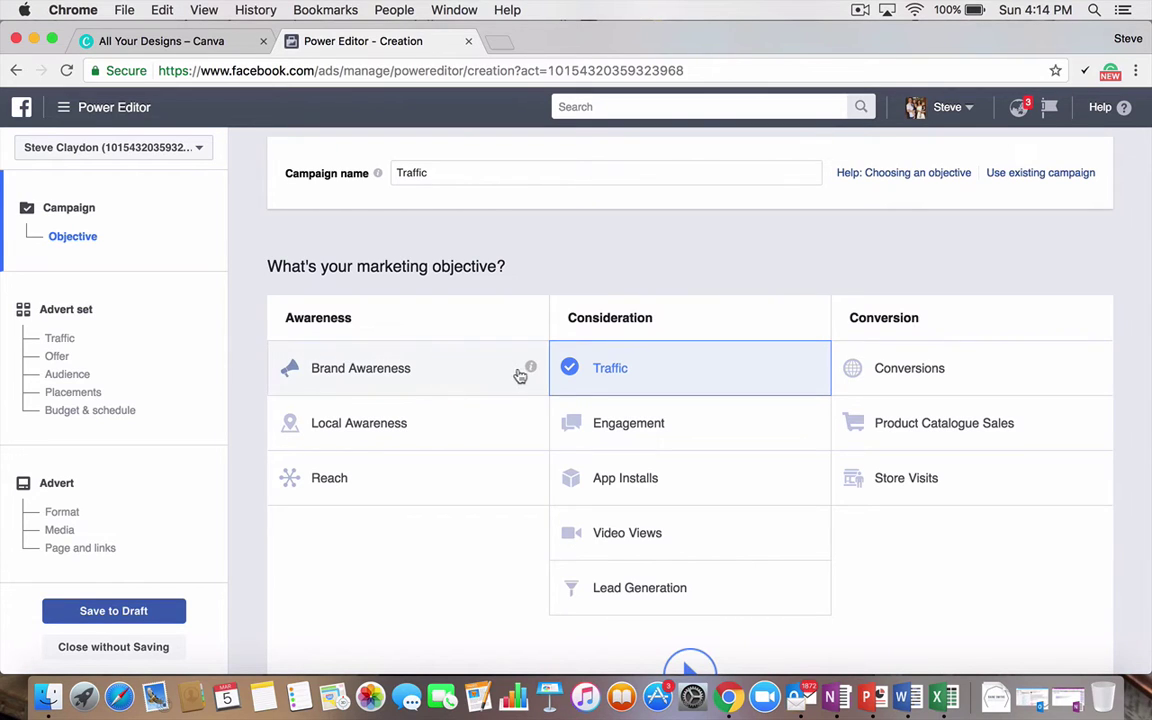
pyautogui.moveTo(530, 371)
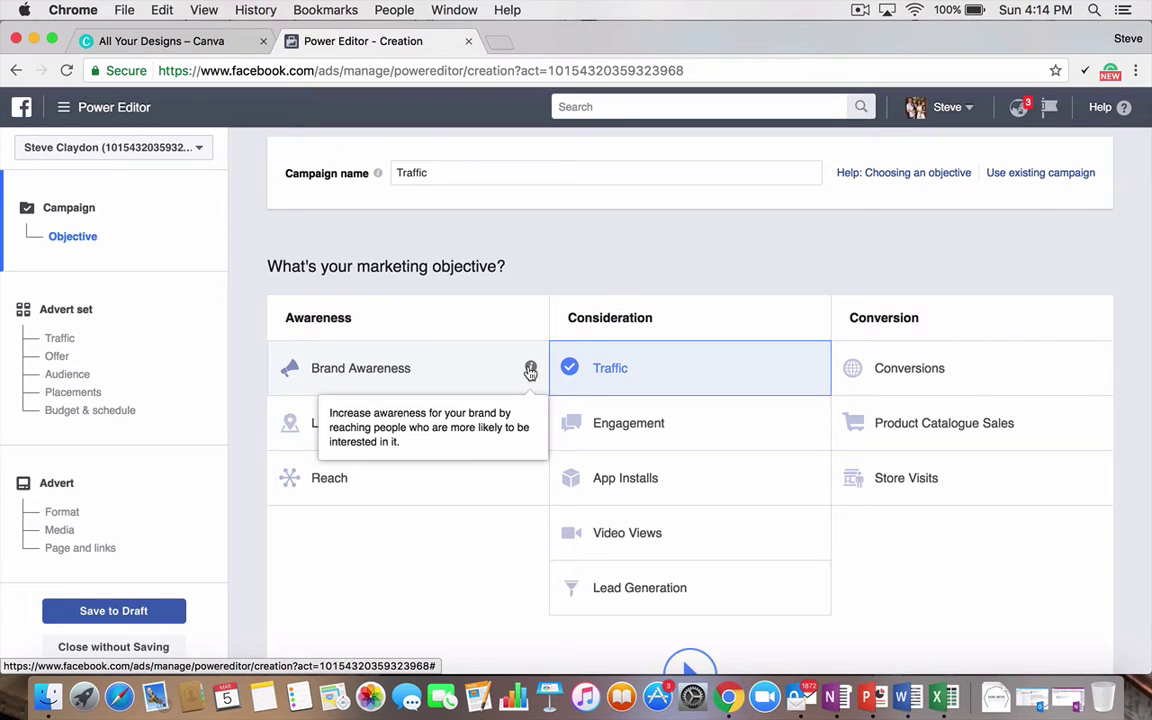
pyautogui.moveTo(531, 426)
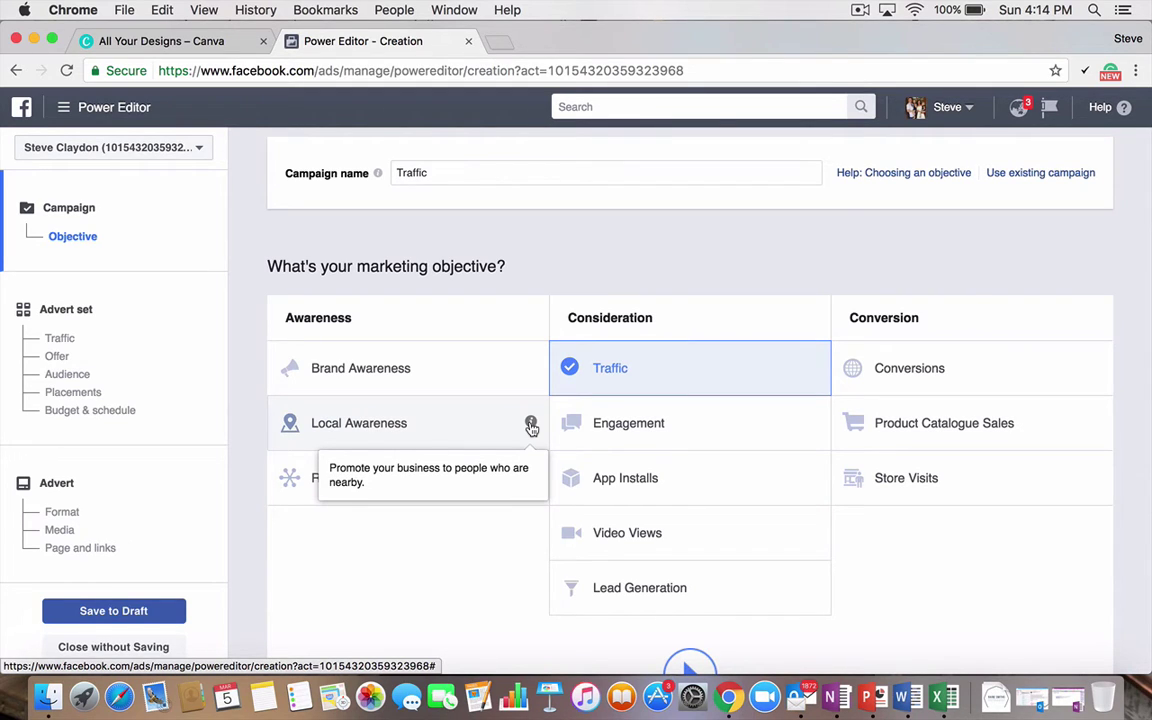
pyautogui.moveTo(533, 480)
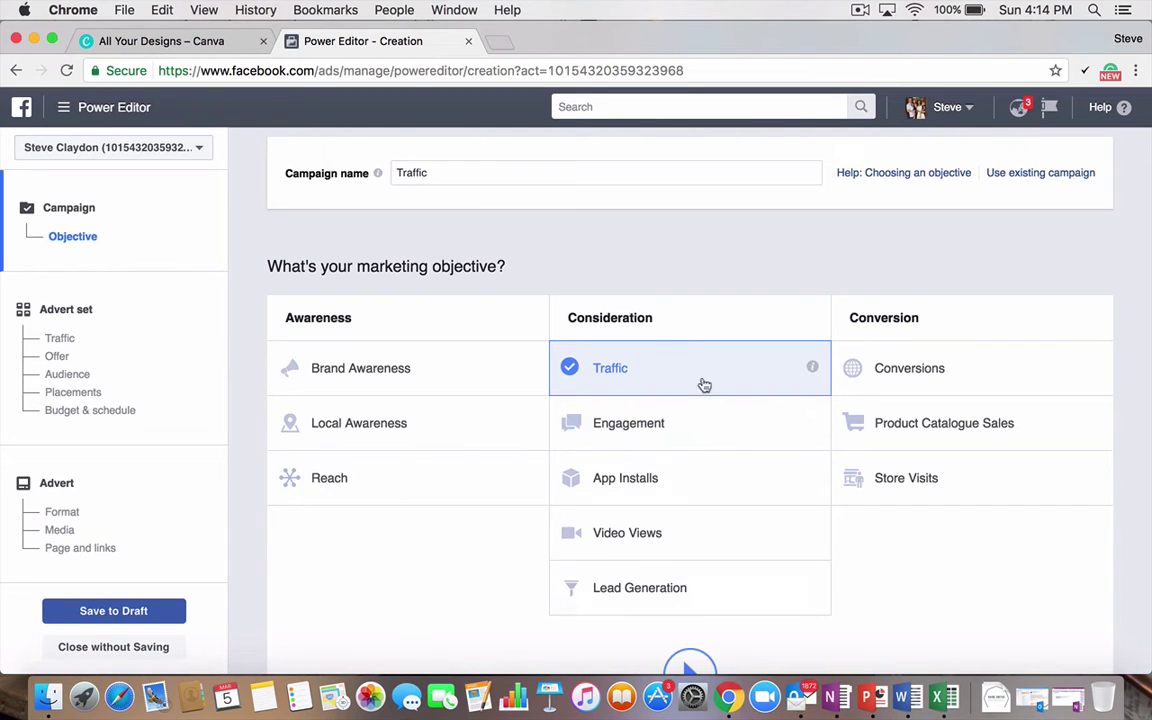
pyautogui.moveTo(813, 371)
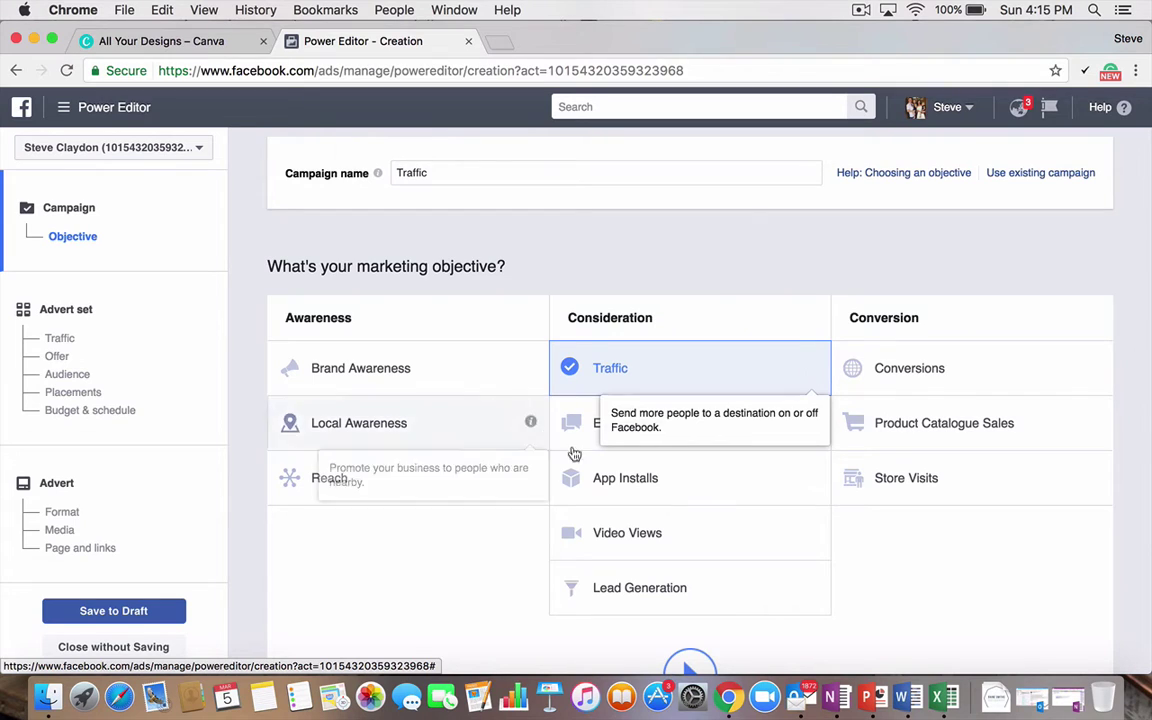
pyautogui.moveTo(813, 425)
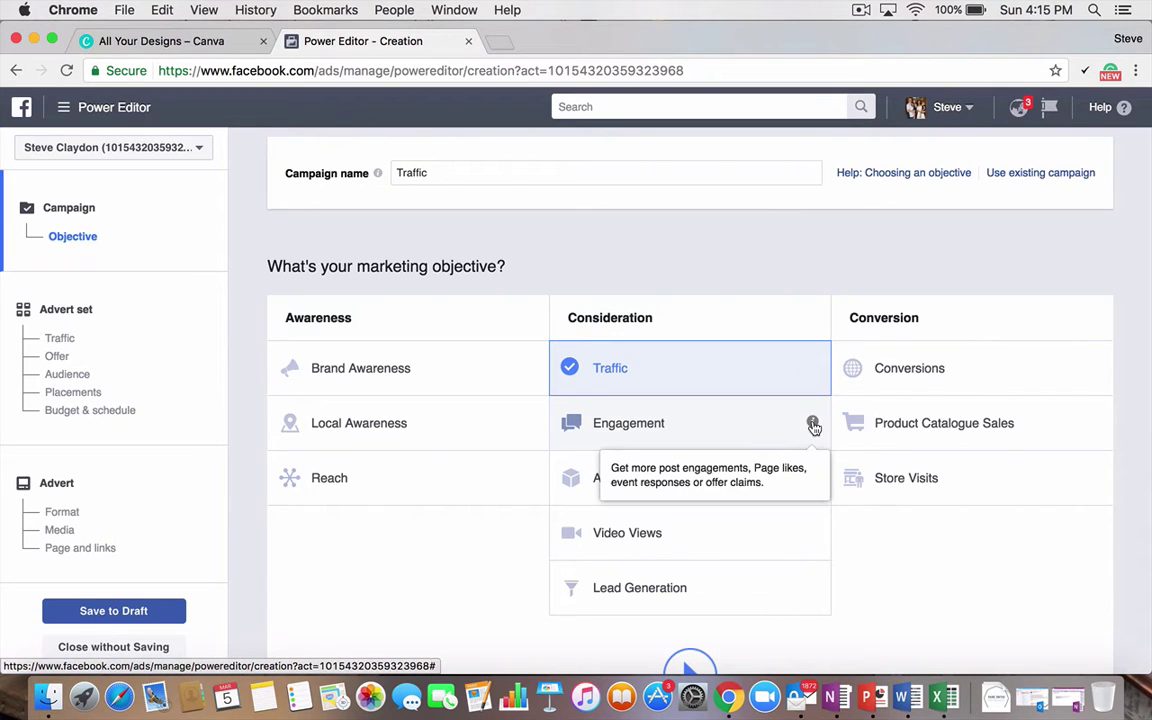
# Step: Try the Engagement and Video Views objectives to compare their descriptions and sub-options
pyautogui.click(689, 432)
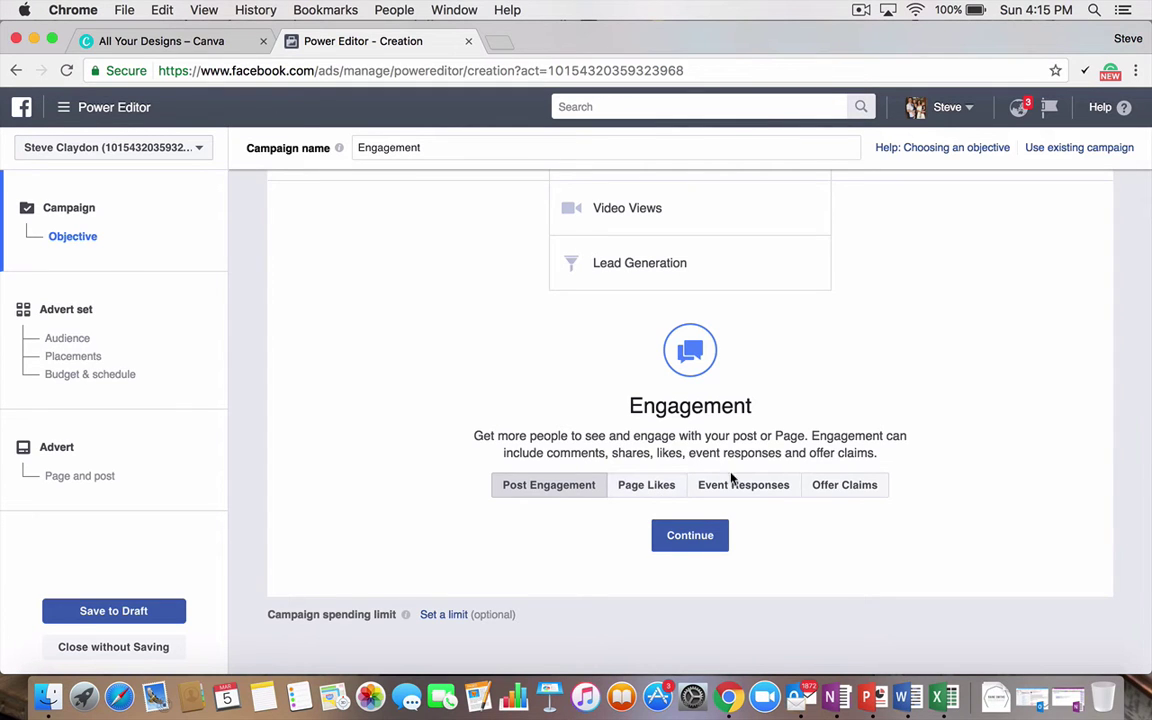
pyautogui.scroll(5, 847, 492)
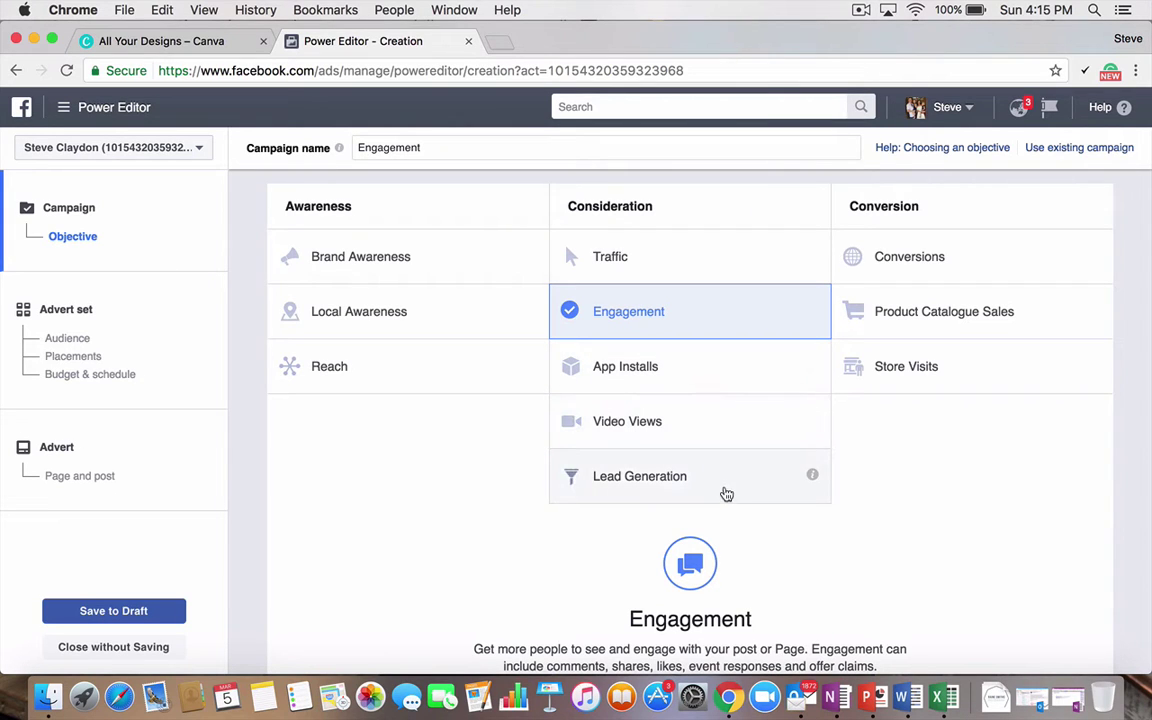
pyautogui.click(689, 440)
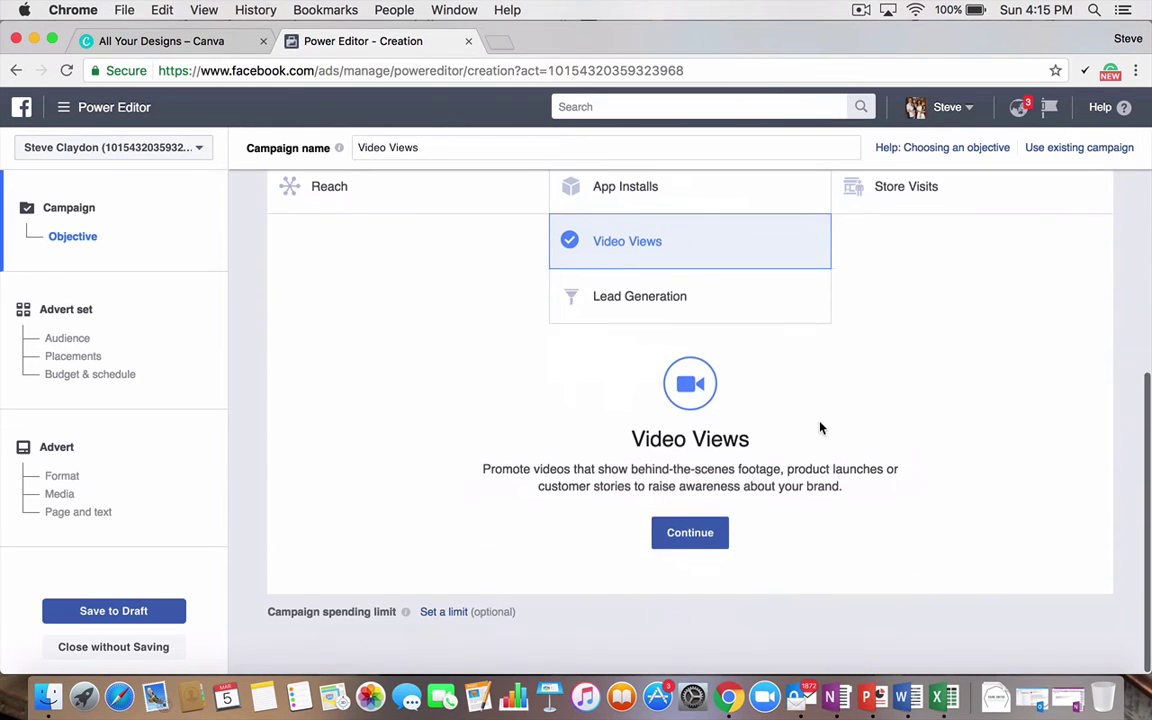
pyautogui.moveTo(813, 265)
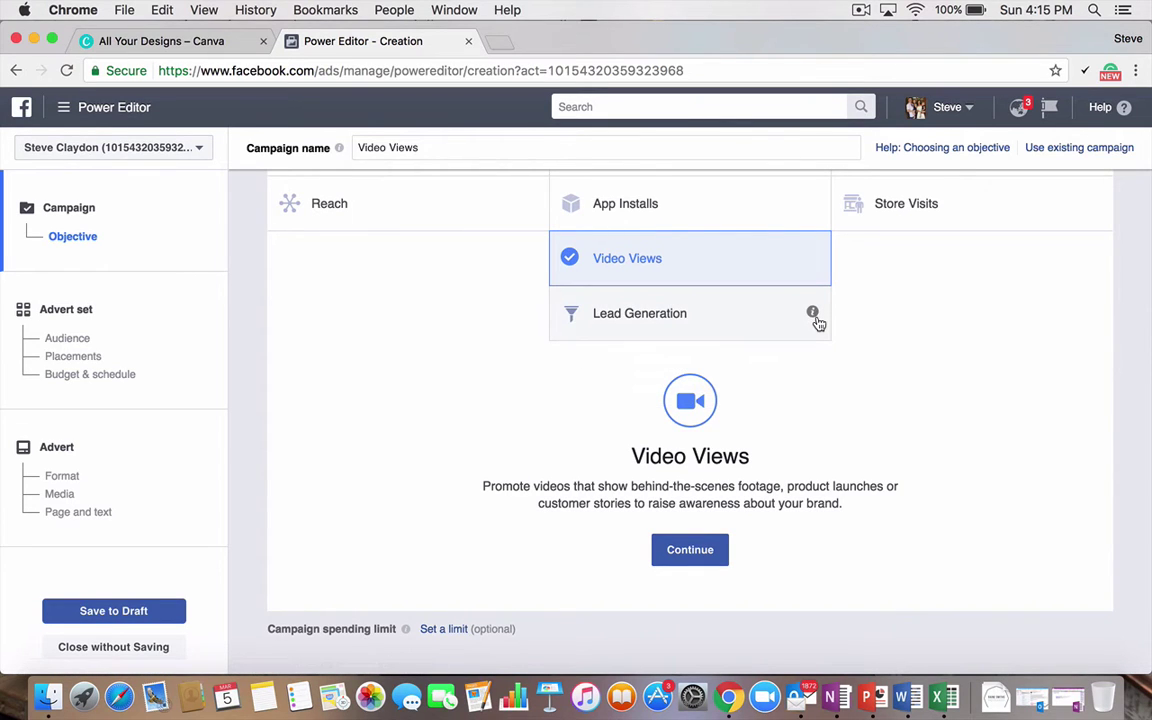
# Step: Examine the descriptions of the Conversion objectives, including Conversions and Store Visits
pyautogui.scroll(5, 861, 352)
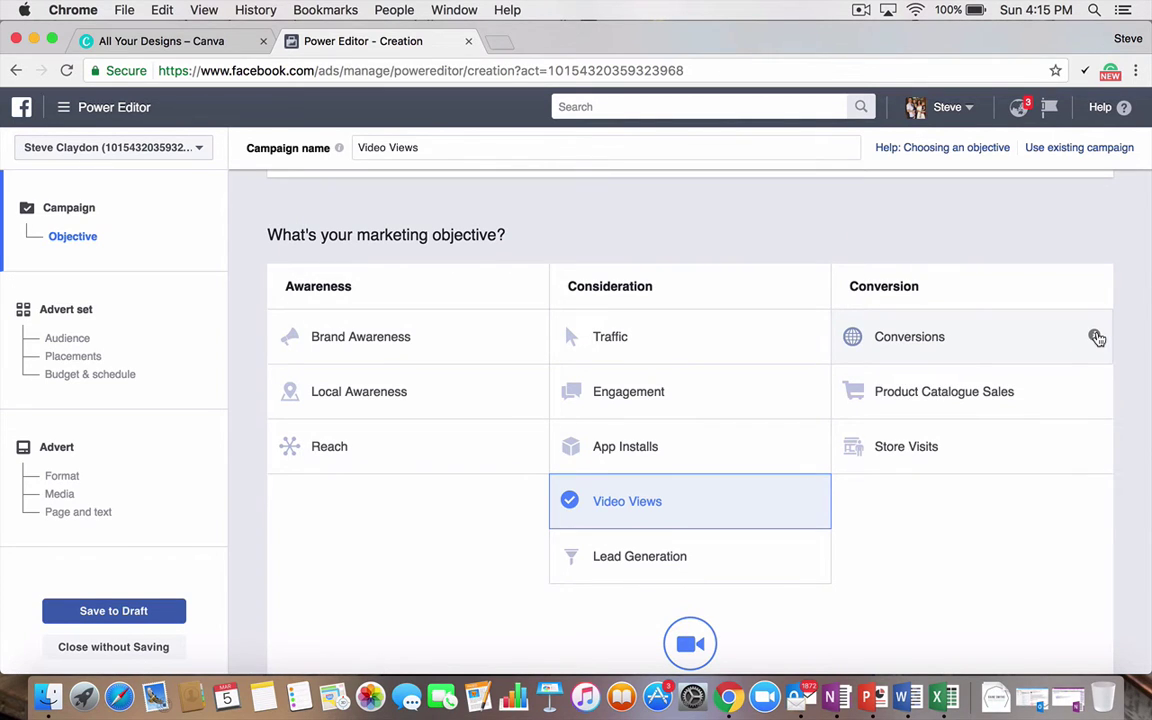
pyautogui.moveTo(1094, 337)
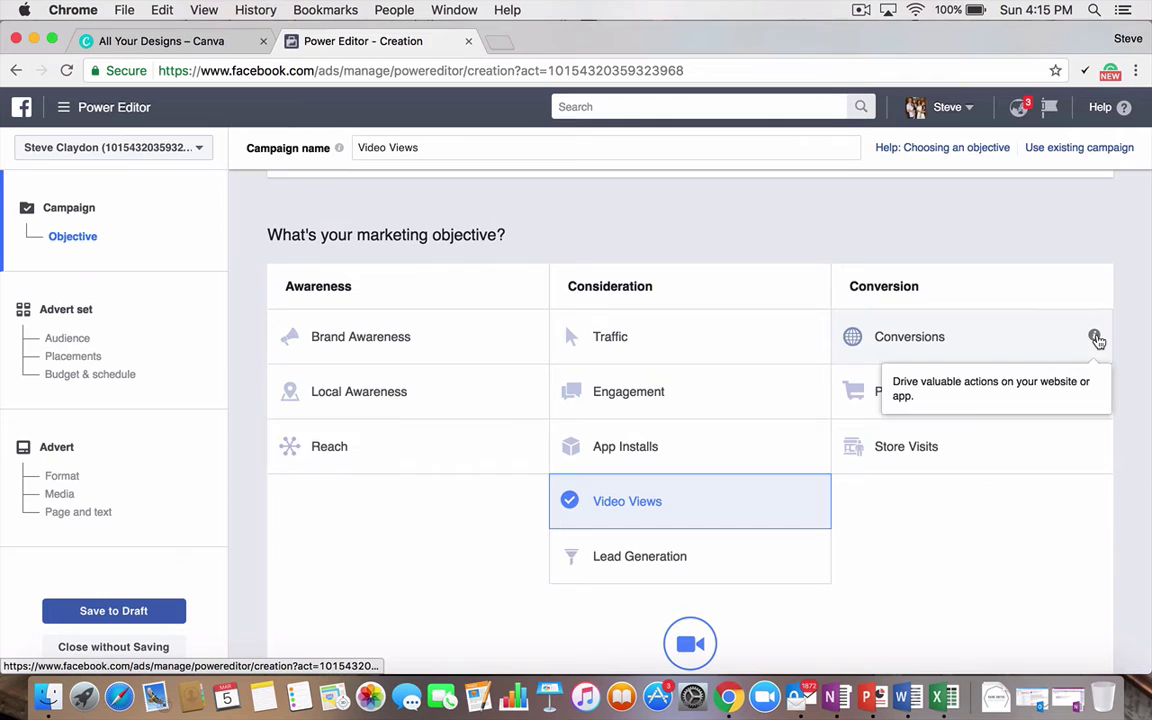
pyautogui.scroll(-1, 1060, 320)
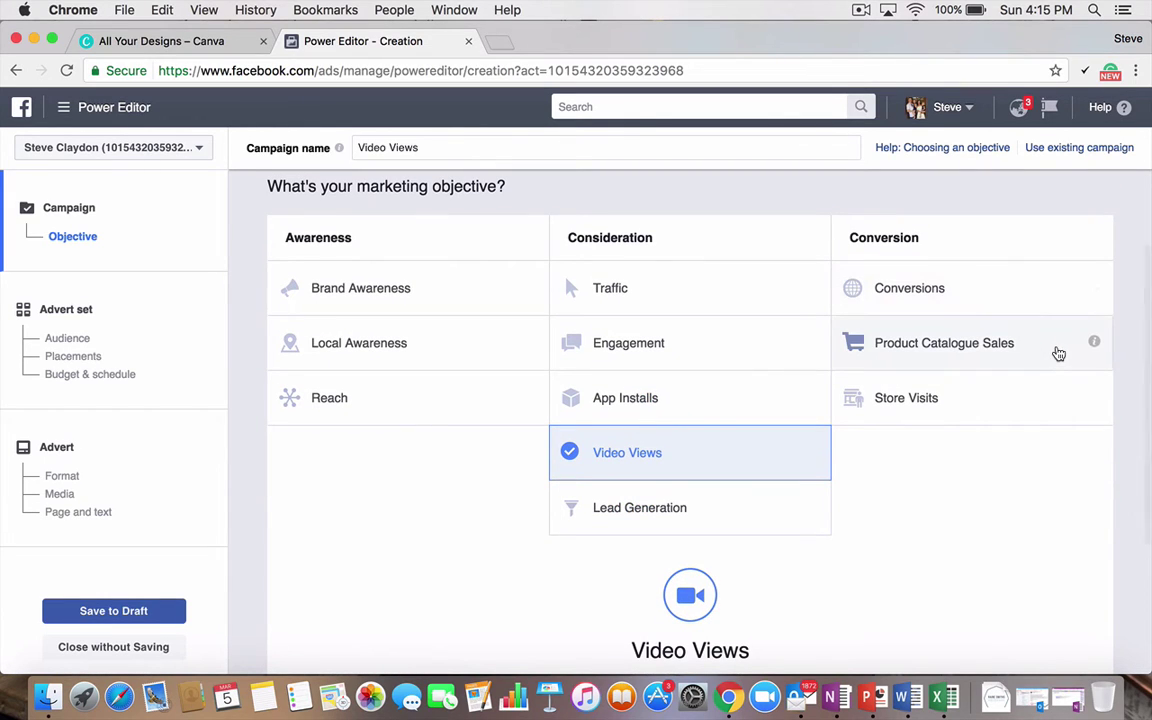
pyautogui.moveTo(1094, 397)
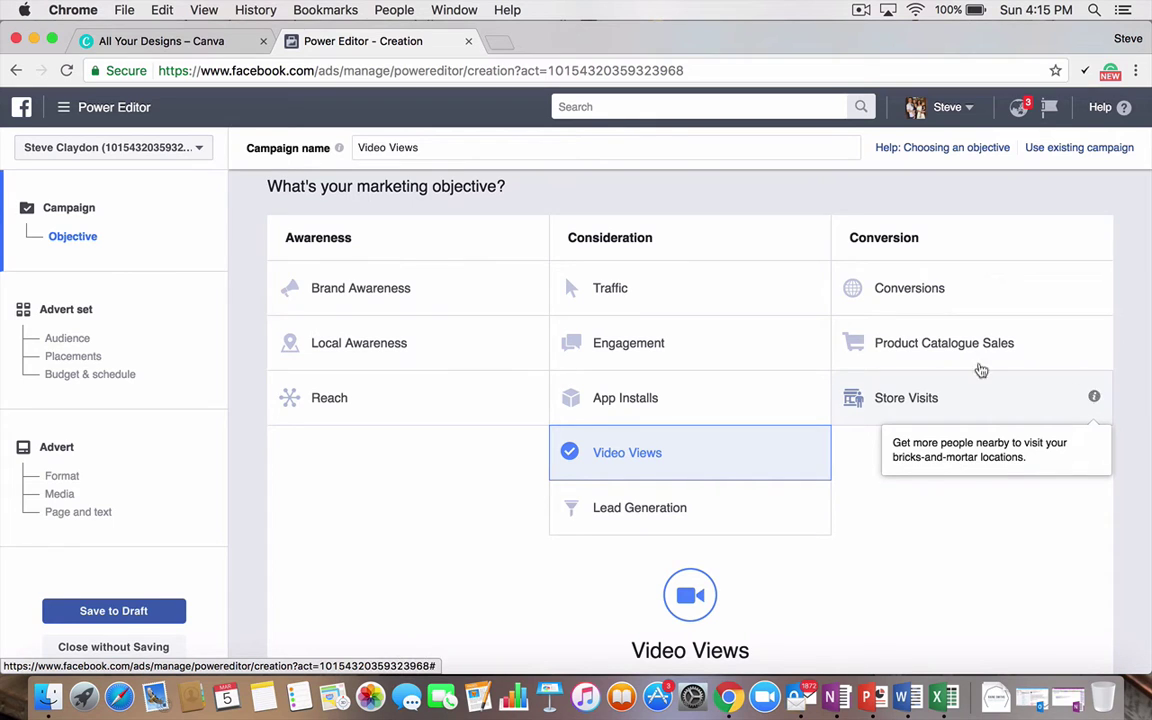
# Step: Choose Traffic as the campaign's marketing objective and continue to the advert set settings
pyautogui.click(668, 290)
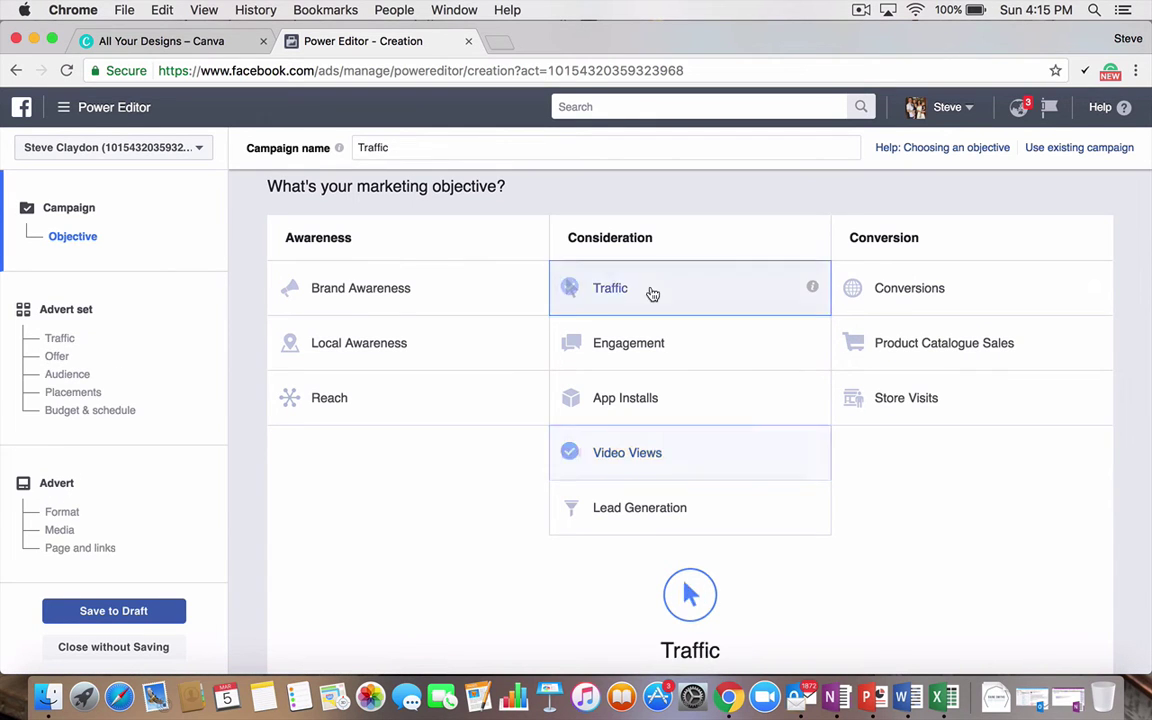
pyautogui.scroll(-3, 658, 298)
pyautogui.scroll(3, 707, 463)
pyautogui.scroll(3, 702, 456)
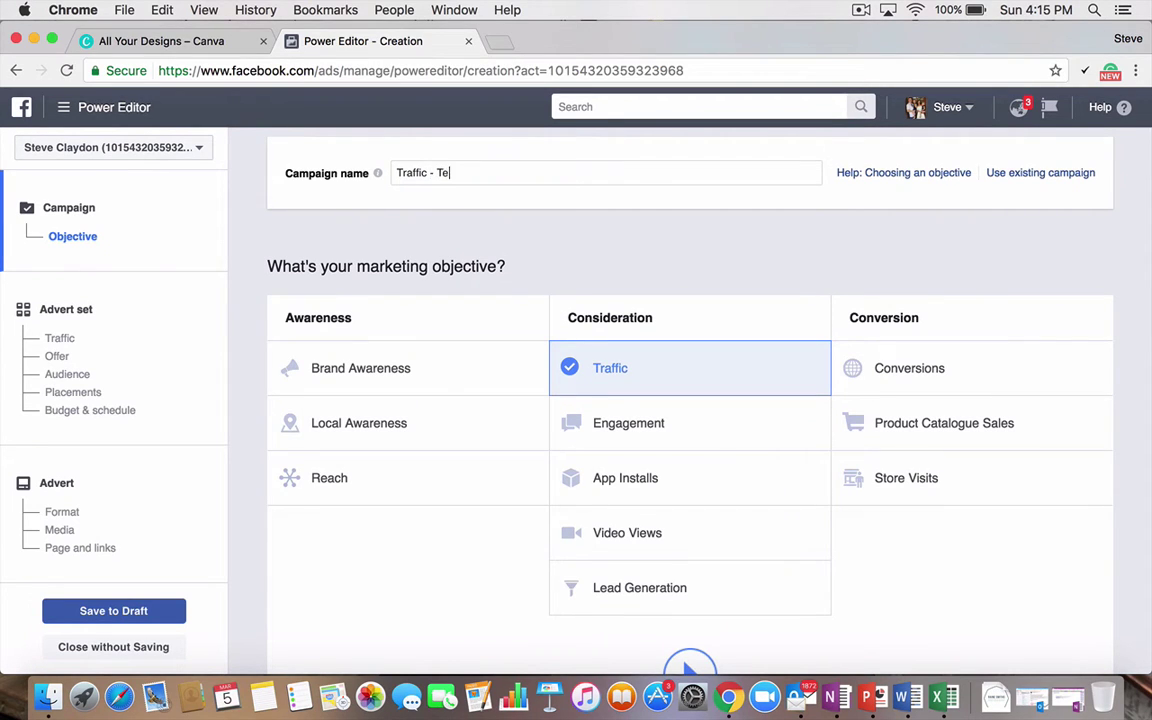
pyautogui.scroll(-5, 761, 430)
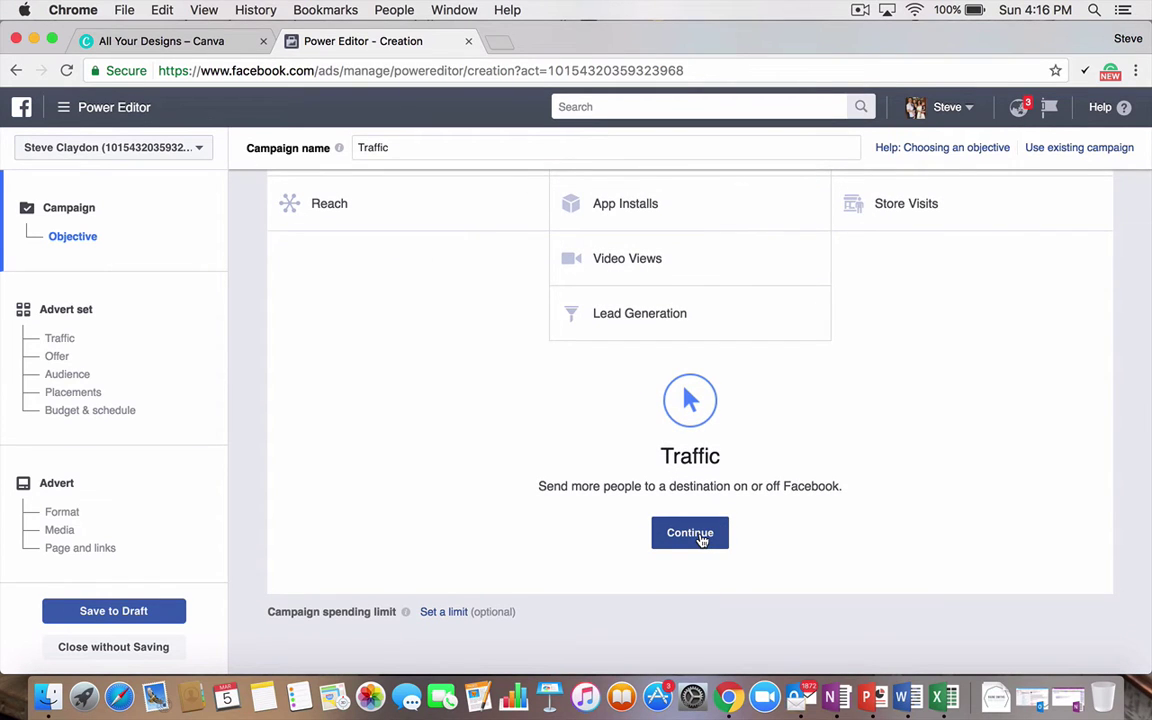
pyautogui.click(700, 535)
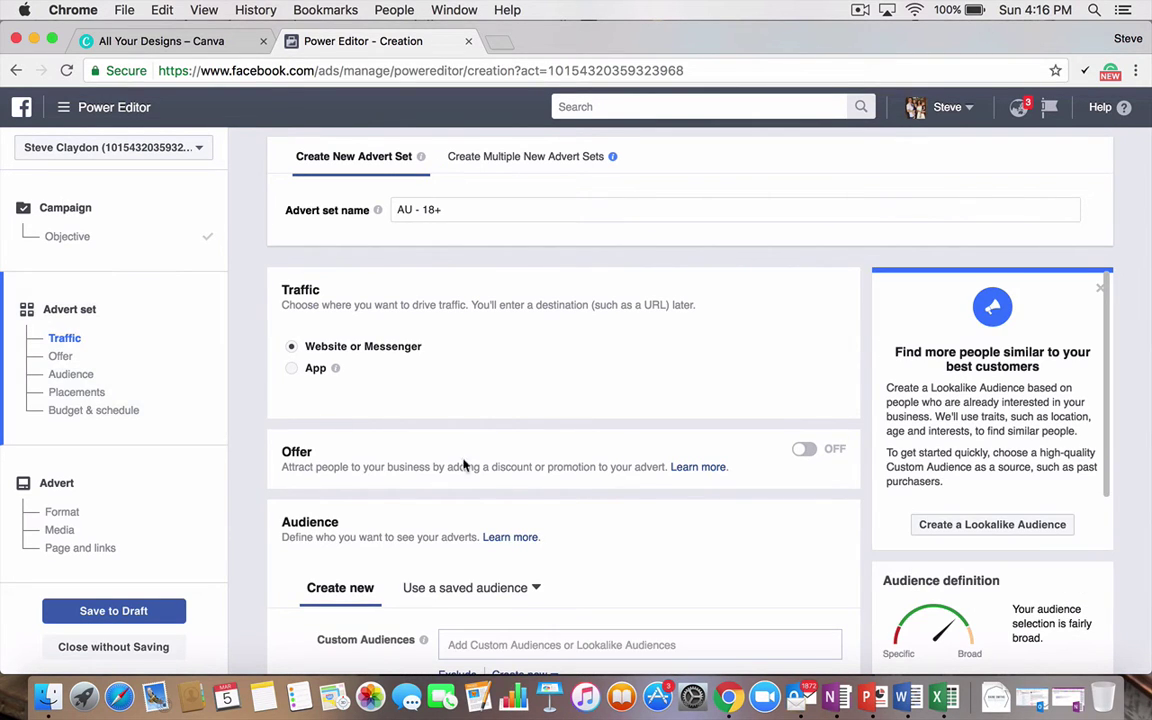
# Step: Replace Australia with Toowoomba, Queensland as the included location of the advert set's audience
pyautogui.scroll(-2, 490, 480)
pyautogui.scroll(-3, 497, 490)
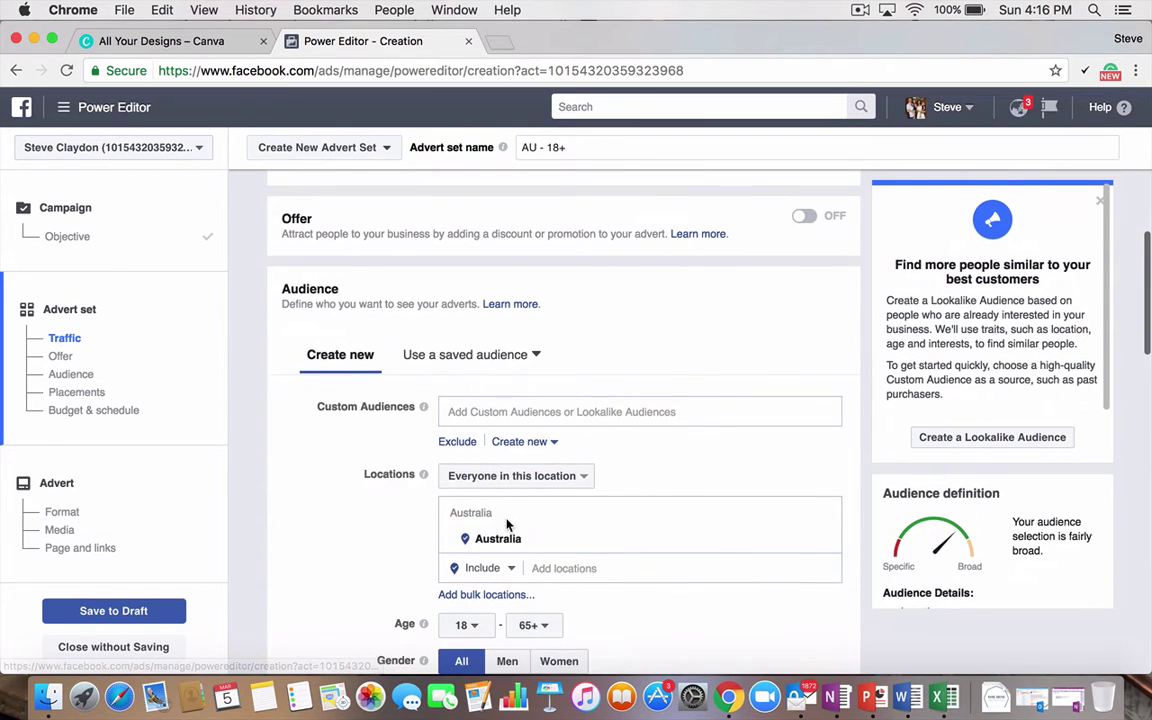
pyautogui.scroll(-2, 568, 561)
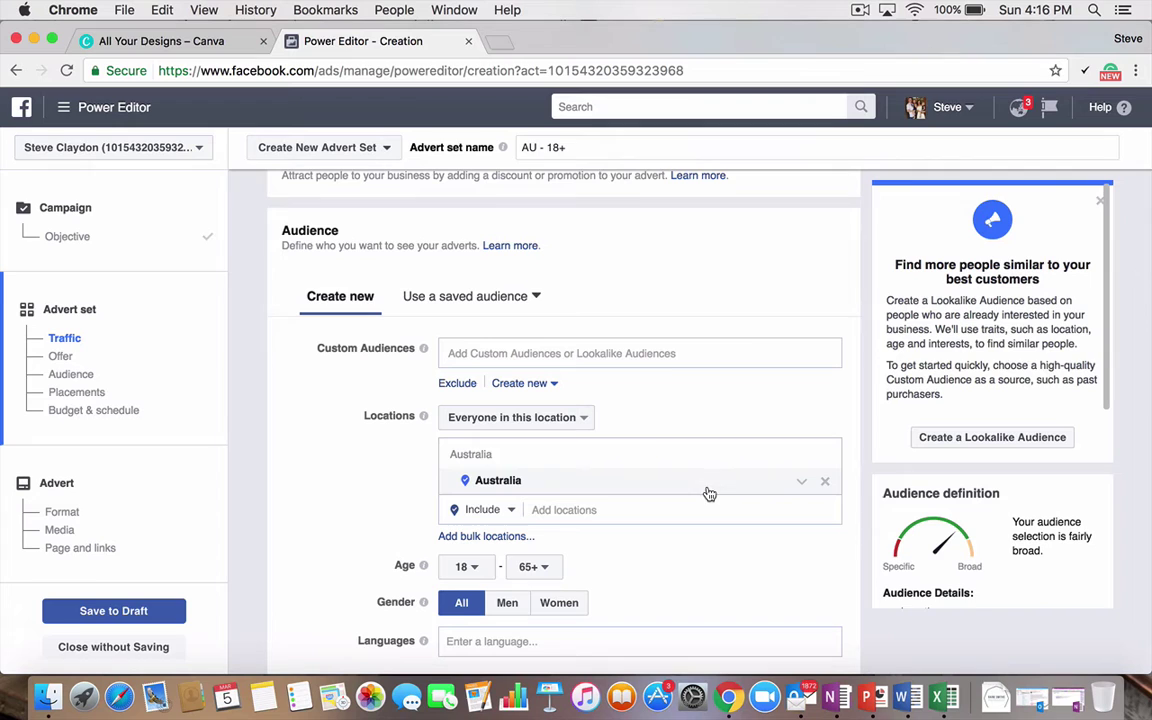
pyautogui.click(828, 486)
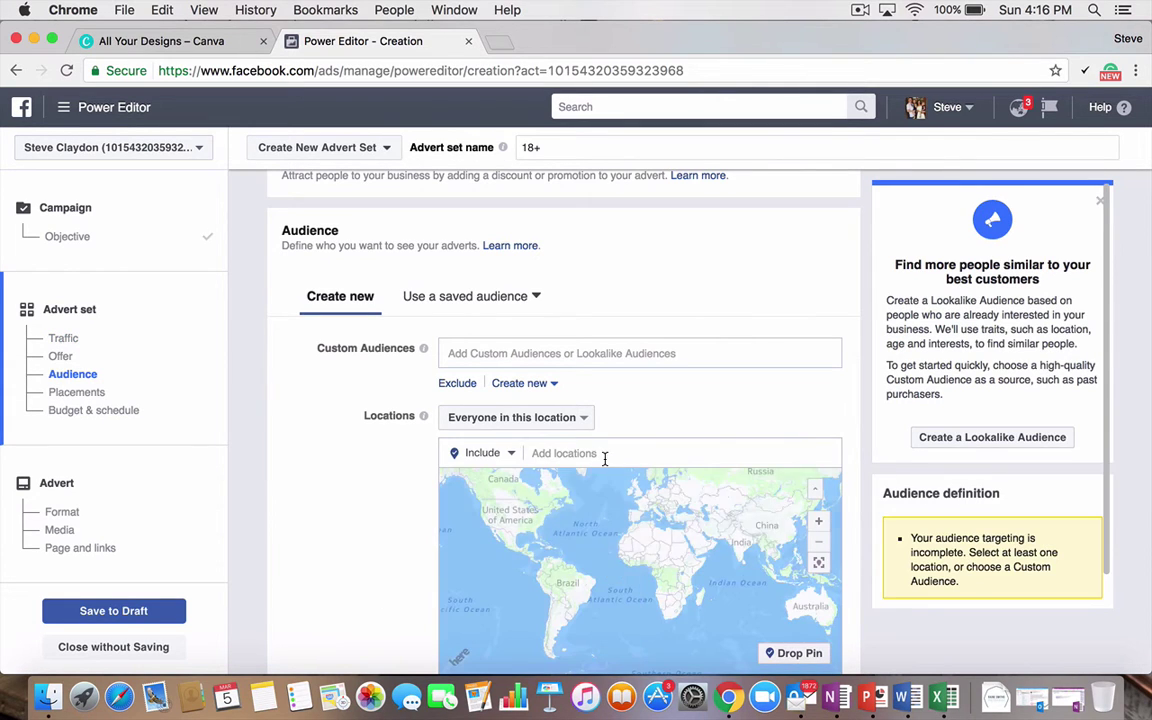
pyautogui.click(604, 462)
pyautogui.write('Toowoomba')
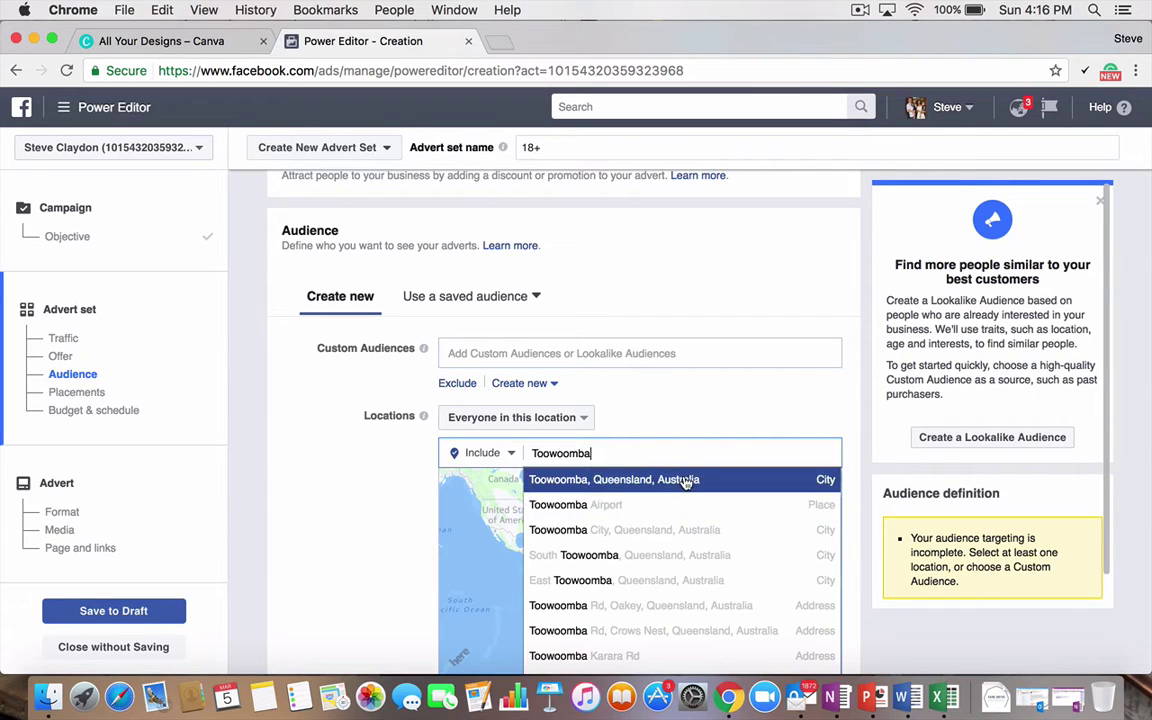
pyautogui.click(680, 481)
# Step: Set the radius around Toowoomba to 20 km for the audience location
pyautogui.click(638, 481)
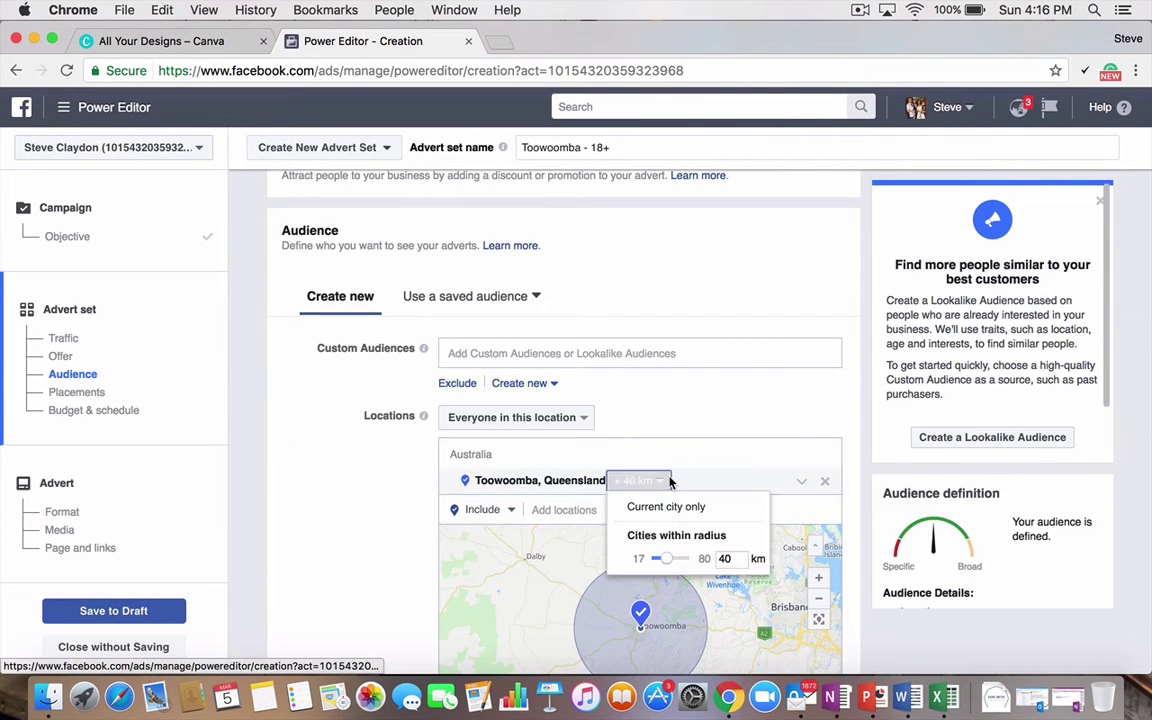
pyautogui.moveTo(668, 566); pyautogui.dragTo(661, 563)
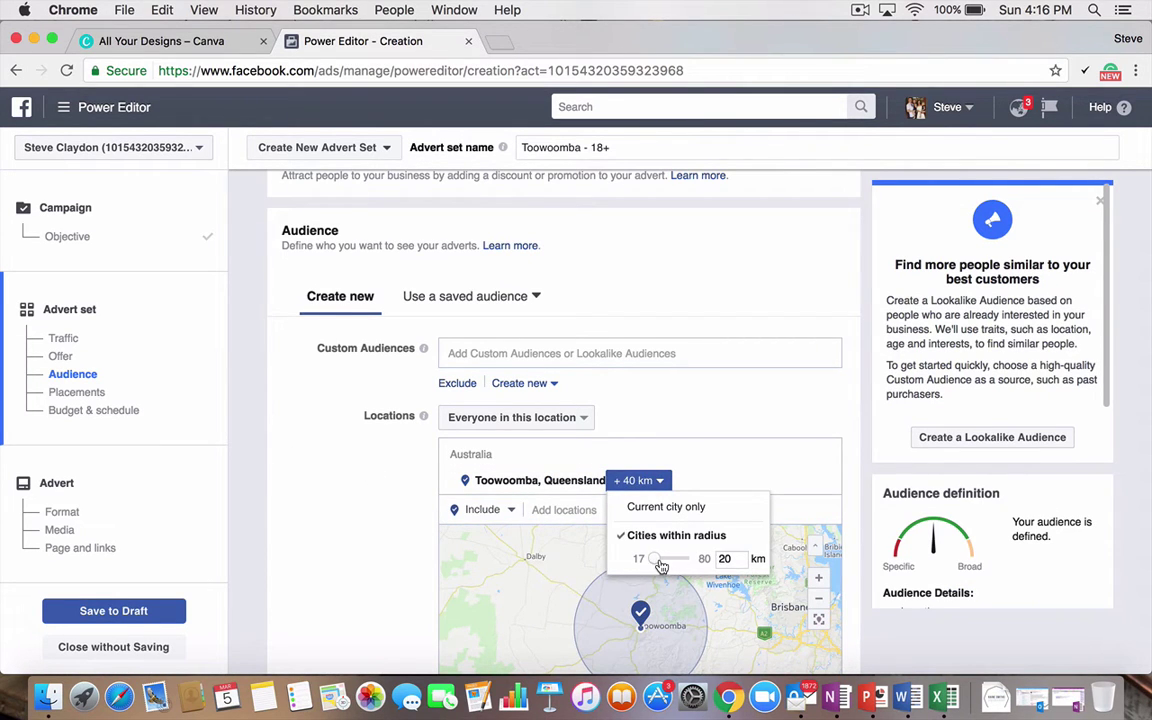
pyautogui.click(316, 522)
# Step: Set the audience's age range to 20-40
pyautogui.scroll(-2, 350, 540)
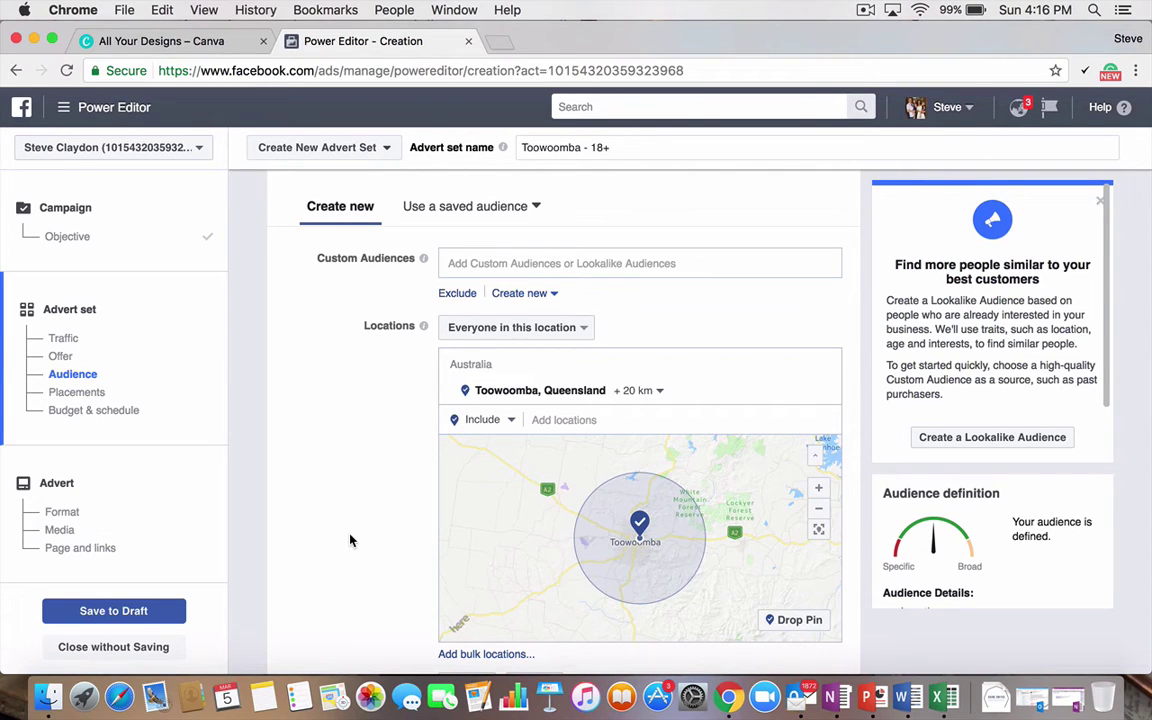
pyautogui.scroll(-3, 600, 412)
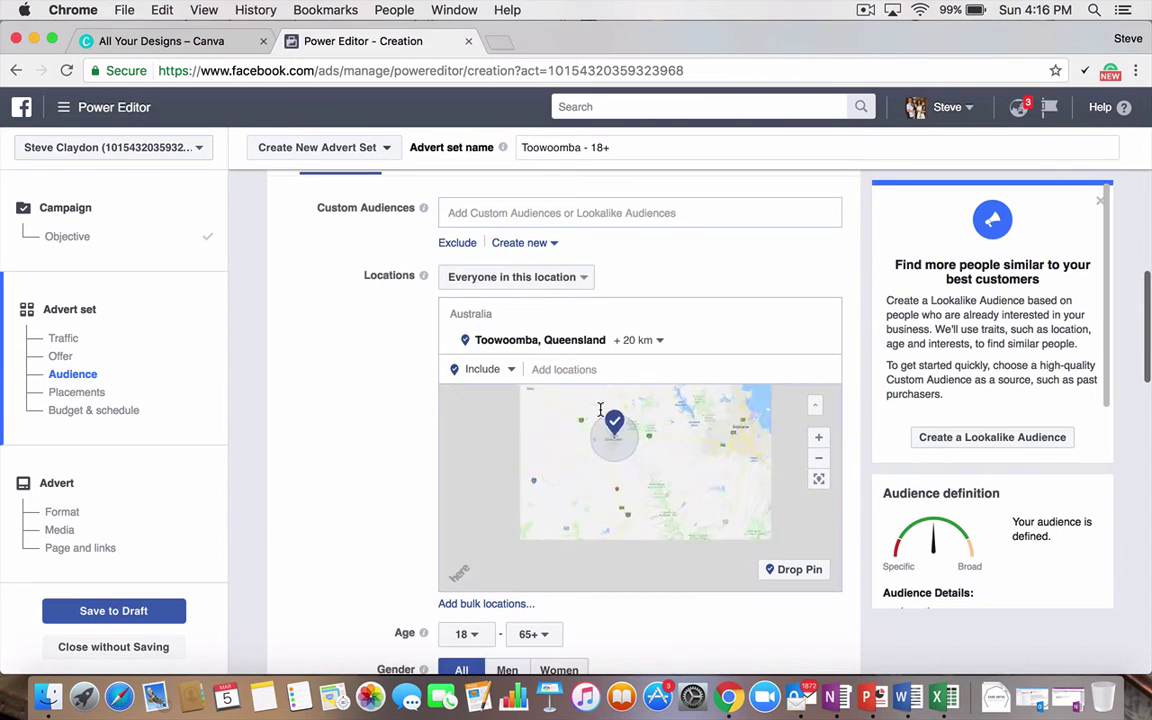
pyautogui.scroll(-5, 332, 470)
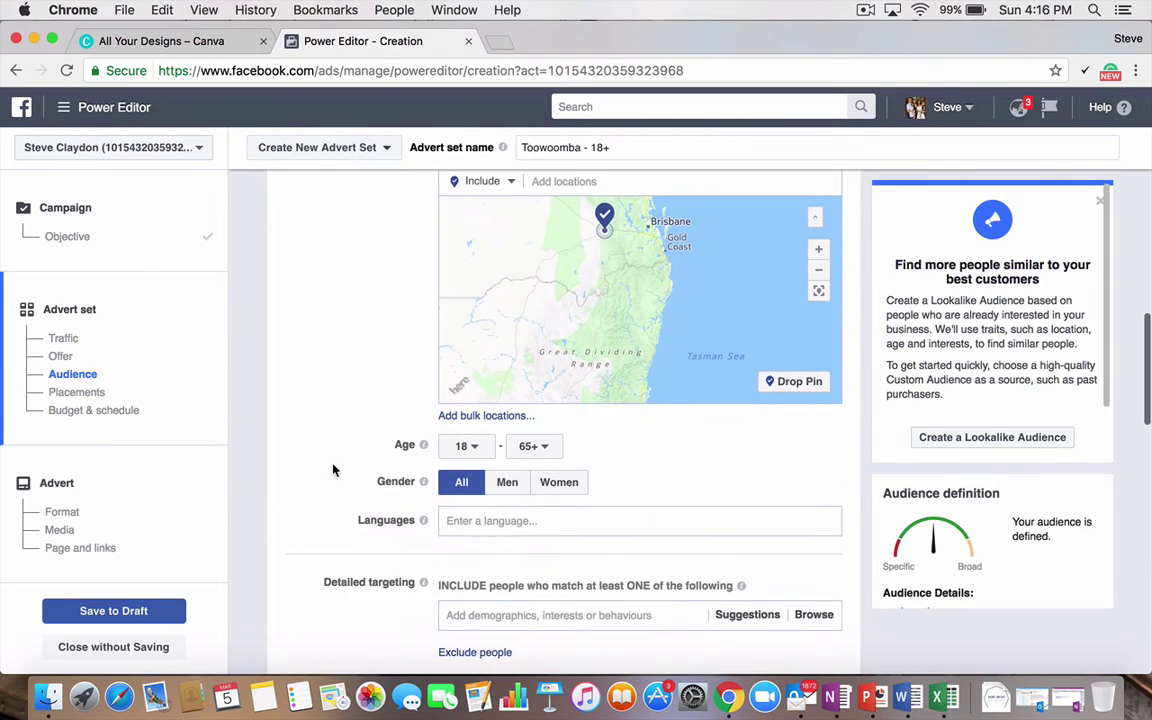
pyautogui.click(463, 446)
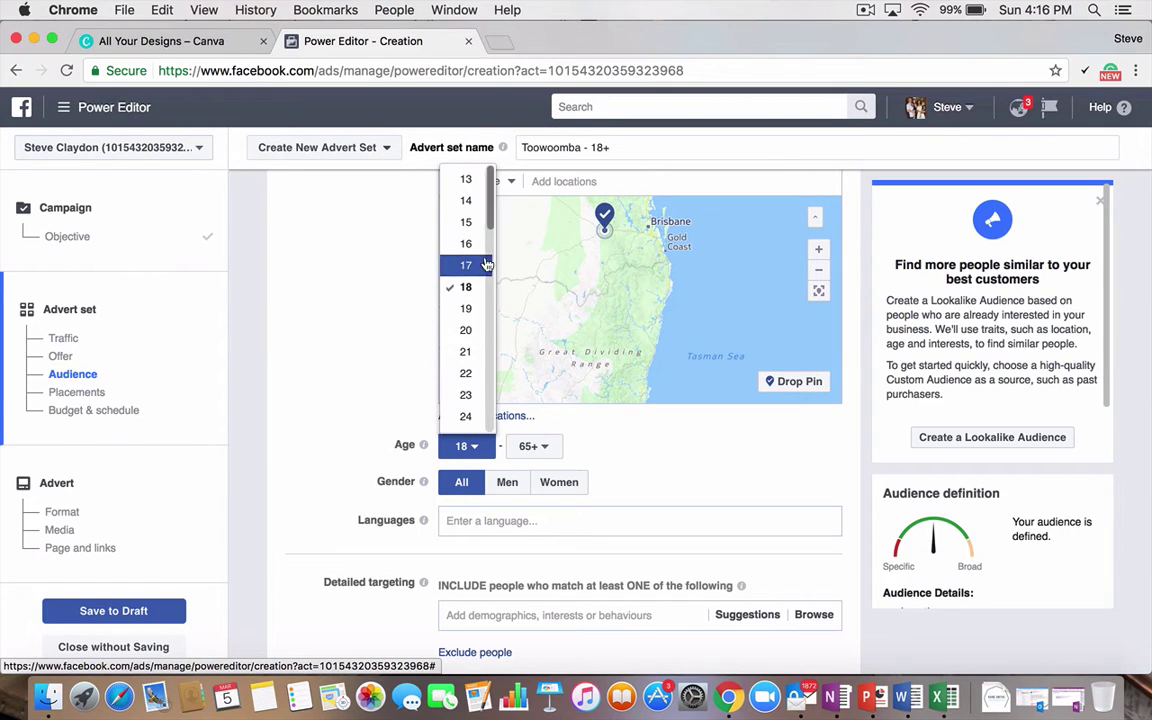
pyautogui.scroll(-1, 468, 340)
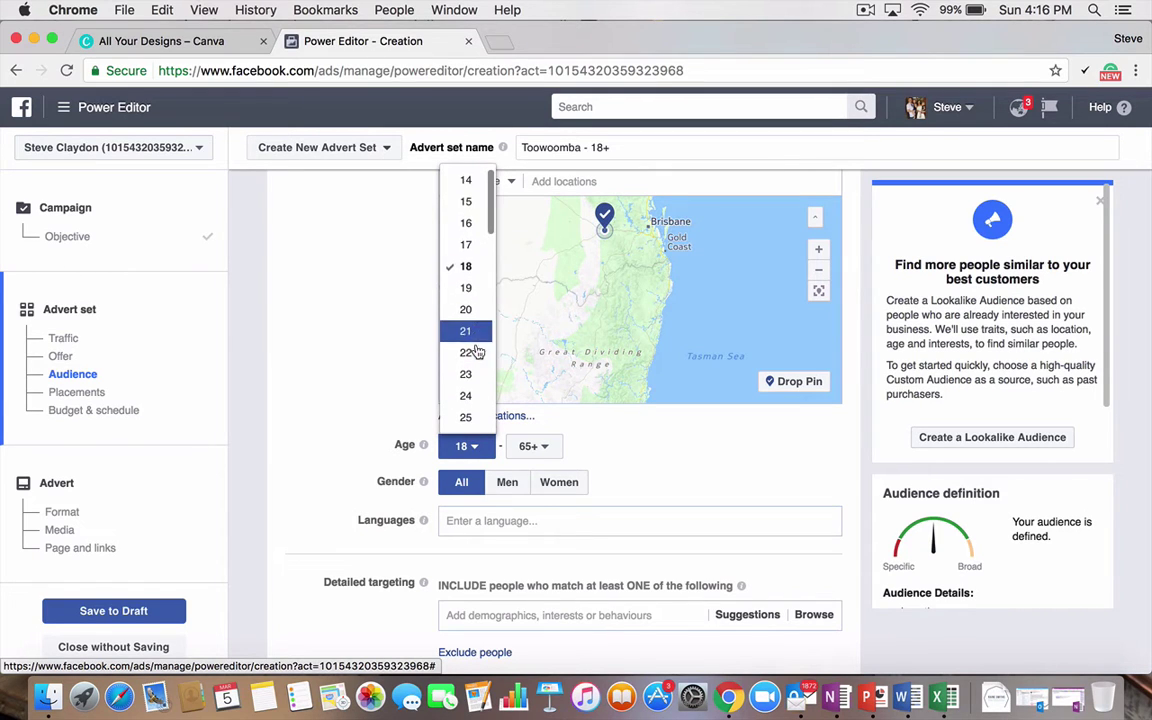
pyautogui.click(623, 447)
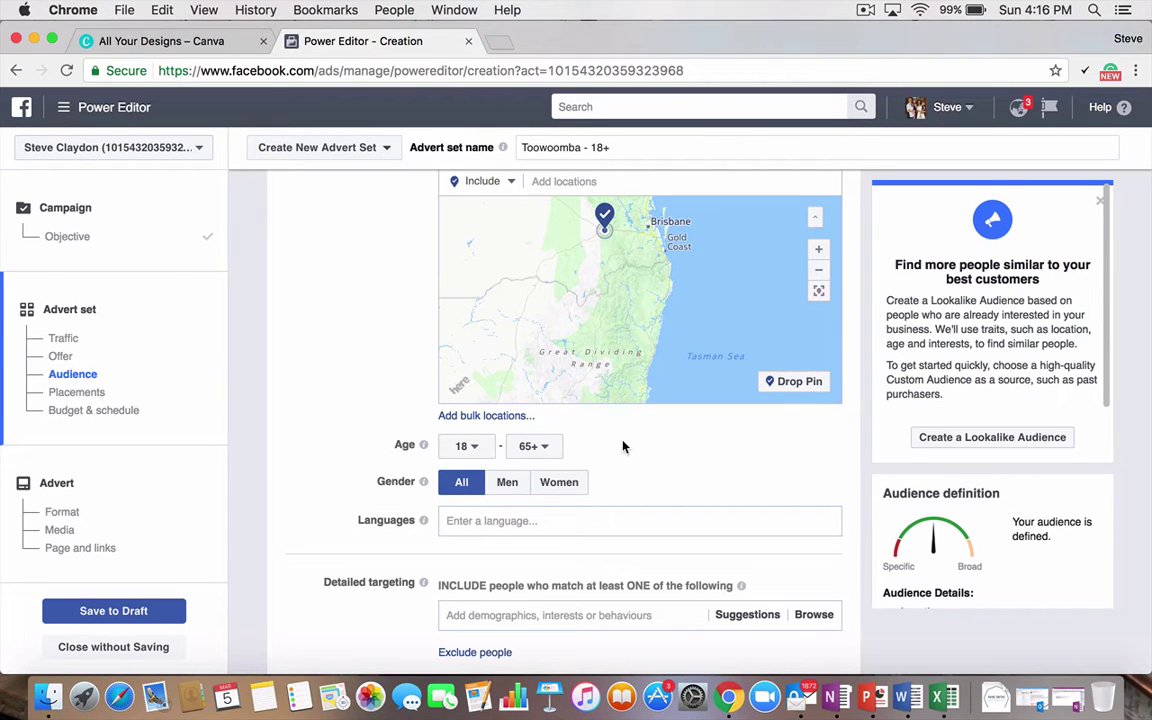
pyautogui.click(464, 446)
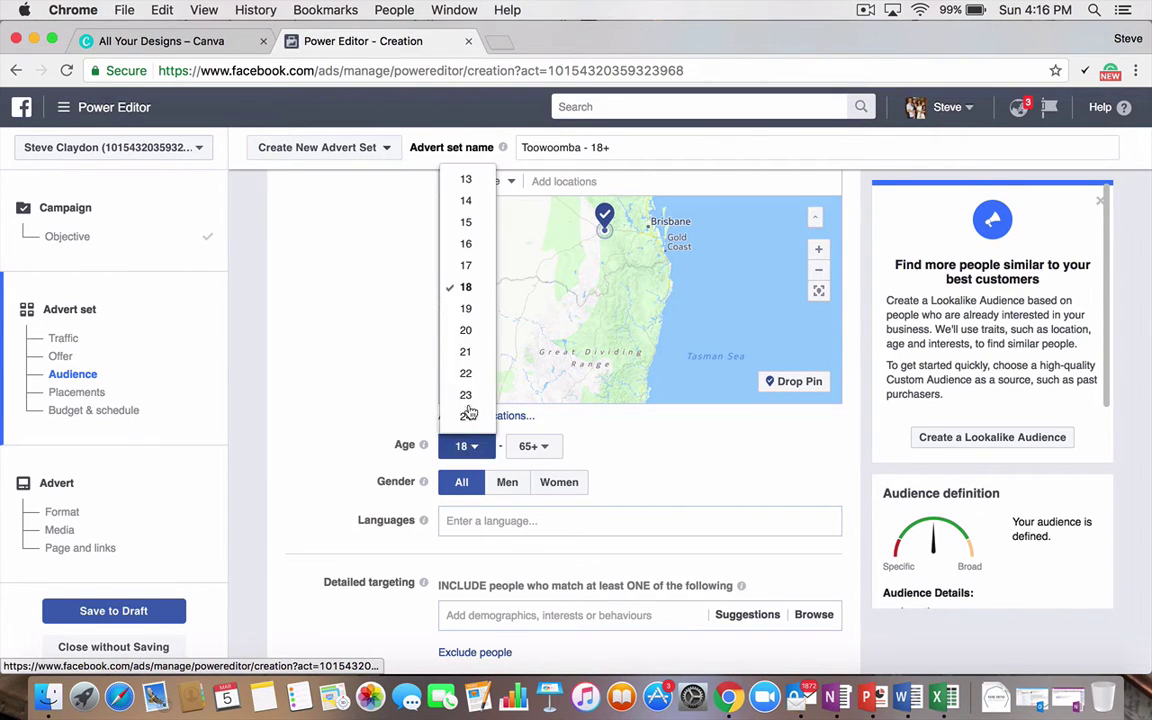
pyautogui.click(465, 322)
pyautogui.click(535, 447)
pyautogui.scroll(-5, 537, 386)
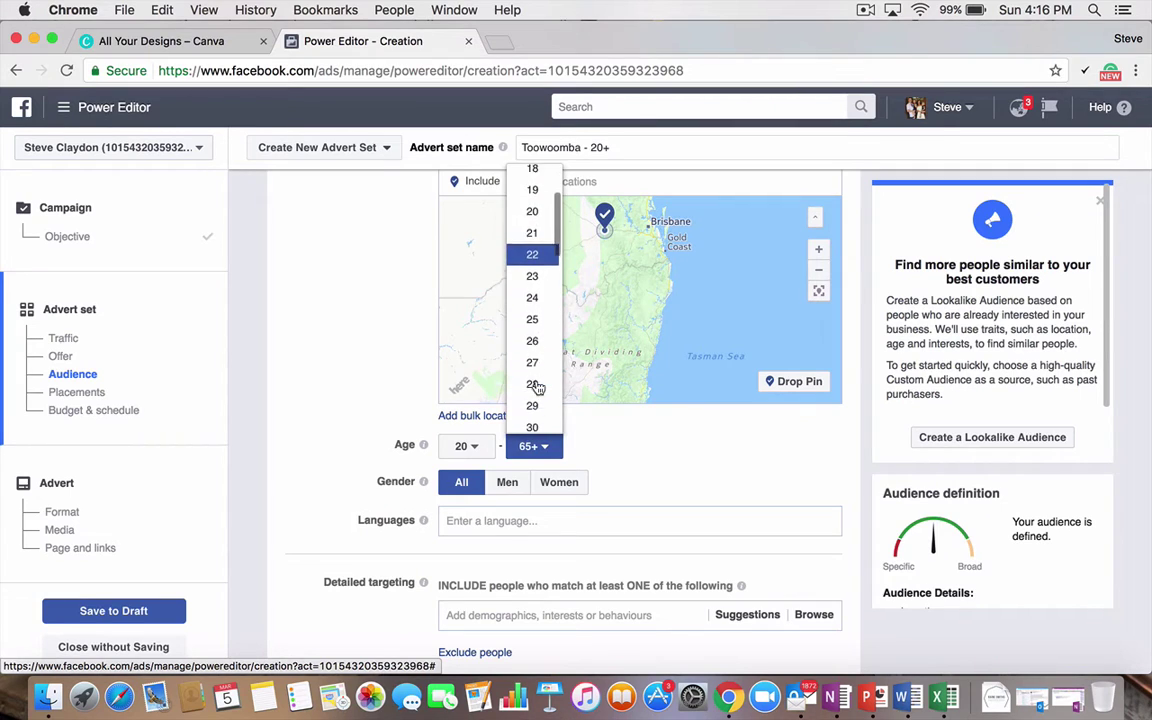
pyautogui.scroll(-6, 537, 386)
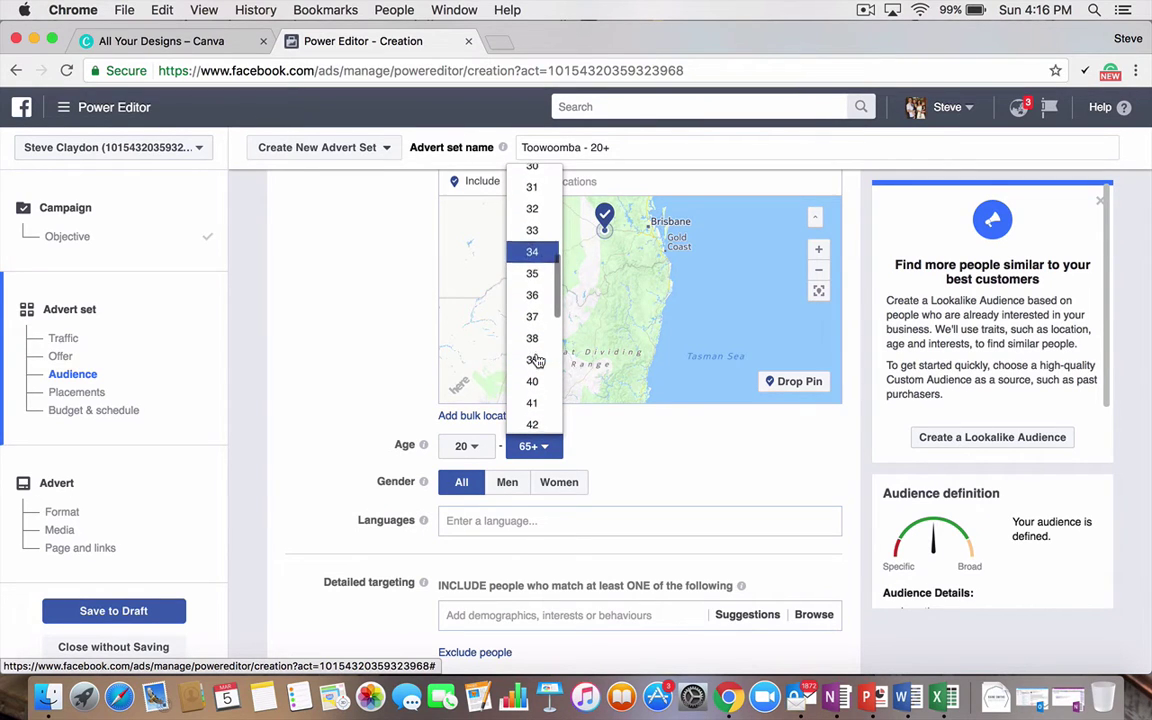
pyautogui.click(532, 381)
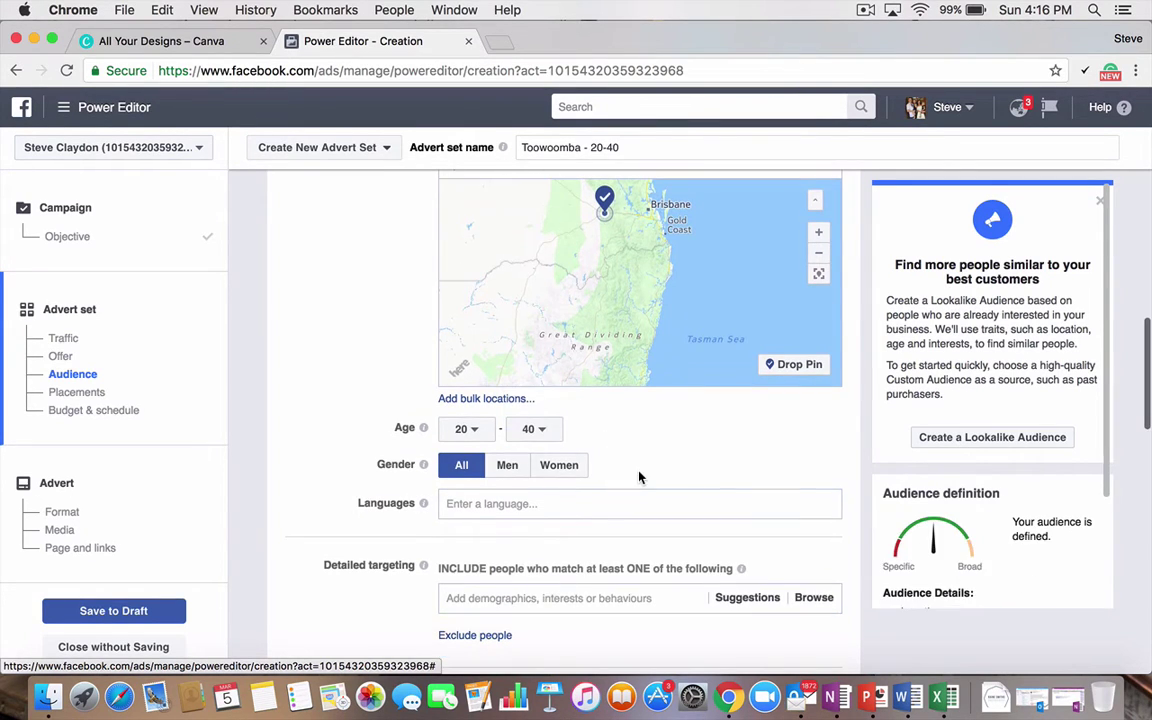
# Step: Search the detailed targeting options for Parents and for Engaged
pyautogui.scroll(-1, 640, 477)
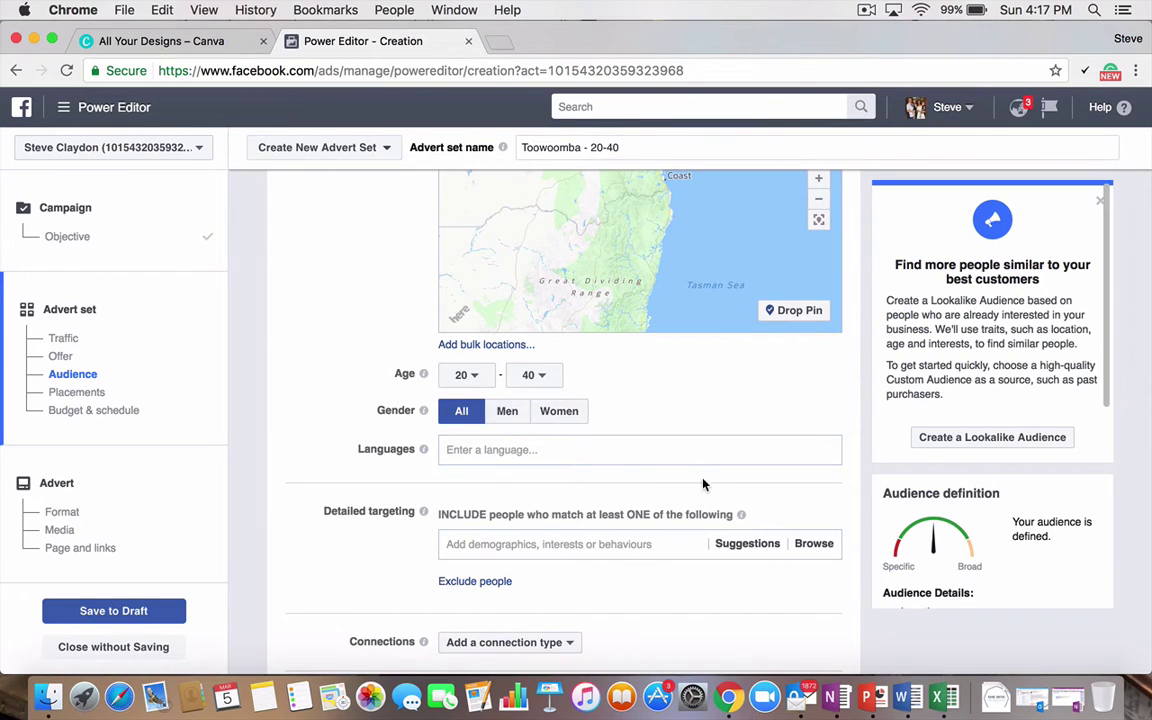
pyautogui.scroll(-2, 703, 484)
pyautogui.click(482, 455)
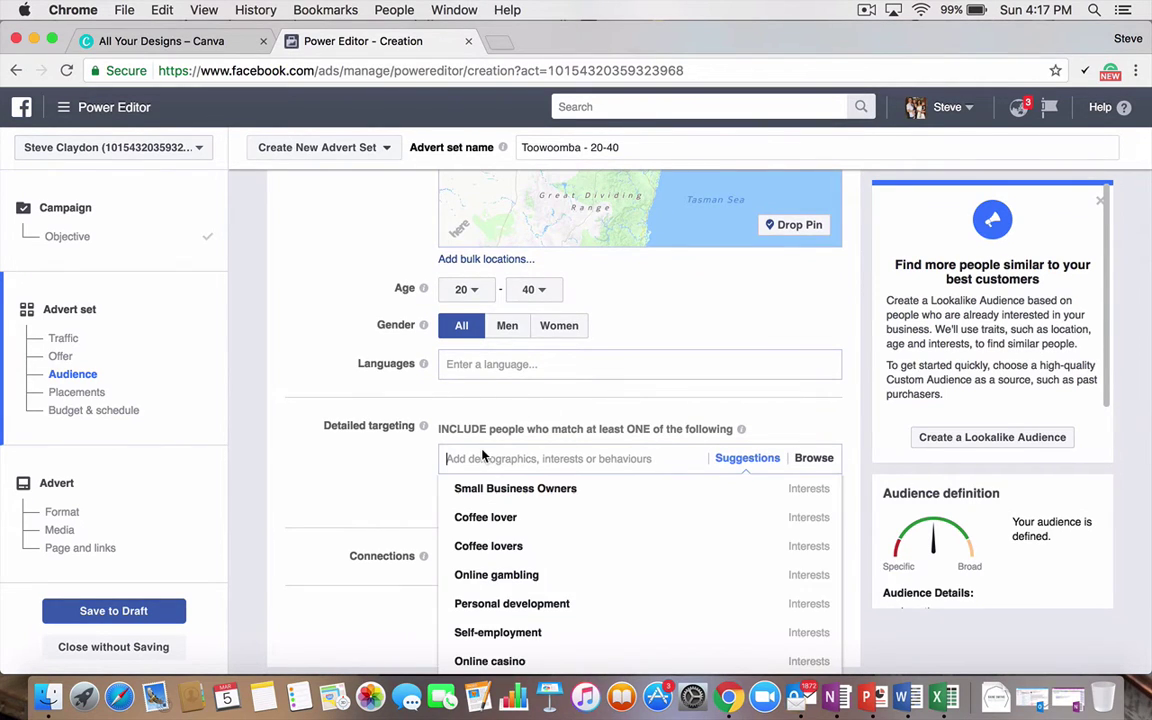
pyautogui.moveTo(515, 496)
pyautogui.write('Parents')
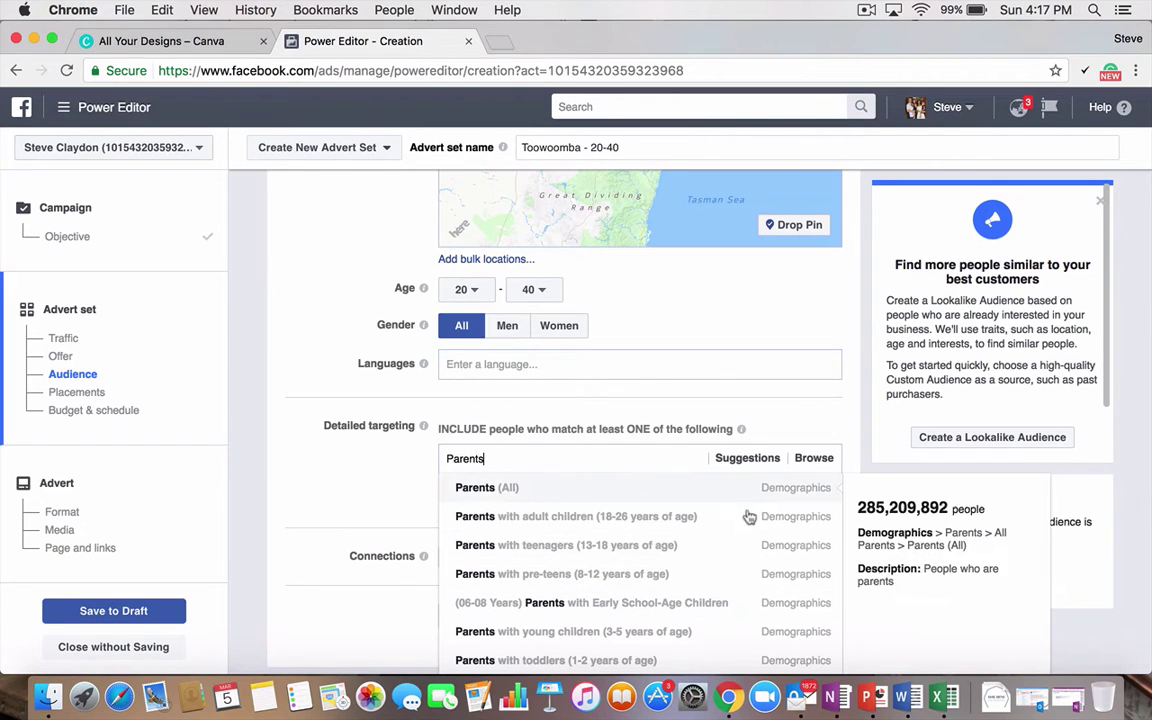
pyautogui.doubleClick(533, 459)
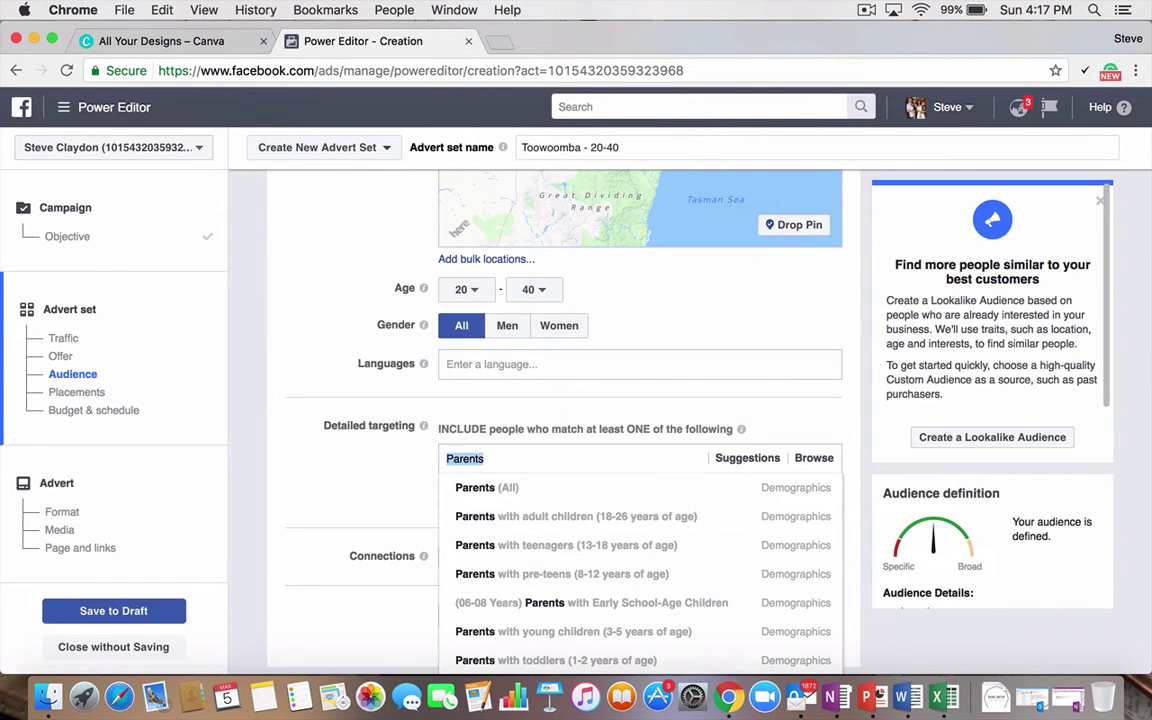
pyautogui.write('Engaged')
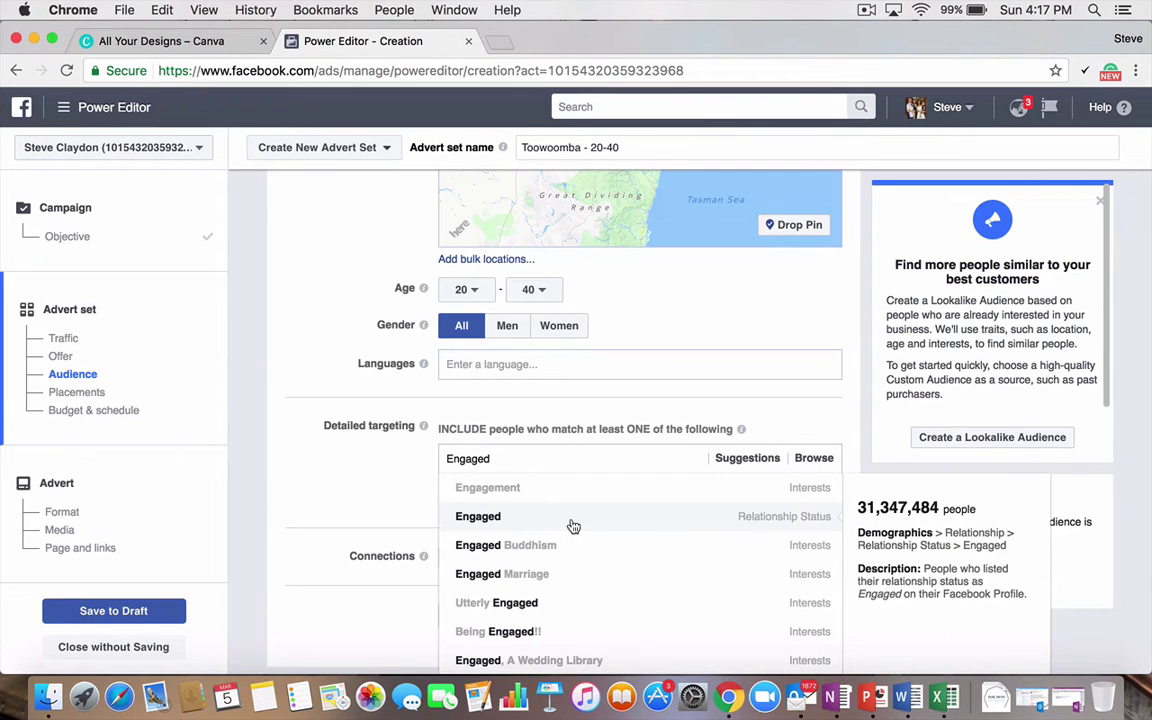
# Step: Replace the detailed targeting search with Travel to view the matching behaviours
pyautogui.press('BackSpace')
pyautogui.press('BackSpace')
pyautogui.press('BackSpace')
pyautogui.press('BackSpace')
pyautogui.press('BackSpace')
pyautogui.press('BackSpace')
pyautogui.press('BackSpace')
pyautogui.write('Travel')
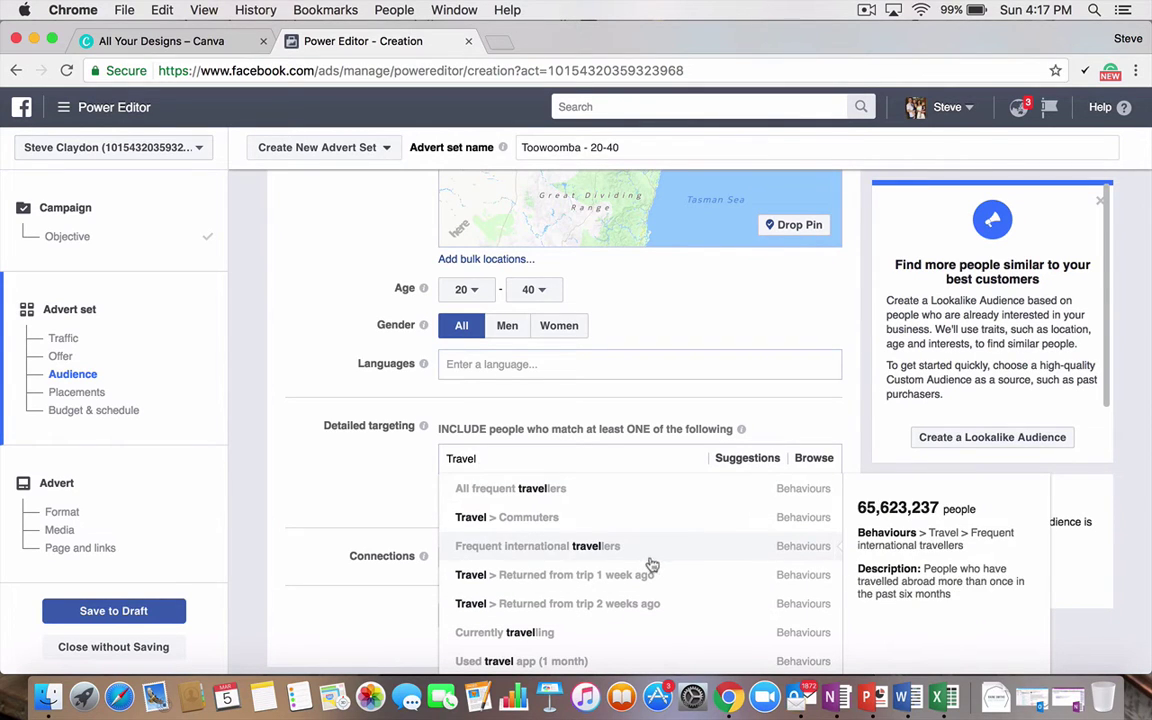
# Step: Clear the Travel search, look up Small Business owners and add the Small Business Owners behaviour to the detailed targeting
pyautogui.doubleClick(517, 458)
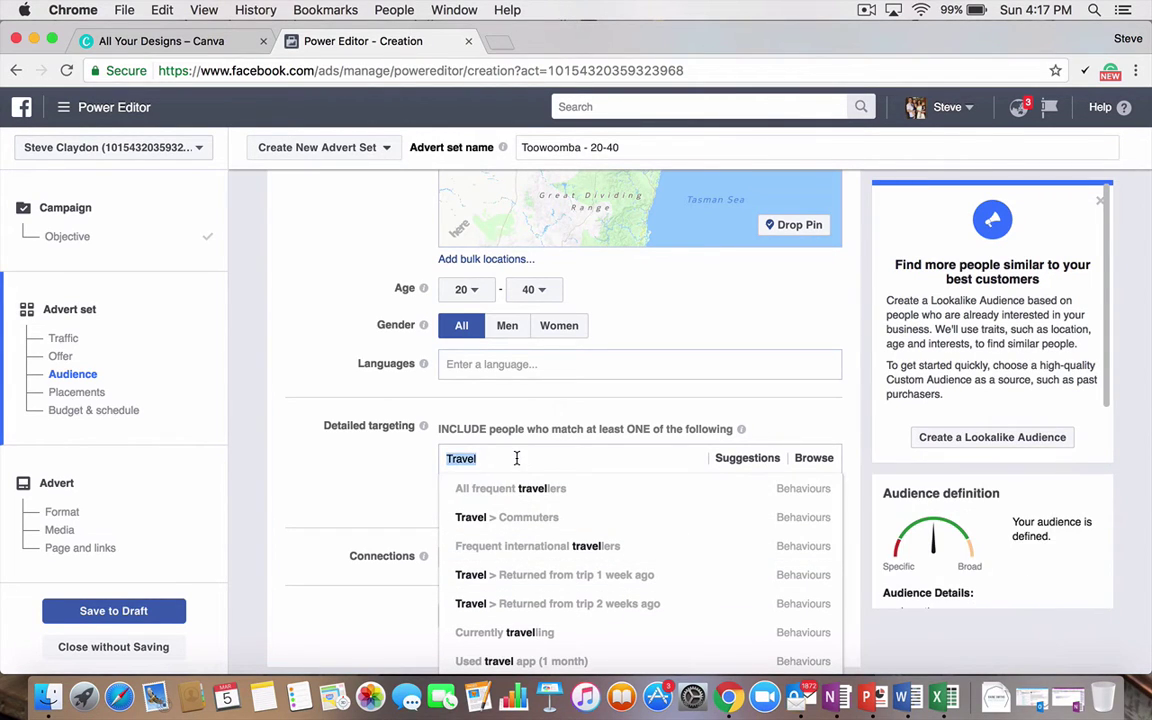
pyautogui.click(555, 458)
pyautogui.press('BackSpace')
pyautogui.press('BackSpace')
pyautogui.press('BackSpace')
pyautogui.press('BackSpace')
pyautogui.press('BackSpace')
pyautogui.press('BackSpace')
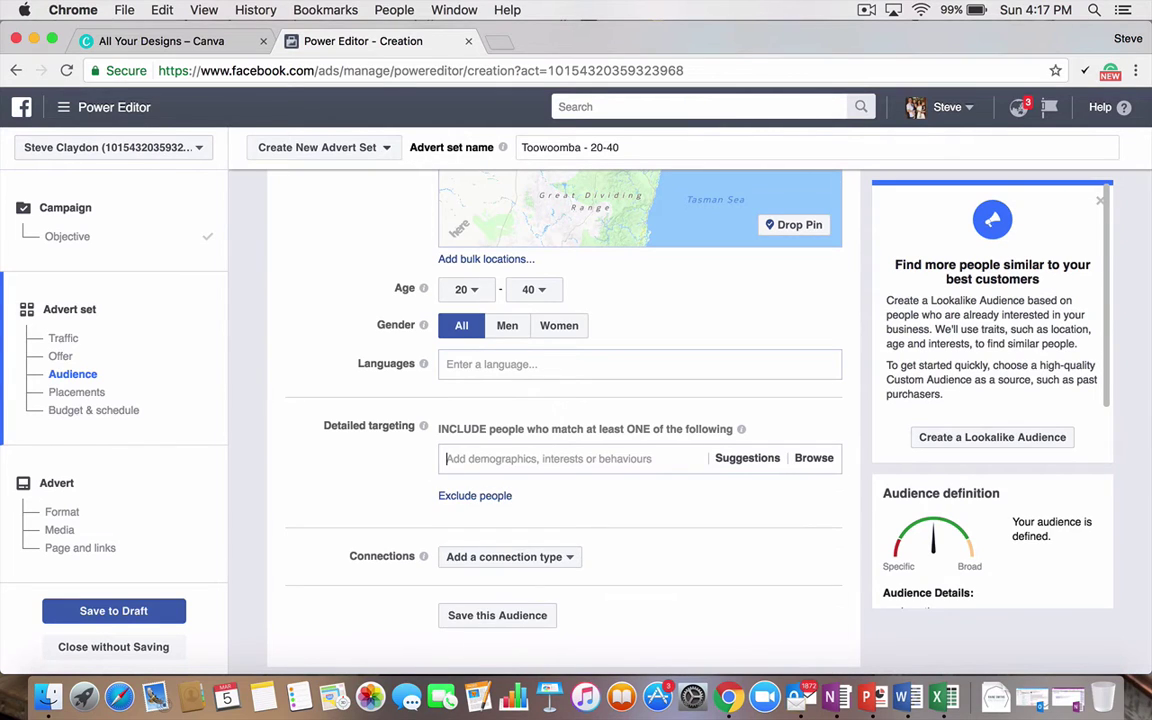
pyautogui.write('Small Business owners')
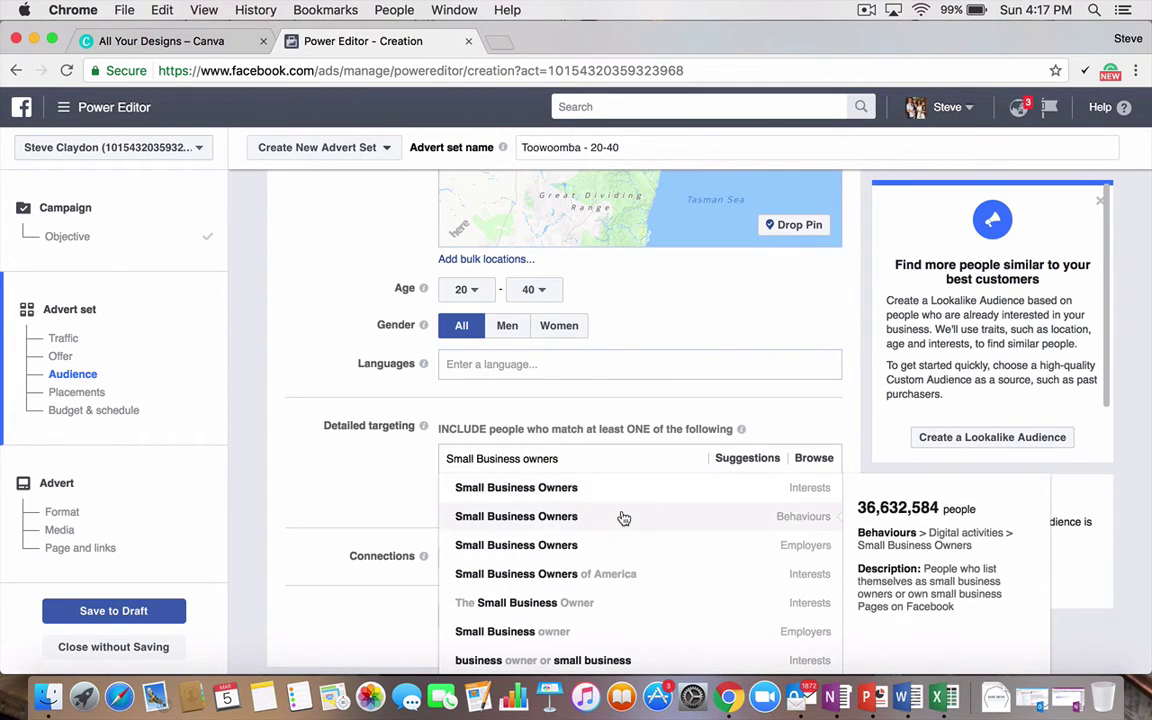
pyautogui.click(623, 517)
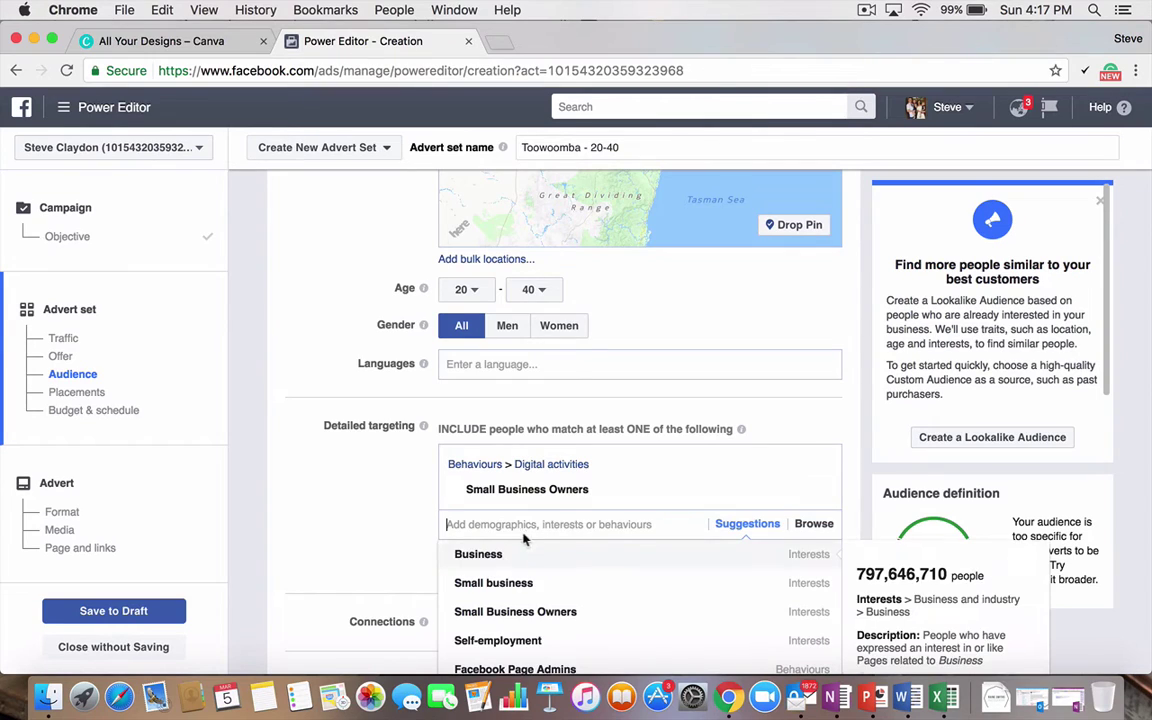
# Step: Add the Facebook Page Admins behaviour and the Small business interest to the detailed targeting
pyautogui.write('Facebook page admins')
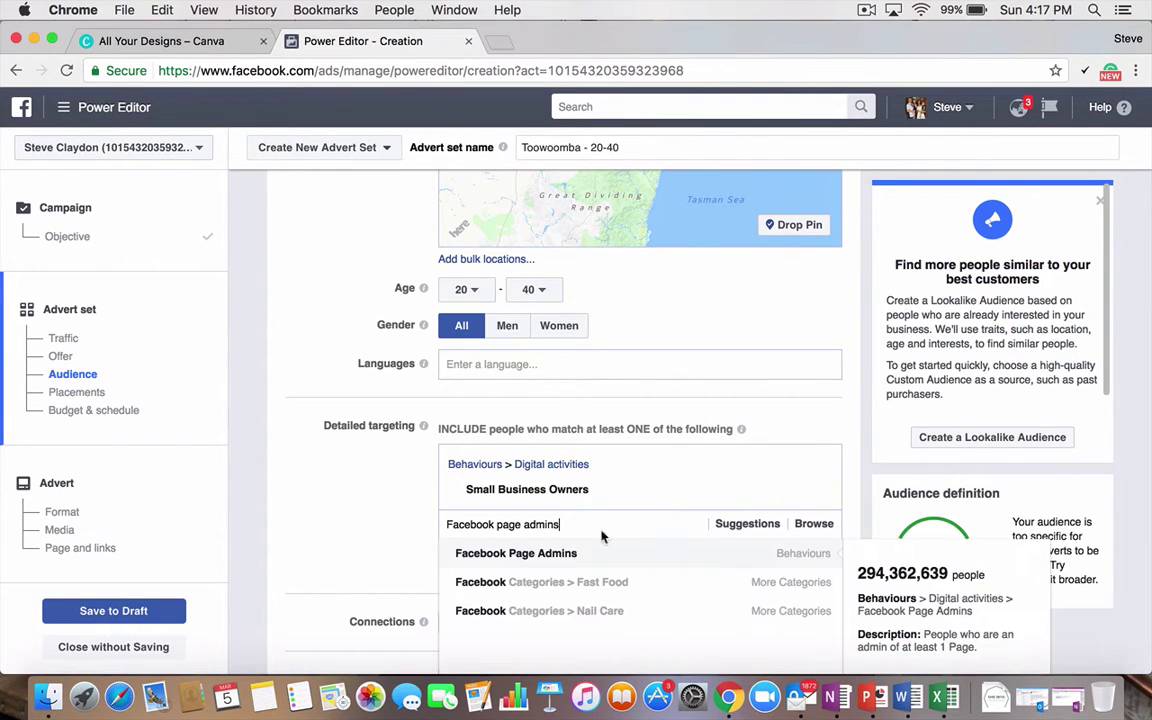
pyautogui.click(572, 556)
pyautogui.scroll(-2, 365, 540)
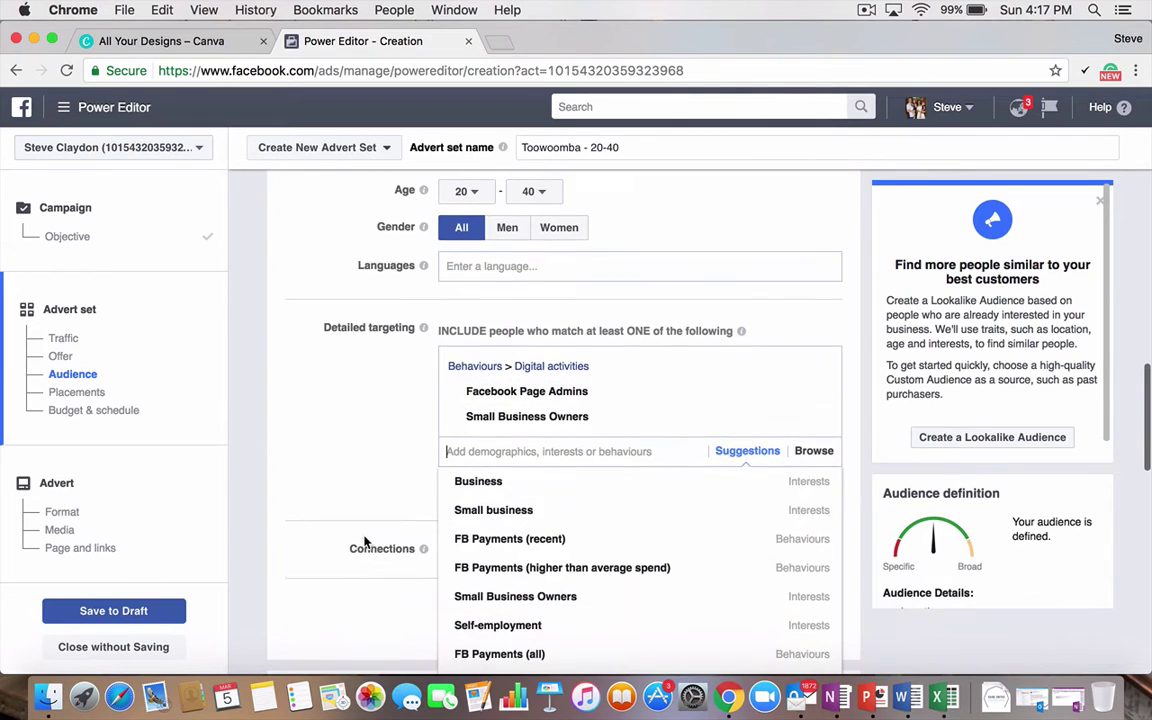
pyautogui.click(503, 505)
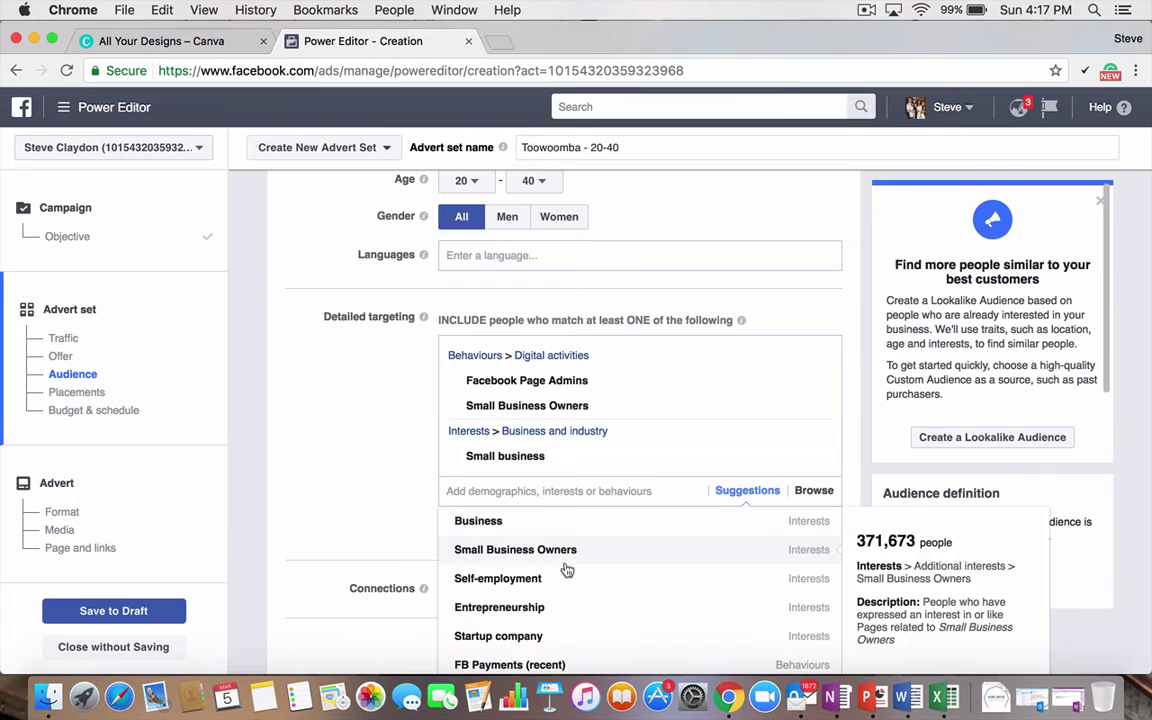
# Step: Search for FB payments and add the FB Payments (higher than average spend) behaviour to the detailed targeting
pyautogui.write('F')
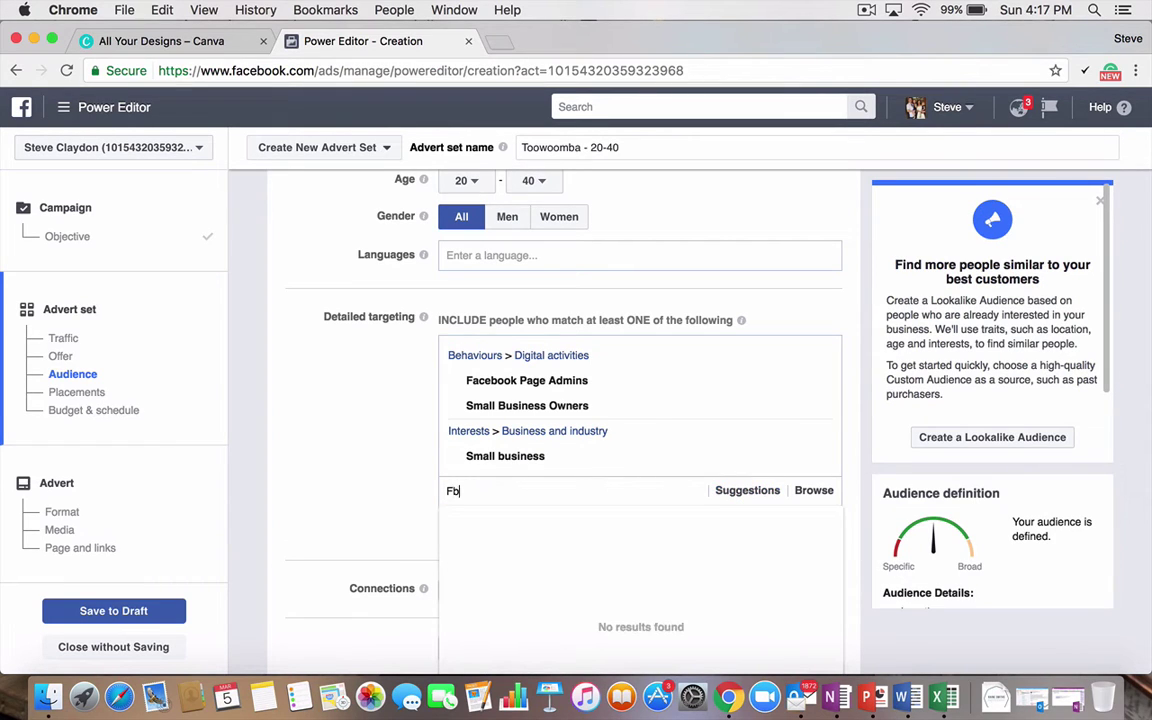
pyautogui.write('B payments')
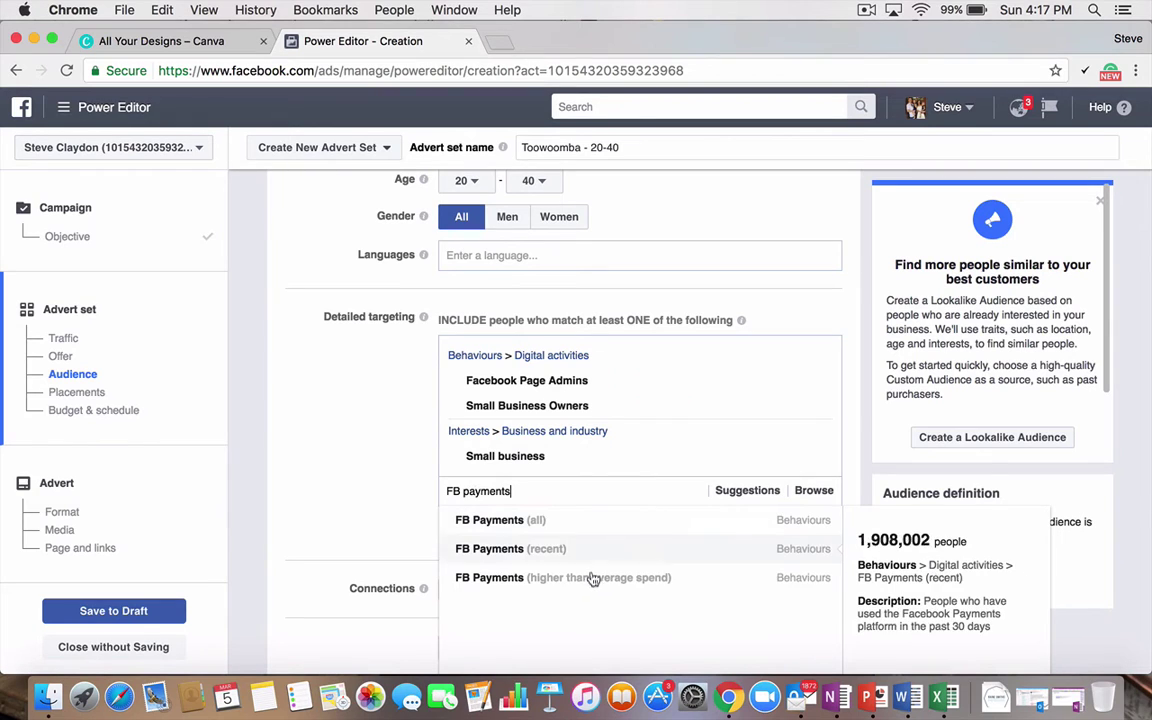
pyautogui.click(591, 581)
pyautogui.click(298, 487)
# Step: Review the audience details, including the potential reach and the estimated daily reach on Facebook and Instagram
pyautogui.scroll(-2, 360, 500)
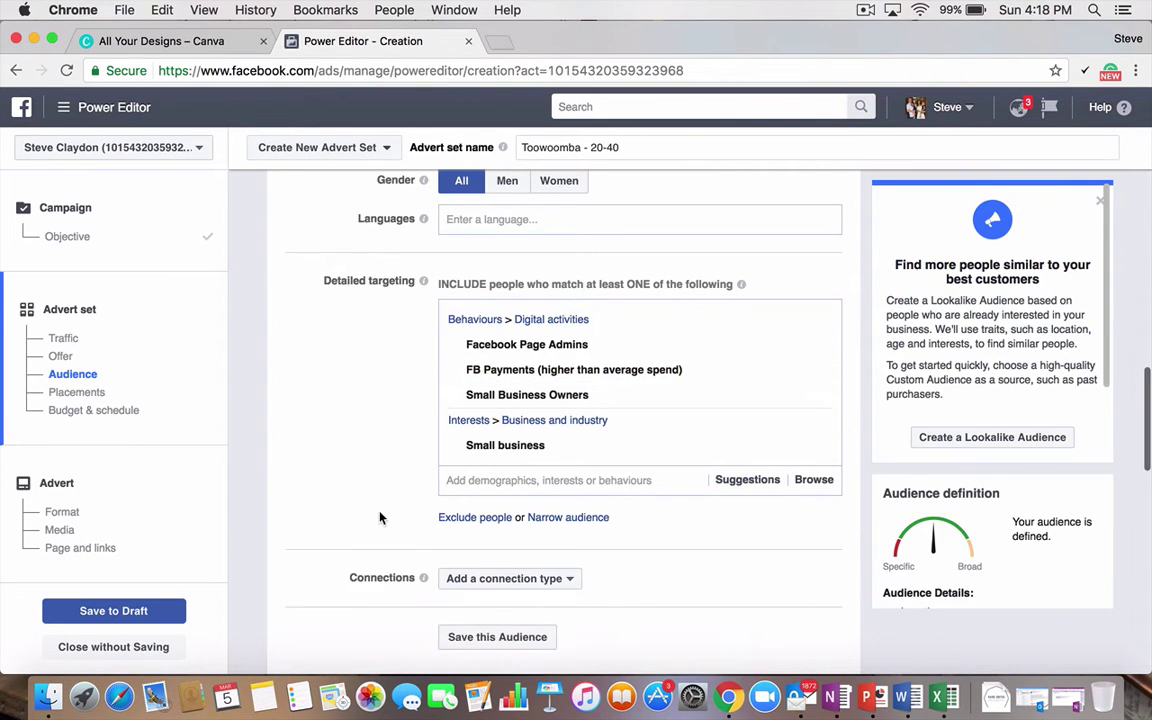
pyautogui.scroll(-5, 970, 557)
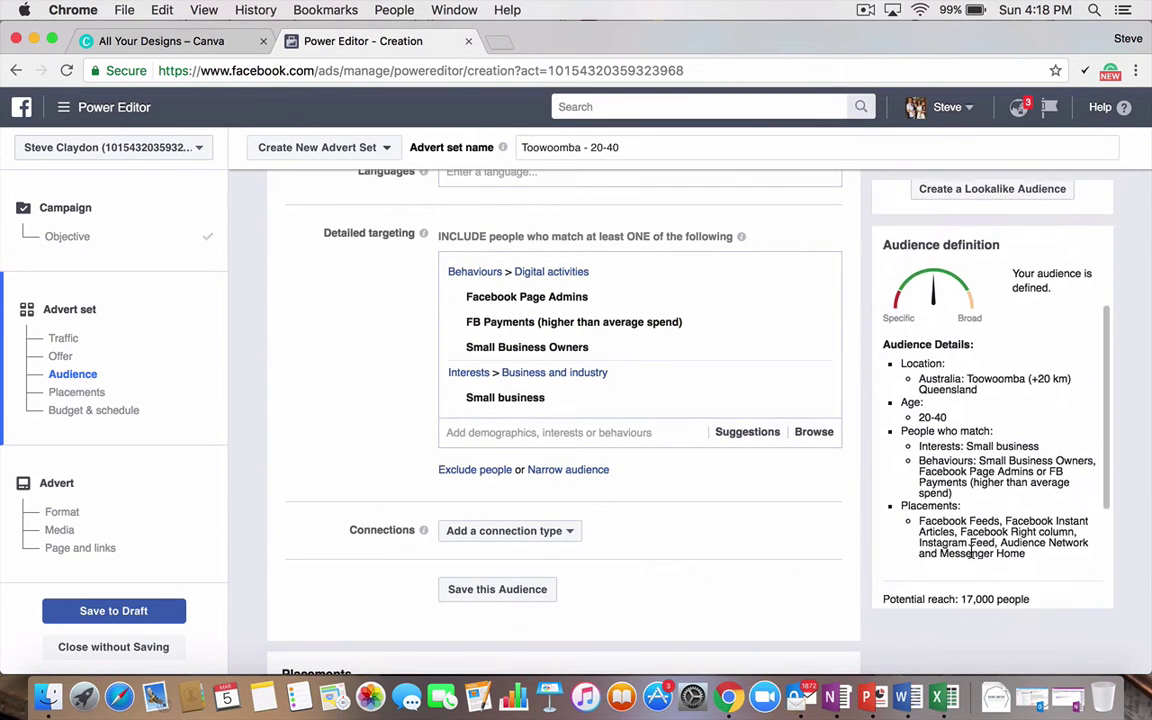
pyautogui.scroll(-3, 944, 494)
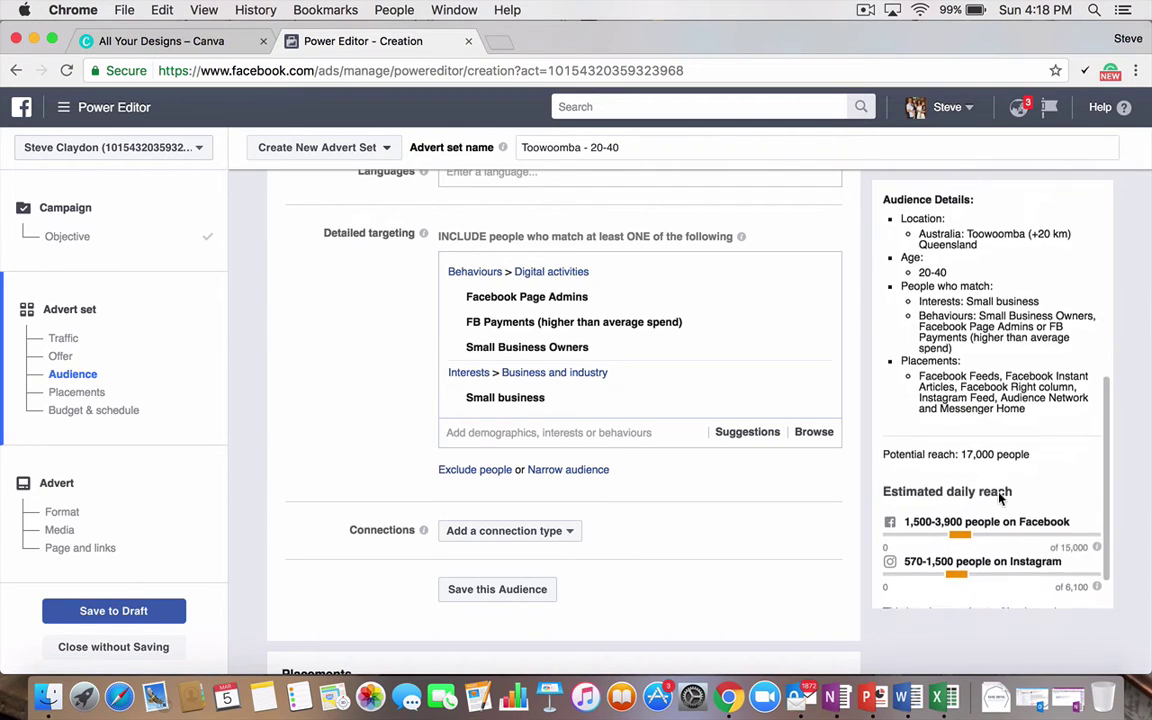
pyautogui.moveTo(911, 431); pyautogui.dragTo(1010, 430)
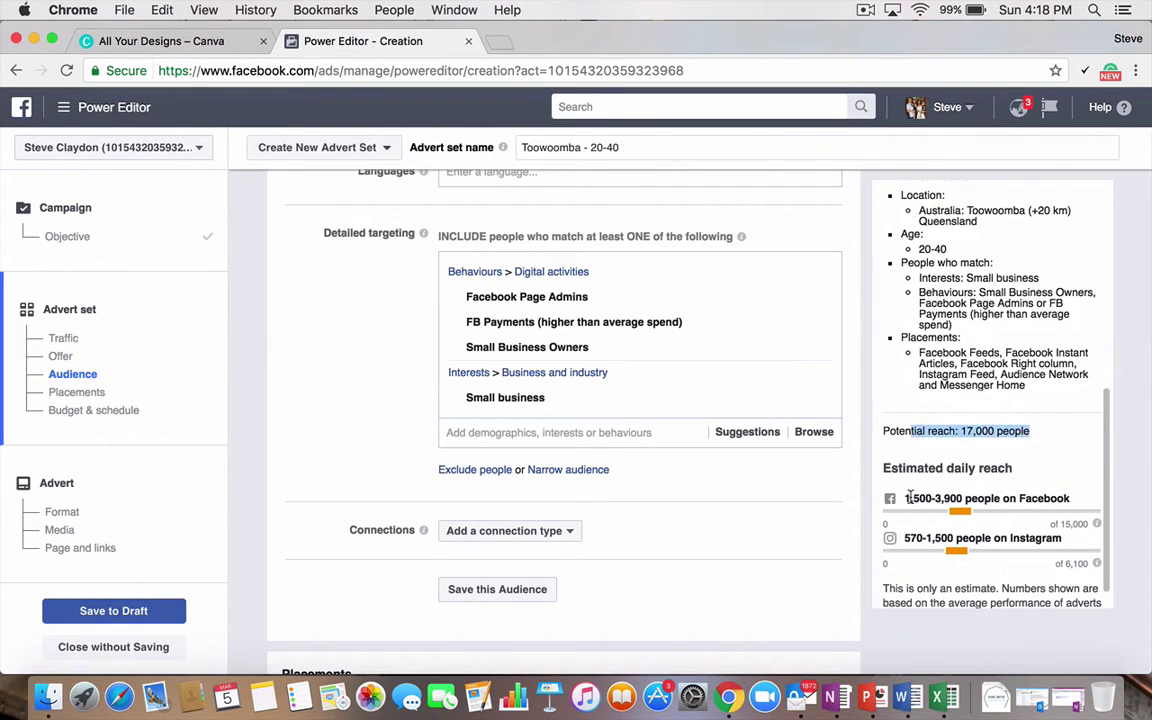
pyautogui.moveTo(910, 497); pyautogui.dragTo(1042, 495)
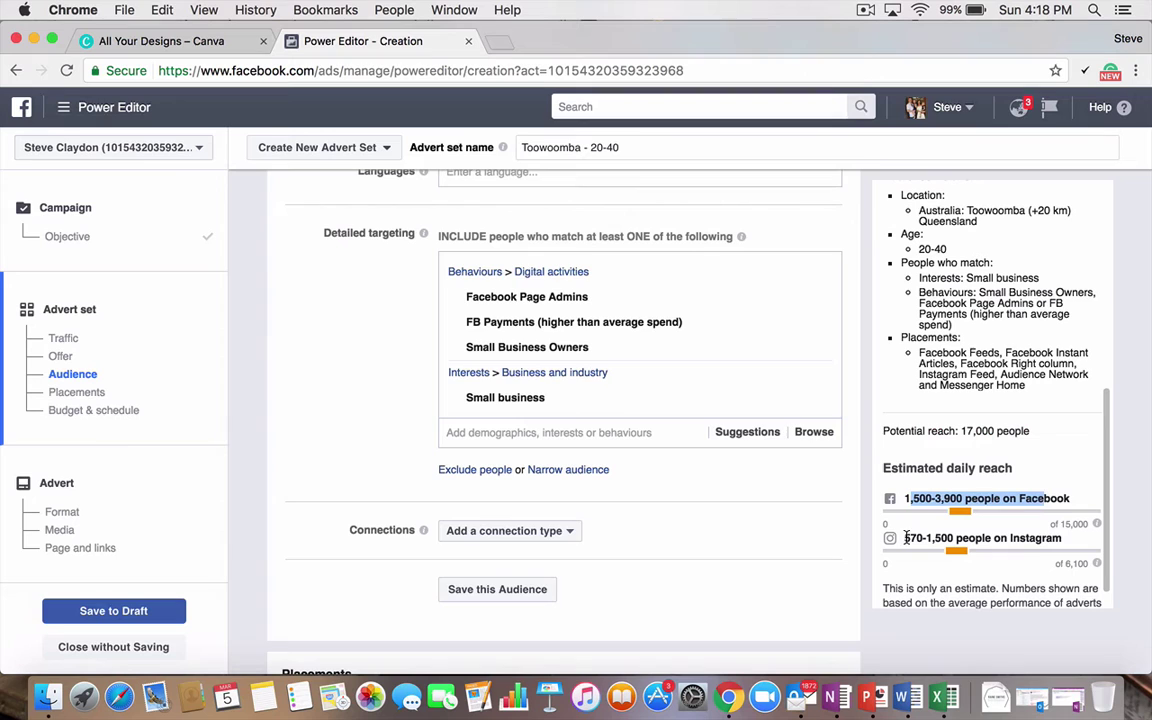
# Step: Switch the advert set from automatic placements to Edit placements and review the available platforms
pyautogui.scroll(-7, 659, 484)
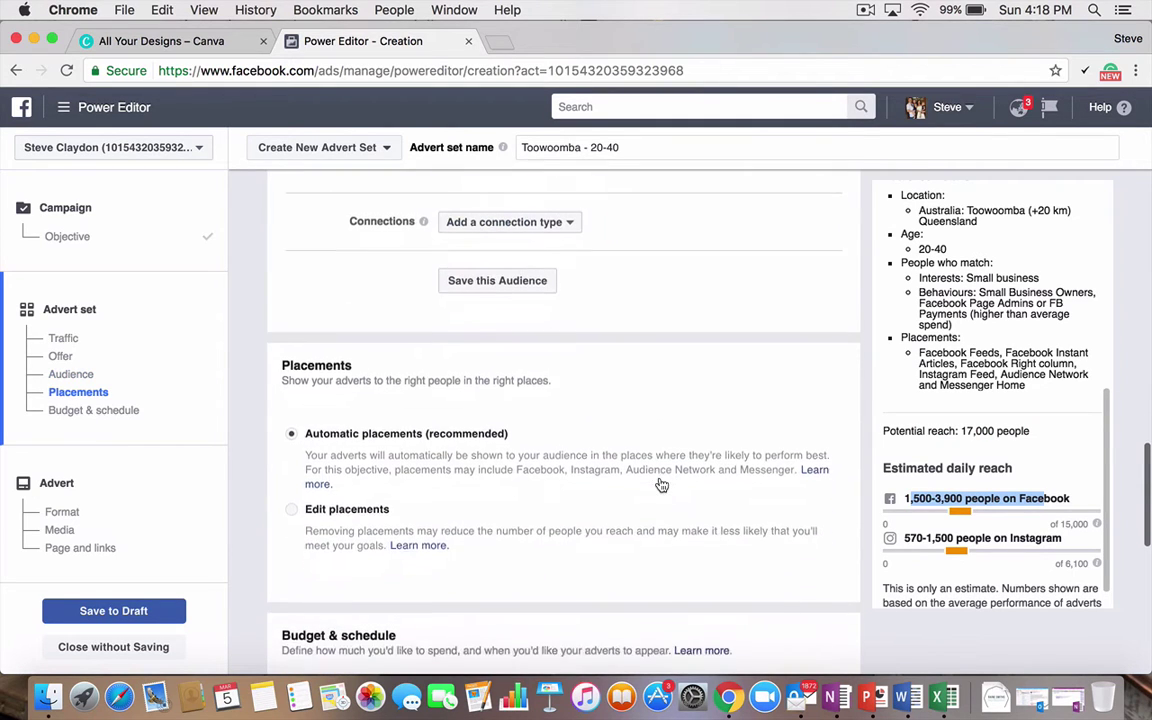
pyautogui.click(291, 475)
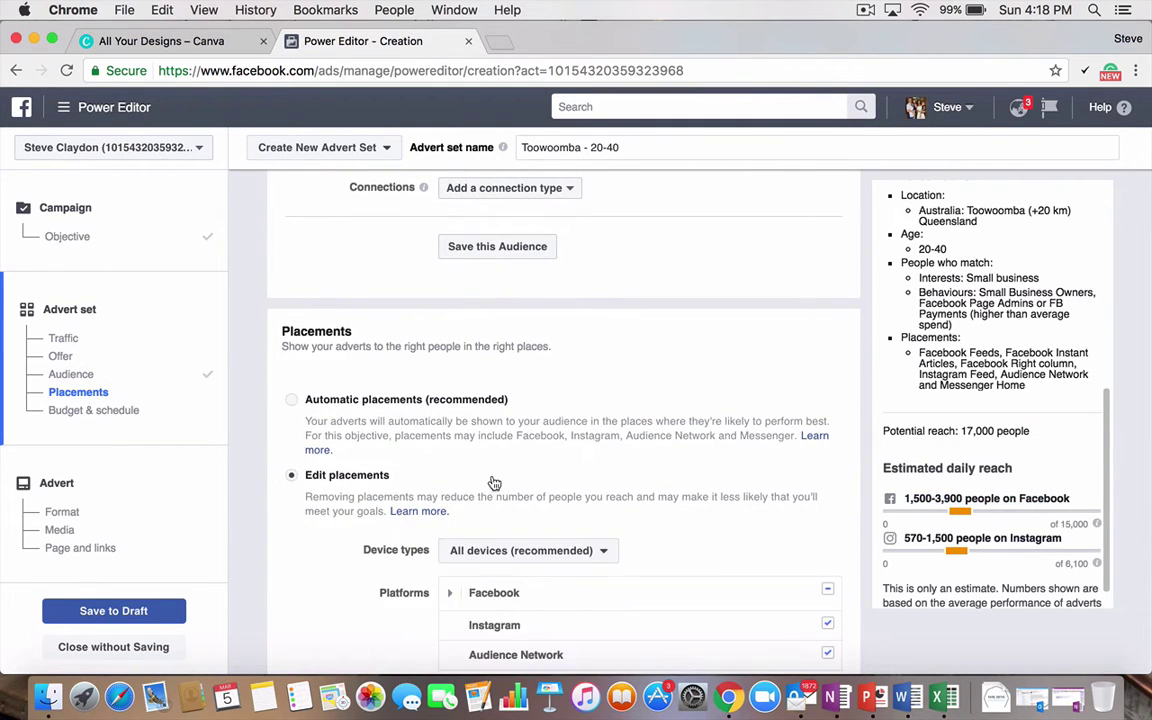
pyautogui.scroll(-3, 480, 460)
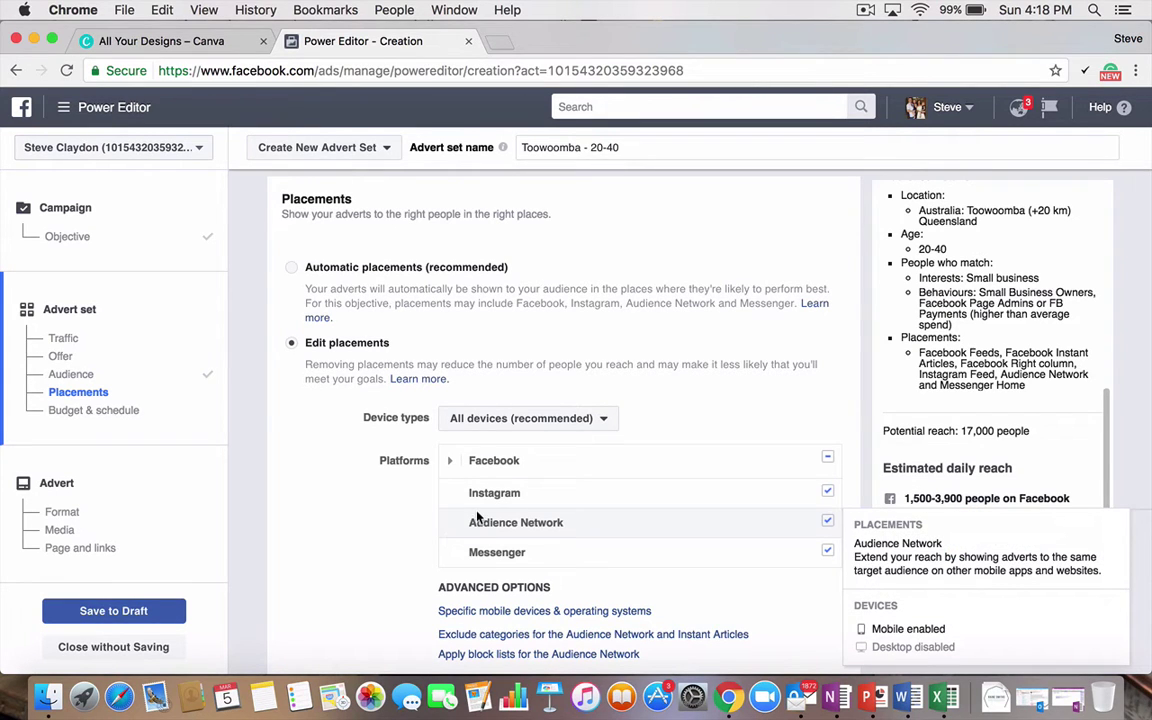
# Step: Schedule the advert set with a start and end date, and set the end date to 8/3/2017
pyautogui.scroll(-5, 373, 548)
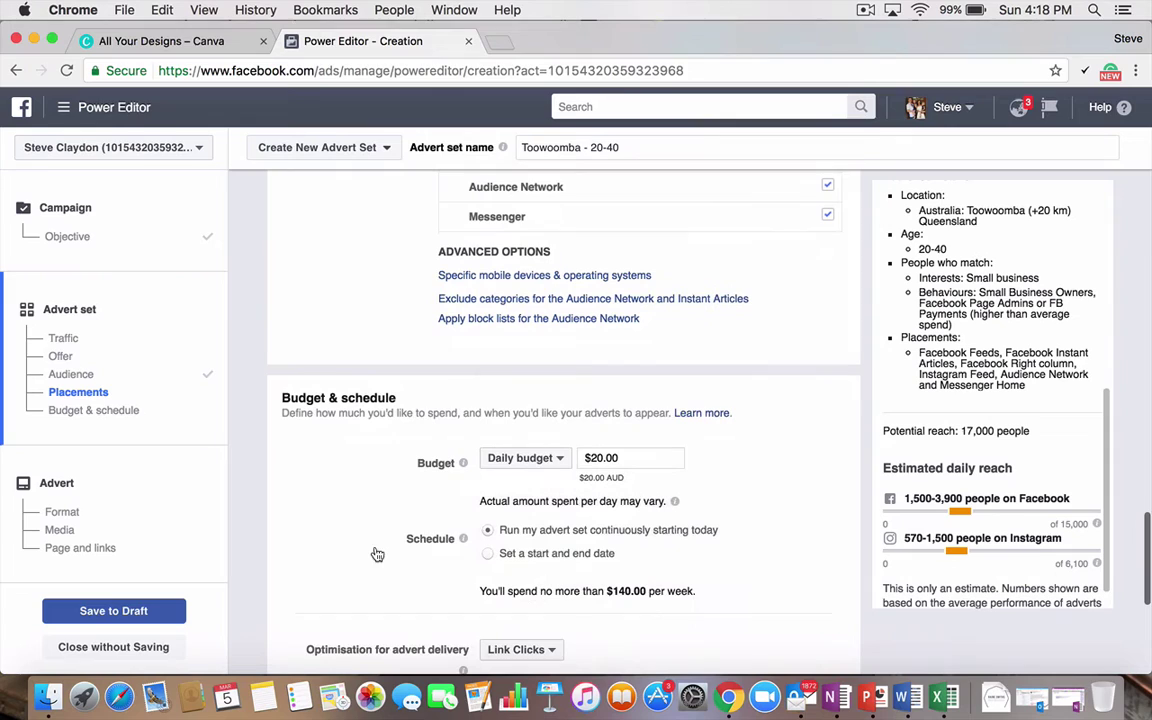
pyautogui.click(489, 557)
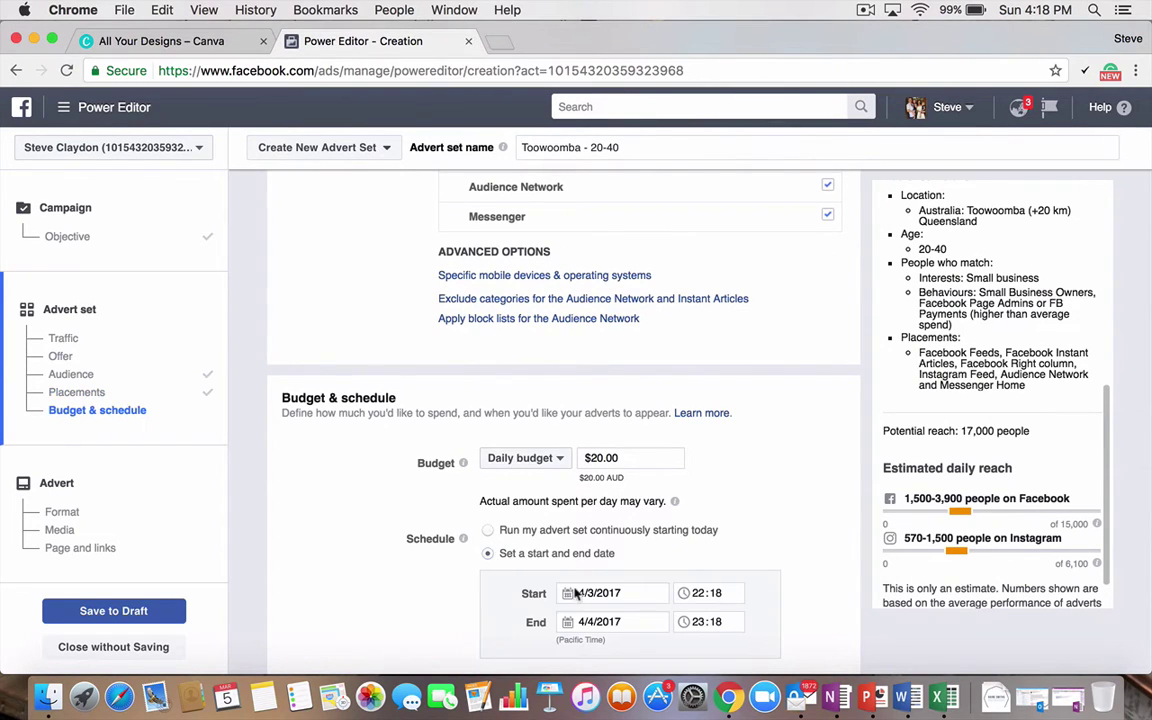
pyautogui.click(570, 623)
pyautogui.click(573, 417)
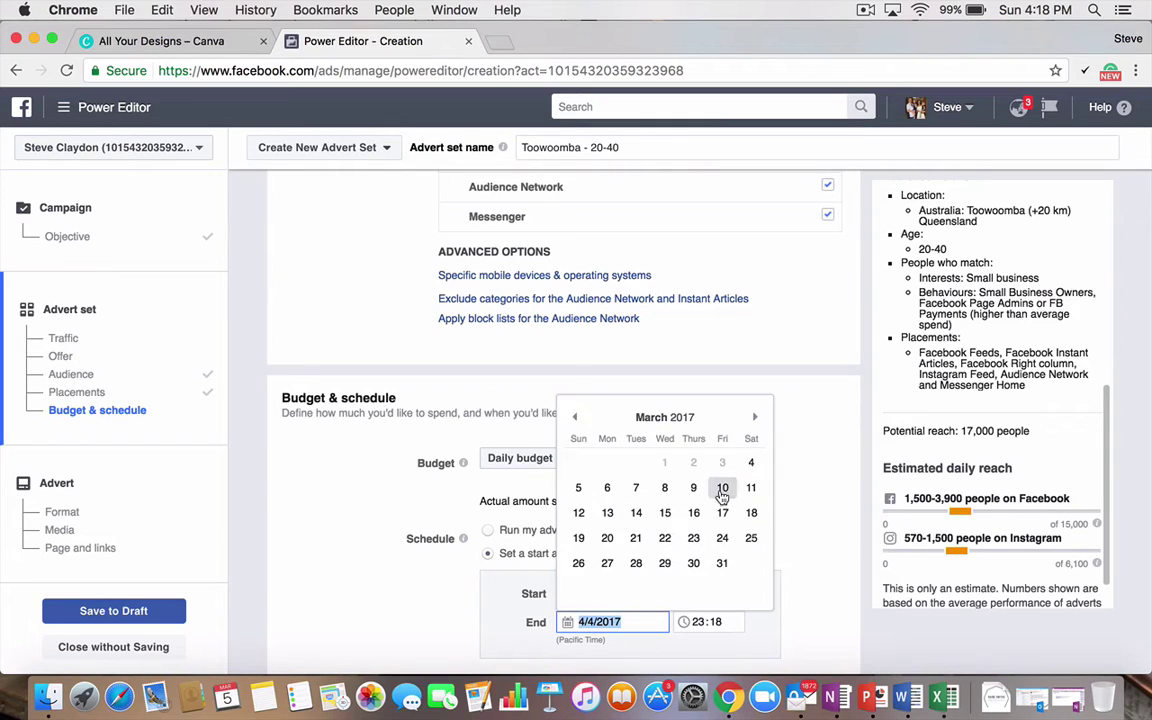
pyautogui.click(666, 488)
# Step: Accept the remaining budget and schedule options, continue to the advert stage and look over the available formats
pyautogui.scroll(-3, 660, 470)
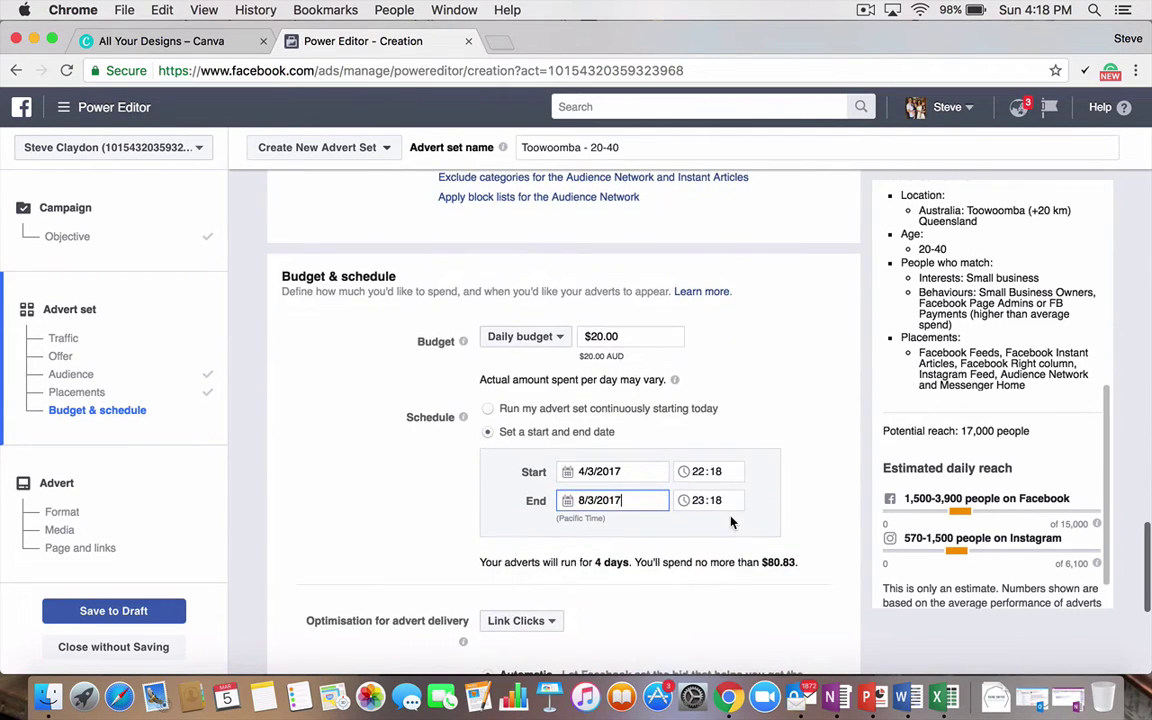
pyautogui.scroll(-5, 777, 556)
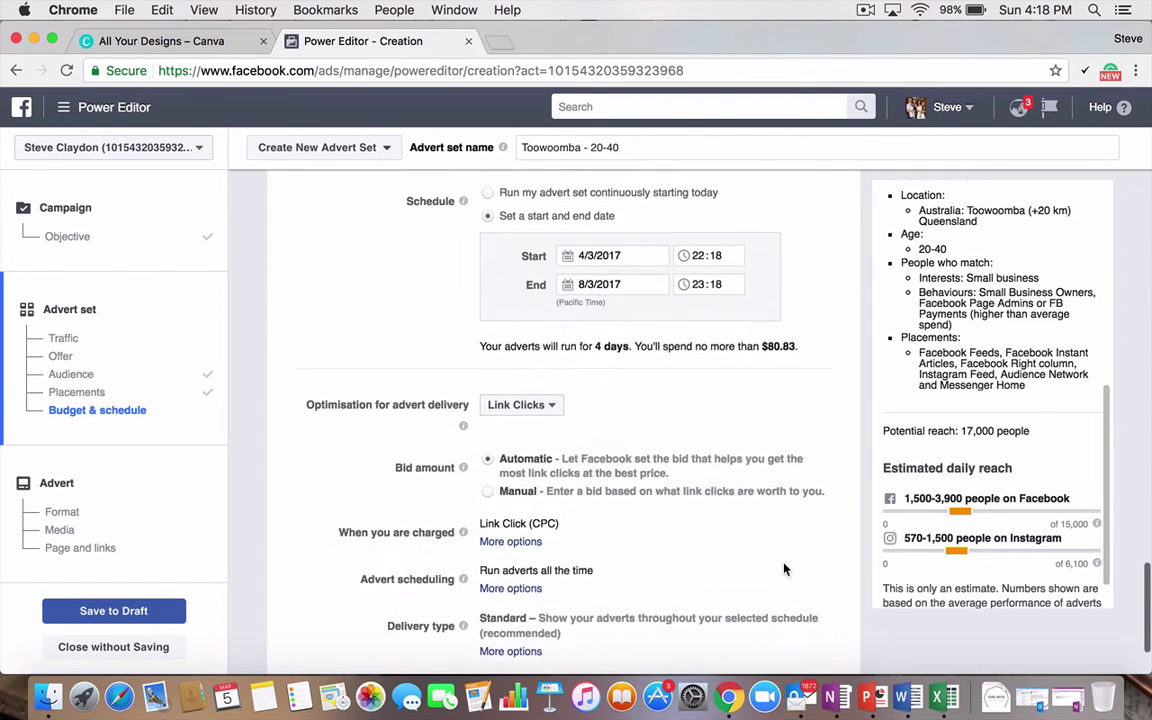
pyautogui.click(815, 650)
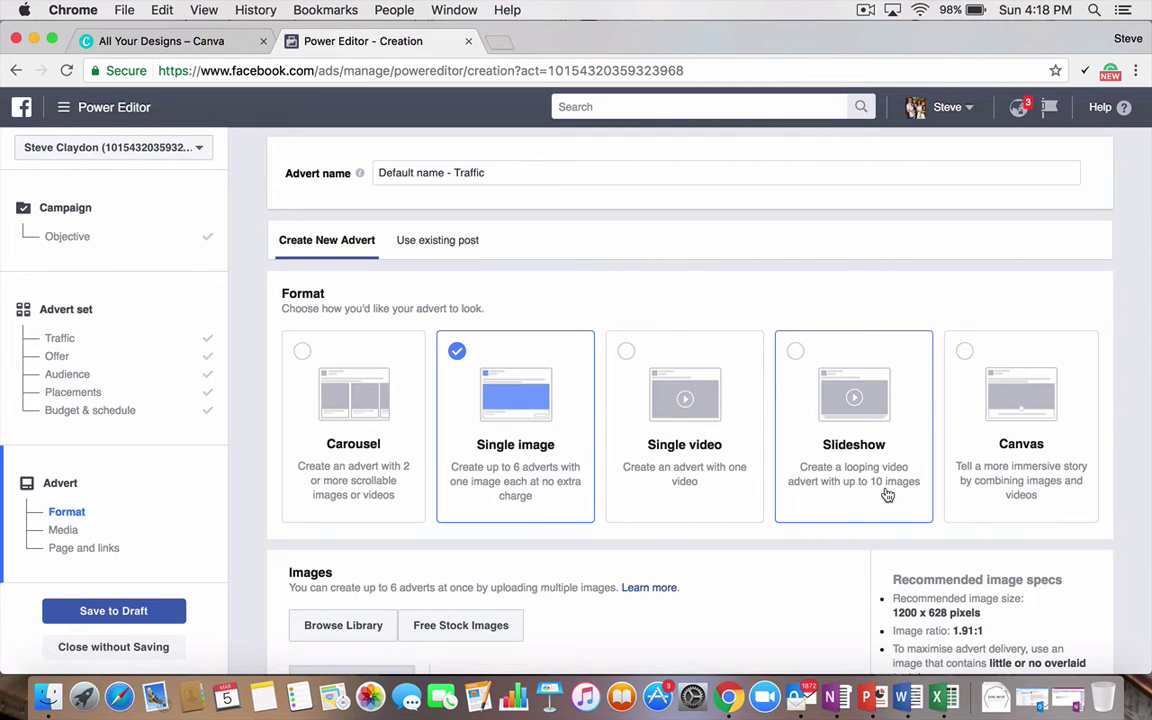
pyautogui.scroll(-2, 646, 505)
pyautogui.scroll(1, 646, 505)
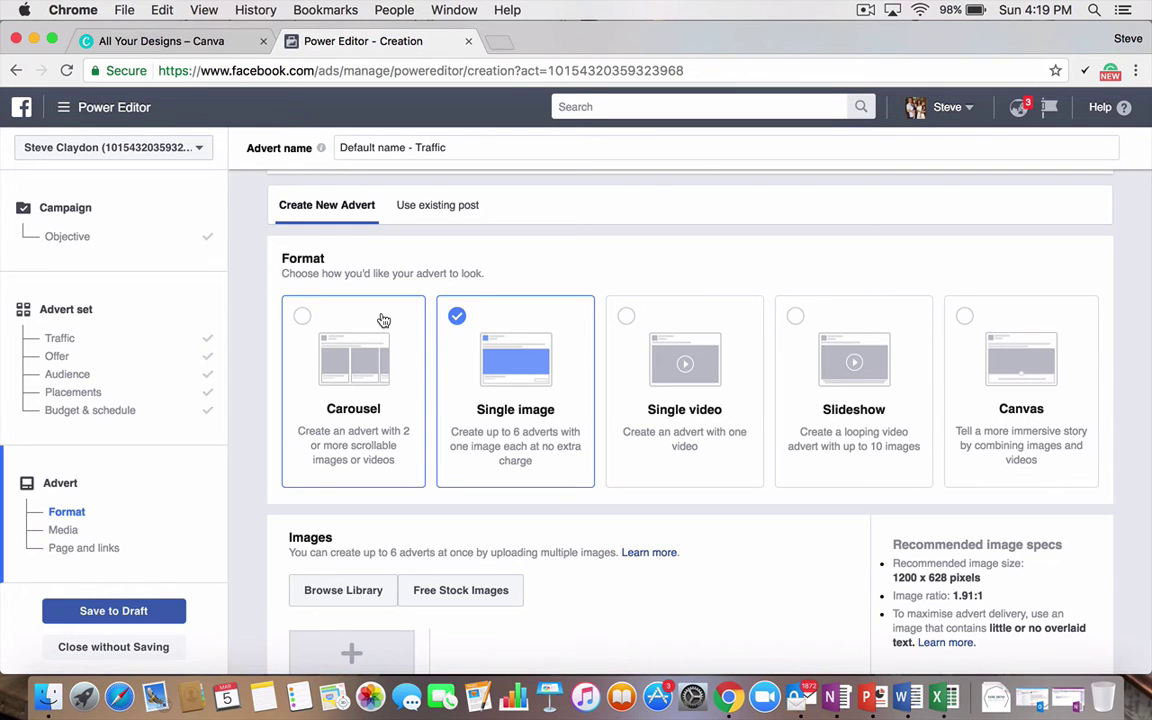
# Step: Switch to using an existing post, connecting the Habitat Coworking page and choosing its "I love getting knocks on the door of Habitat" post
pyautogui.click(437, 204)
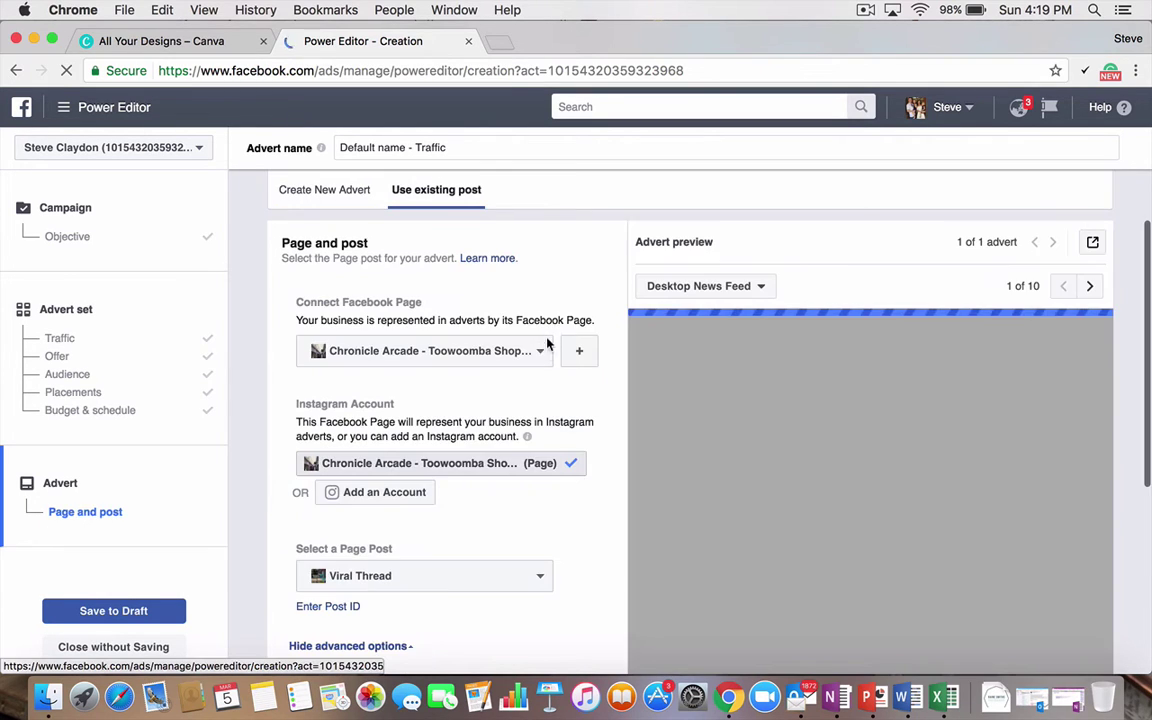
pyautogui.click(535, 358)
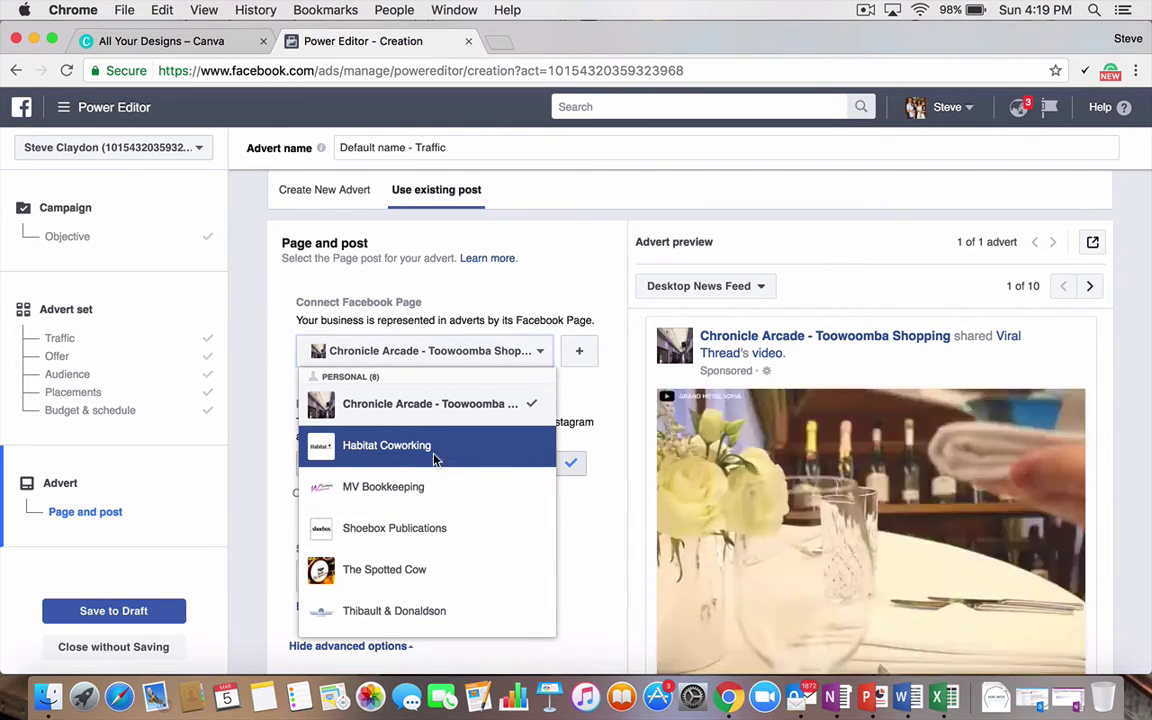
pyautogui.click(435, 448)
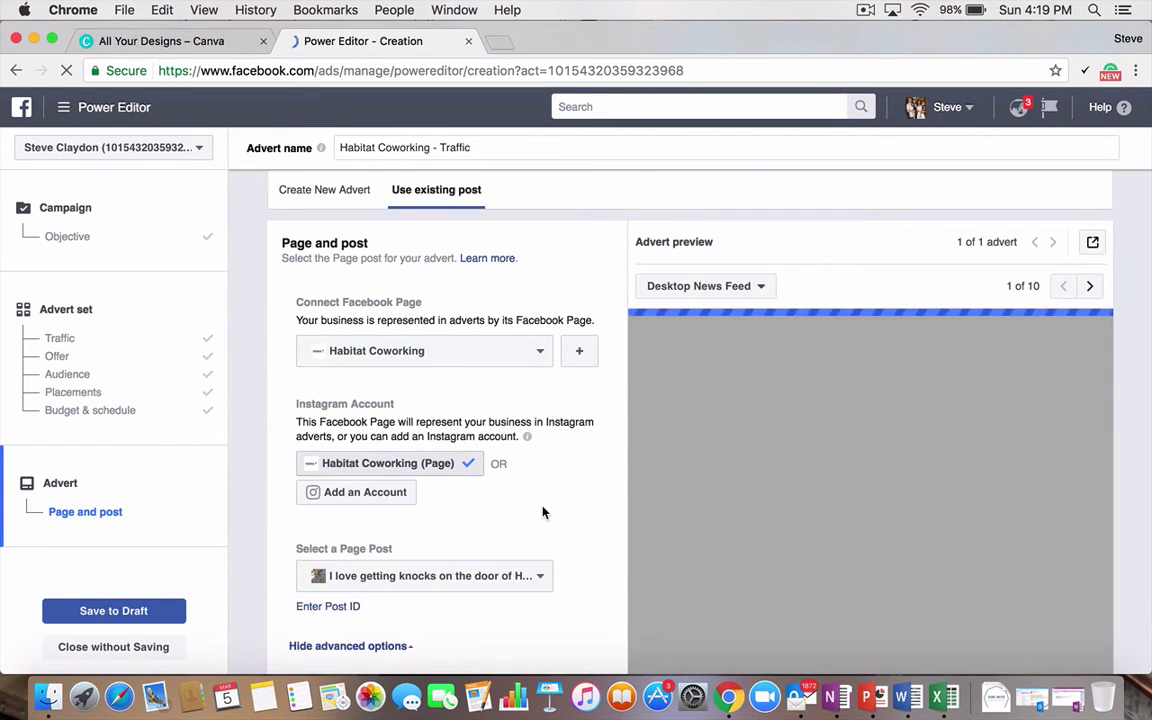
pyautogui.scroll(-2, 731, 431)
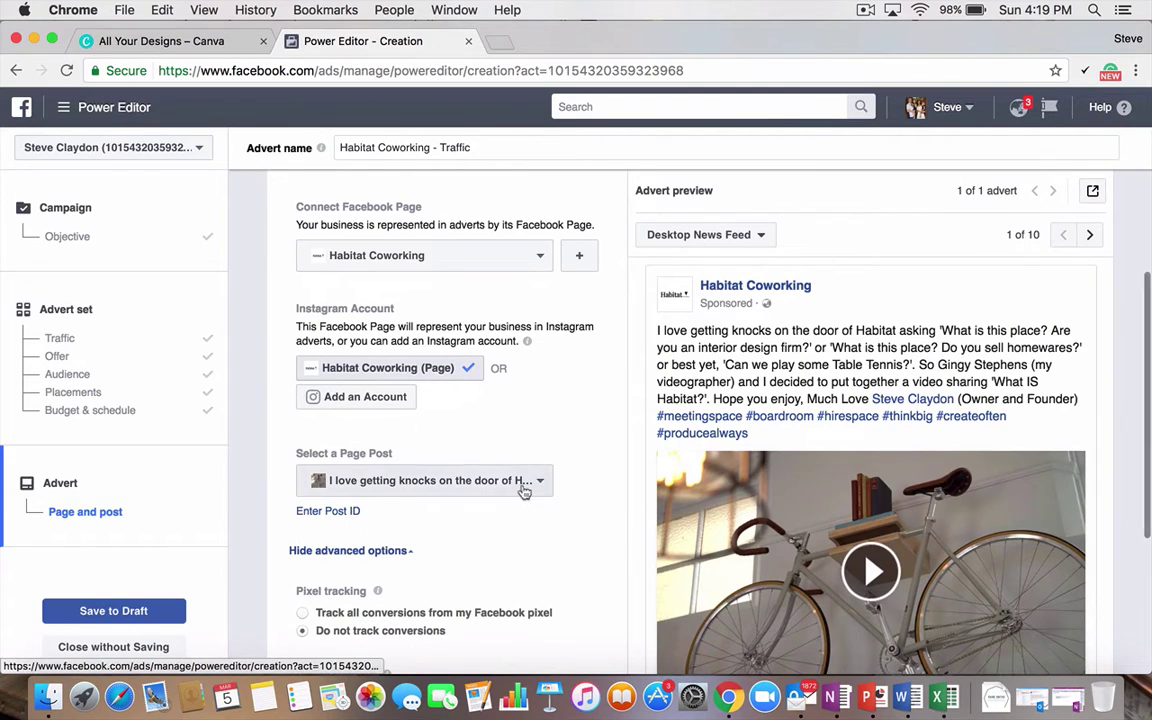
pyautogui.click(526, 481)
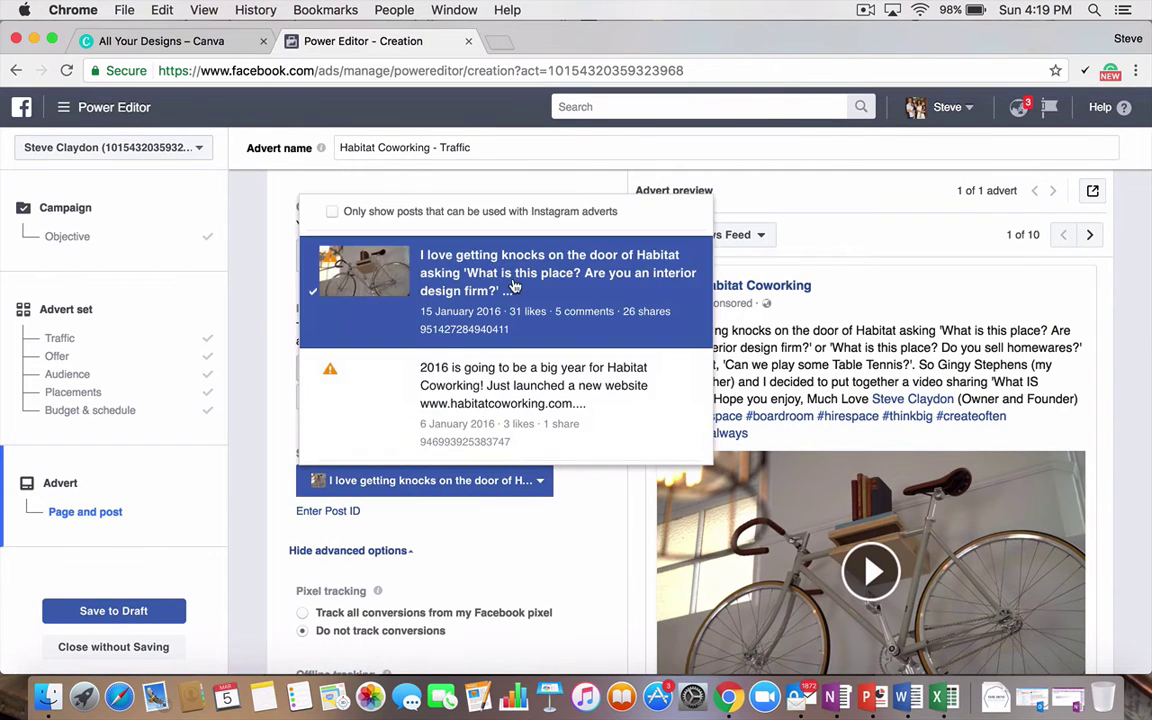
pyautogui.click(512, 292)
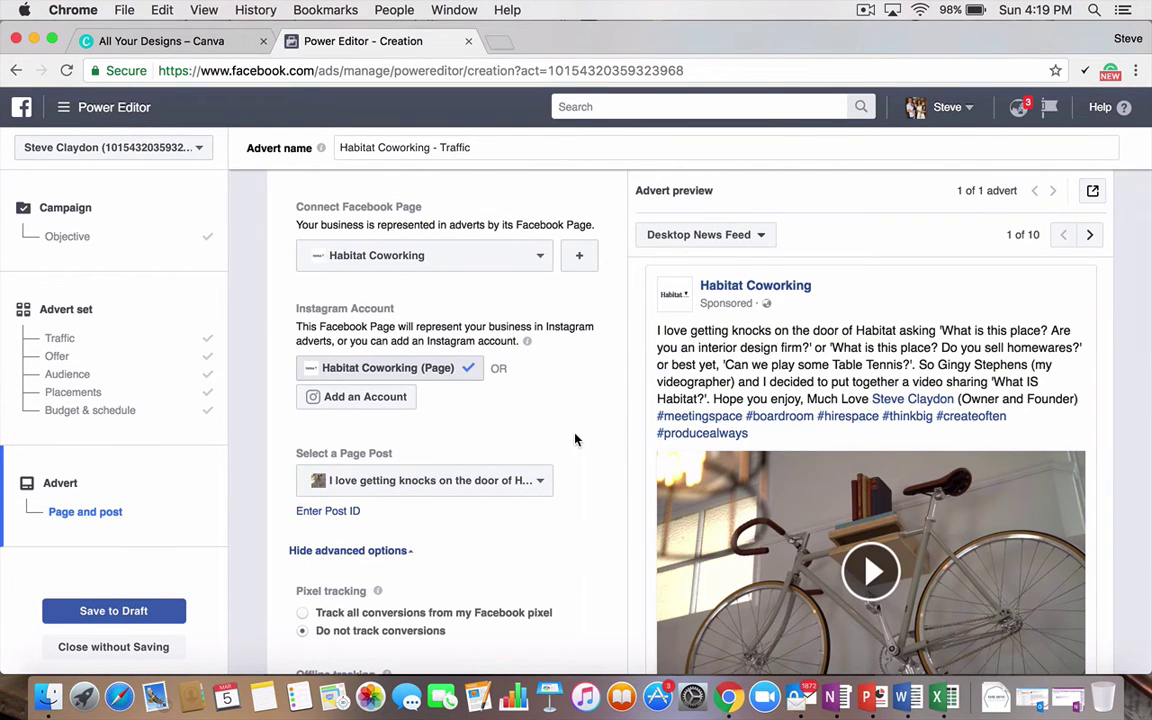
# Step: Review the existing post's Desktop News Feed preview, including its text, video and call to action
pyautogui.scroll(-3, 700, 400)
pyautogui.scroll(-2, 731, 427)
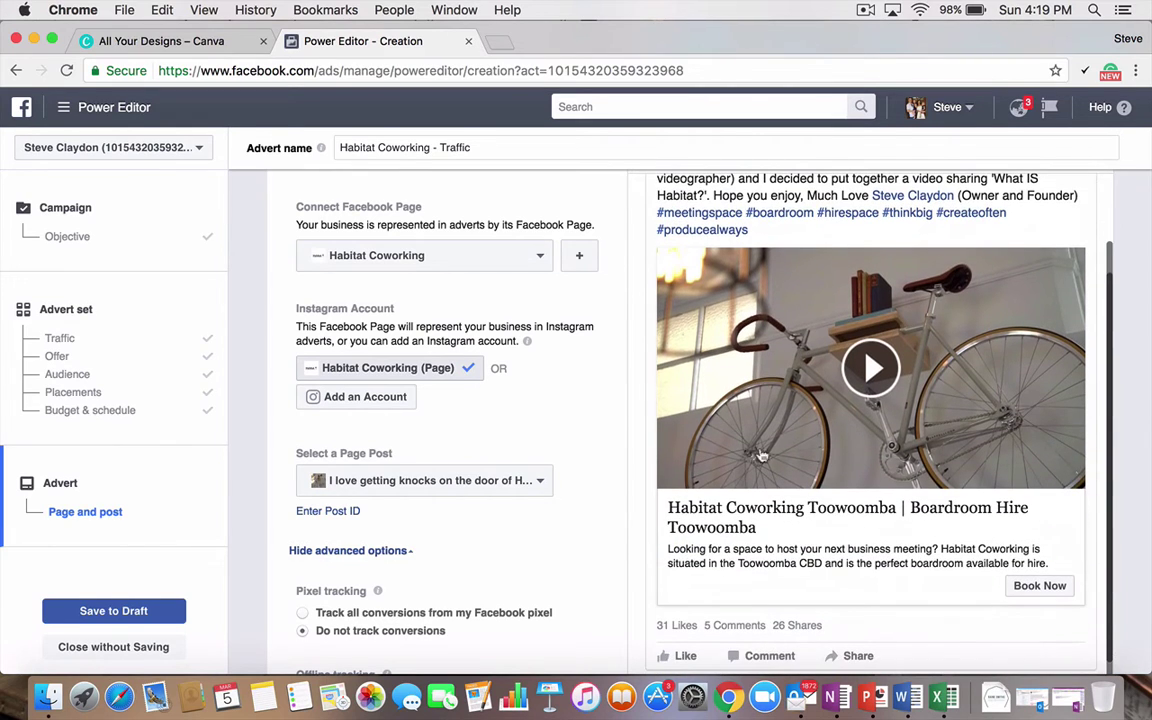
pyautogui.scroll(5, 775, 424)
pyautogui.scroll(-1, 775, 424)
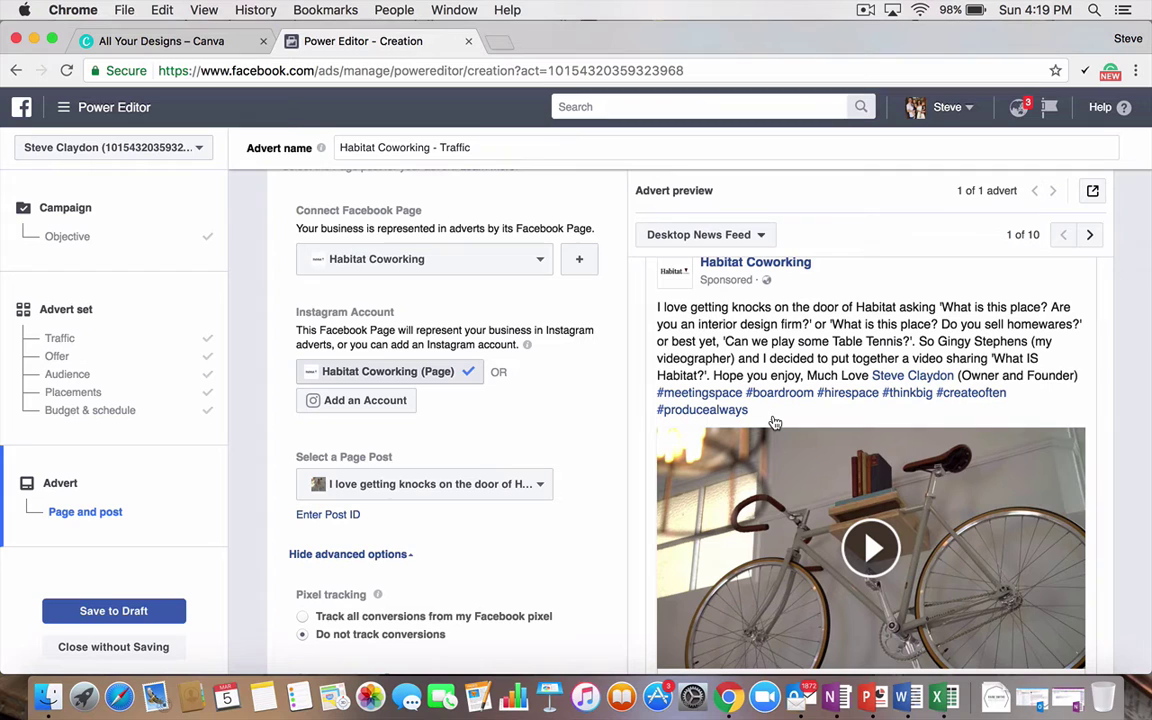
pyautogui.scroll(4, 785, 380)
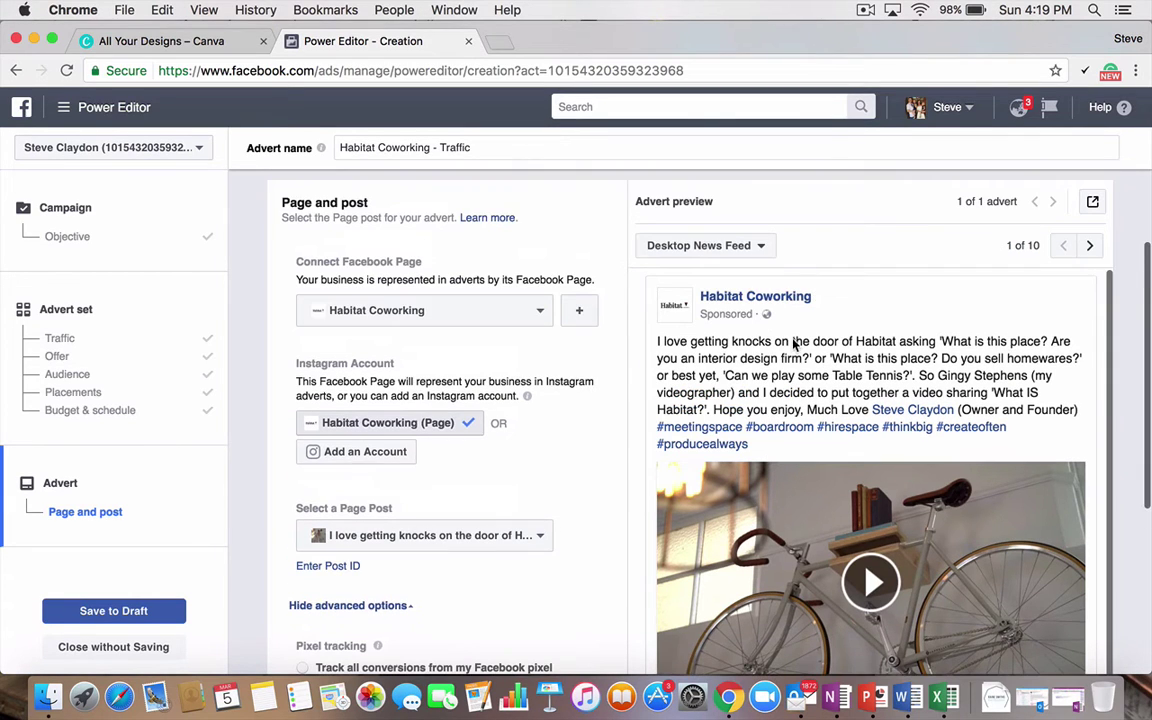
pyautogui.scroll(1, 430, 450)
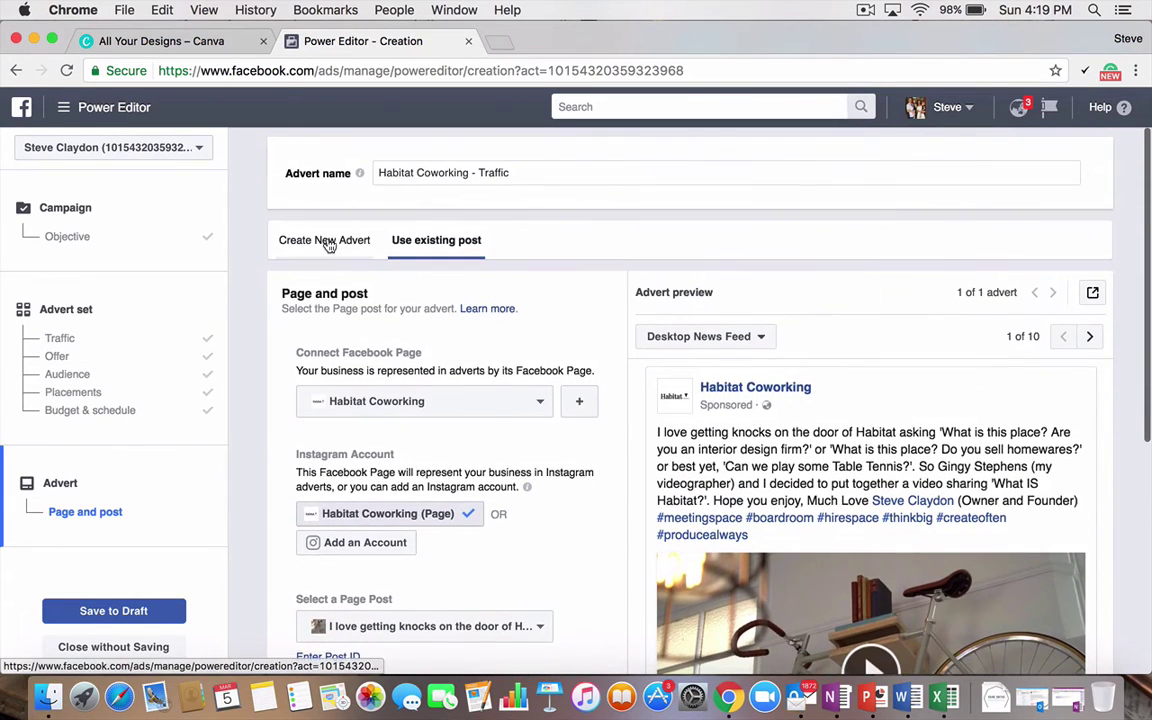
# Step: Return to creating a new advert and go to its page and links settings
pyautogui.click(327, 243)
pyautogui.scroll(-5, 455, 468)
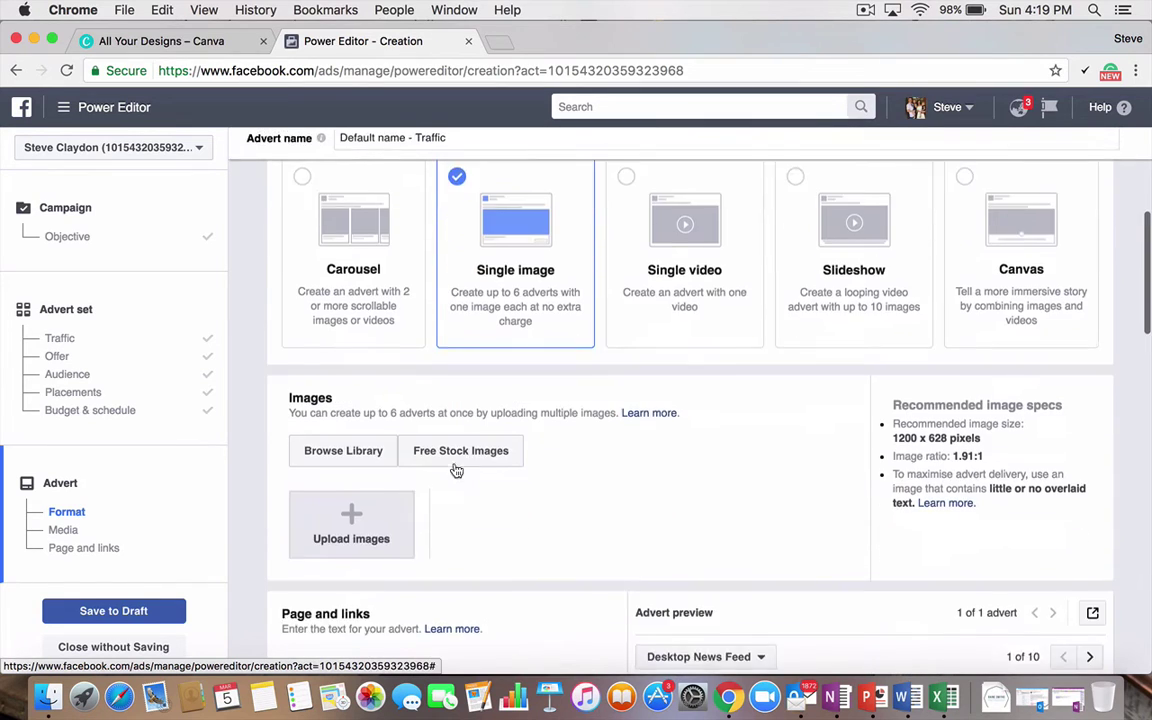
pyautogui.scroll(-4, 490, 463)
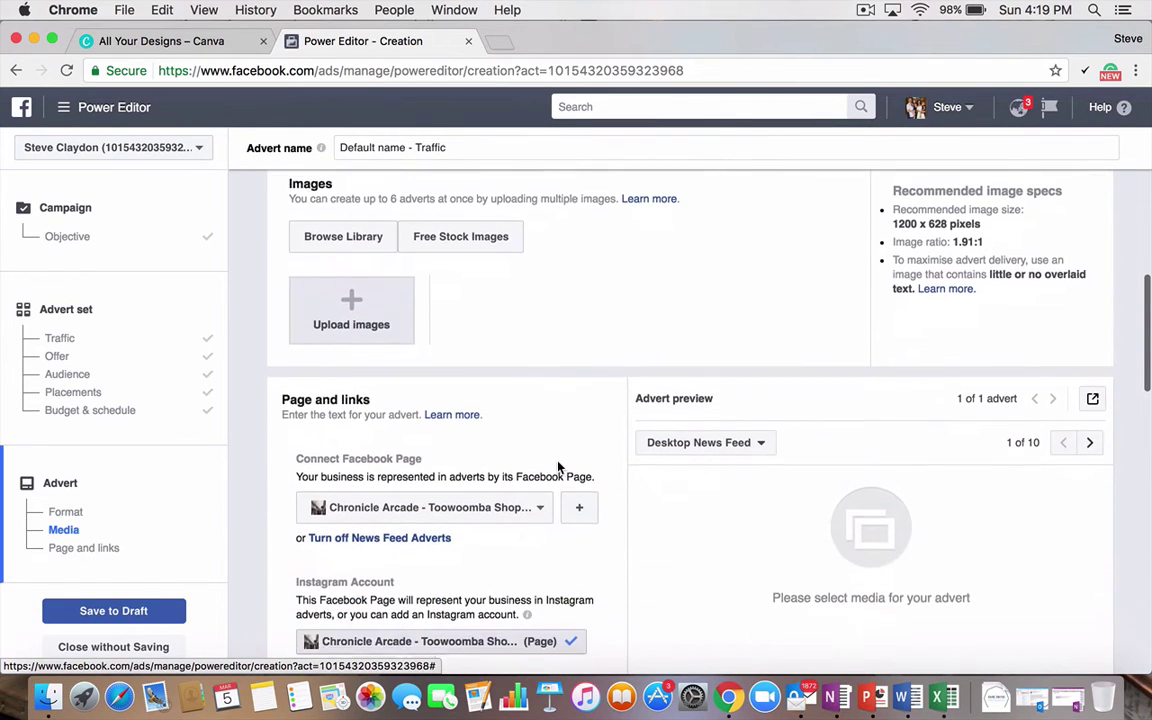
# Step: Connect the owner's own-name page from the Predictable Sales Academy group as the advert's Facebook Page
pyautogui.click(515, 484)
pyautogui.scroll(-3, 489, 400)
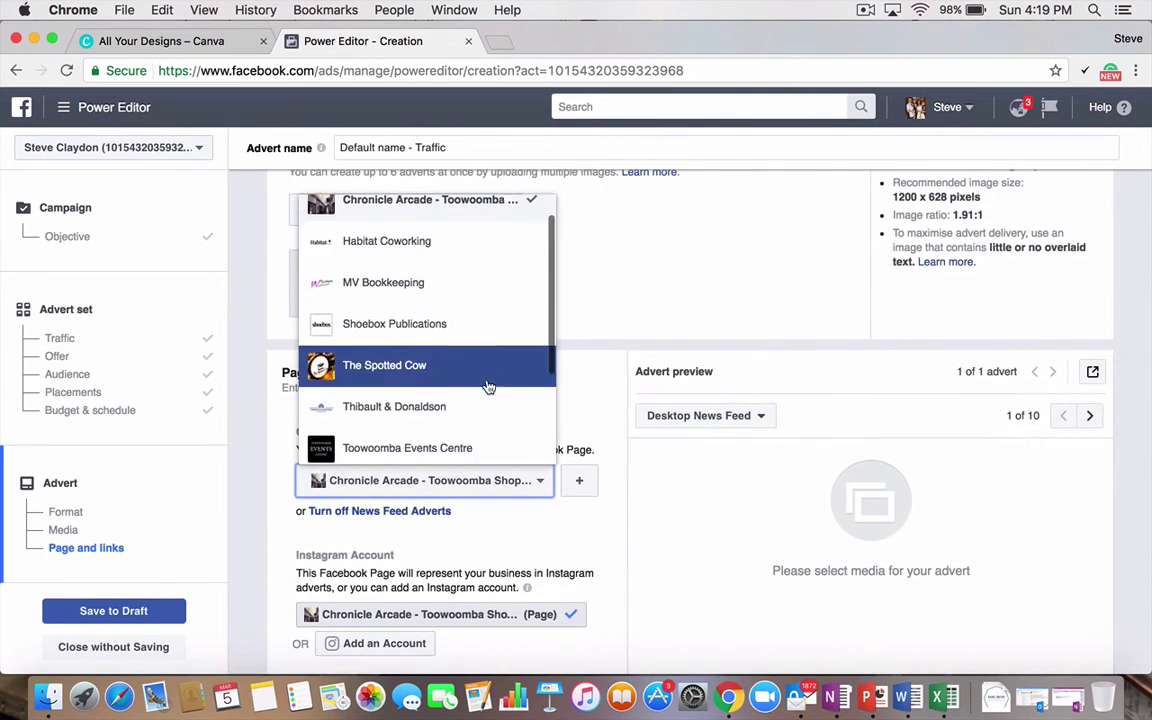
pyautogui.scroll(1, 489, 410)
pyautogui.scroll(-3, 470, 390)
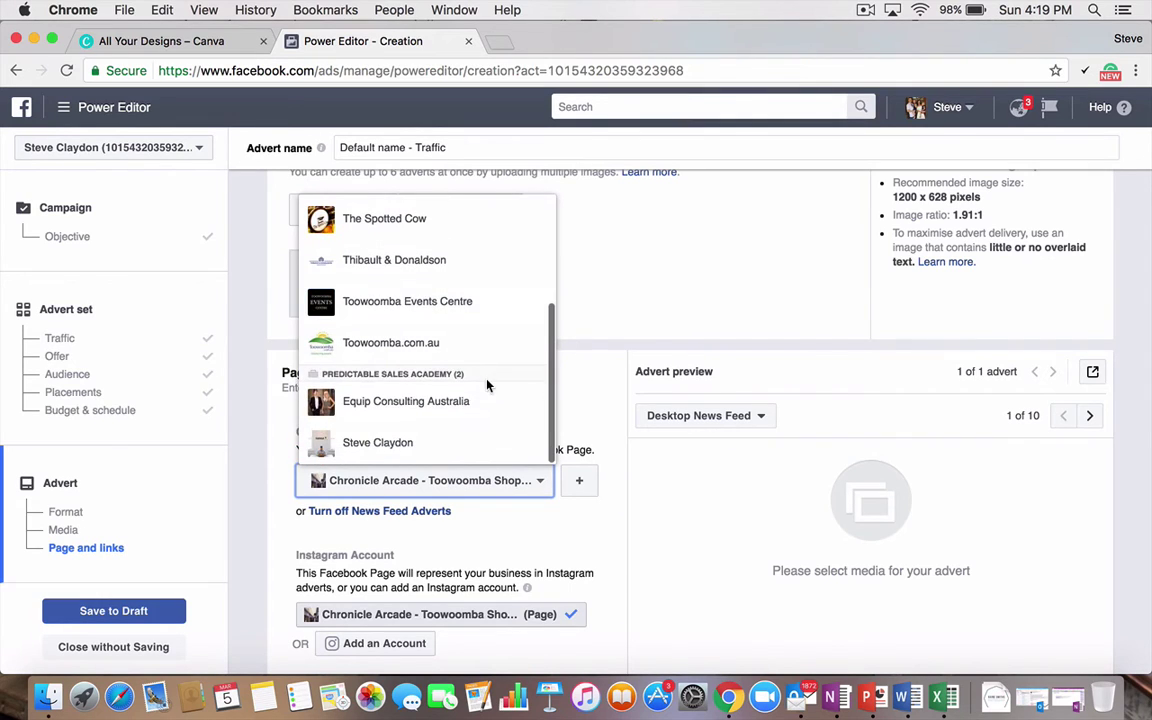
pyautogui.click(470, 442)
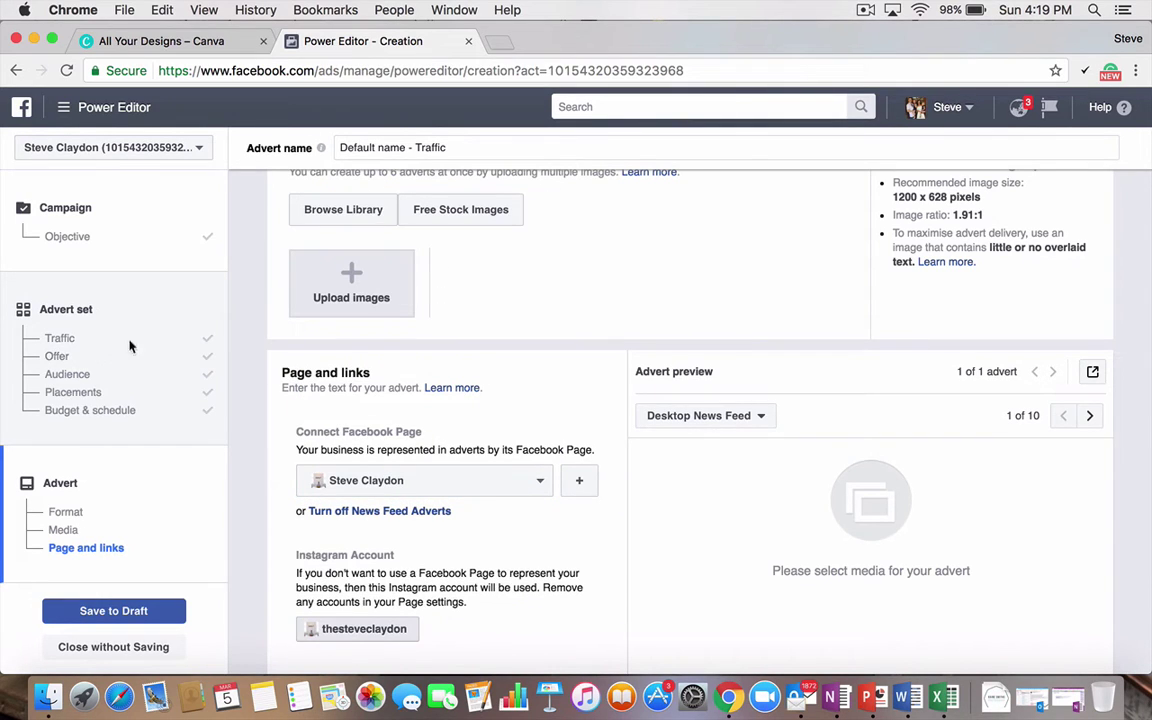
# Step: Change the advert's connected Facebook Page to Habitat Coworking
pyautogui.click(501, 486)
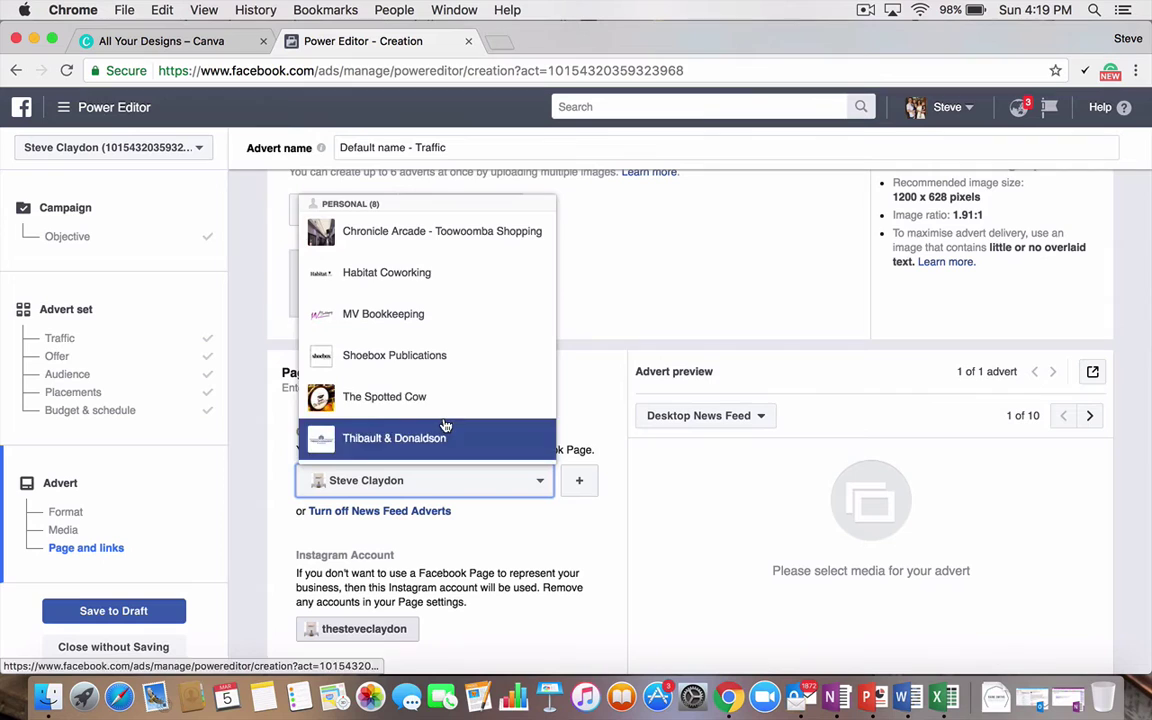
pyautogui.scroll(-1, 430, 340)
pyautogui.scroll(1, 417, 283)
pyautogui.click(490, 243)
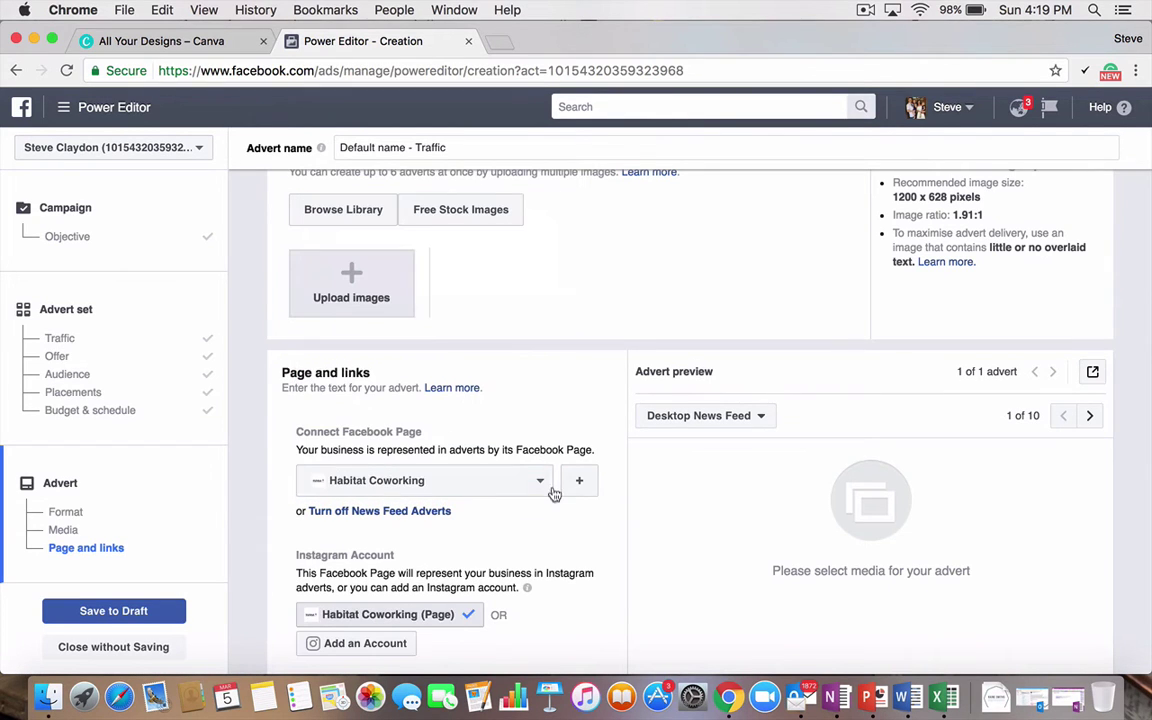
pyautogui.scroll(-1, 548, 491)
pyautogui.scroll(-5, 488, 469)
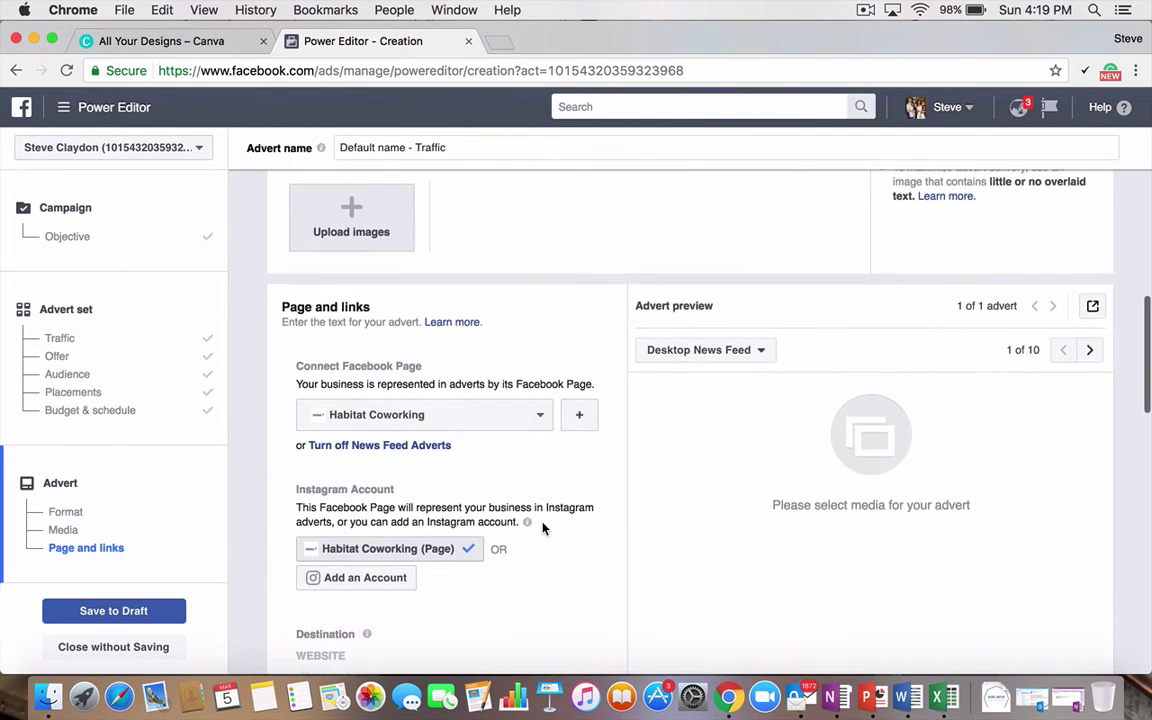
pyautogui.click(470, 510)
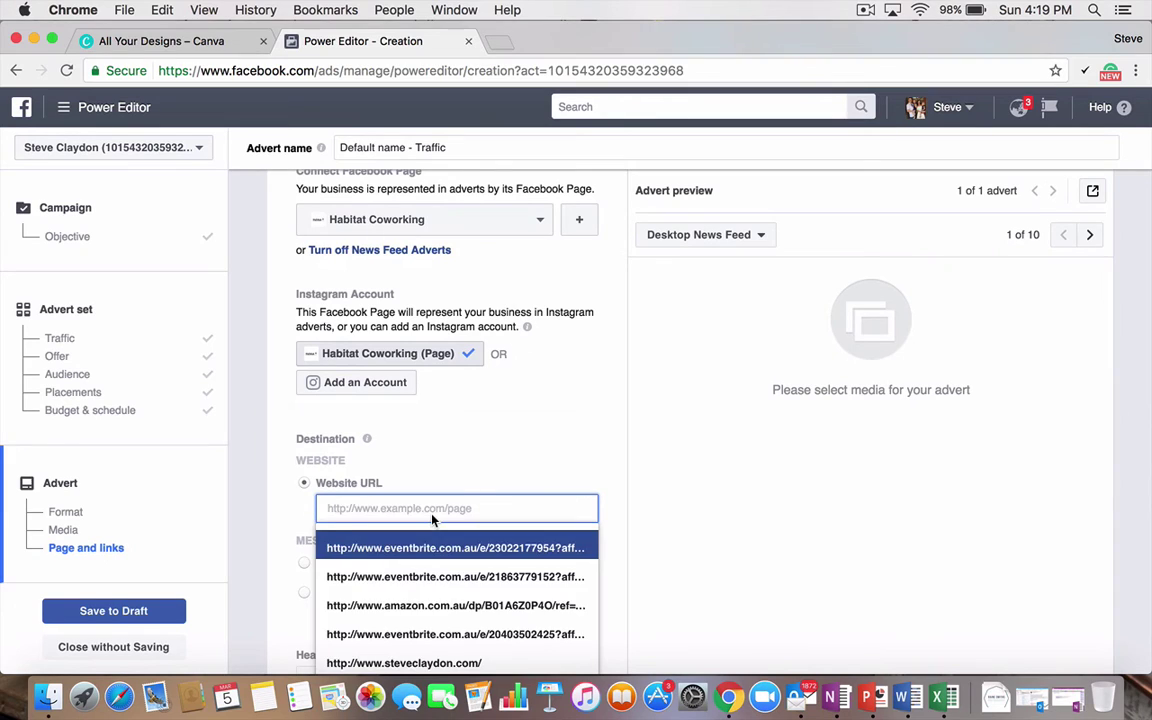
pyautogui.write('http:/')
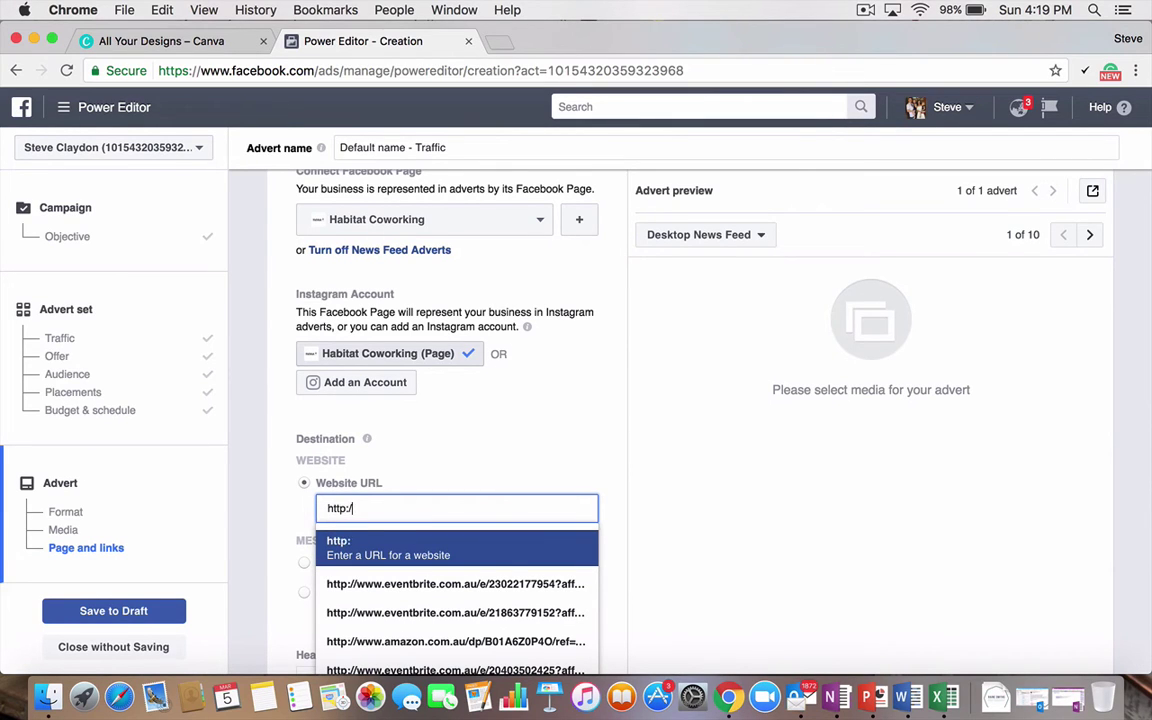
pyautogui.write('/www.habi')
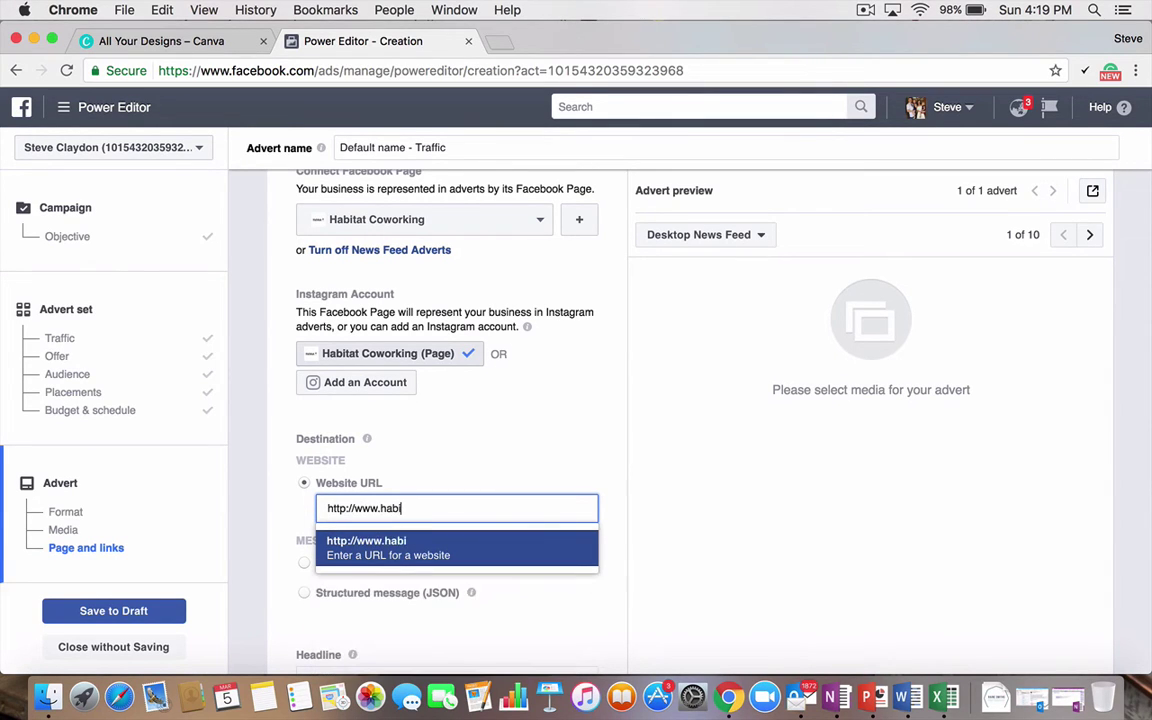
pyautogui.write('tatcoworking.com')
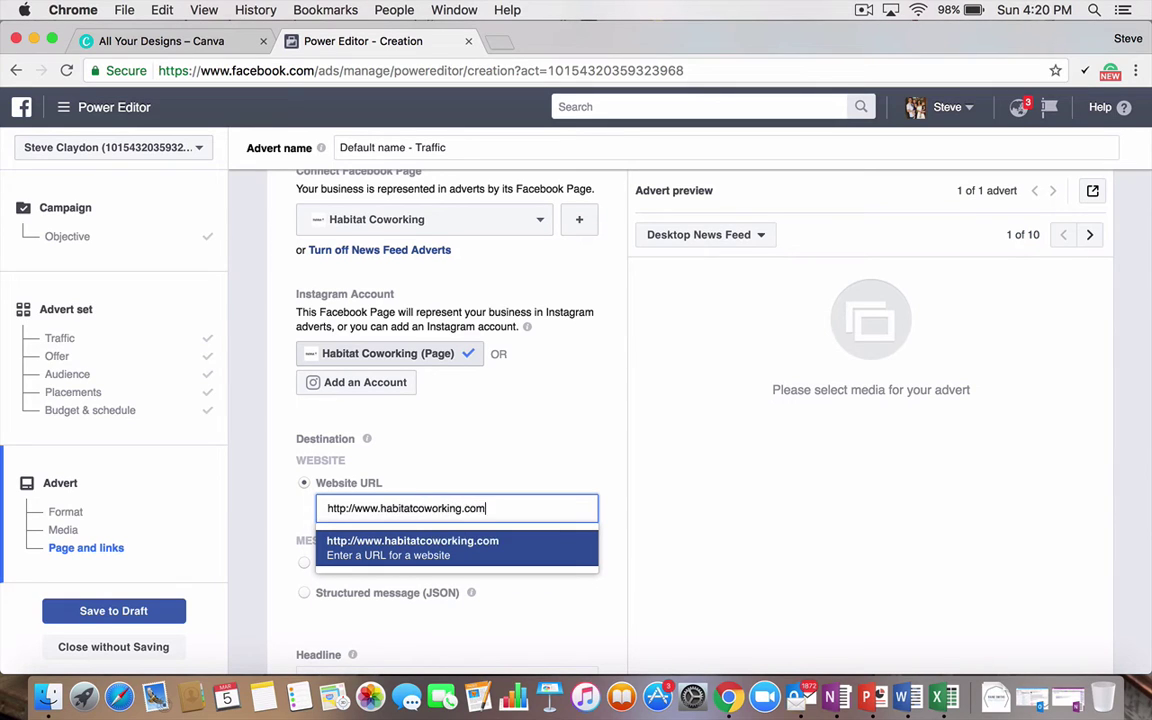
pyautogui.write('.au')
pyautogui.press('Return')
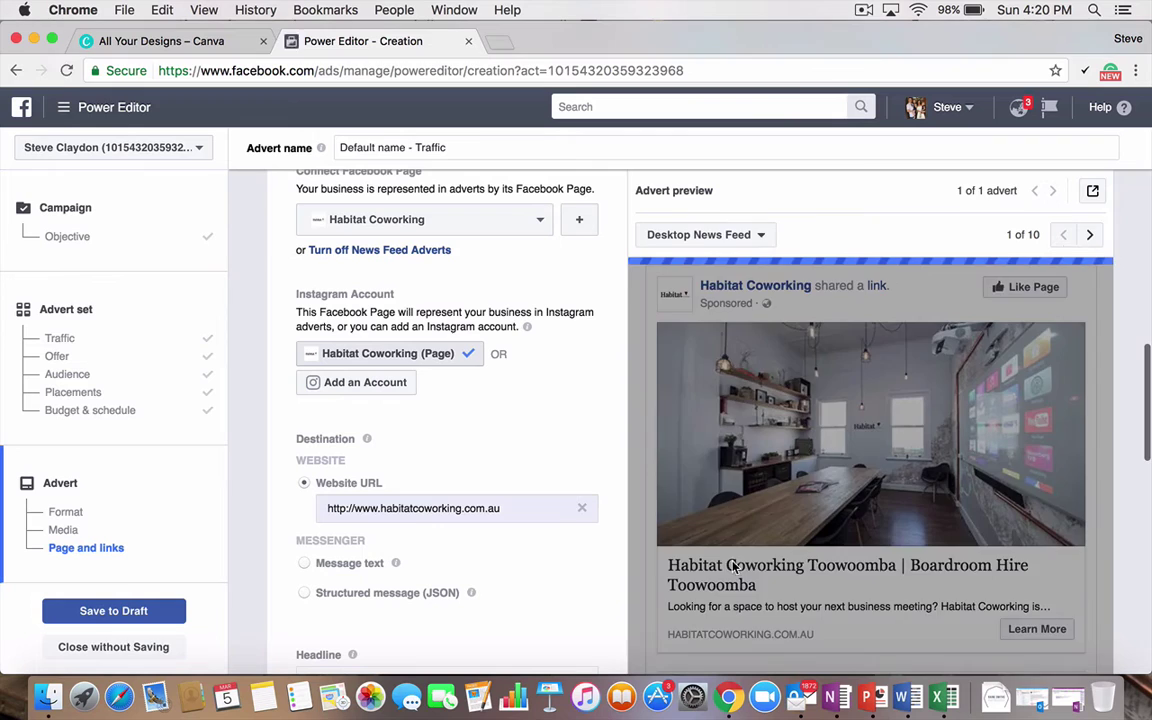
# Step: Replace the advert's headline with "Boardroom Hire Toowoomba - Habitat Coworking"
pyautogui.scroll(-3, 907, 621)
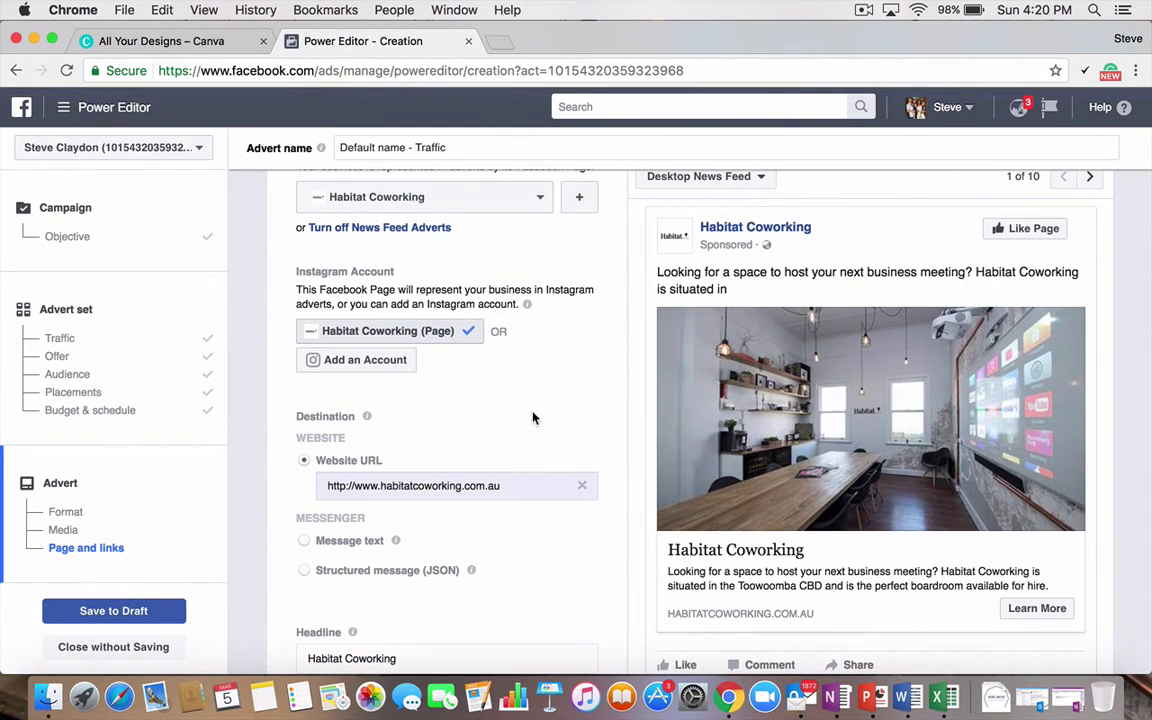
pyautogui.scroll(2, 533, 418)
pyautogui.scroll(-2, 533, 418)
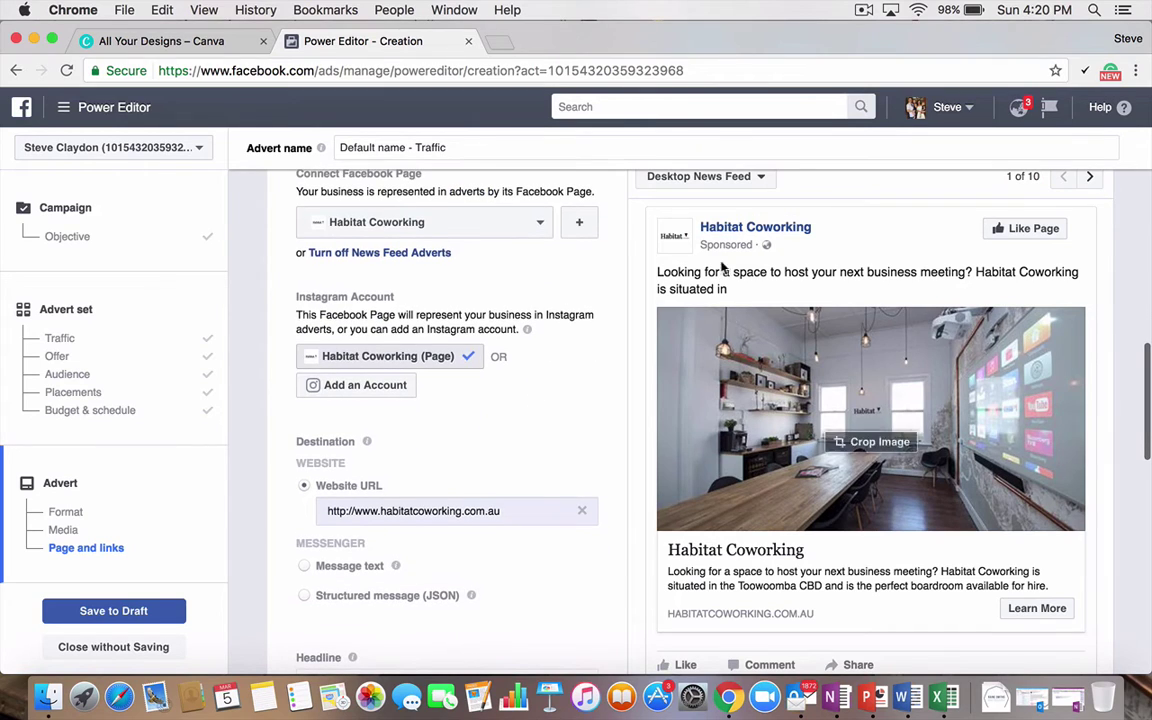
pyautogui.scroll(-5, 543, 512)
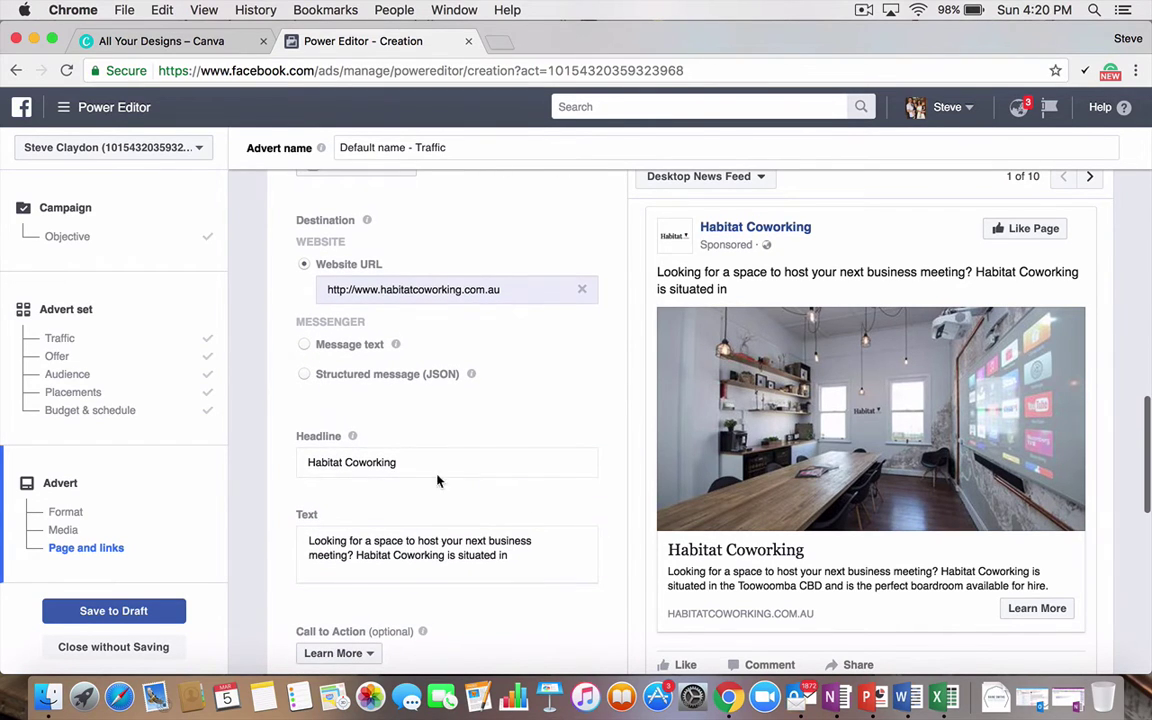
pyautogui.click(411, 460)
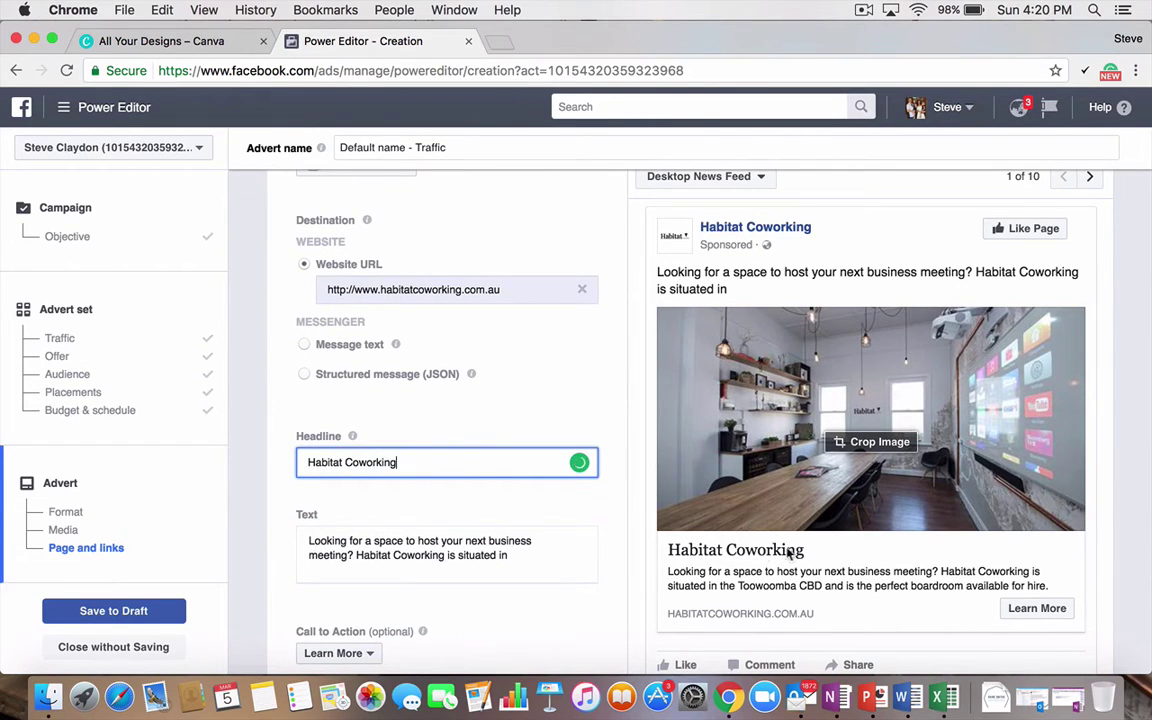
pyautogui.moveTo(424, 460); pyautogui.dragTo(297, 462)
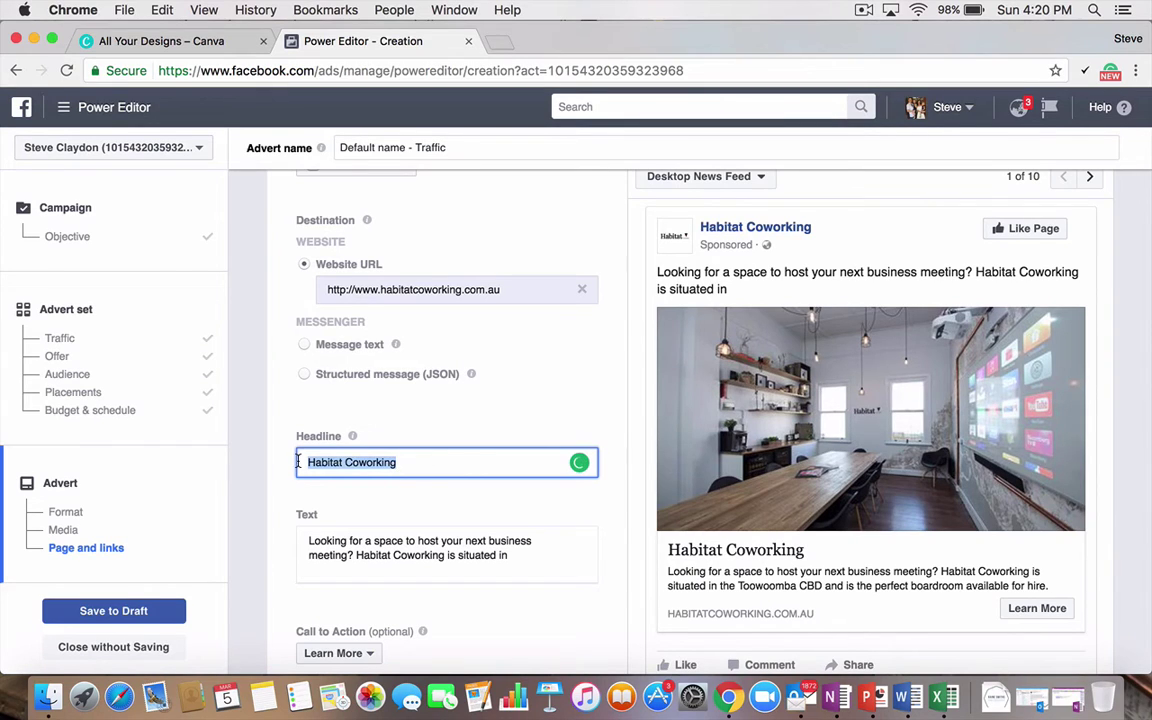
pyautogui.write('Boardroom Hire Toowoomba -')
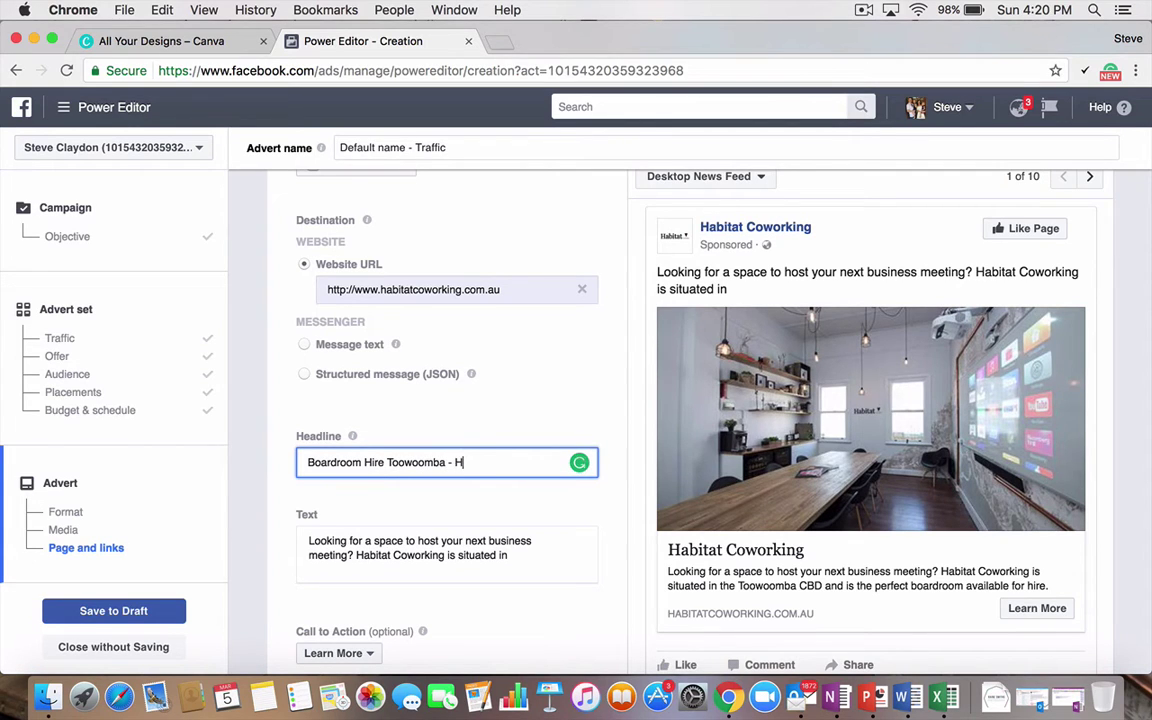
pyautogui.click(523, 549)
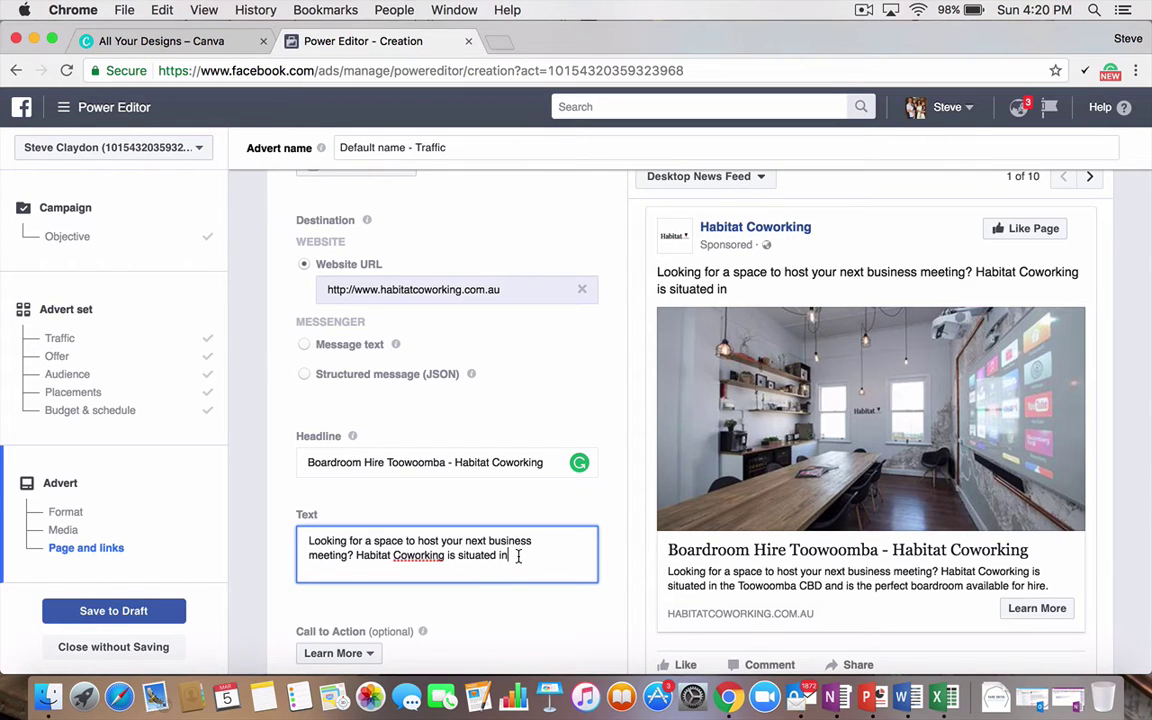
pyautogui.scroll(-3, 520, 560)
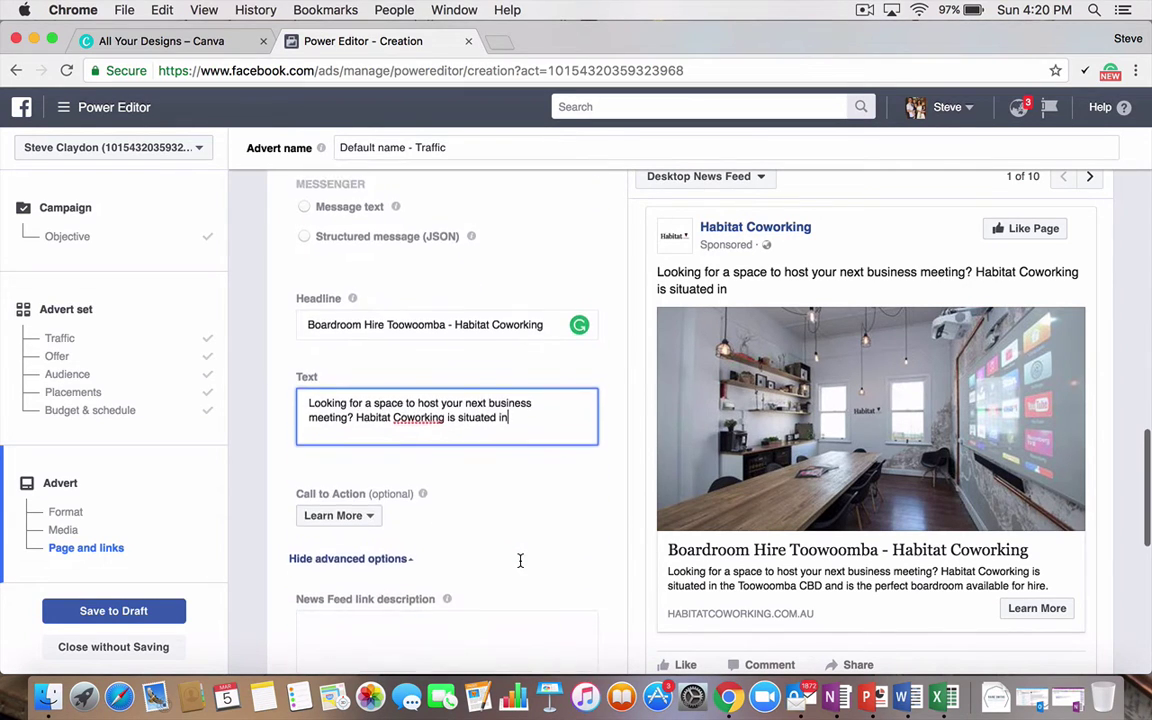
pyautogui.scroll(-1, 520, 560)
pyautogui.click(378, 584)
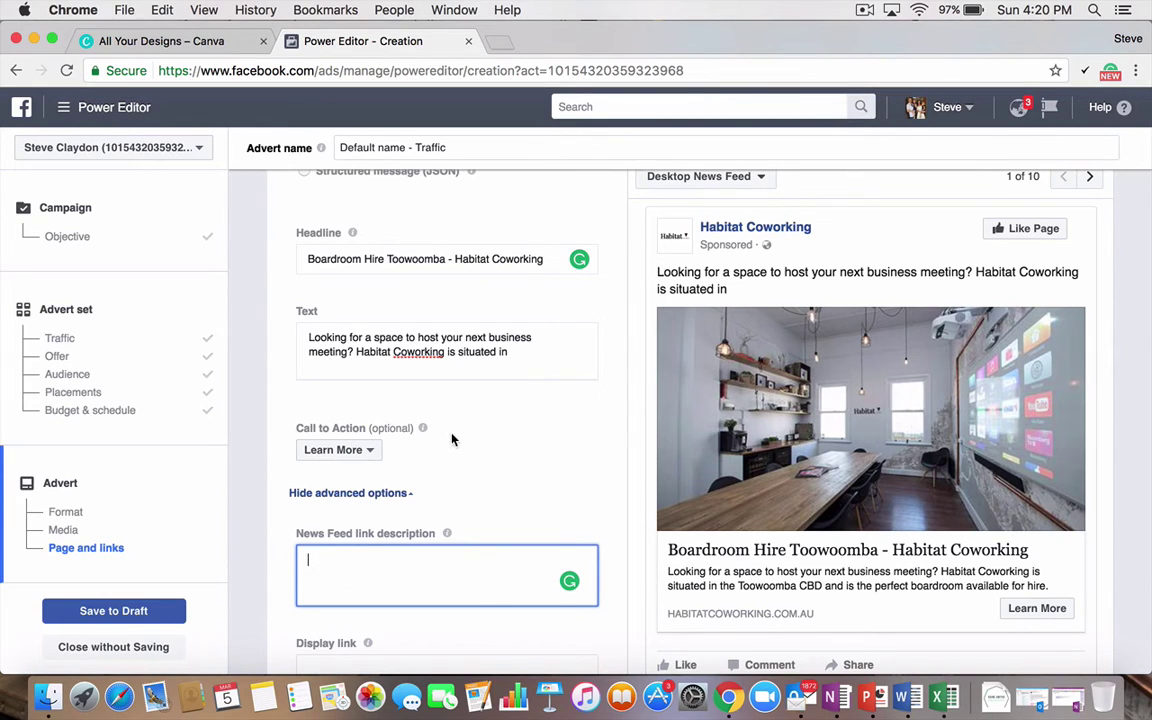
pyautogui.scroll(1, 451, 440)
# Step: Insert the opening line "// Boardroom Hire Toowoomba //" above the existing advert text, separated by a blank line
pyautogui.click(517, 380)
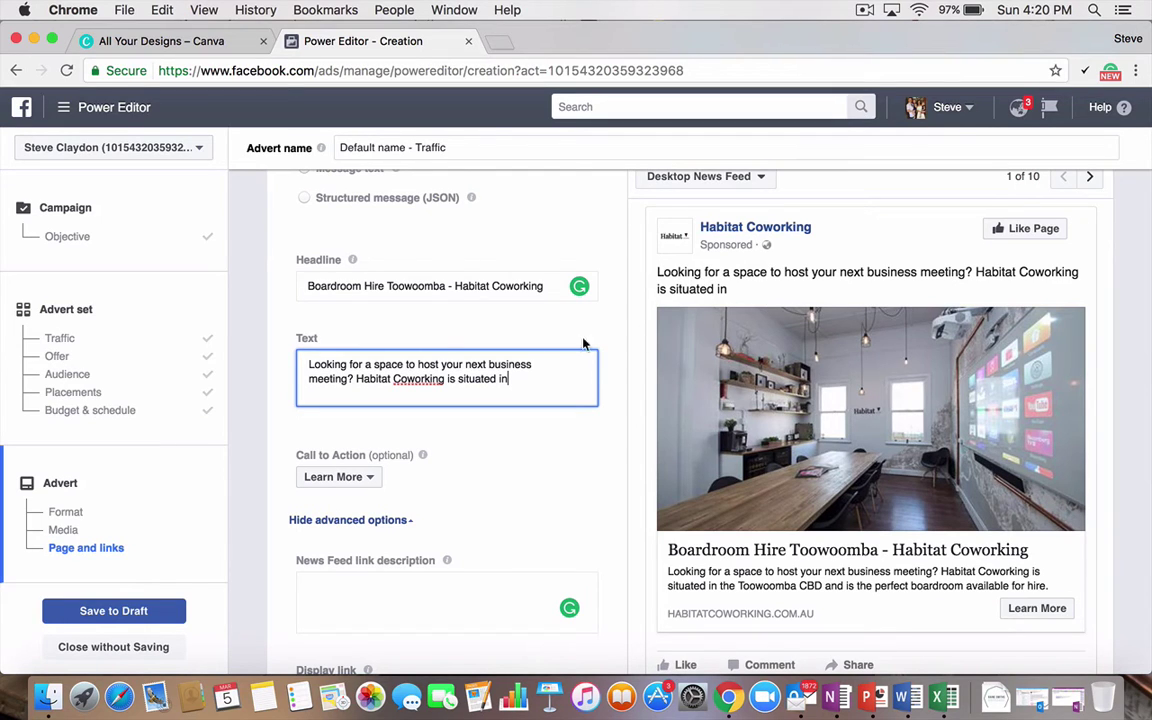
pyautogui.hotkey('shift', 'Up')
pyautogui.hotkey('shift', 'Up')
pyautogui.press('Left')
pyautogui.press('Return')
pyautogui.press('Return')
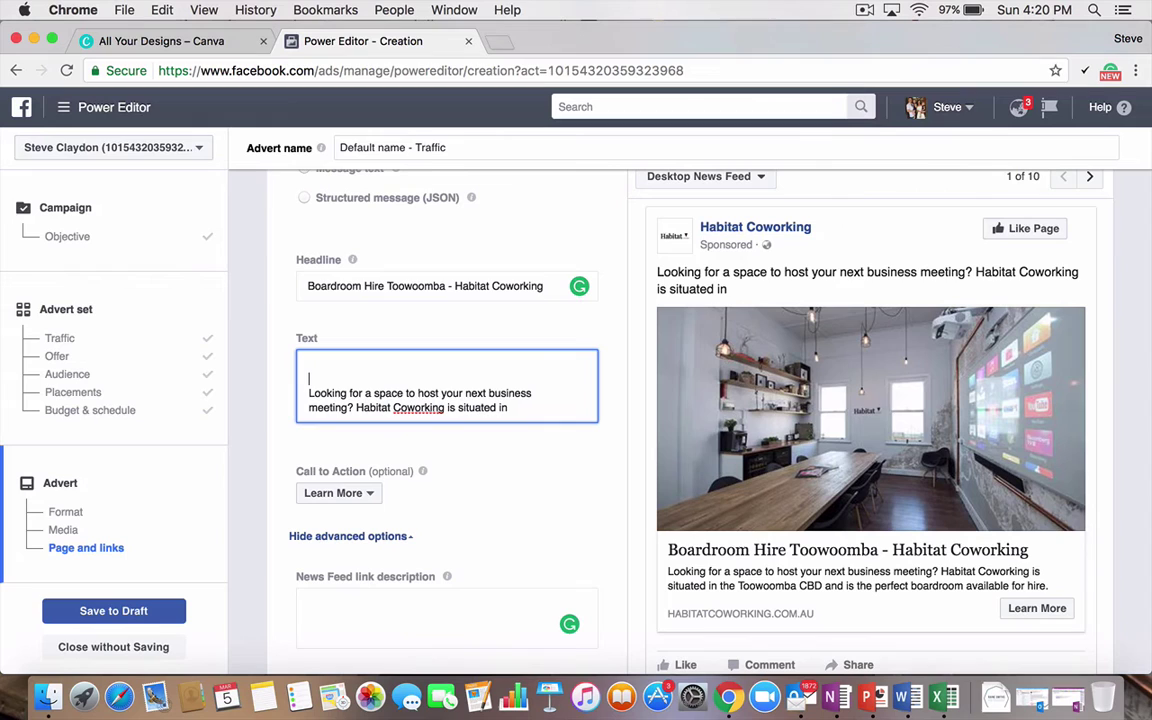
pyautogui.write('//')
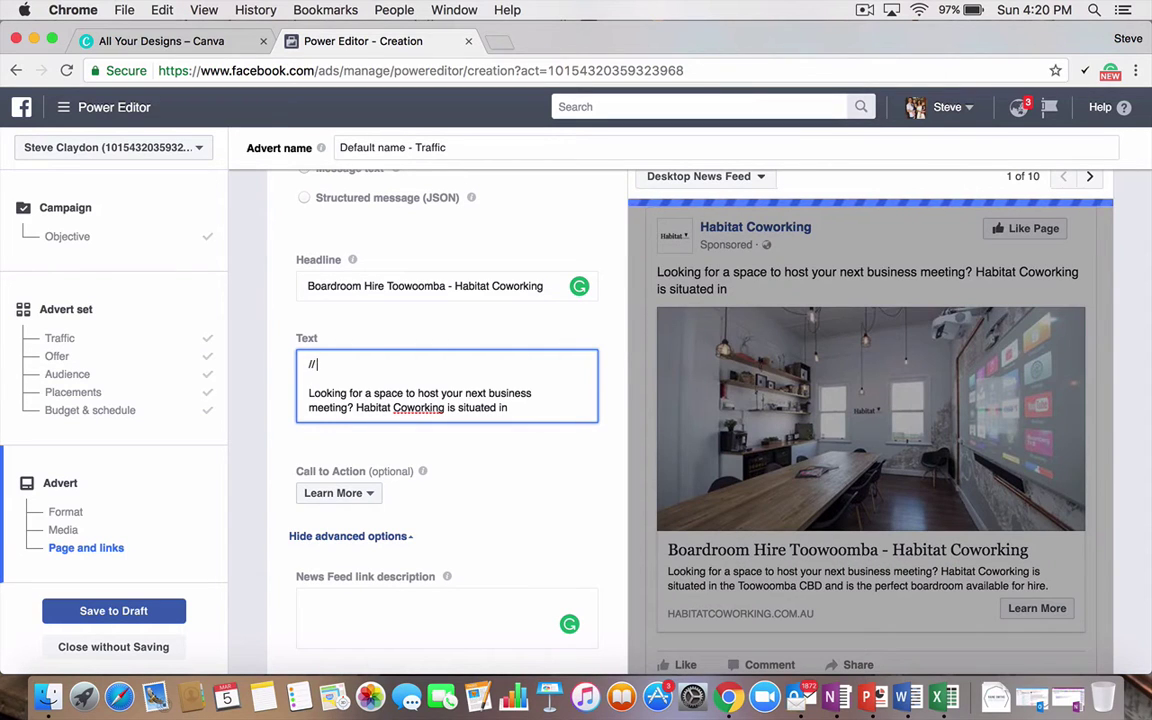
pyautogui.write(' Boardroom ')
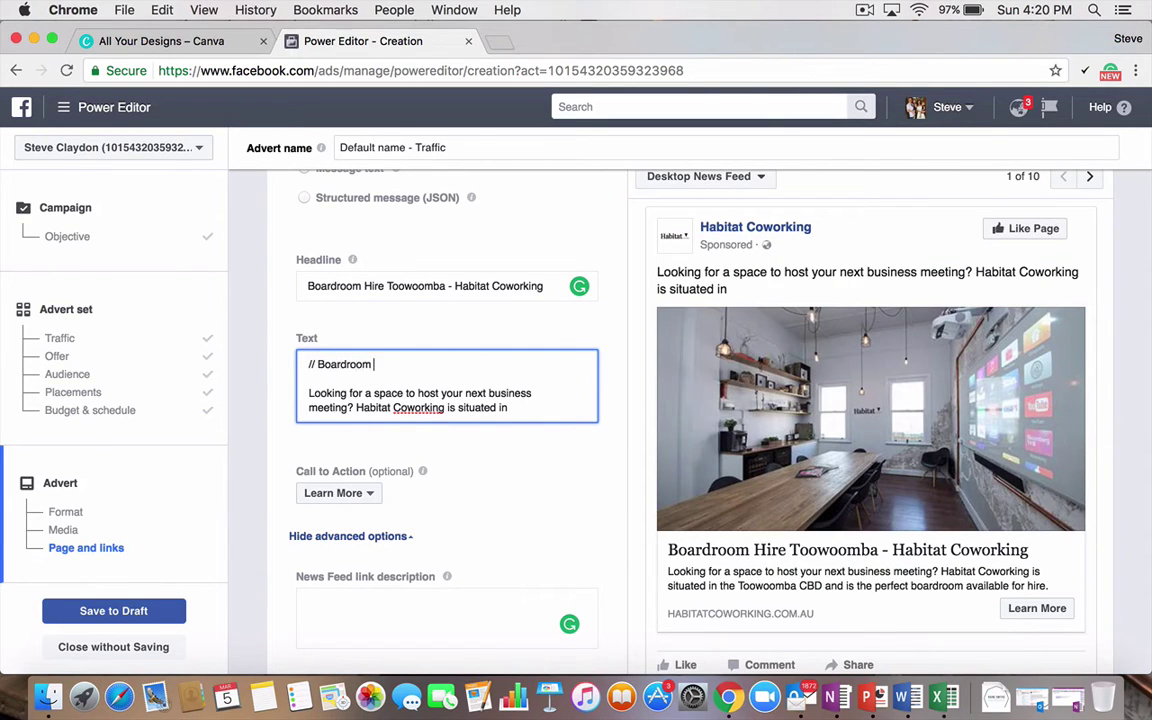
pyautogui.write('Hire Toowoomba //')
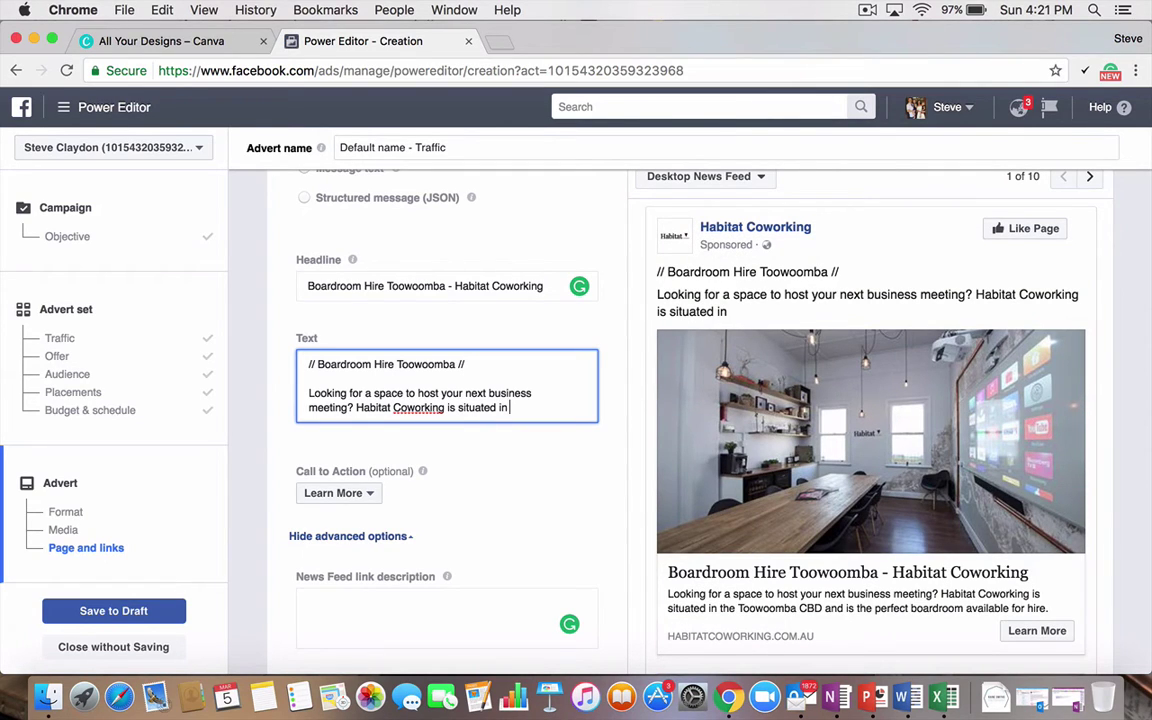
# Step: Complete the advert text's last sentence with "the Toowoomba CBD and is the perfect boardroom available for your next meeting."
pyautogui.write('owoomba CBD and is the perfect boardroom avail')
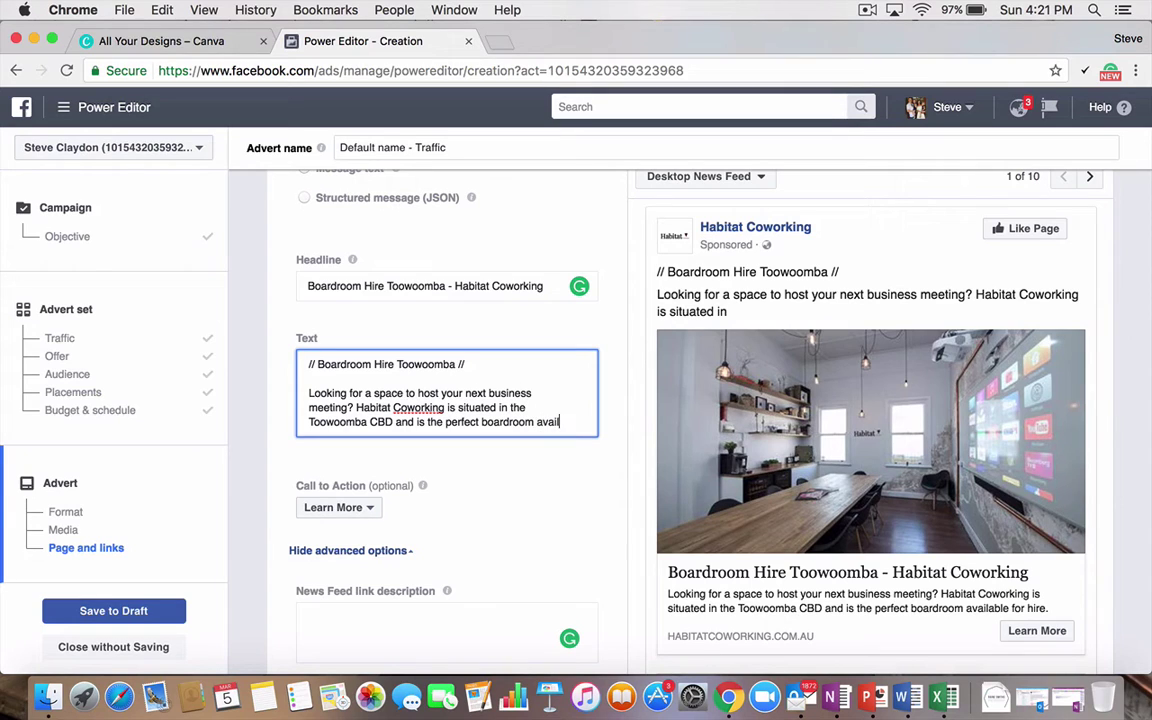
pyautogui.write('able for your')
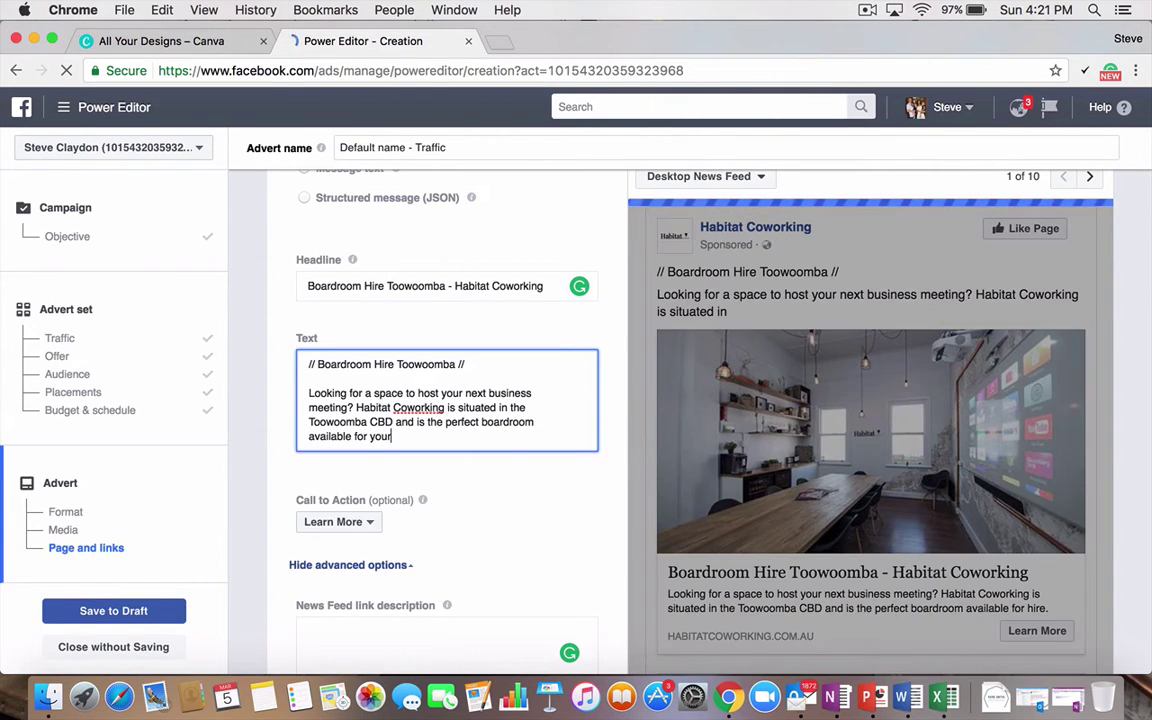
pyautogui.write(' next meeting.')
# Step: Add the closing paragraph "Click through on the link below to secure your date and time. Starting from only $97!" to the advert text
pyautogui.press('Return')
pyautogui.press('Return')
pyautogui.write('Cli')
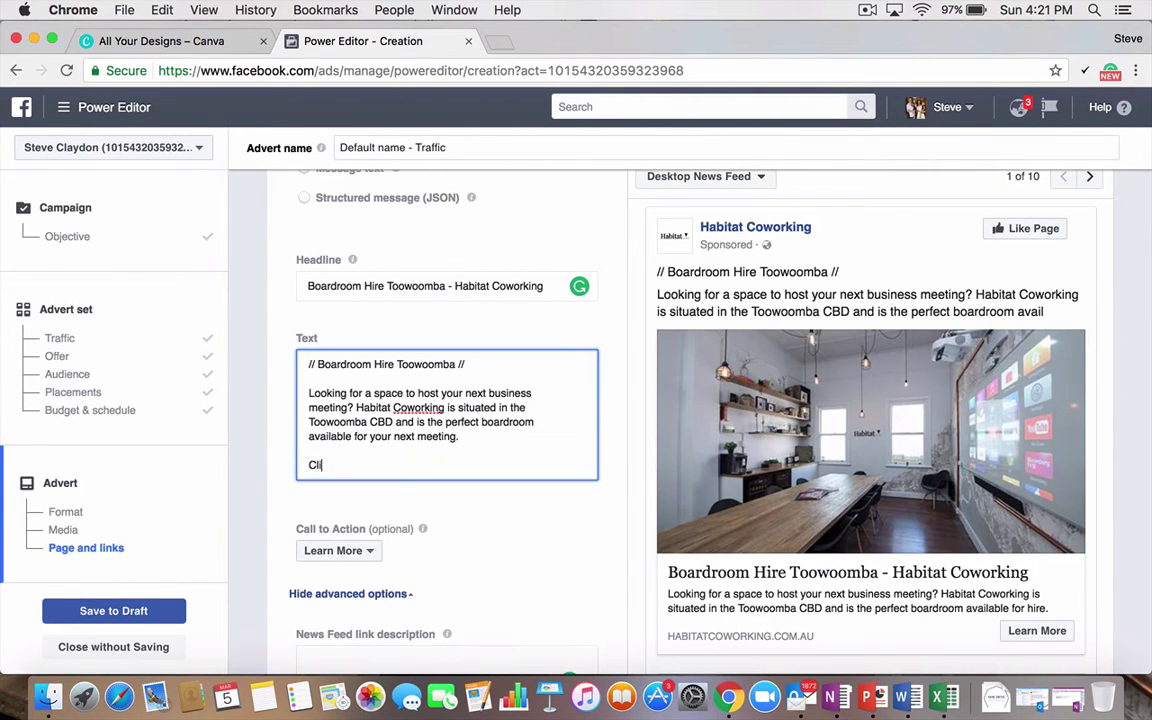
pyautogui.write('ck through on the link below to secure')
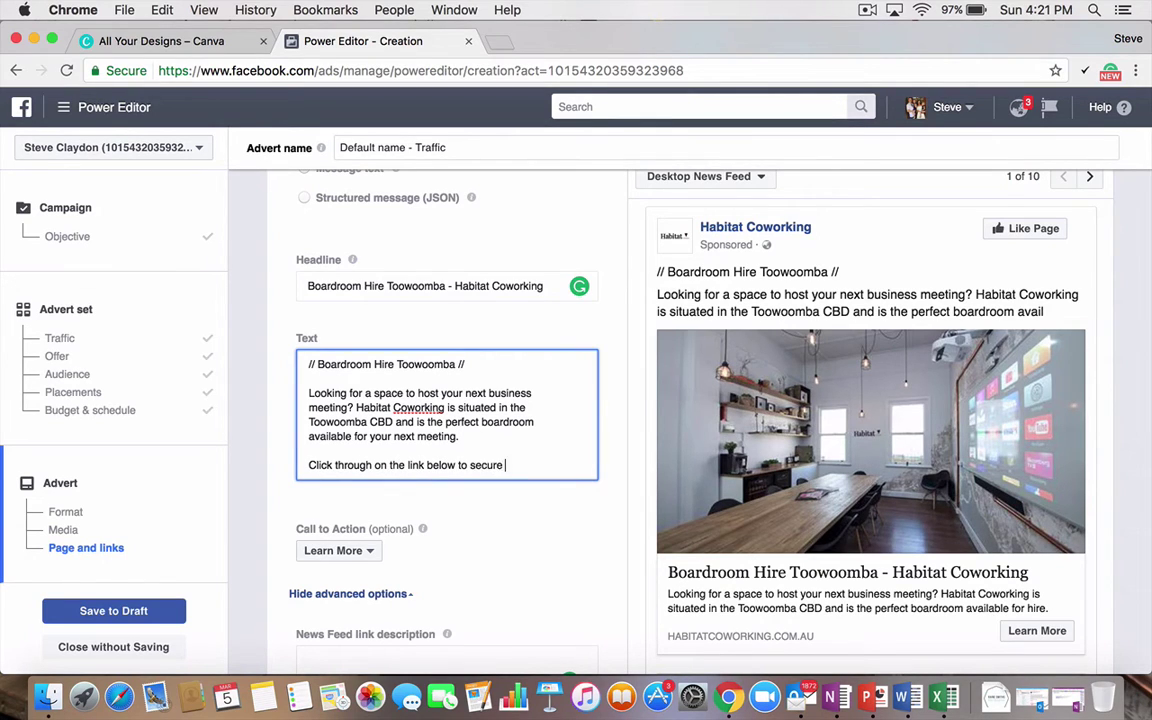
pyautogui.write('and time. Starting from only $')
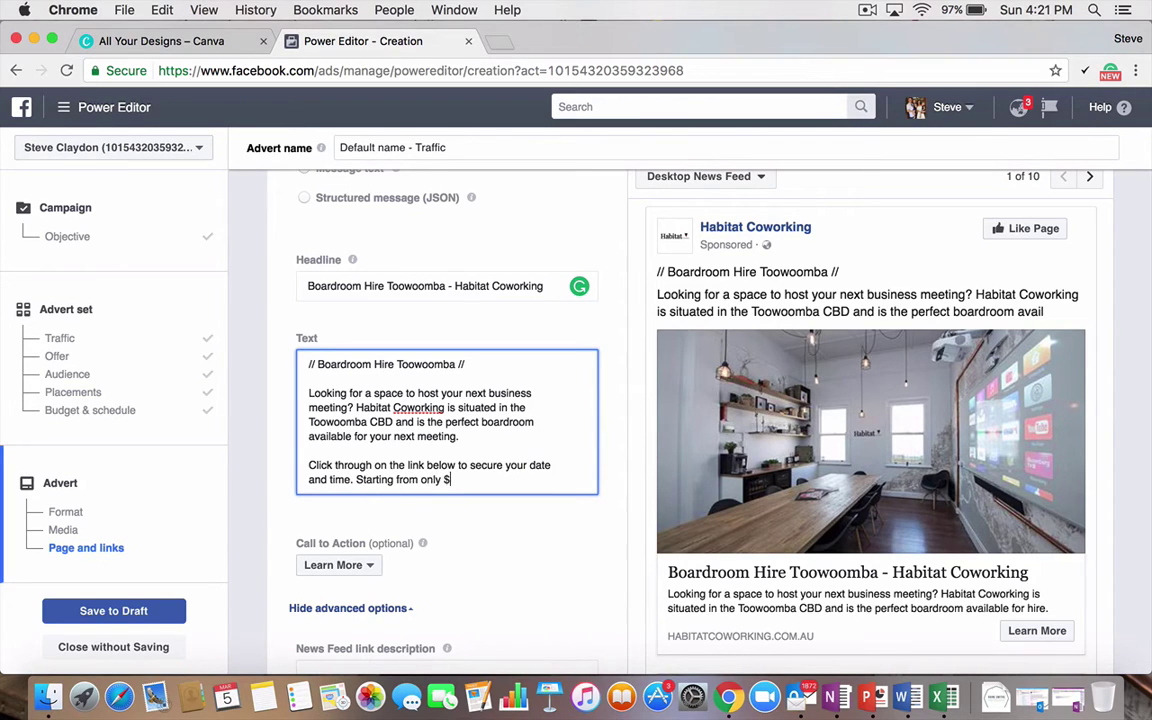
pyautogui.write('!')
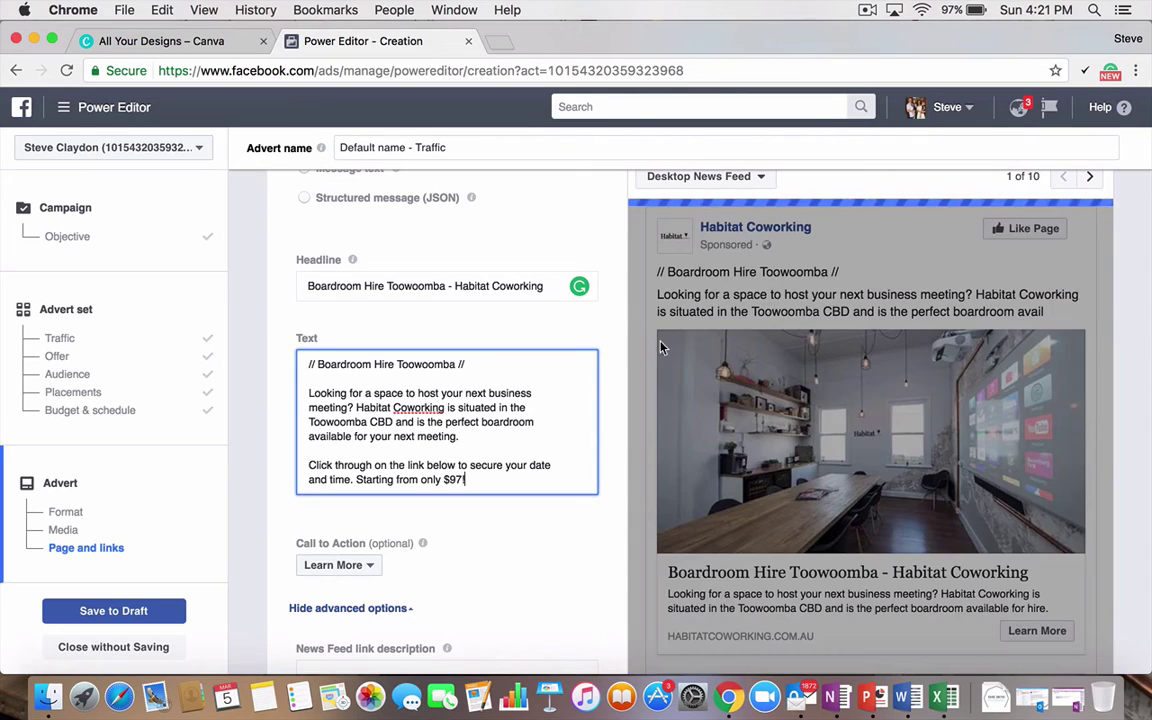
pyautogui.click(489, 436)
pyautogui.press('Return')
pyautogui.press('Return')
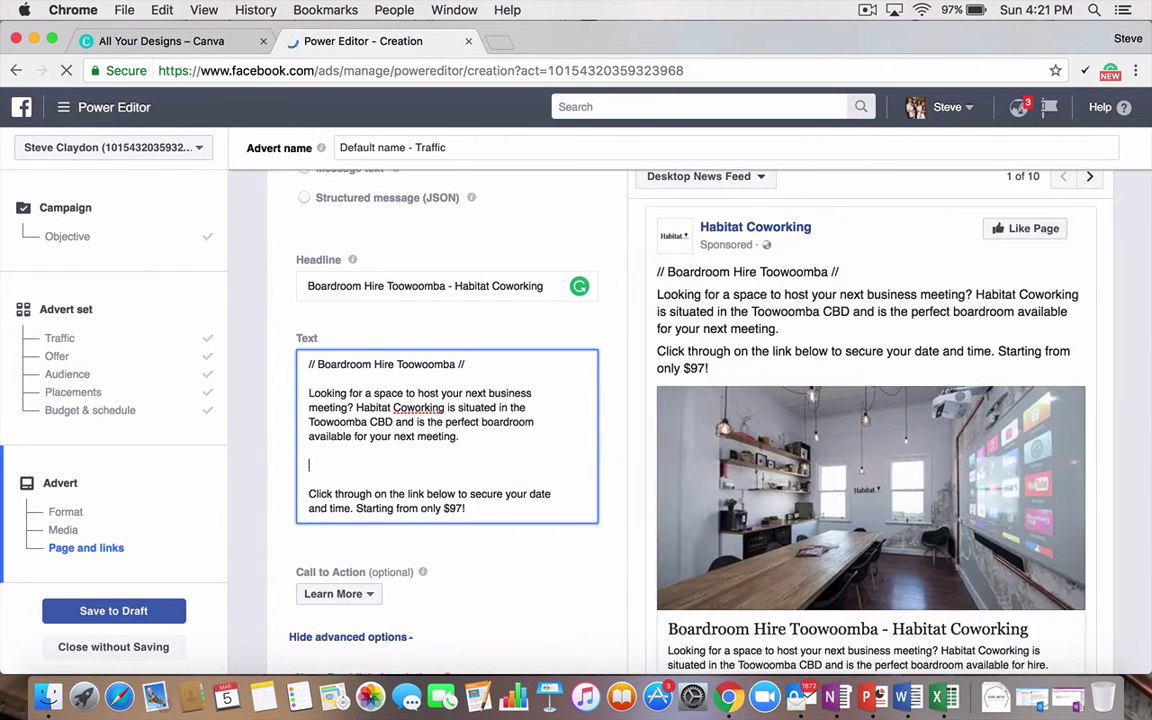
pyautogui.write('http://www.habitatcoworking.com.au')
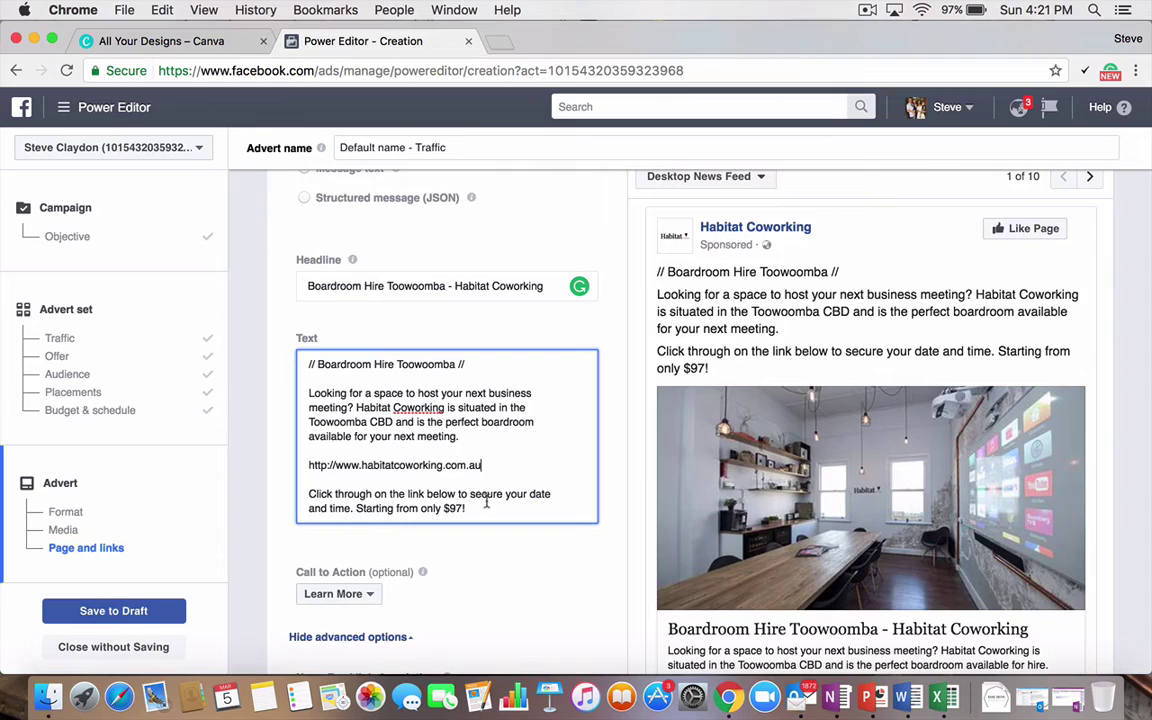
# Step: Copy the website link from the middle of the advert text to a separate line at its end
pyautogui.moveTo(484, 465); pyautogui.dragTo(285, 466)
pyautogui.press('super+c')
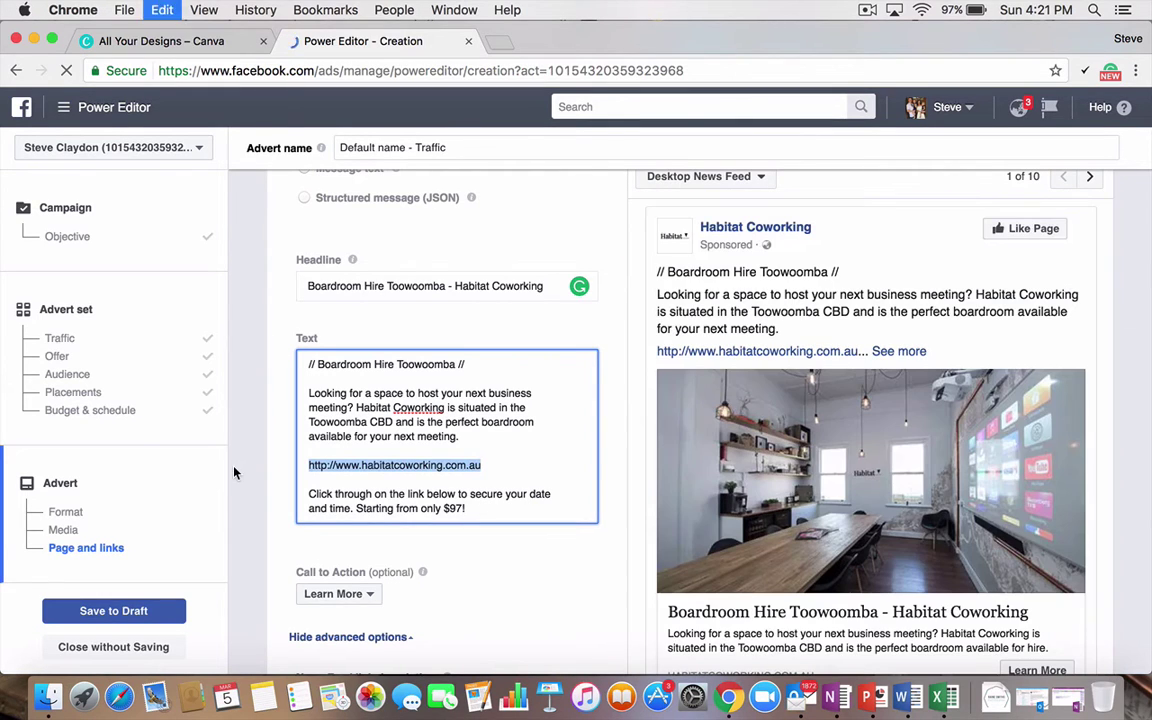
pyautogui.click(475, 508)
pyautogui.press('Return')
pyautogui.press('Return')
pyautogui.press('super+v')
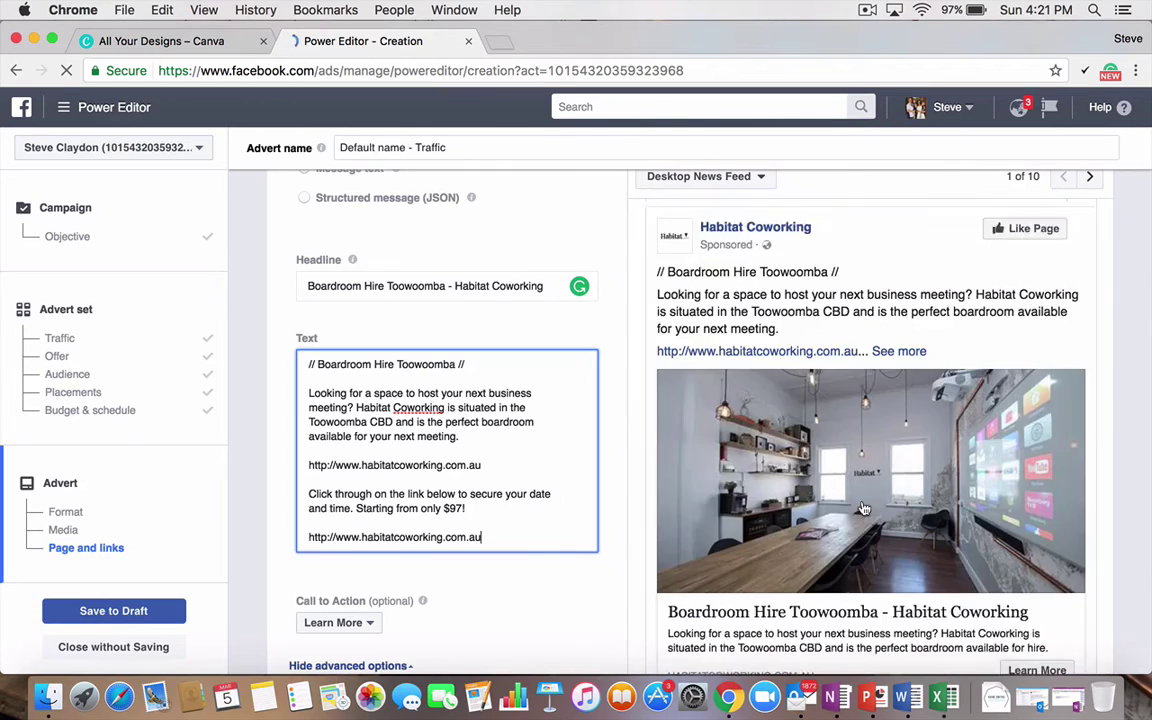
# Step: Review the advert's format, image, news feed preview, text and remaining link and tracking options
pyautogui.scroll(10, 730, 460)
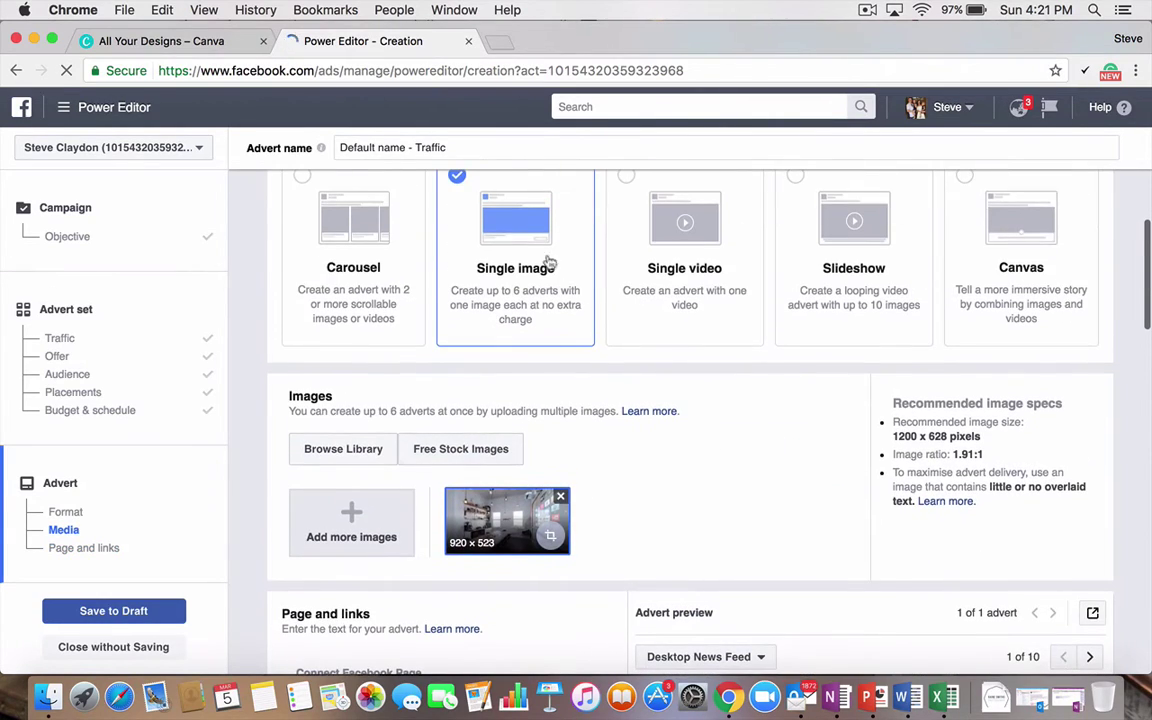
pyautogui.scroll(-8, 630, 500)
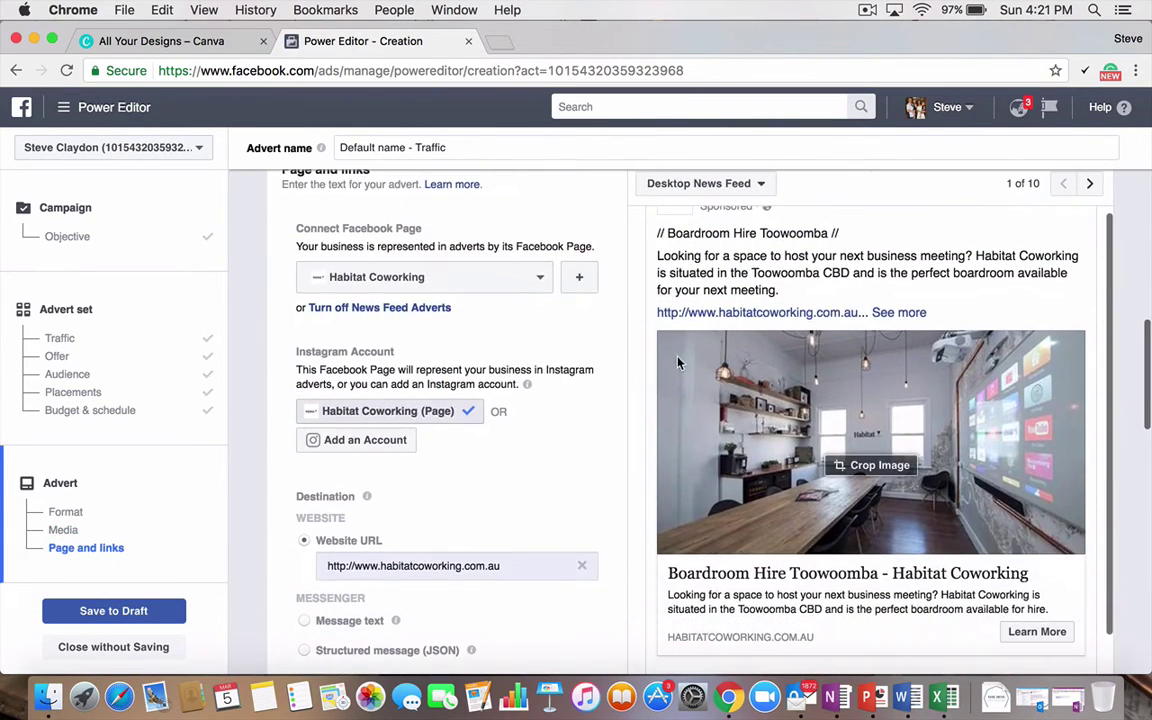
pyautogui.scroll(-1, 733, 545)
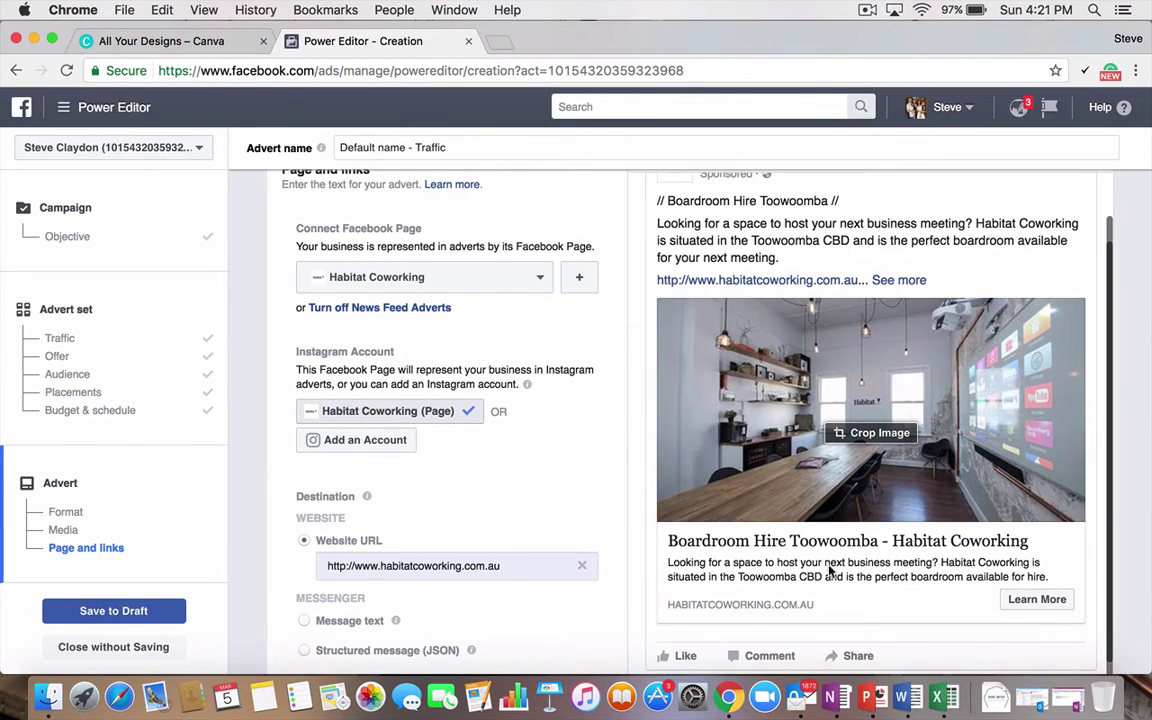
pyautogui.scroll(2, 700, 320)
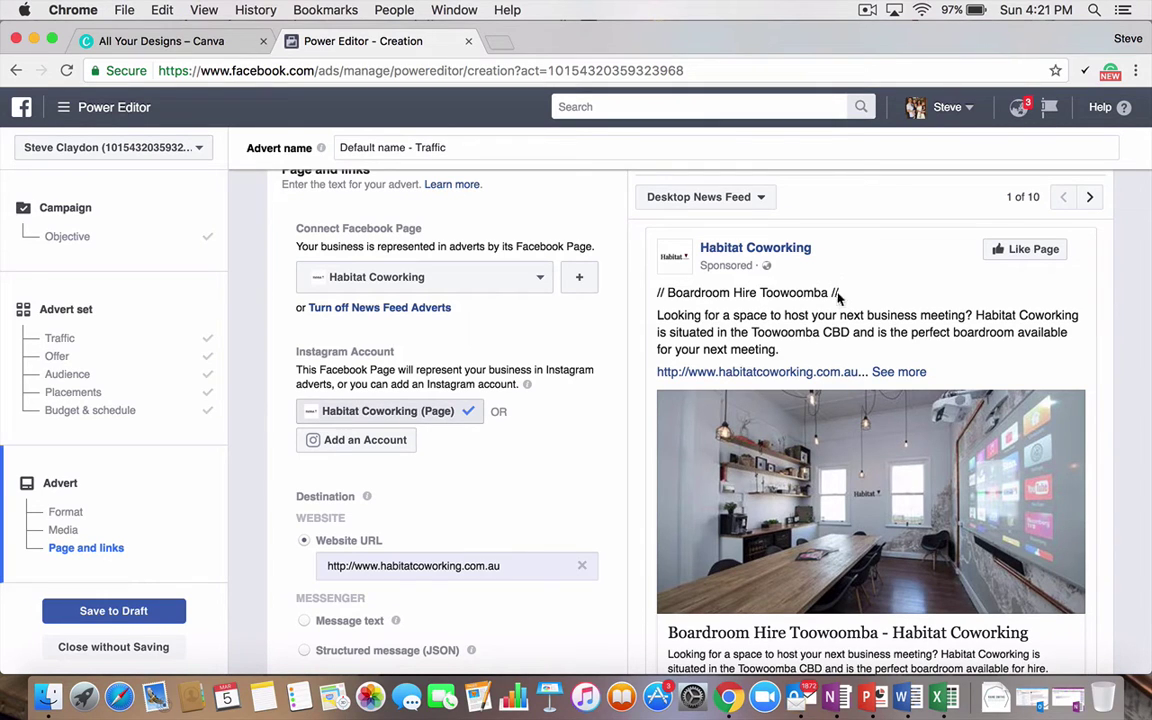
pyautogui.scroll(-2, 800, 470)
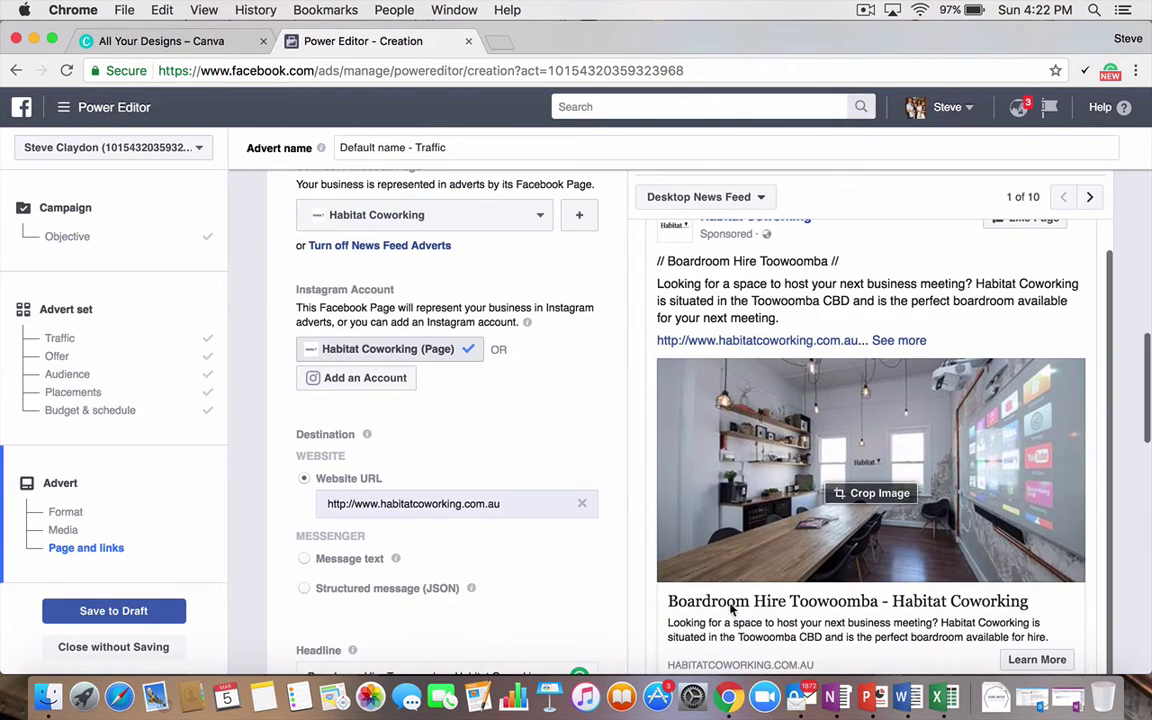
pyautogui.scroll(-10, 437, 470)
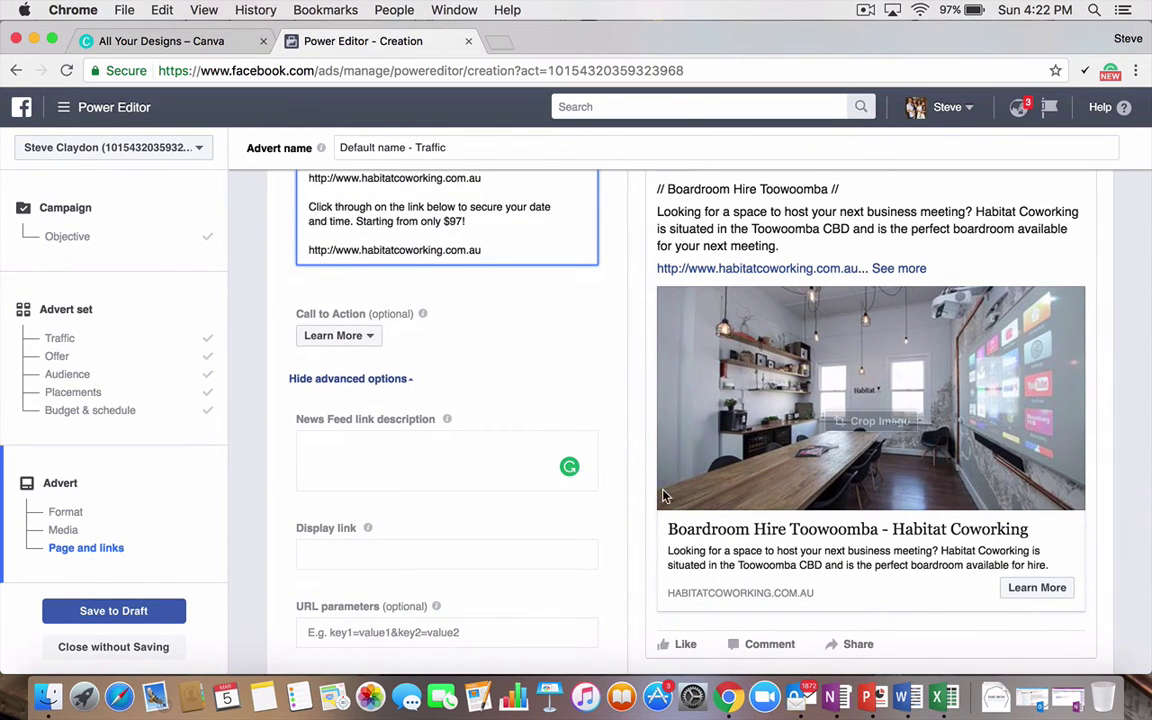
pyautogui.scroll(-6, 723, 562)
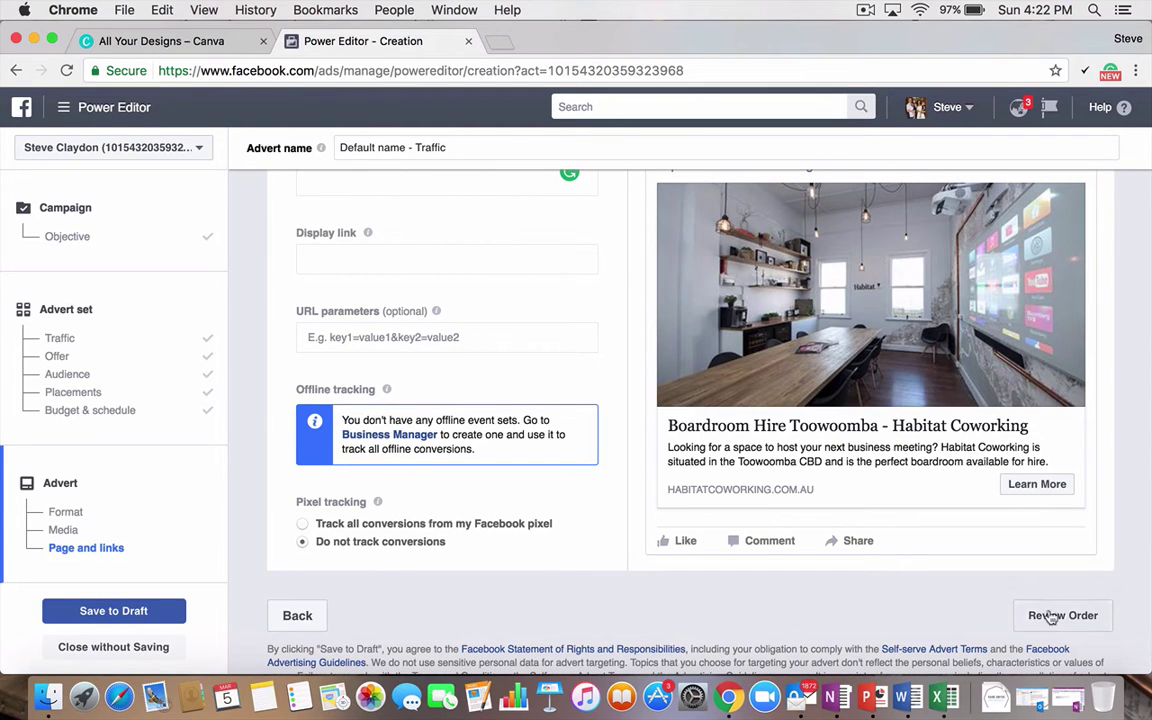
pyautogui.scroll(15, 841, 512)
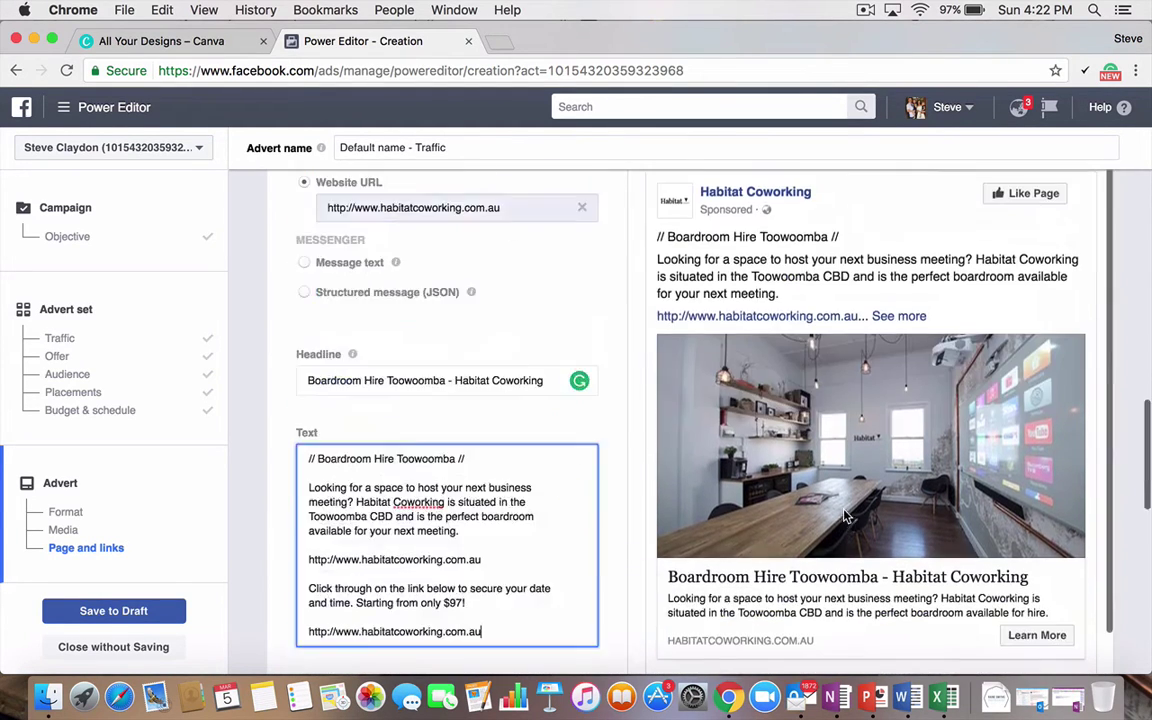
# Step: Switch the advert format to Carousel to view its settings and return it to Single image
pyautogui.click(372, 396)
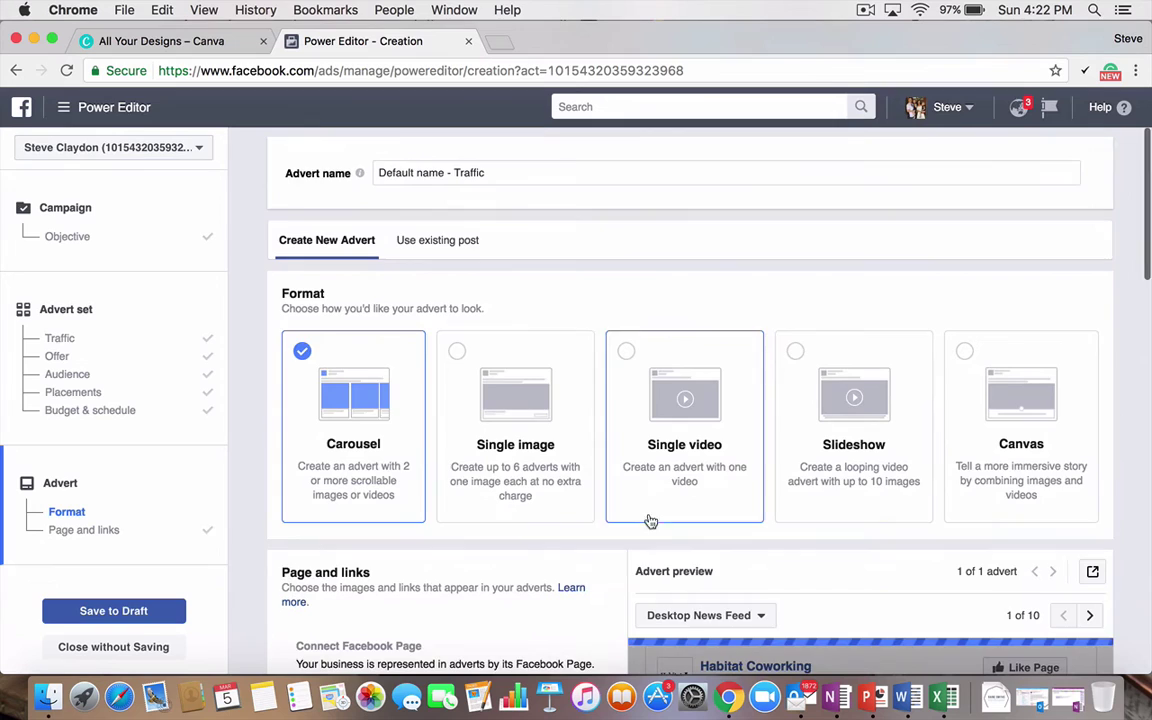
pyautogui.scroll(-3, 648, 522)
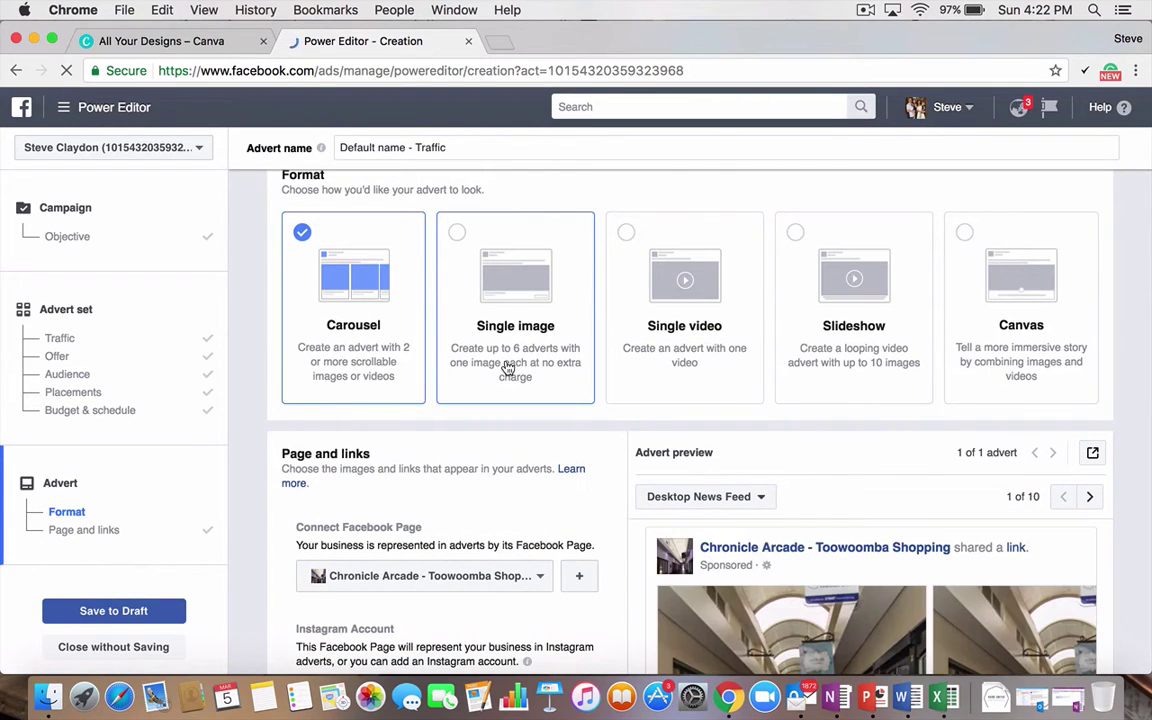
pyautogui.click(585, 390)
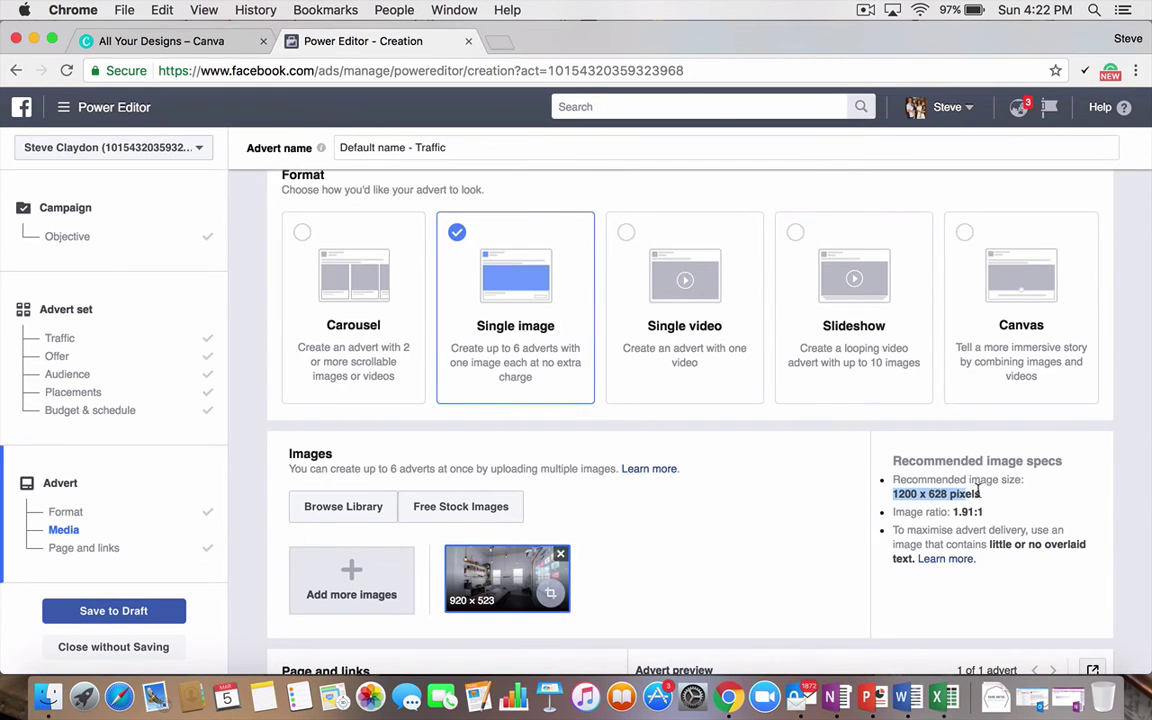
pyautogui.click(401, 314)
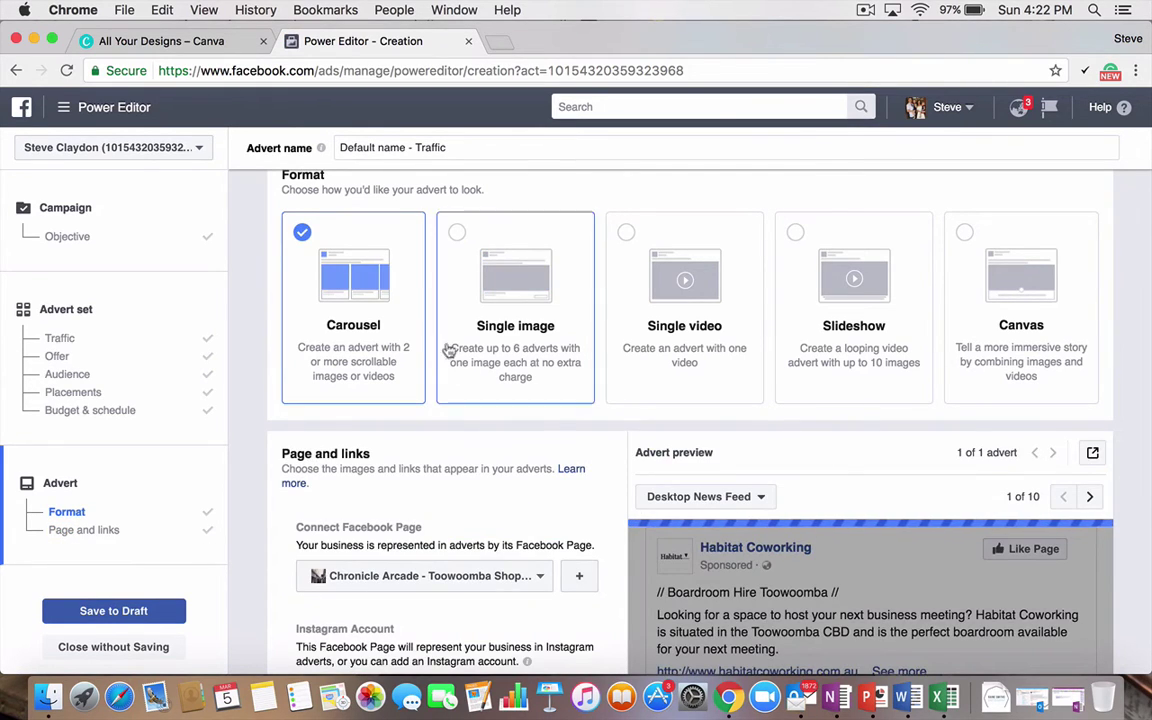
pyautogui.click(500, 41)
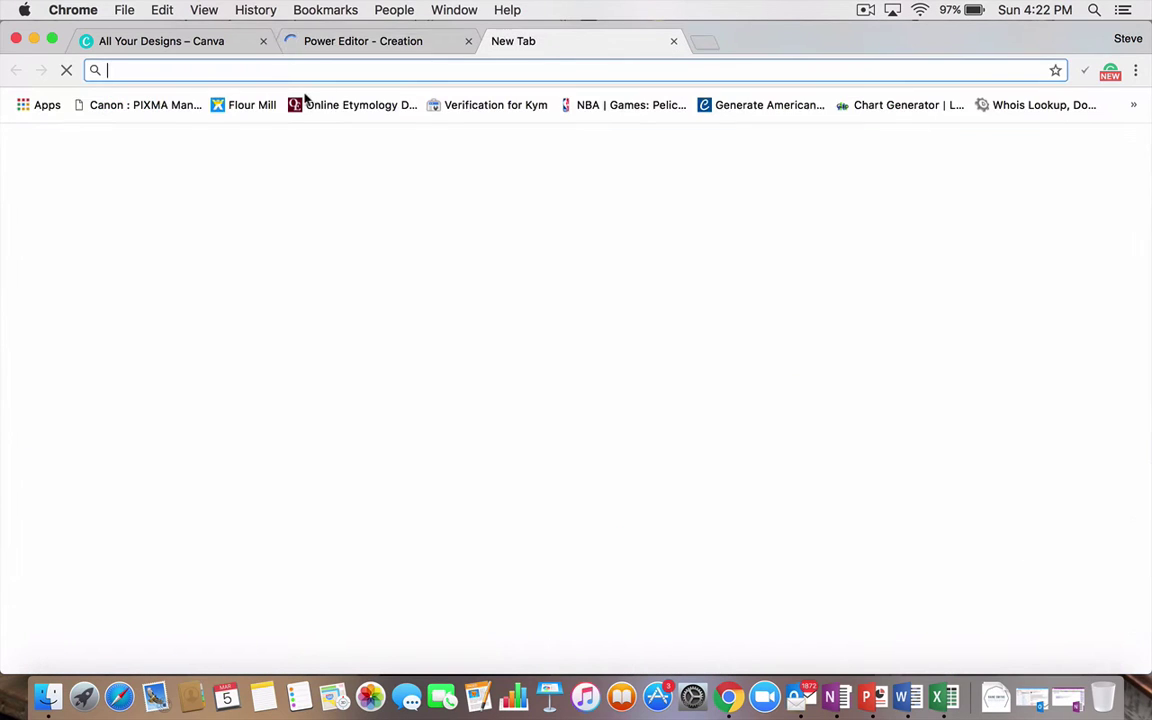
pyautogui.write('www.ca')
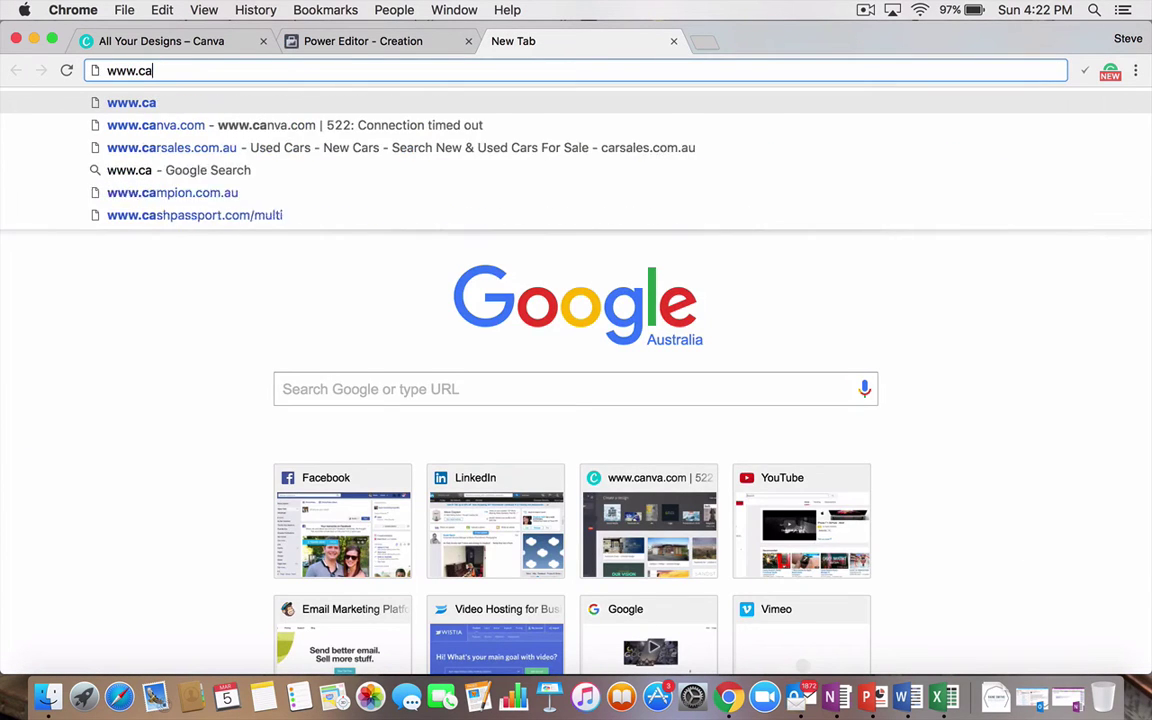
pyautogui.write('n')
pyautogui.press('Return')
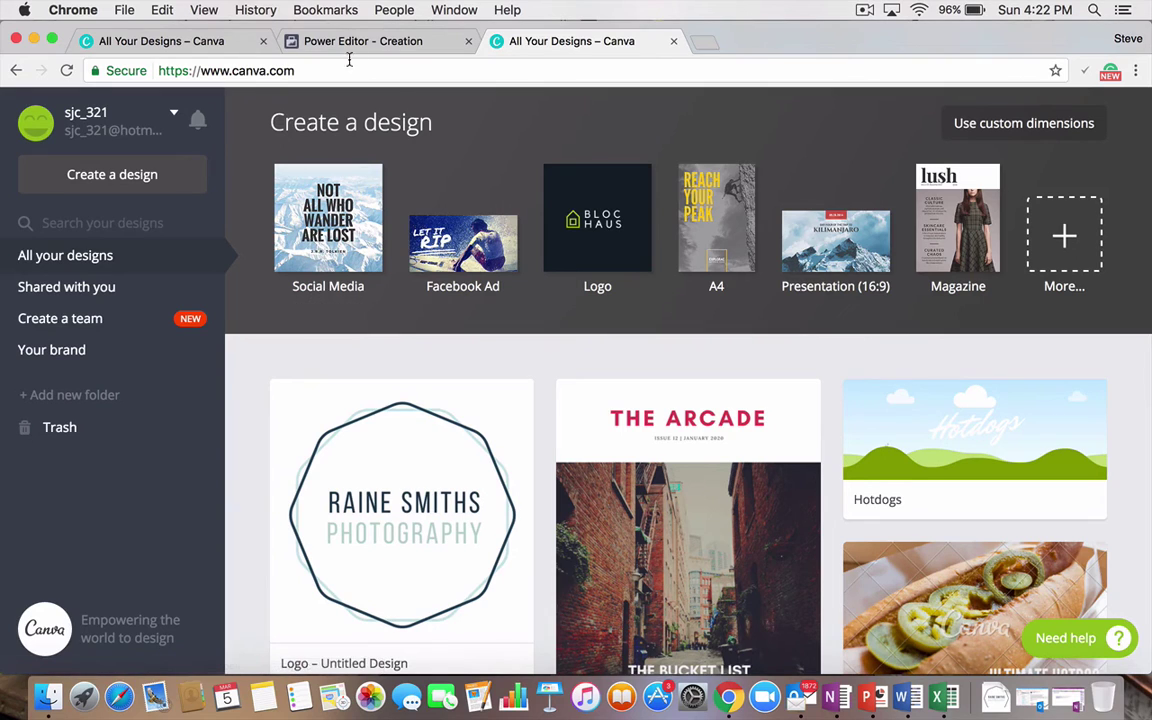
# Step: Return to Power Editor and connect the Habitat Coworking Facebook Page to the carousel advert
pyautogui.click(316, 40)
pyautogui.scroll(-1, 451, 434)
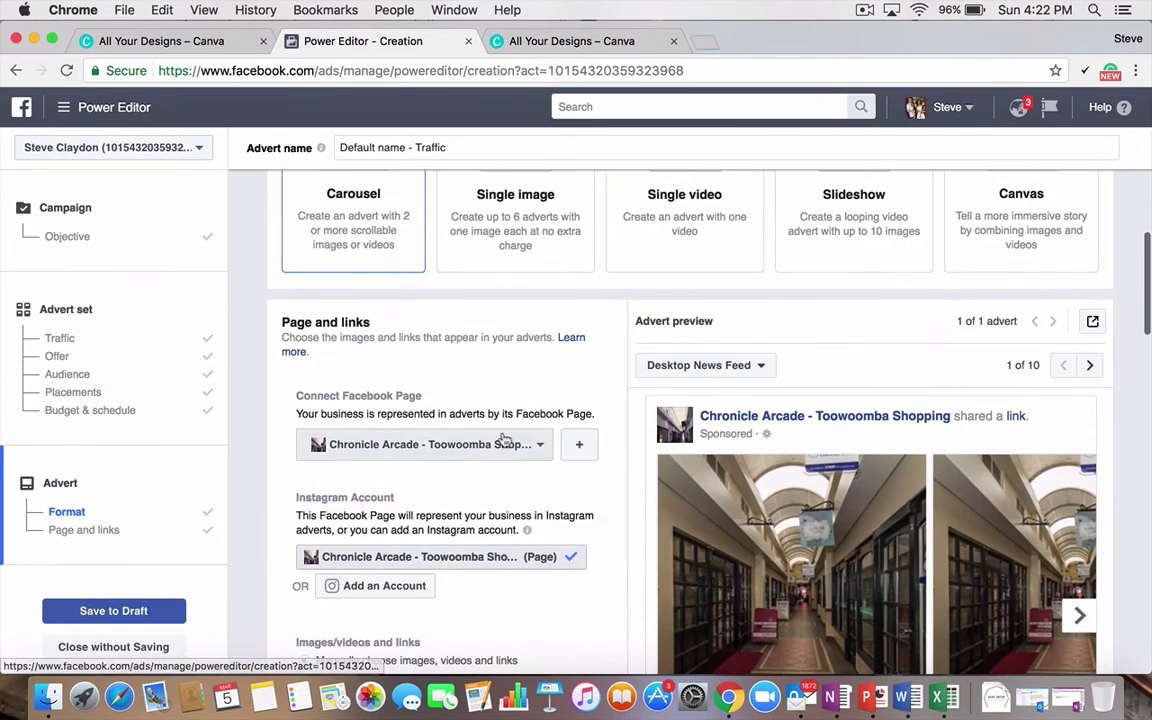
pyautogui.click(458, 443)
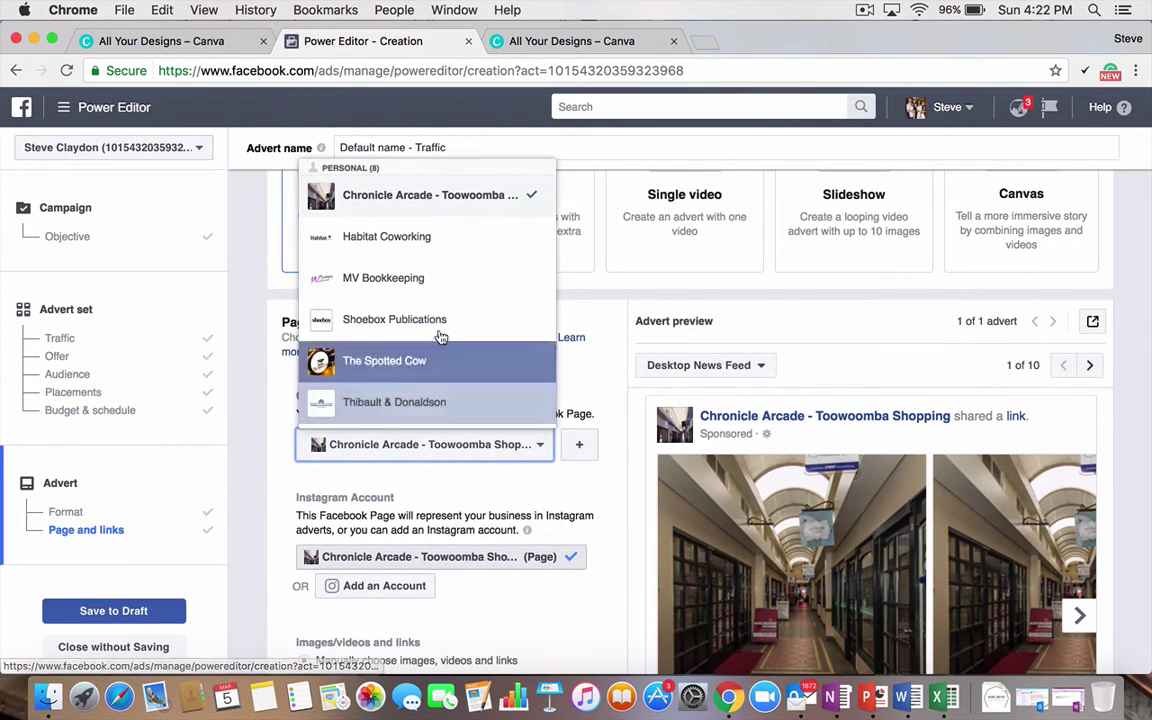
pyautogui.click(432, 240)
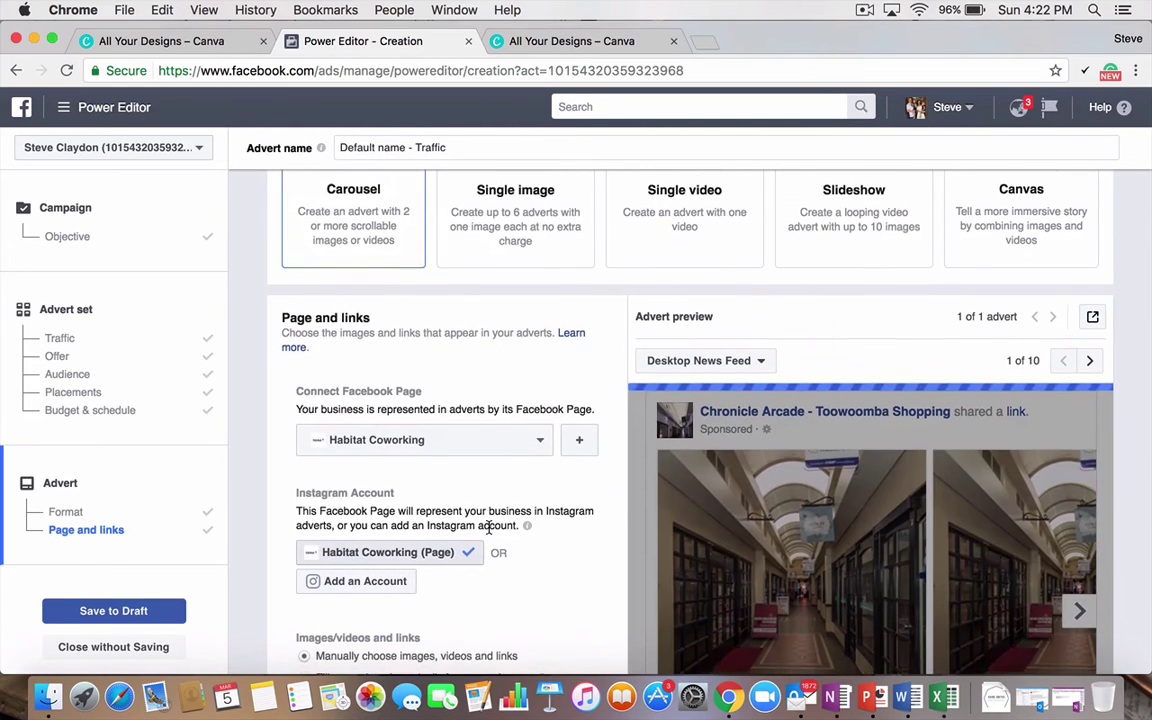
pyautogui.scroll(-1, 489, 490)
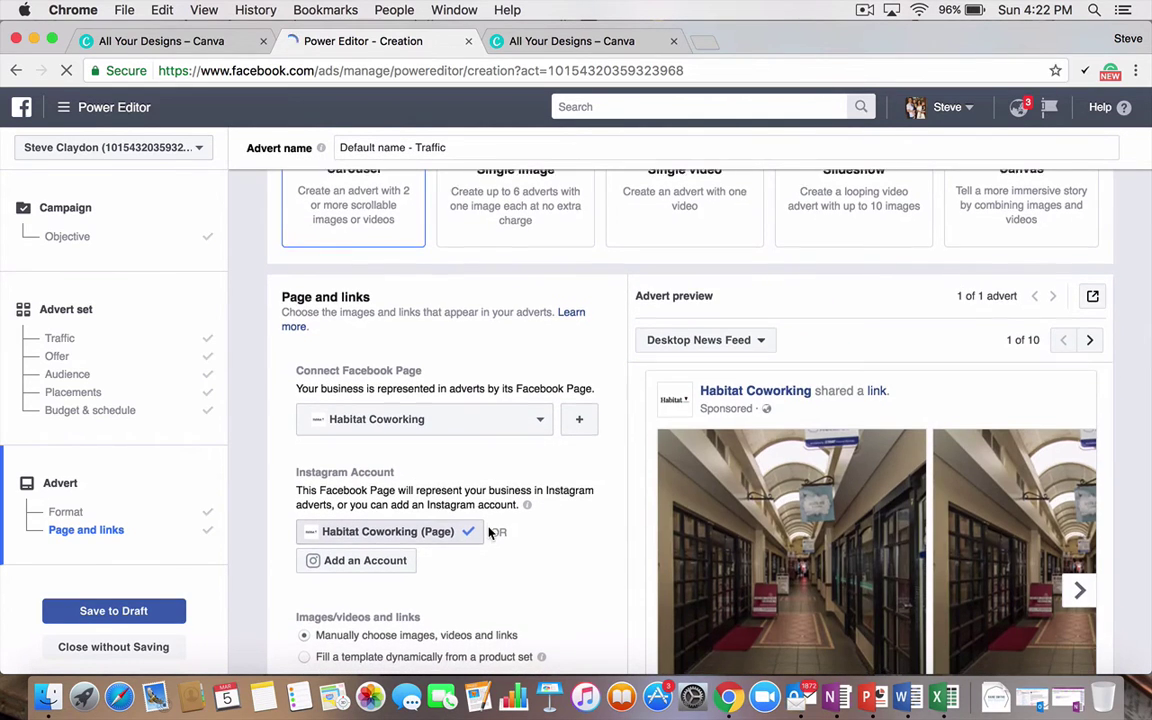
pyautogui.scroll(-5, 489, 534)
pyautogui.scroll(-1, 499, 465)
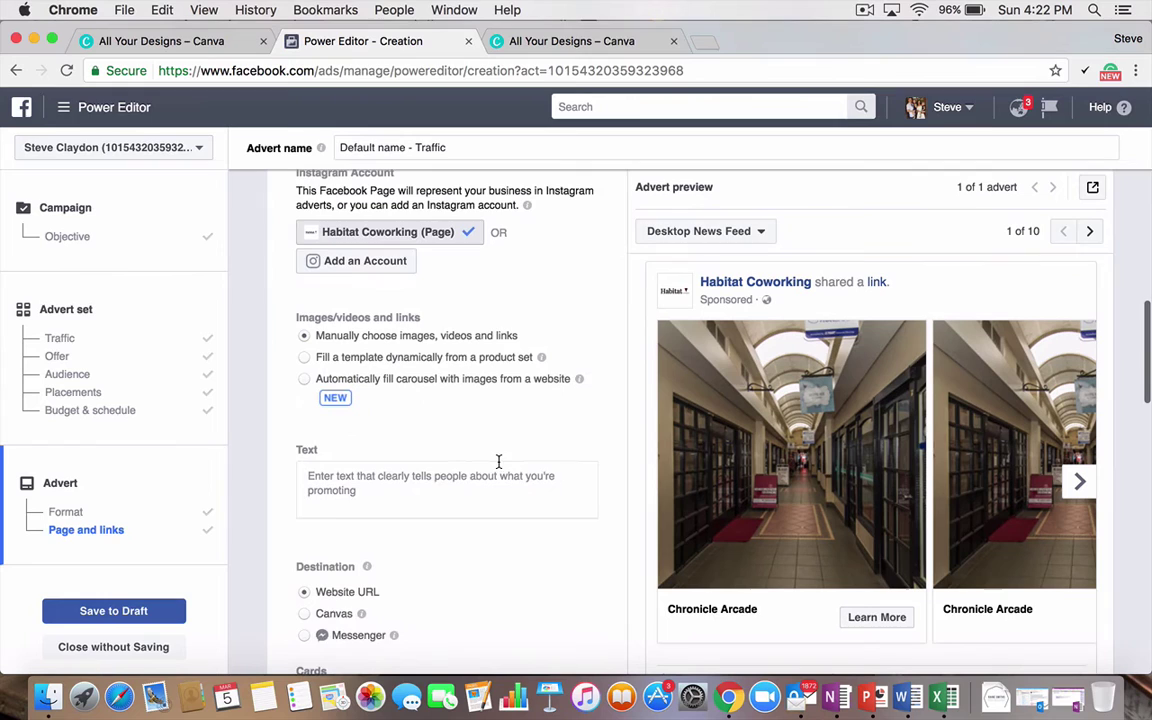
pyautogui.scroll(-2, 461, 407)
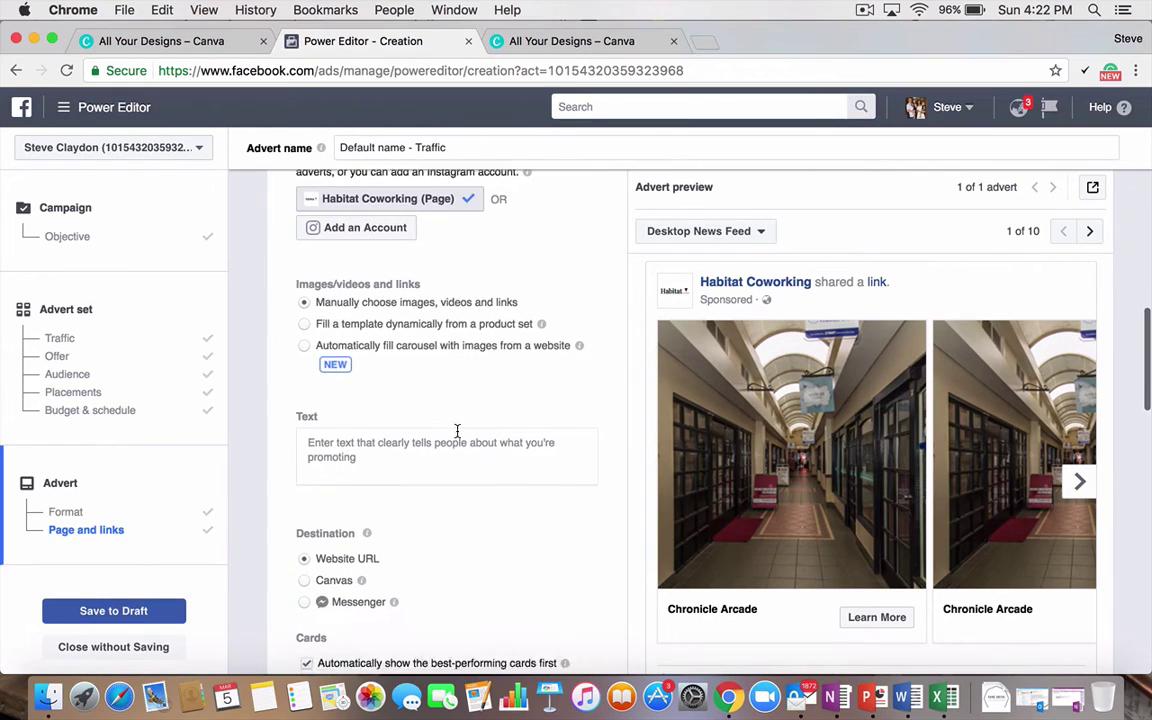
pyautogui.click(335, 340)
pyautogui.click(435, 343)
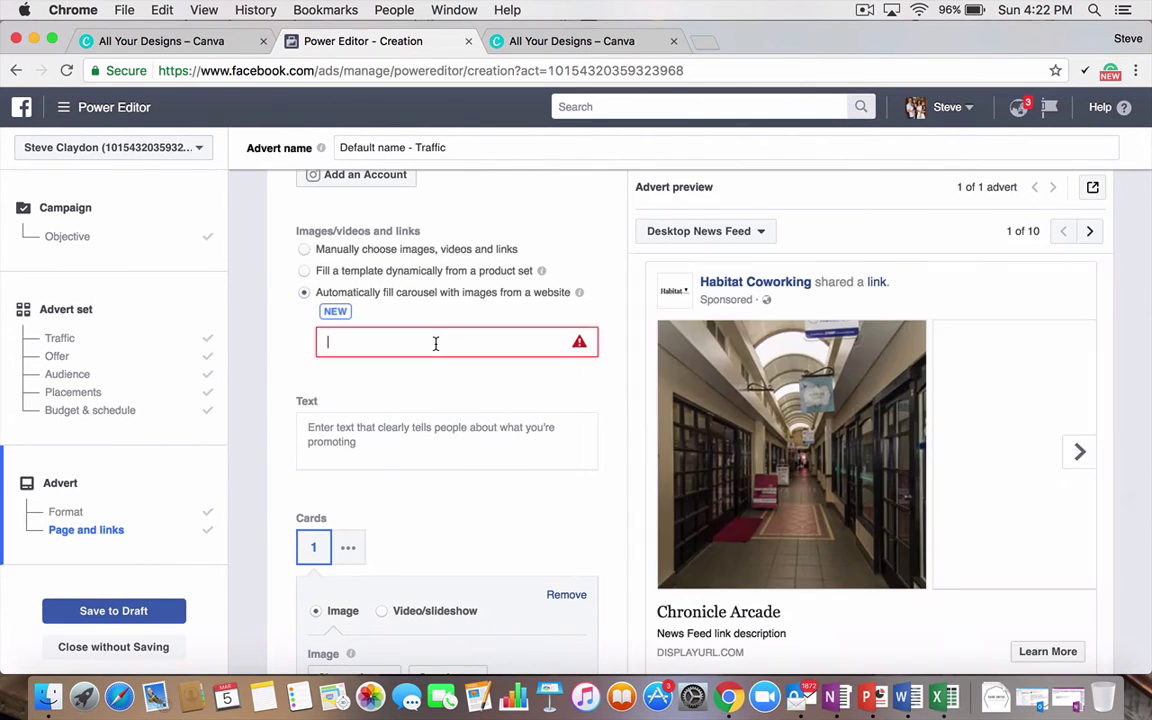
pyautogui.write('http://www.habitatcoworking.com.au')
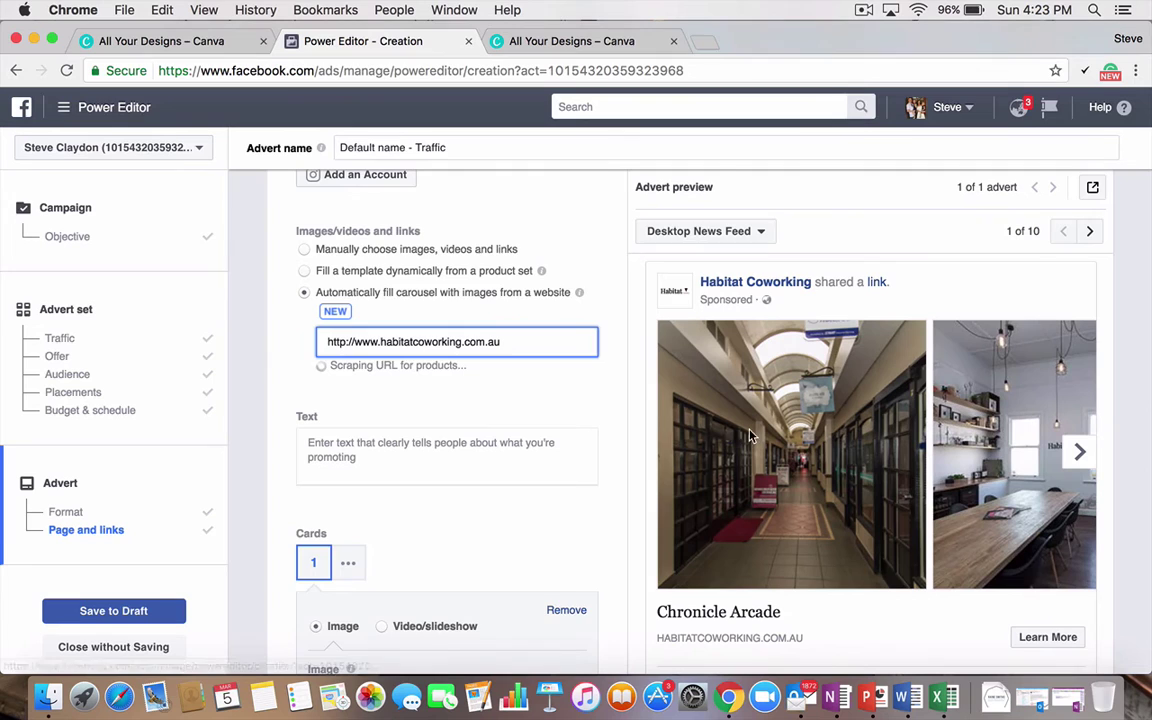
# Step: Check the first card's settings and browse the carousel cards in the Desktop News Feed preview
pyautogui.scroll(-5, 466, 496)
pyautogui.scroll(1, 466, 496)
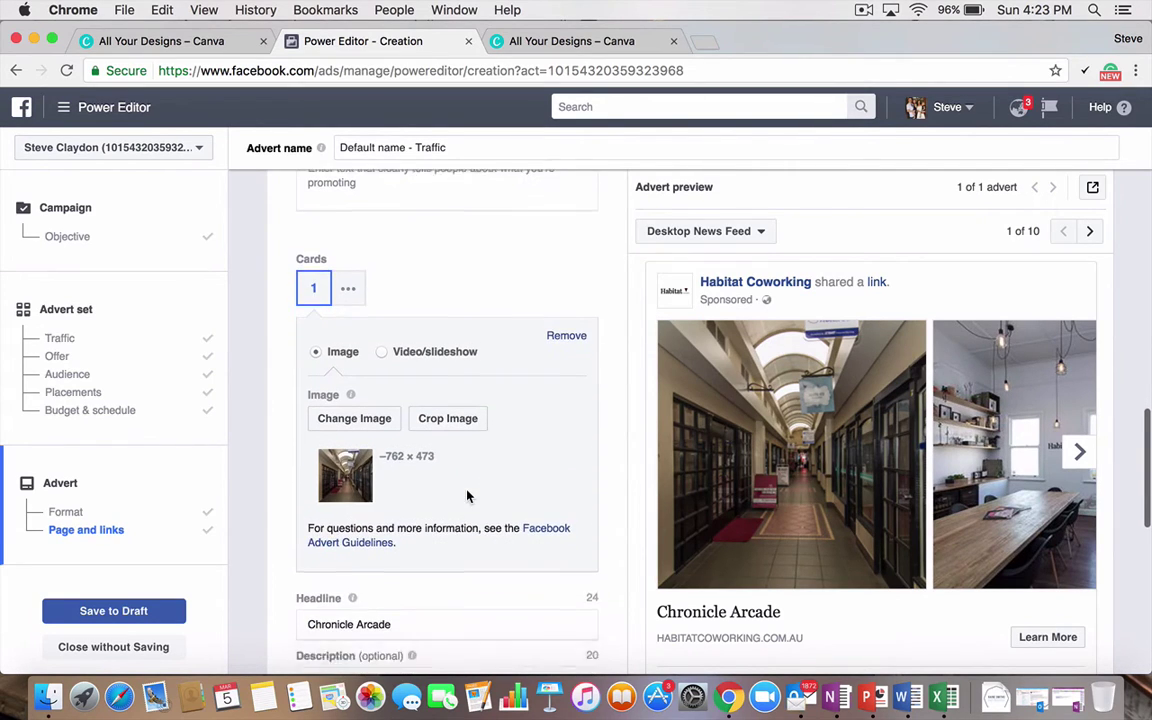
pyautogui.click(1082, 453)
pyautogui.click(1082, 455)
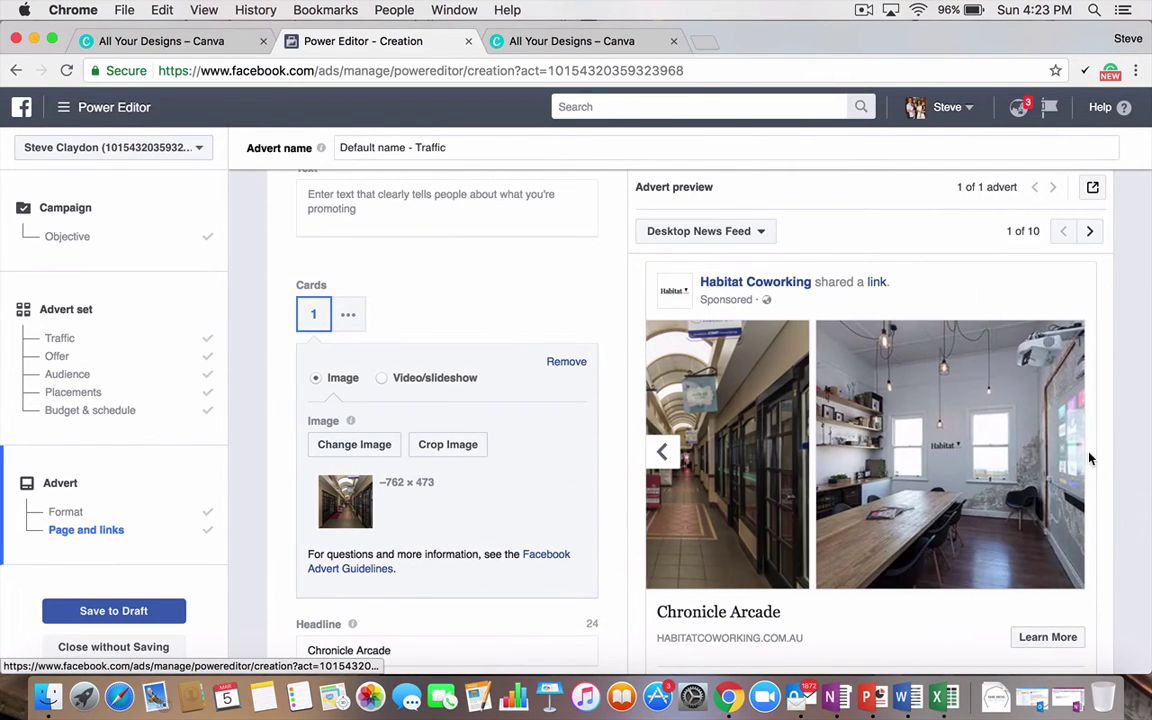
# Step: Switch the carousel back to manually chosen images, videos and links, and check the first card's recommended image size
pyautogui.scroll(5, 457, 367)
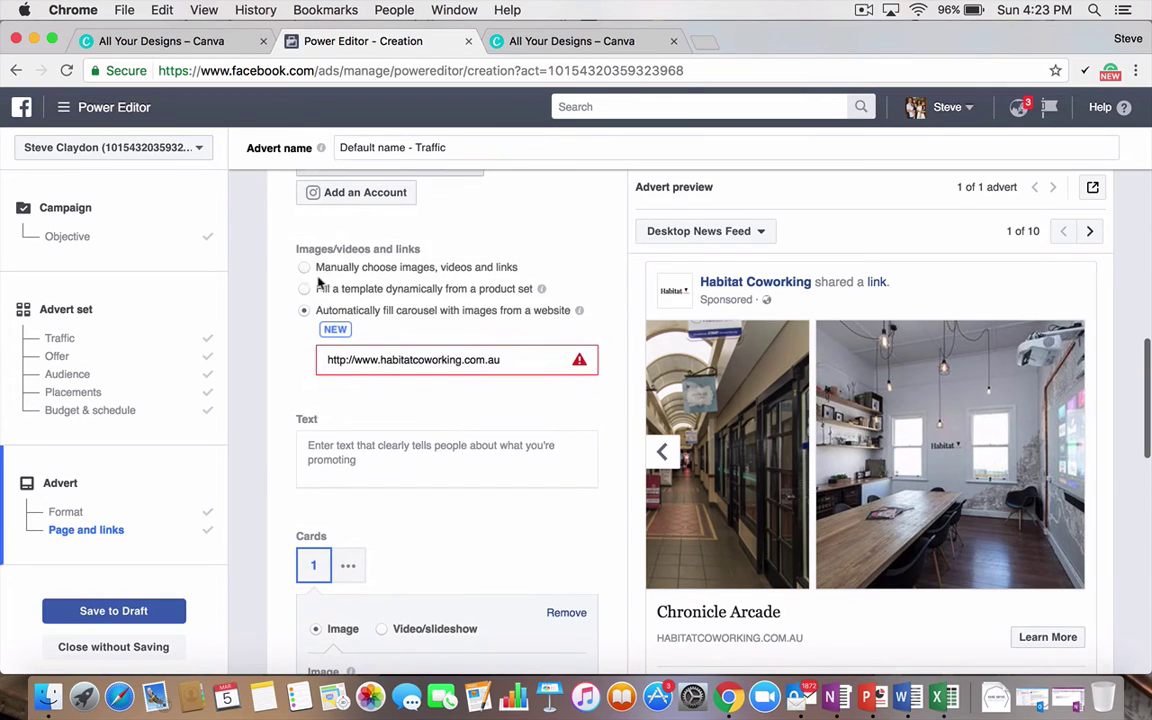
pyautogui.click(304, 259)
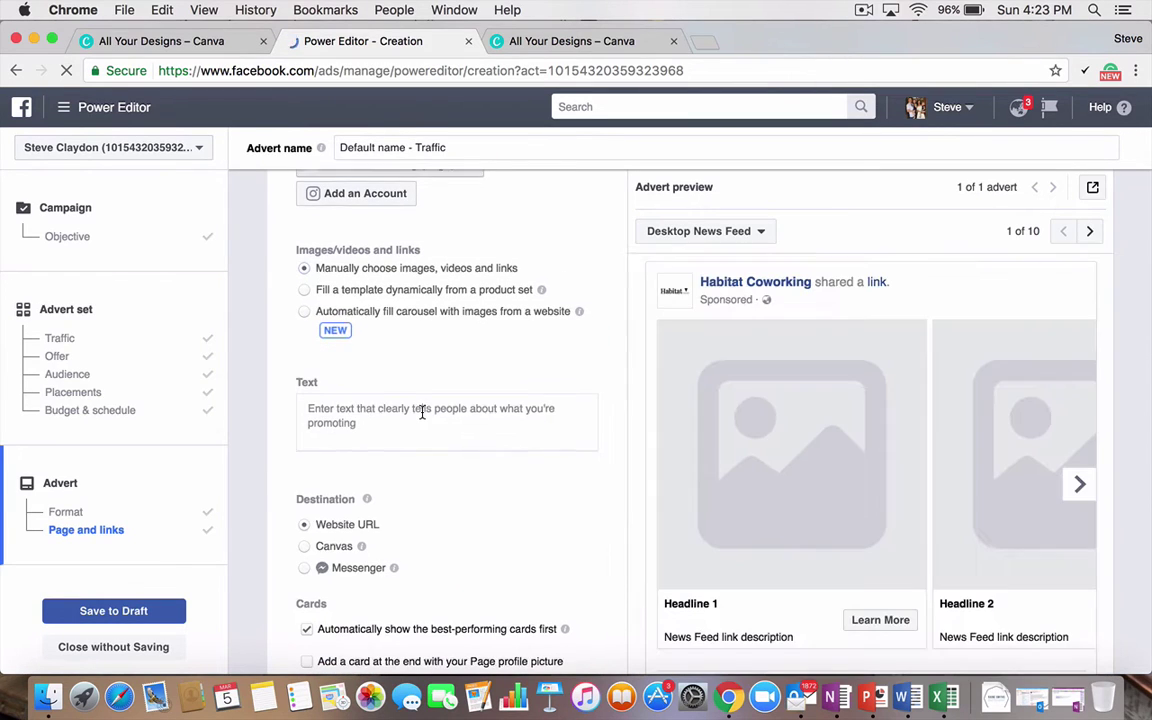
pyautogui.scroll(1, 422, 411)
pyautogui.scroll(-4, 422, 417)
pyautogui.scroll(-4, 445, 452)
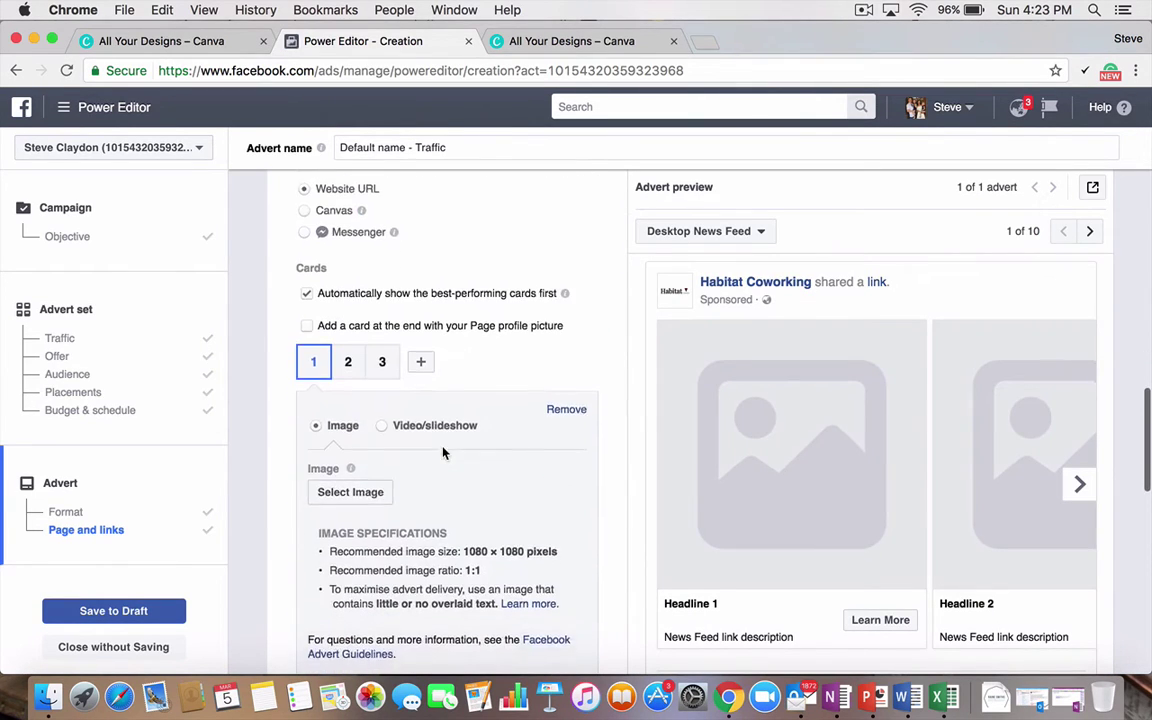
pyautogui.moveTo(466, 494); pyautogui.dragTo(543, 494)
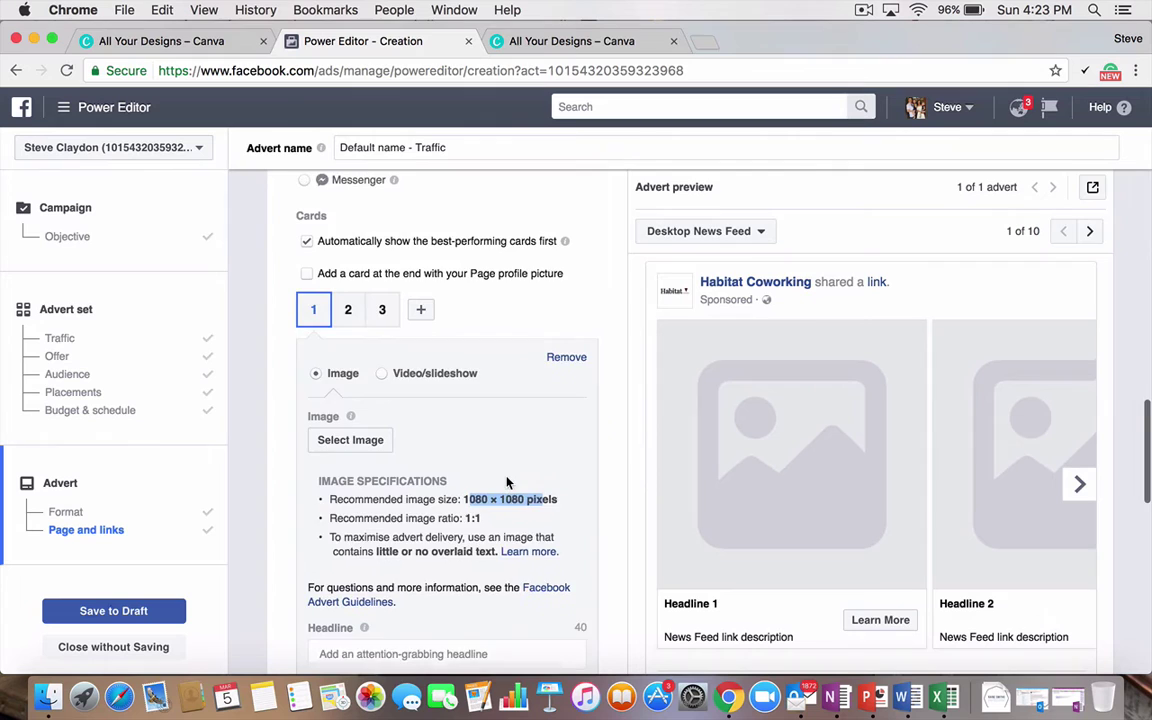
pyautogui.scroll(-2, 507, 483)
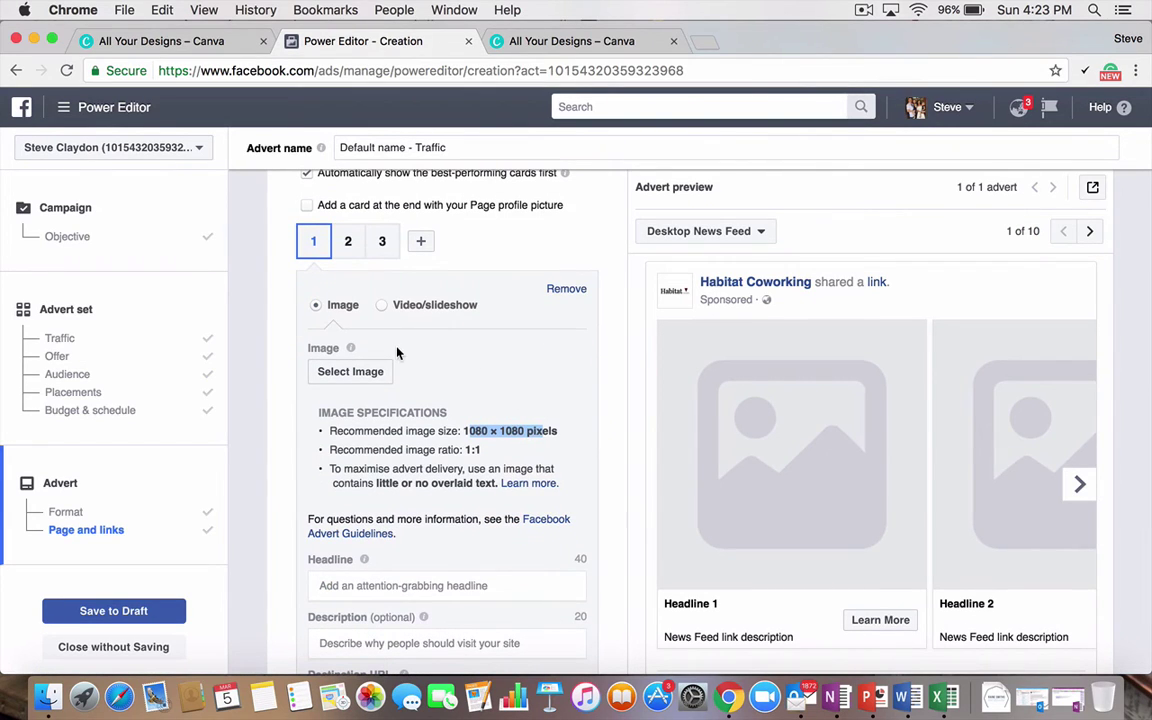
# Step: Open image selection for the first card, then switch to Canva and create a custom 1080 × 1080 px design
pyautogui.click(342, 368)
pyautogui.click(625, 41)
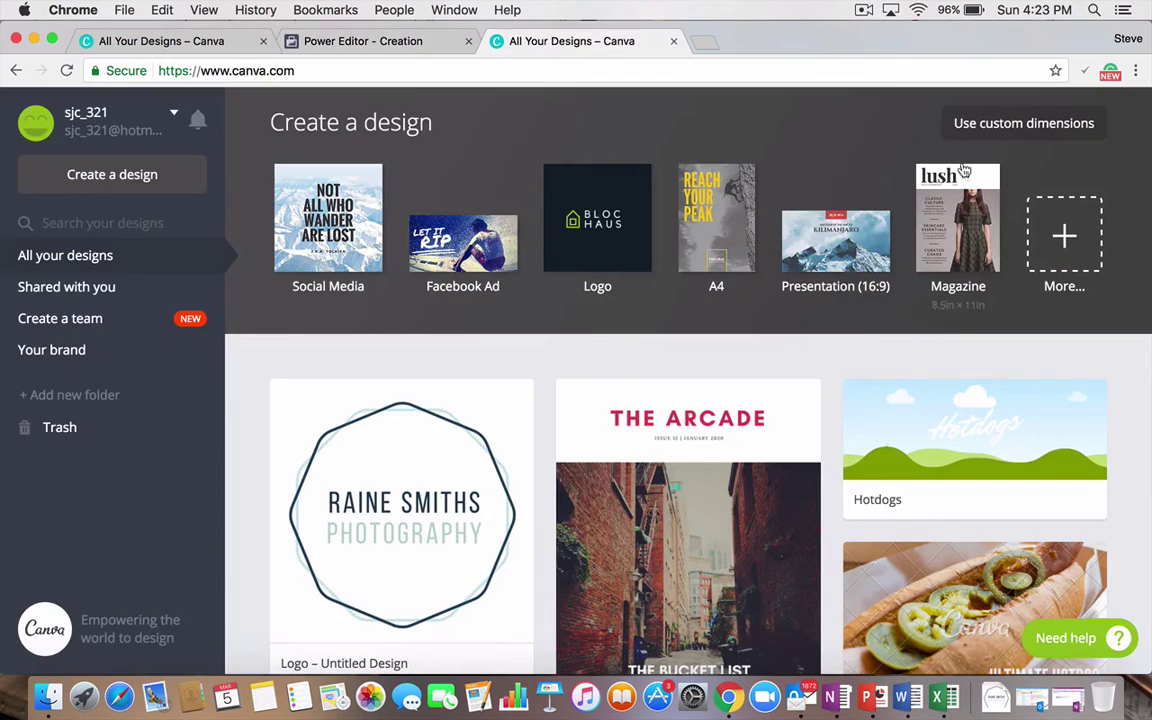
pyautogui.click(1008, 126)
pyautogui.write('1080')
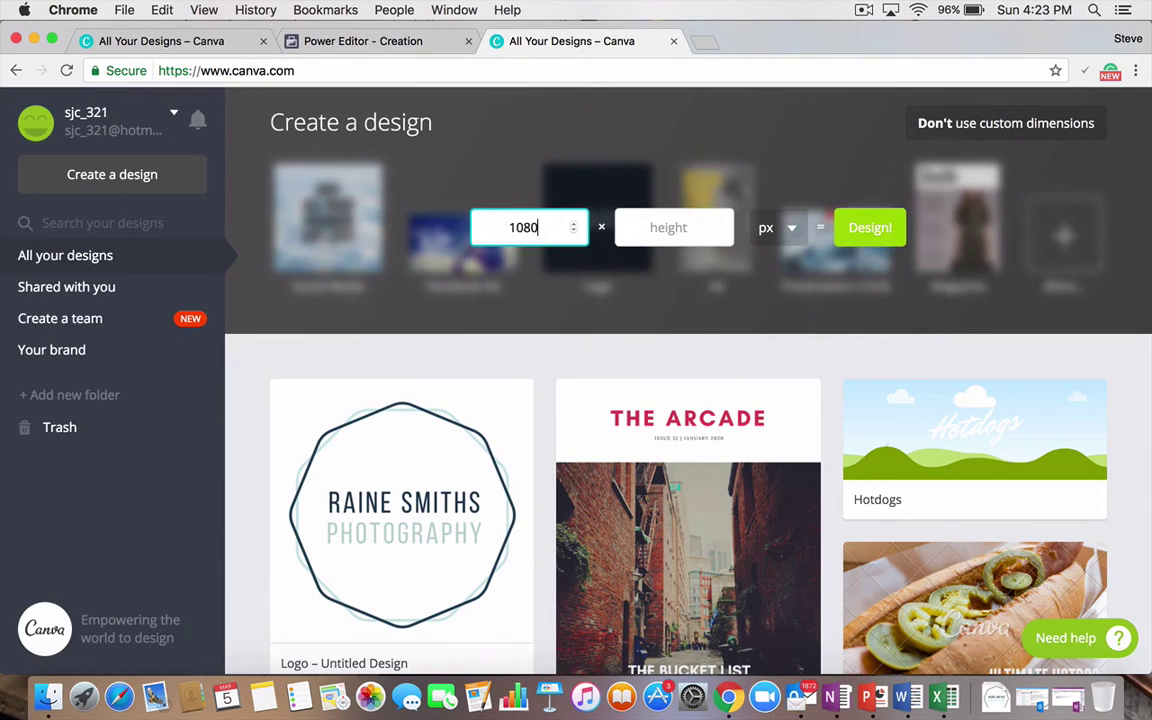
pyautogui.click(699, 225)
pyautogui.write('1')
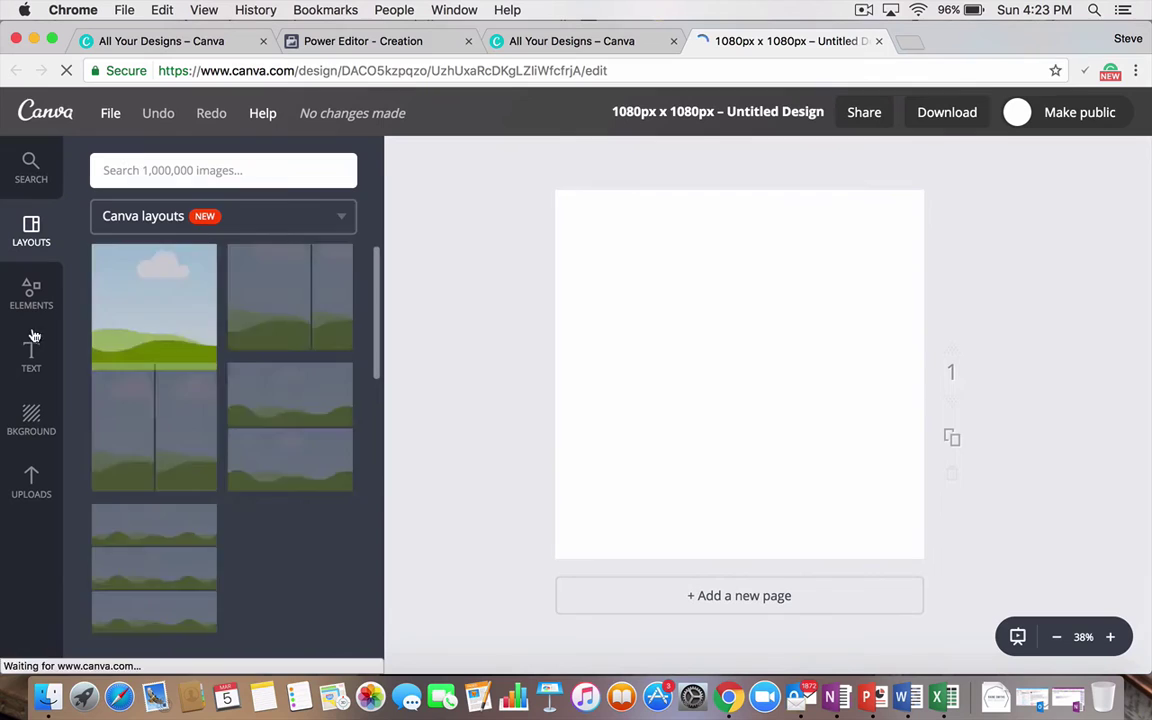
# Step: Add the uploaded white kitchen photo to the blank design and enlarge it to cover the whole square canvas
pyautogui.click(31, 484)
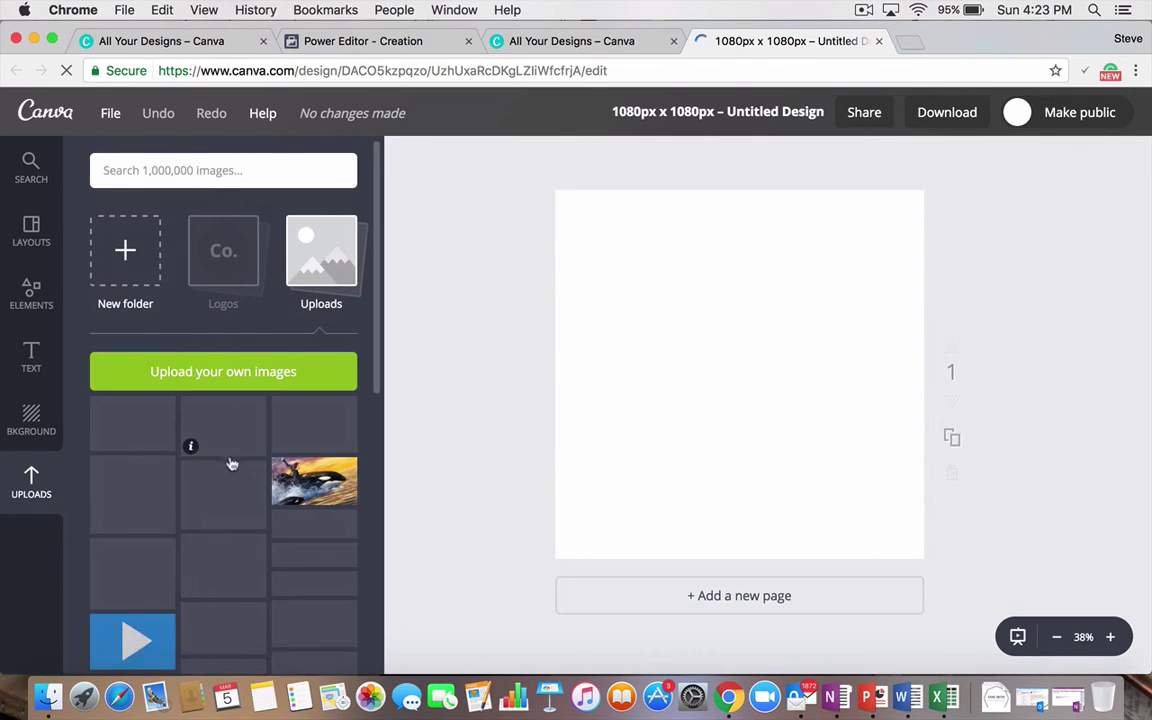
pyautogui.click(223, 425)
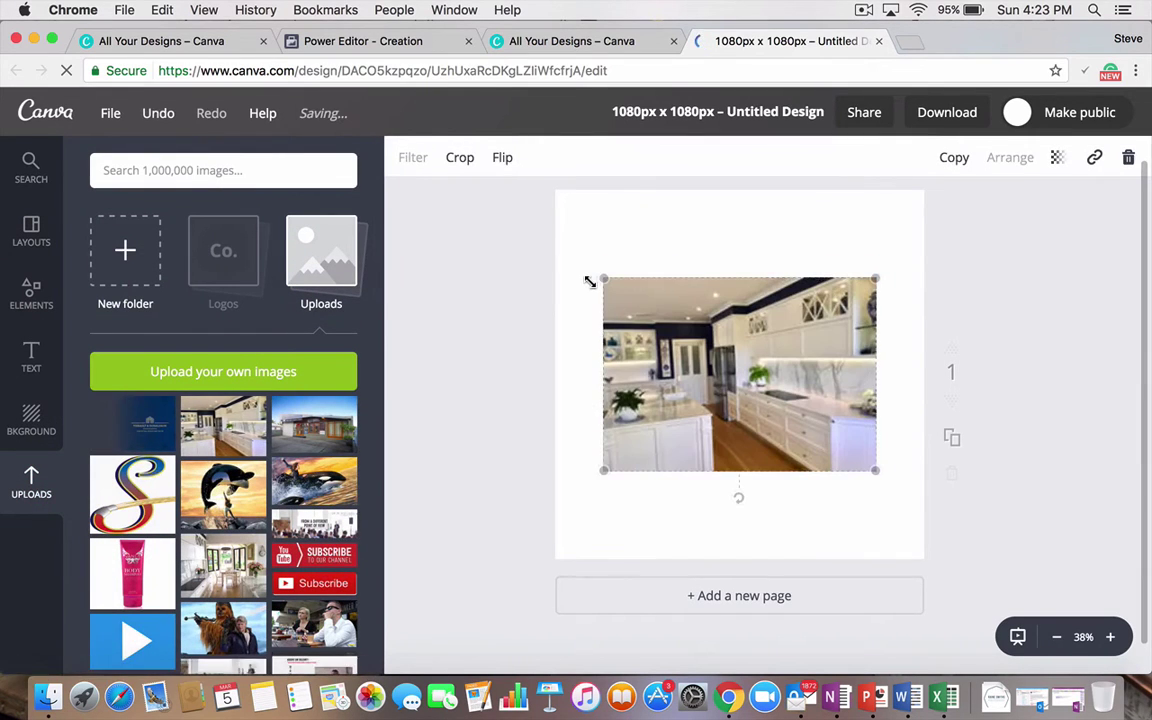
pyautogui.moveTo(600, 279); pyautogui.dragTo(481, 191)
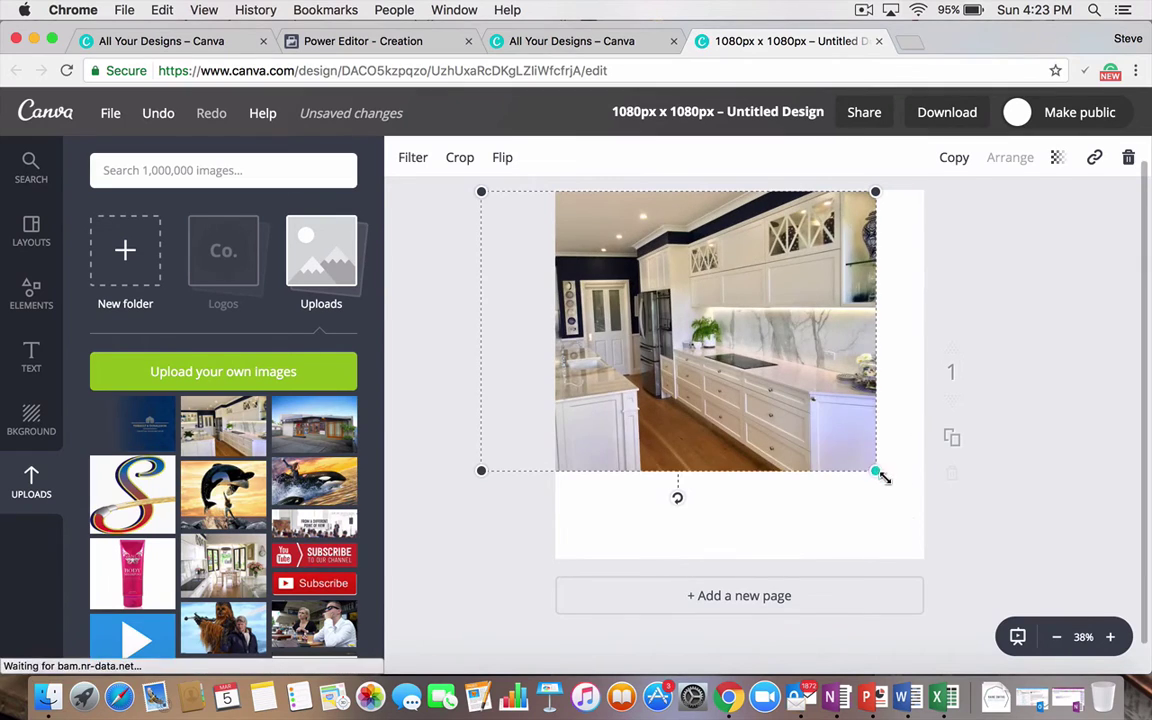
pyautogui.moveTo(884, 478); pyautogui.dragTo(1052, 597)
pyautogui.moveTo(836, 507); pyautogui.dragTo(874, 494)
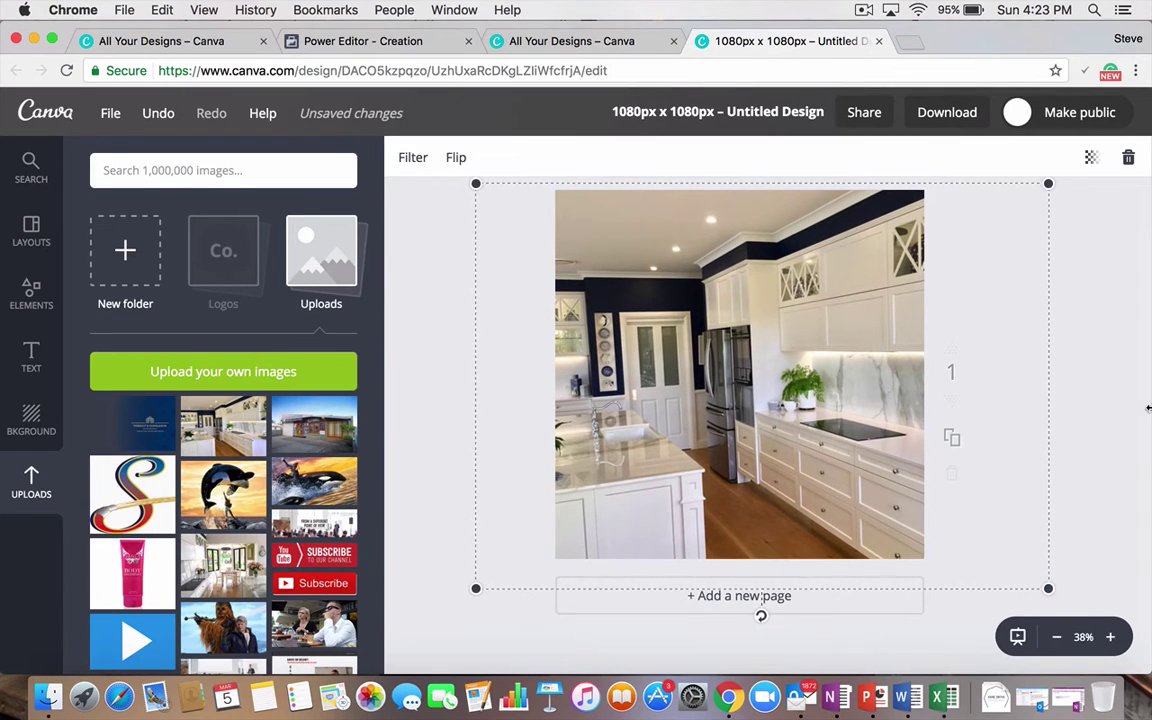
# Step: Return to Power Editor and use the "WANT MORE BUSINESS?" picture from the image library for carousel card 1
pyautogui.click(372, 42)
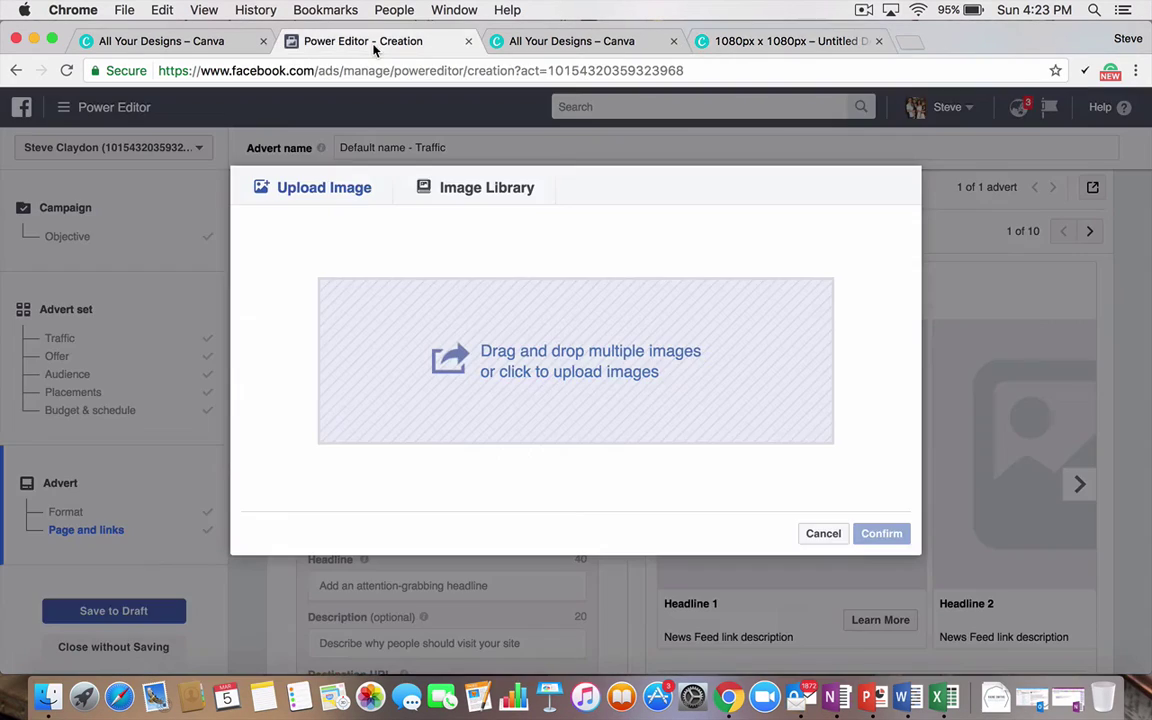
pyautogui.click(487, 187)
pyautogui.scroll(-10, 555, 400)
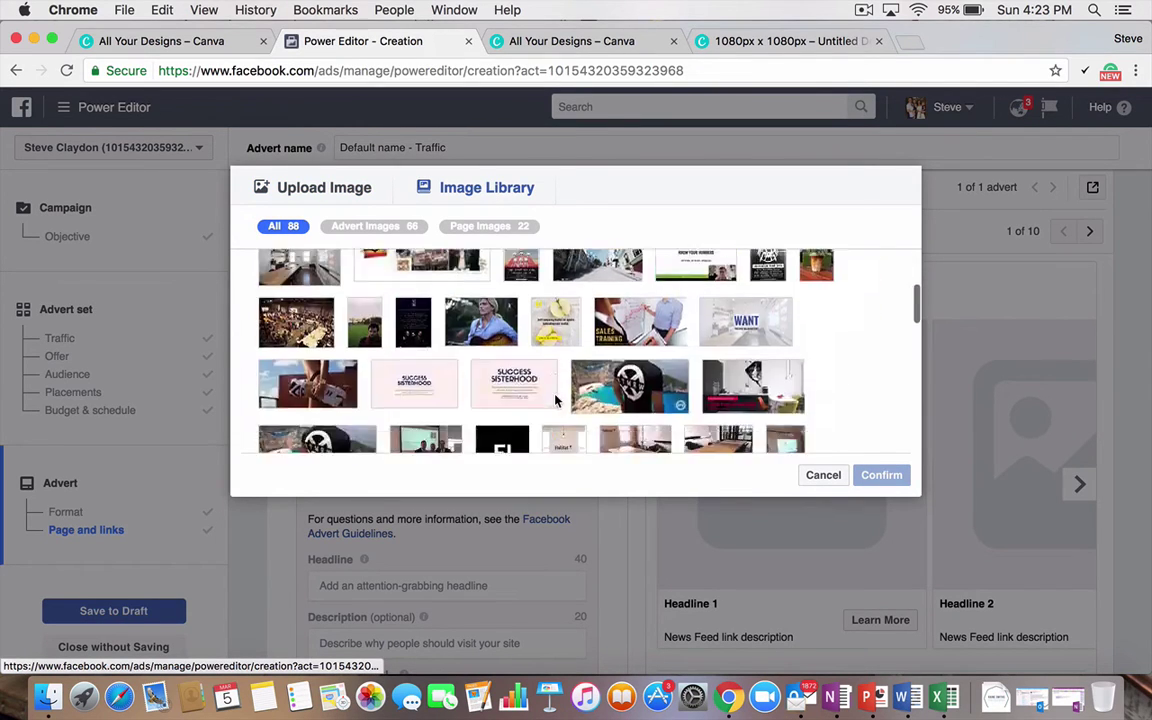
pyautogui.scroll(3, 555, 400)
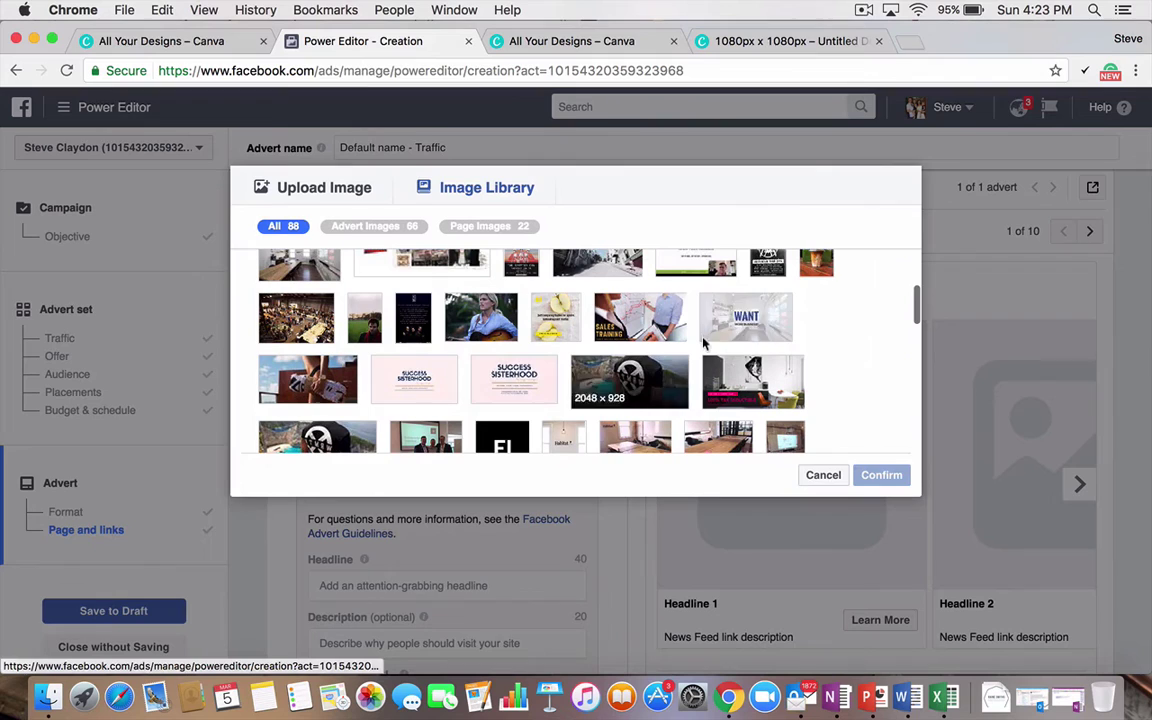
pyautogui.click(746, 310)
pyautogui.click(868, 500)
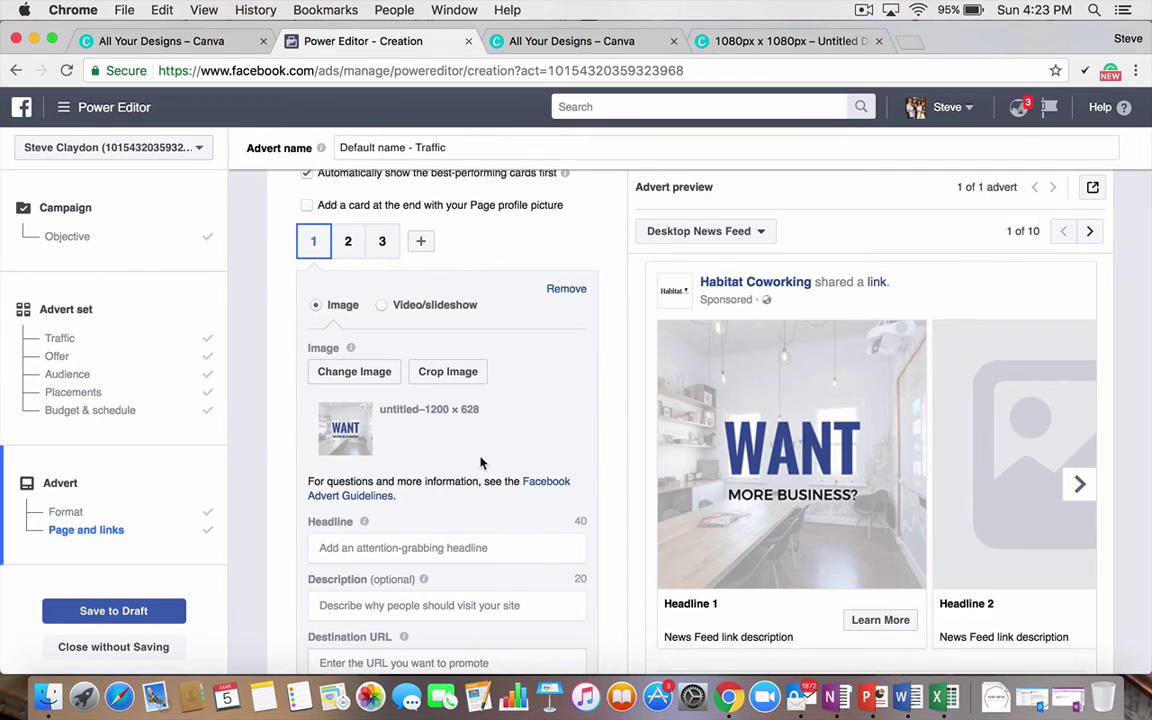
# Step: Use the 2048 × 1368 boardroom photo from the image library as the image for carousel card 2
pyautogui.click(350, 241)
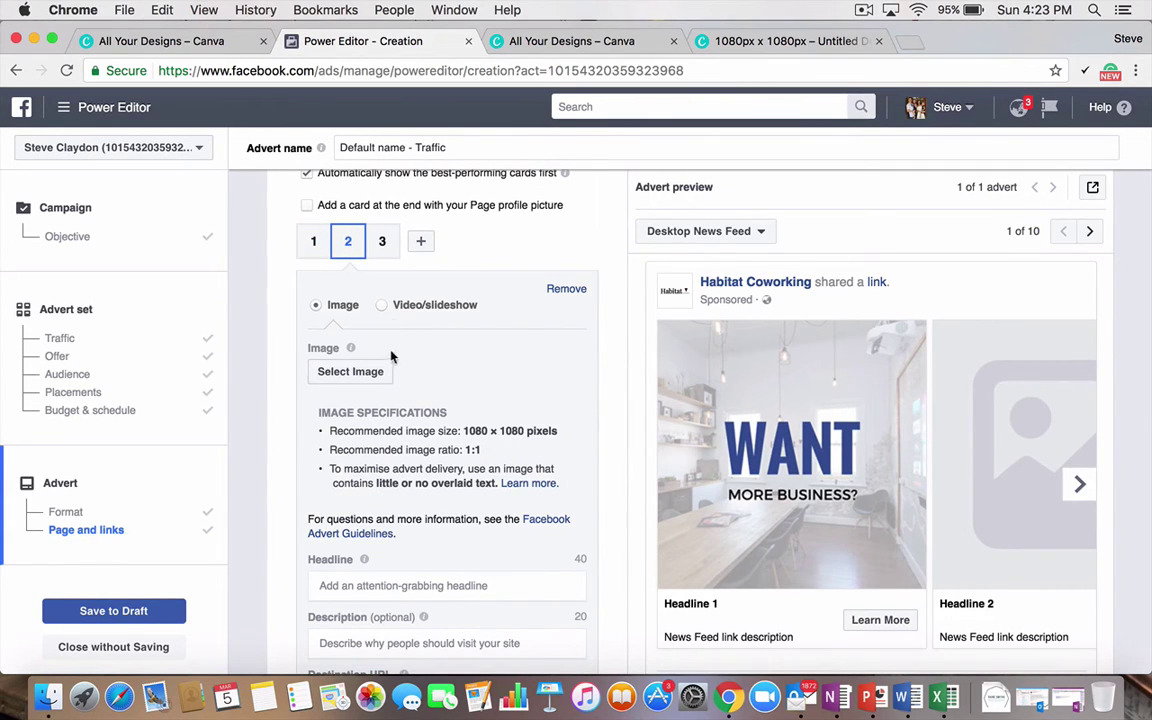
pyautogui.click(368, 371)
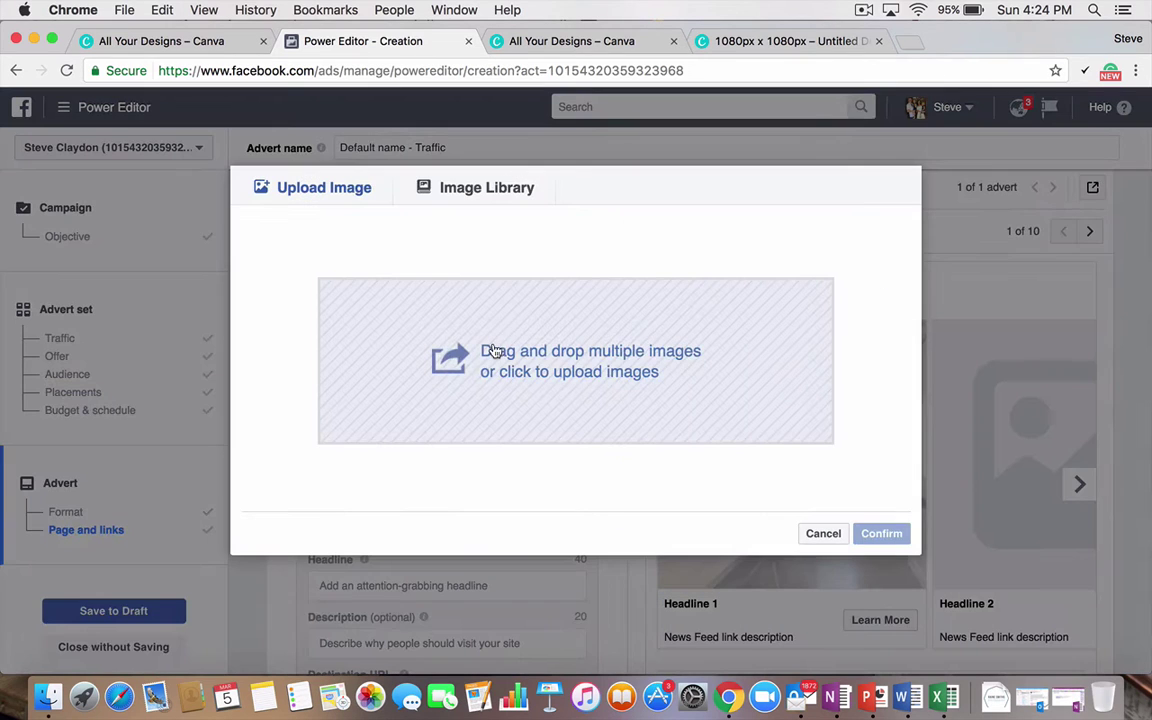
pyautogui.click(478, 188)
pyautogui.scroll(-5, 600, 380)
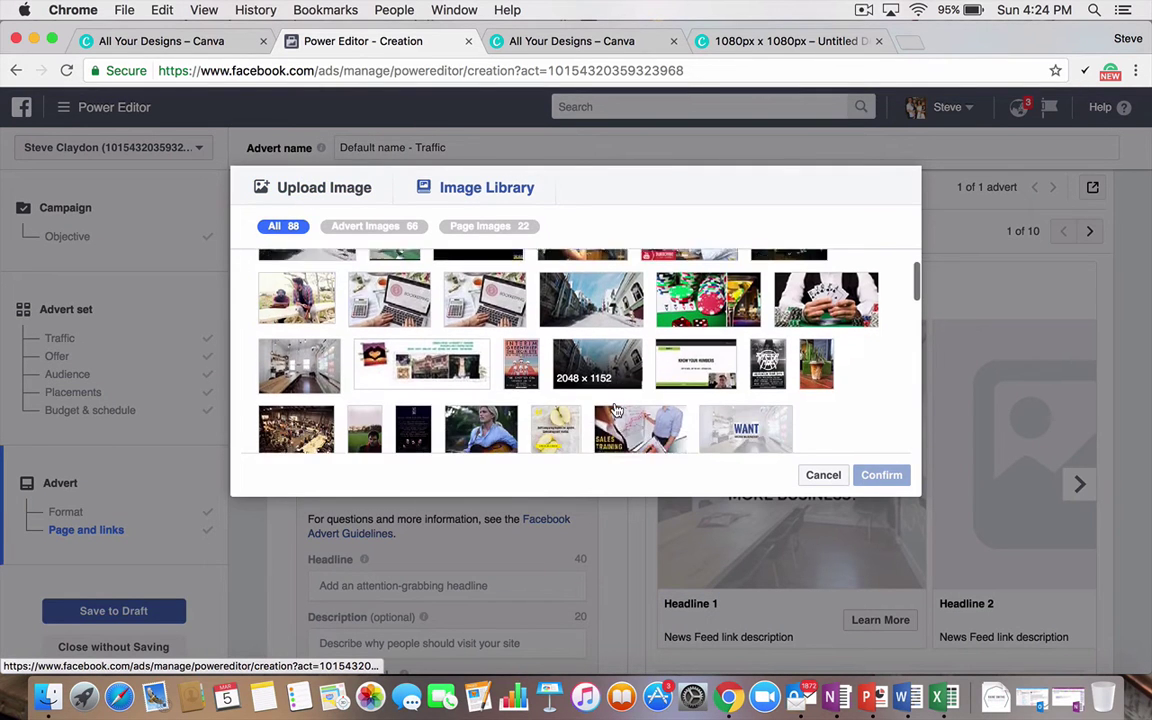
pyautogui.scroll(-5, 617, 410)
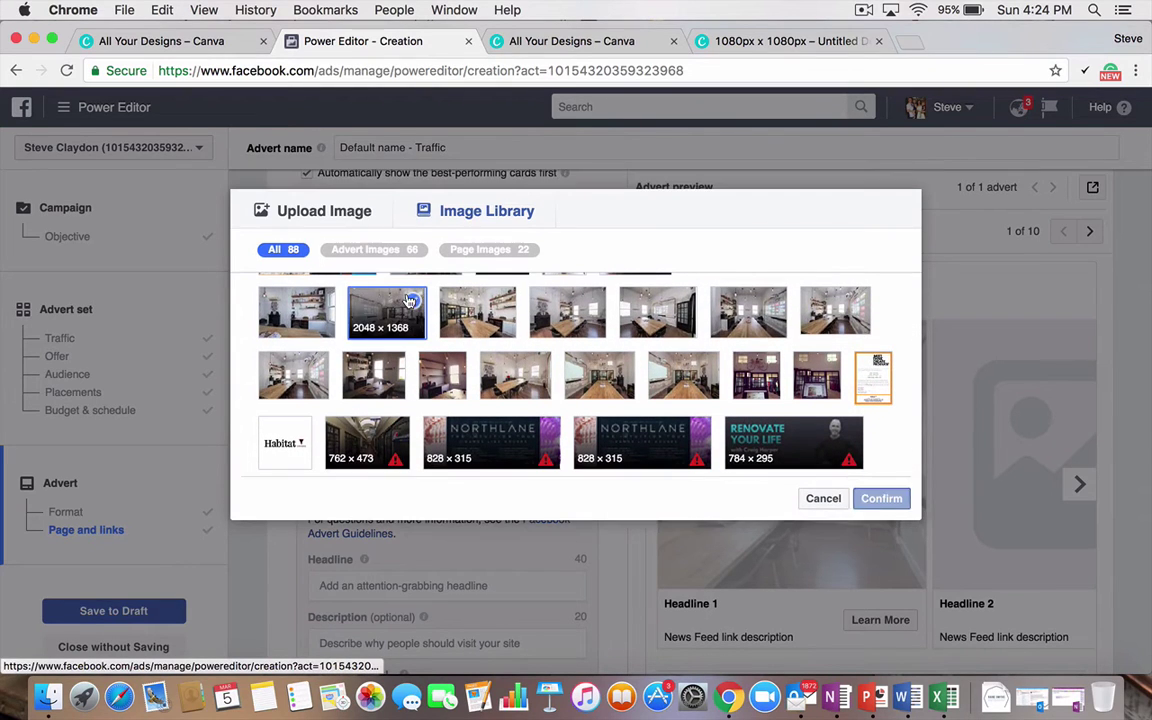
pyautogui.click(386, 312)
pyautogui.click(866, 500)
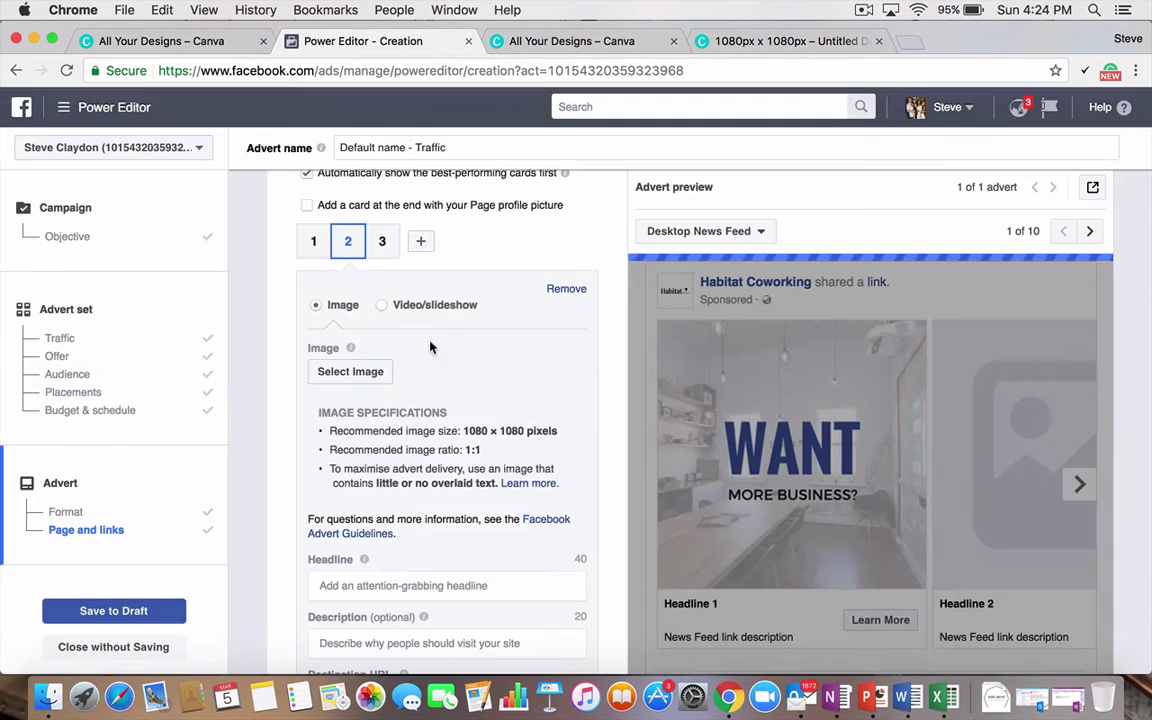
# Step: Use a 2048 × 1368 boardroom photo from the image library as the image for carousel card 3
pyautogui.click(381, 241)
pyautogui.click(362, 373)
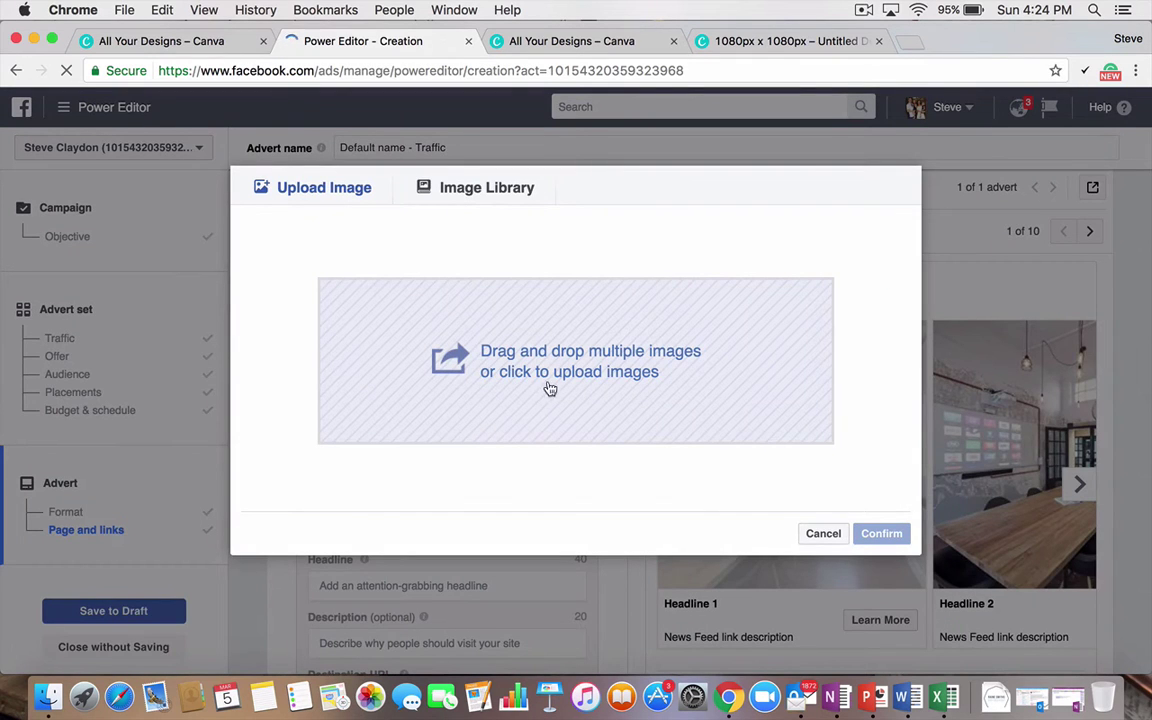
pyautogui.click(488, 199)
pyautogui.scroll(-5, 484, 378)
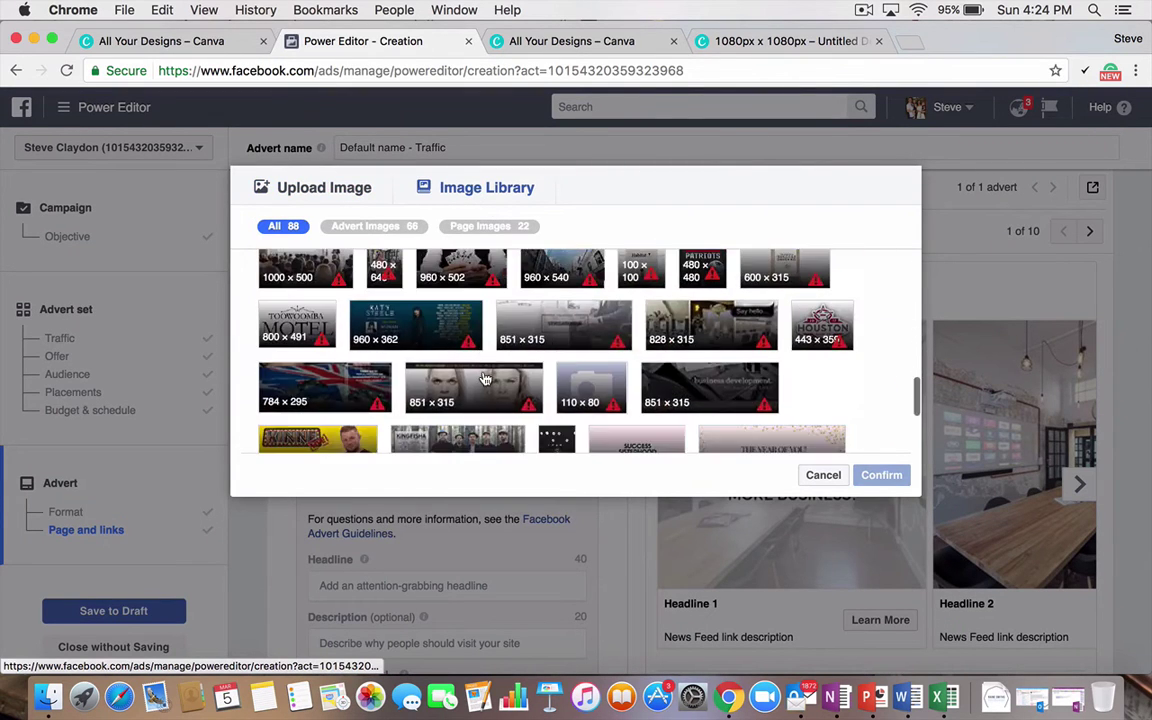
pyautogui.scroll(5, 484, 378)
pyautogui.click(757, 376)
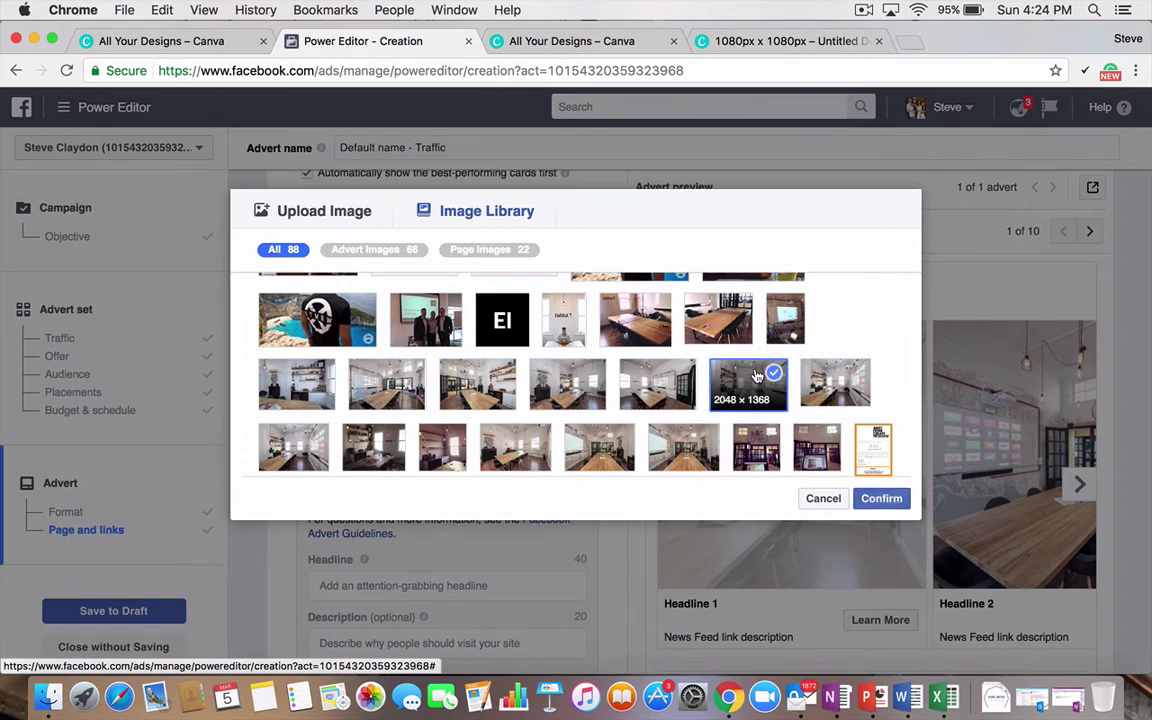
pyautogui.click(881, 498)
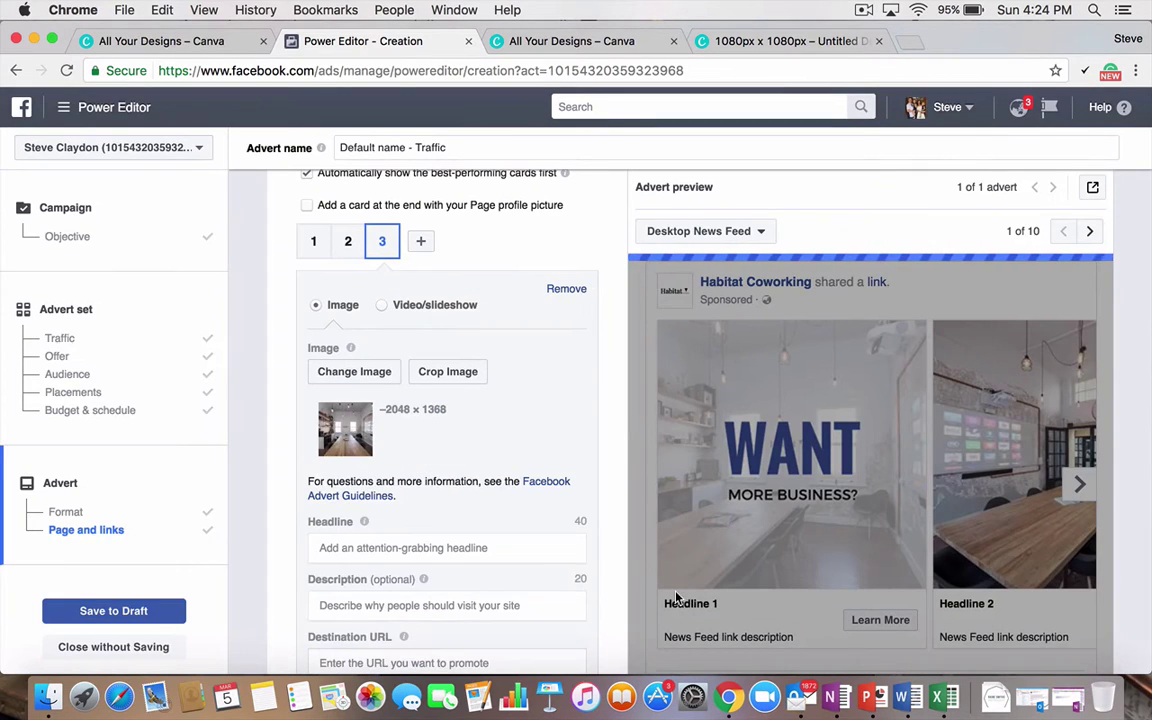
# Step: Return to card 1 and page through the carousel preview to the third card and back
pyautogui.click(313, 241)
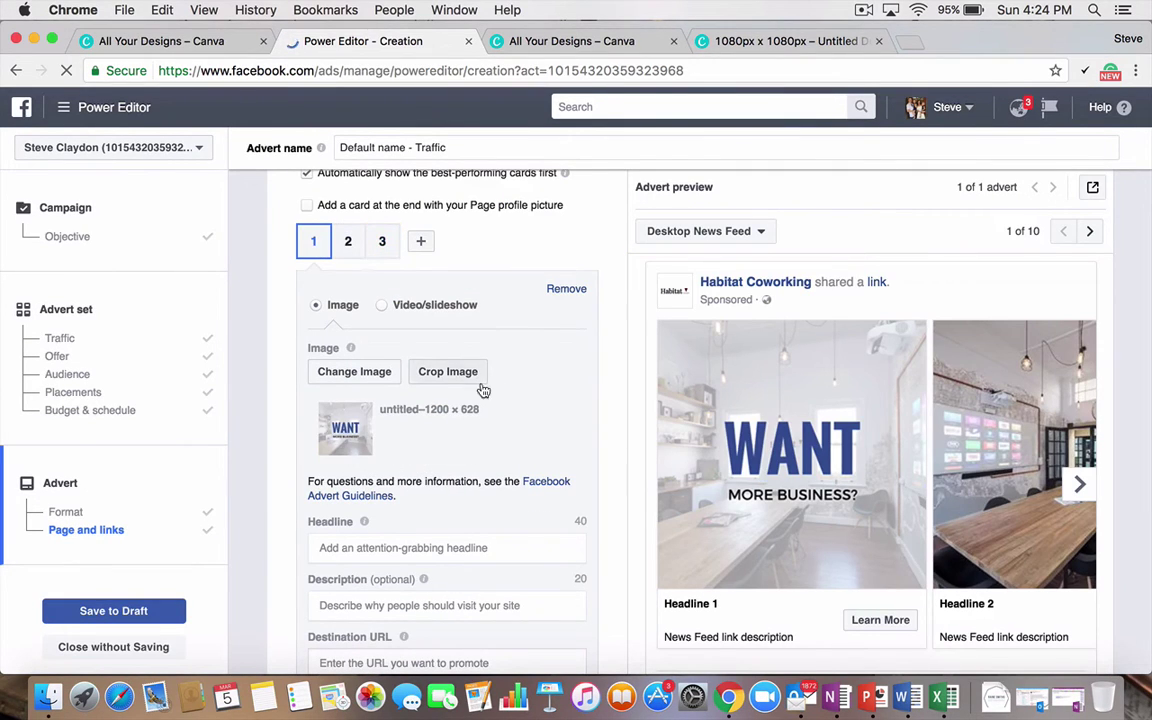
pyautogui.click(1080, 485)
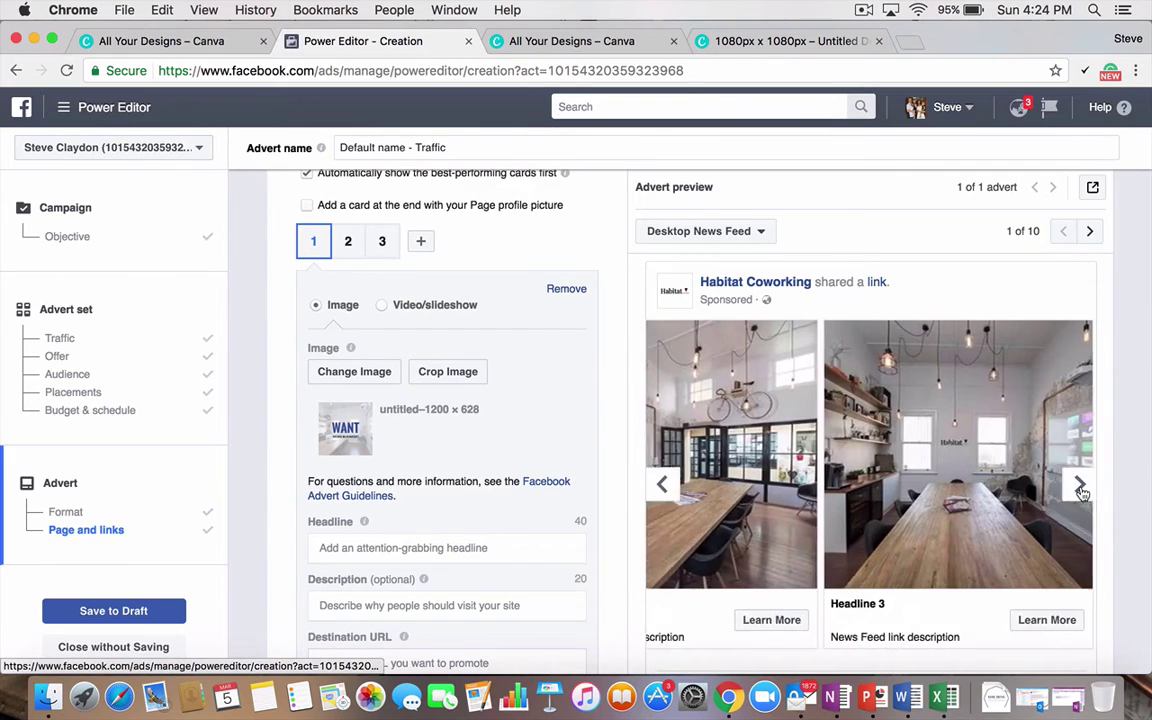
pyautogui.click(660, 484)
pyautogui.click(664, 484)
# Step: Enter "Boardroom Hire Toowoomba" as the headline of carousel card 1
pyautogui.scroll(-2, 442, 470)
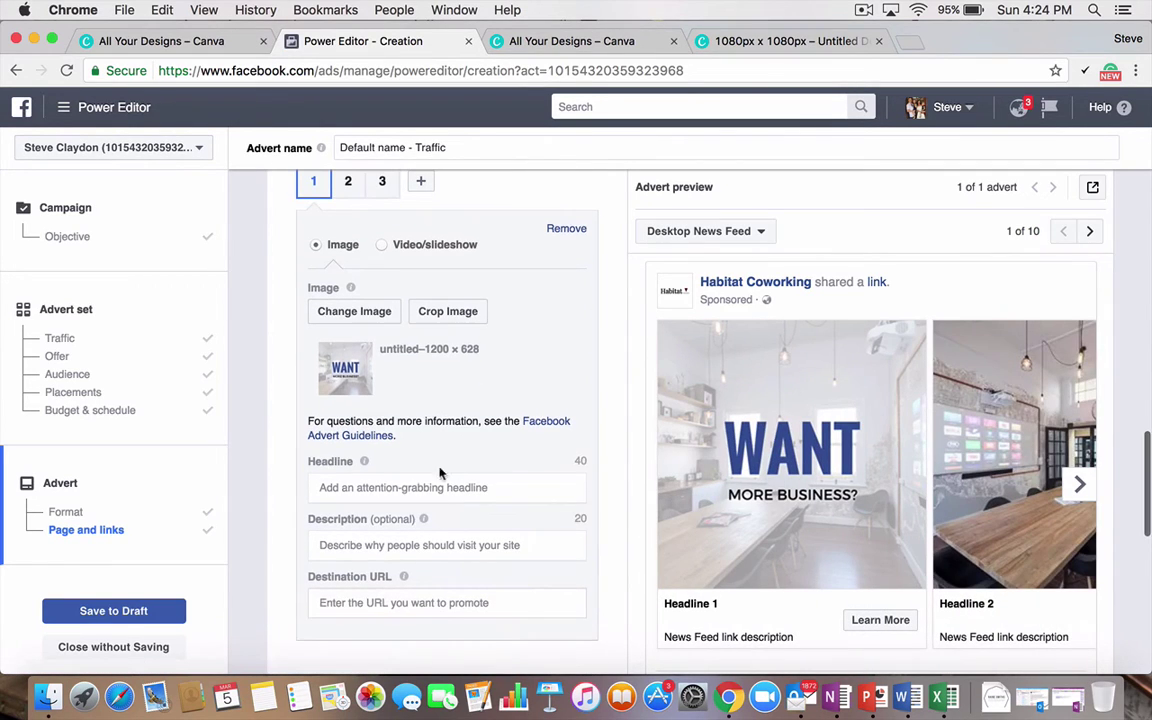
pyautogui.click(395, 486)
pyautogui.write('Boar')
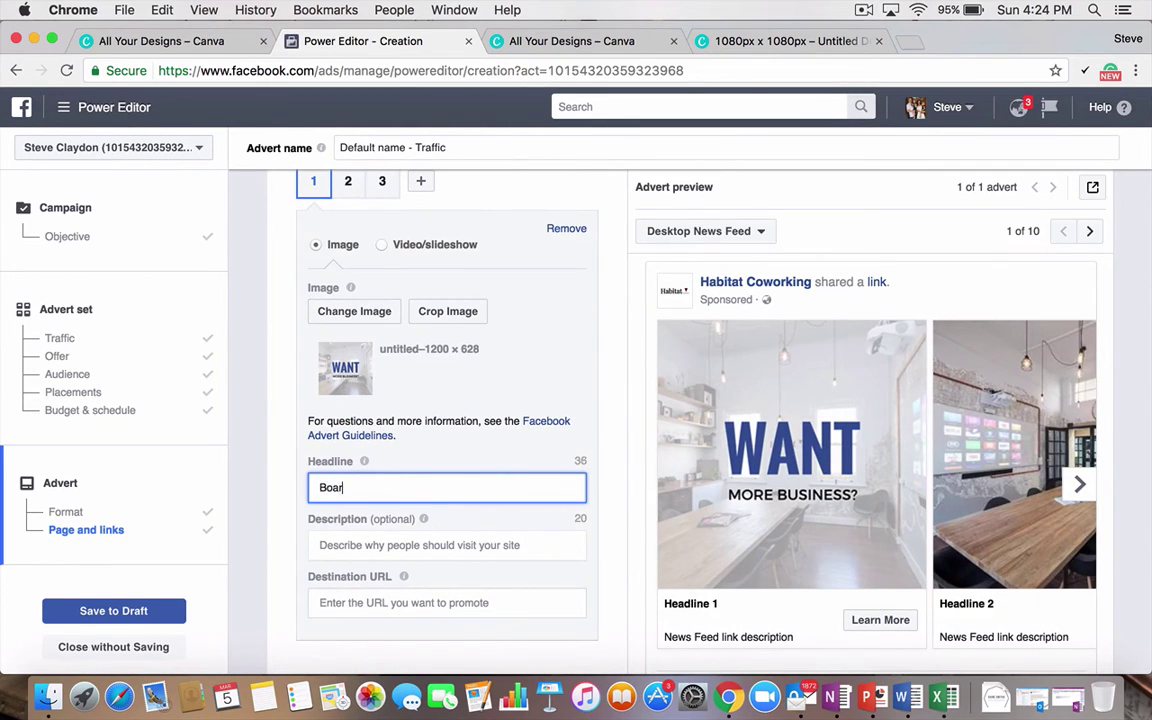
pyautogui.write('d')
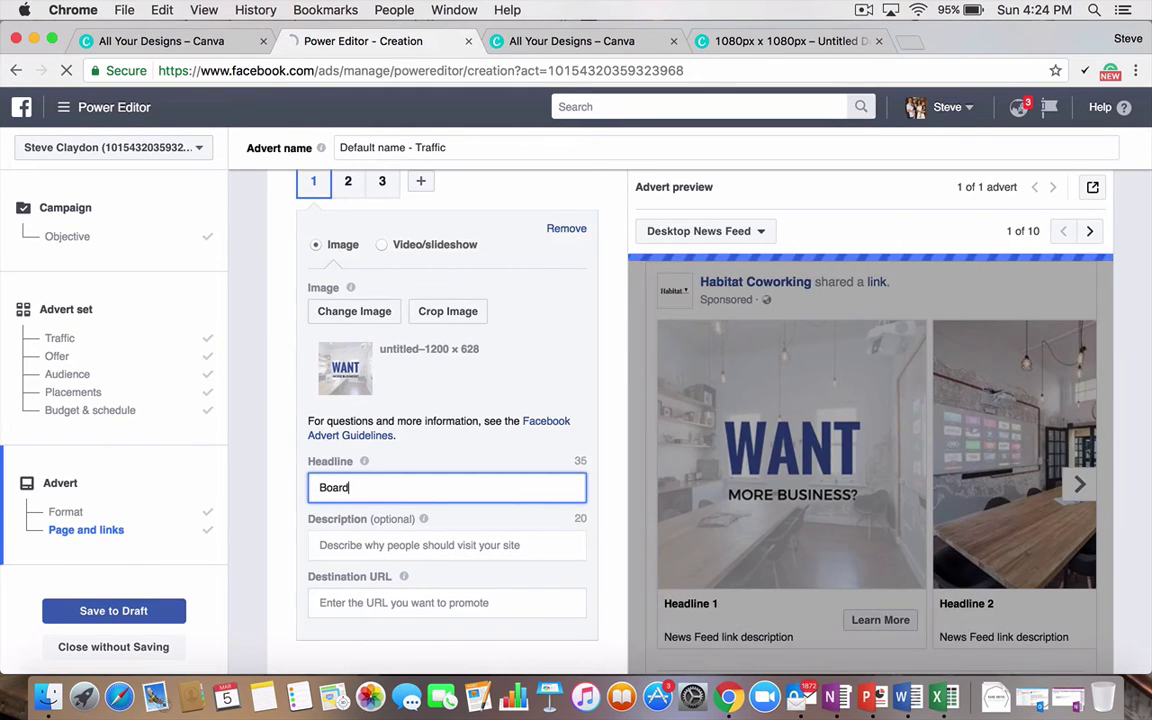
pyautogui.write('room Hire Toowoomba')
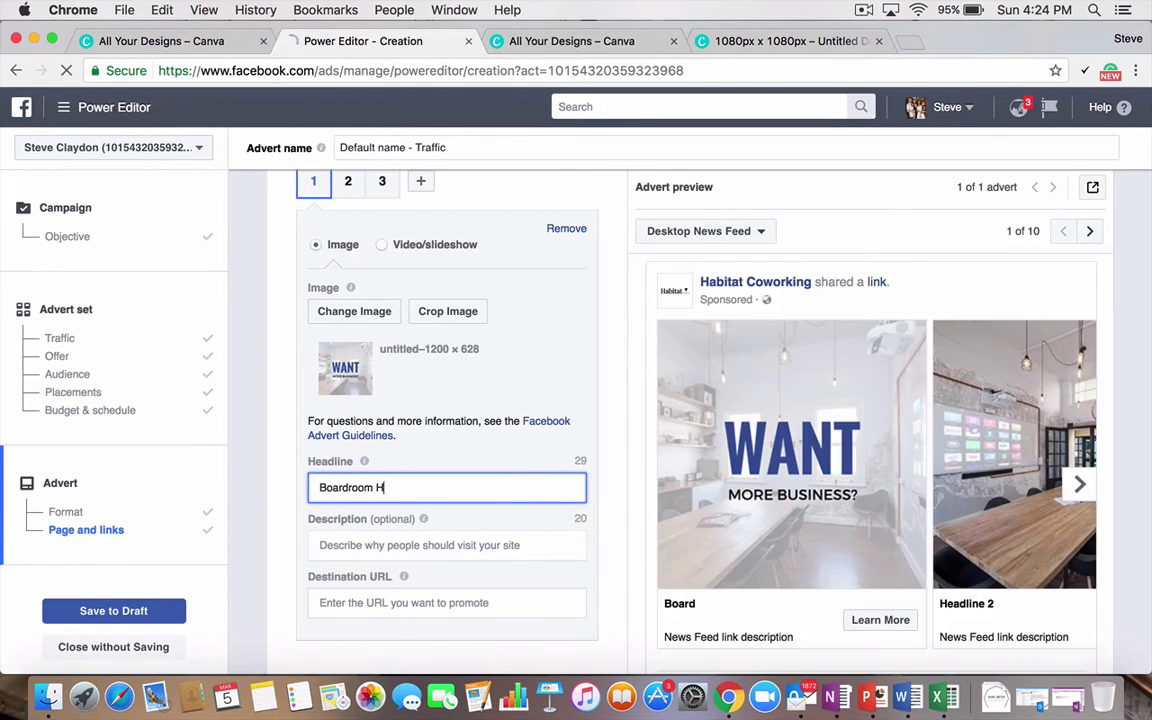
# Step: Enter "Starting from $97!" as the description of carousel card 1
pyautogui.click(480, 545)
pyautogui.write('Starting ')
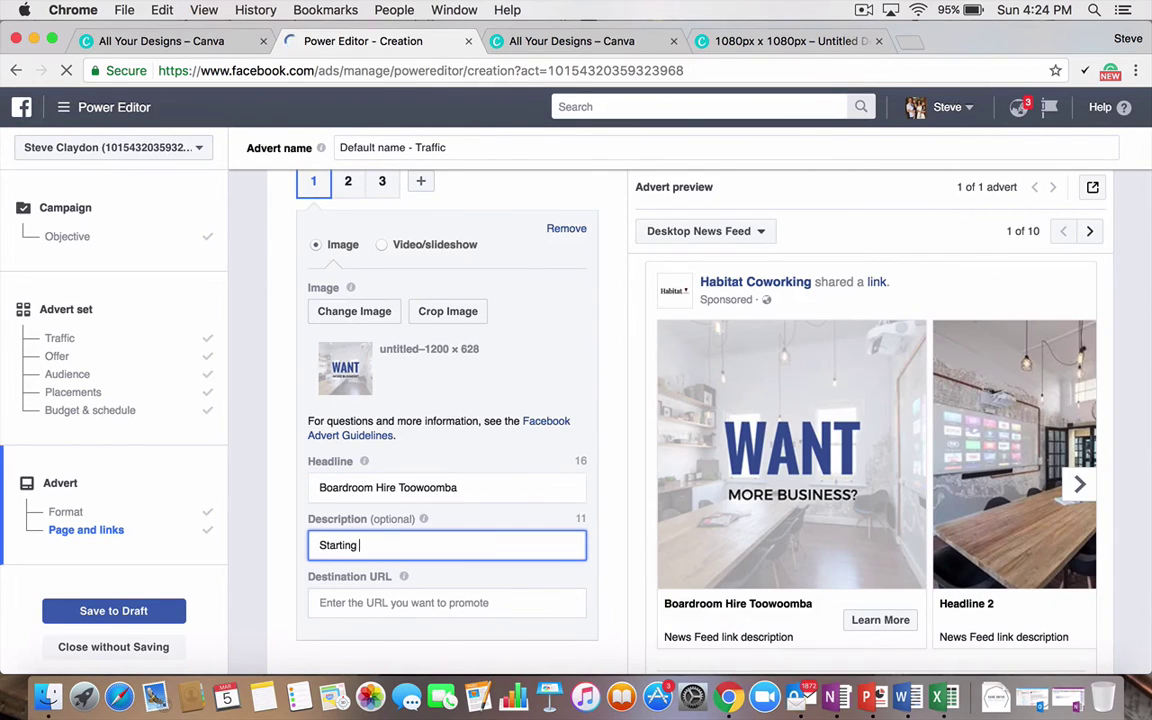
pyautogui.write('from $91')
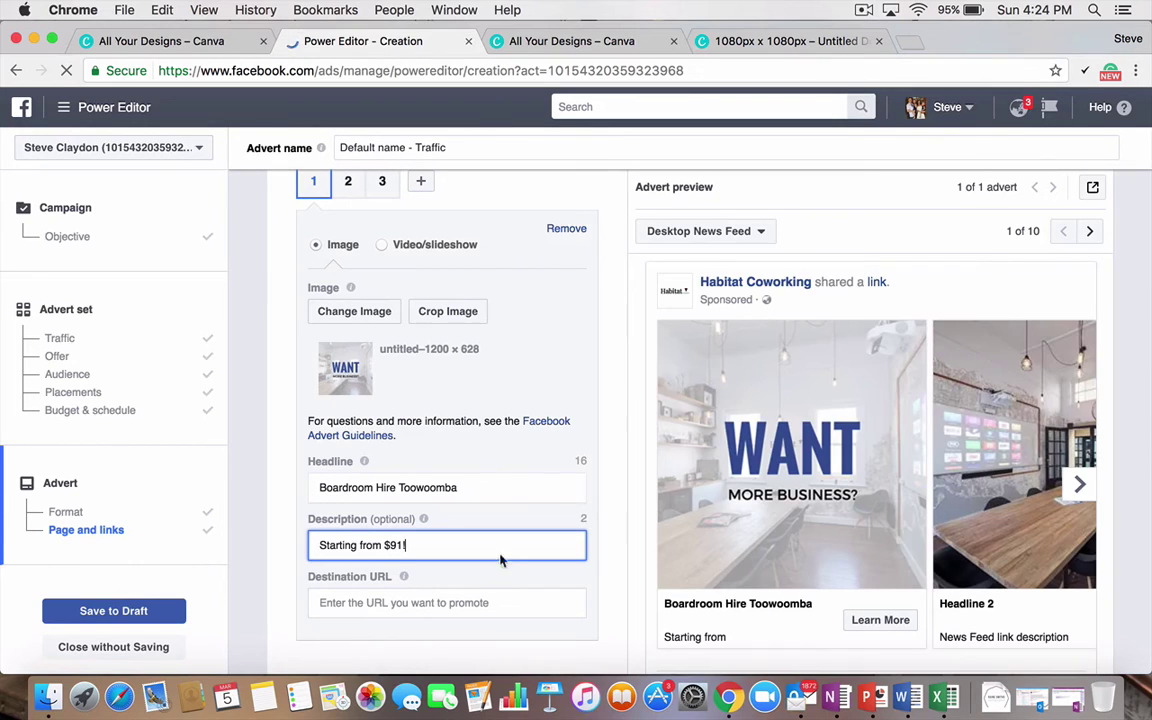
pyautogui.write('!')
pyautogui.press('BackSpace')
pyautogui.press('BackSpace')
pyautogui.write('7')
pyautogui.click(379, 602)
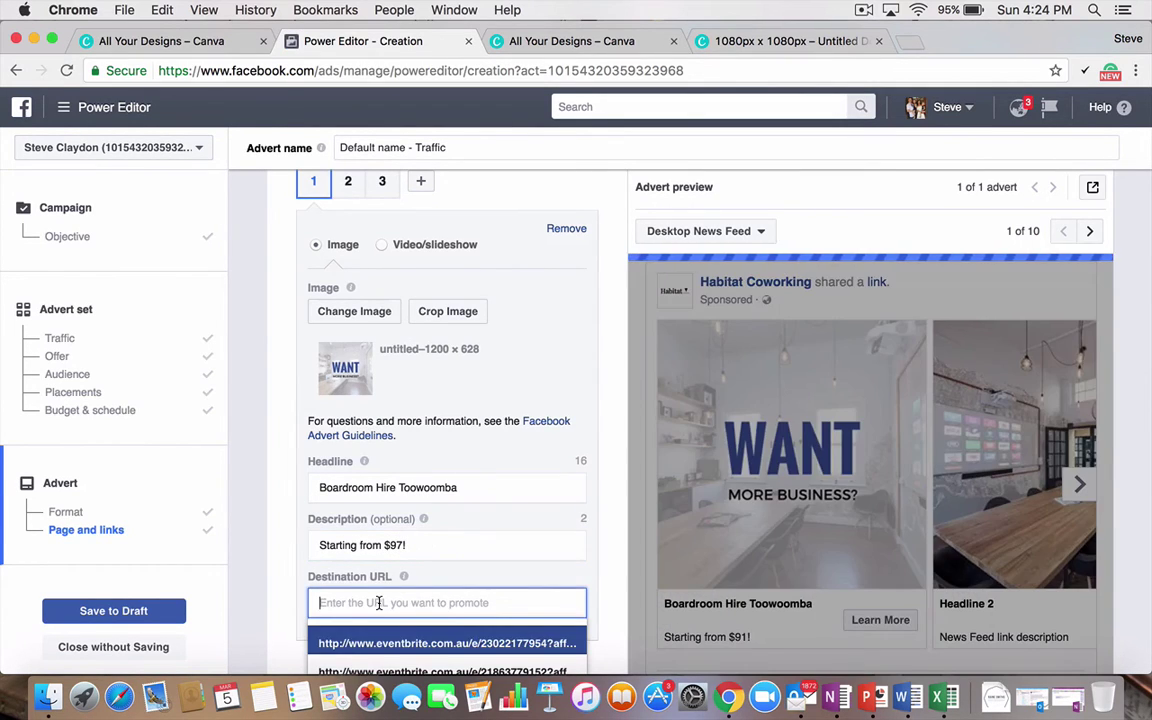
pyautogui.write('http://ww')
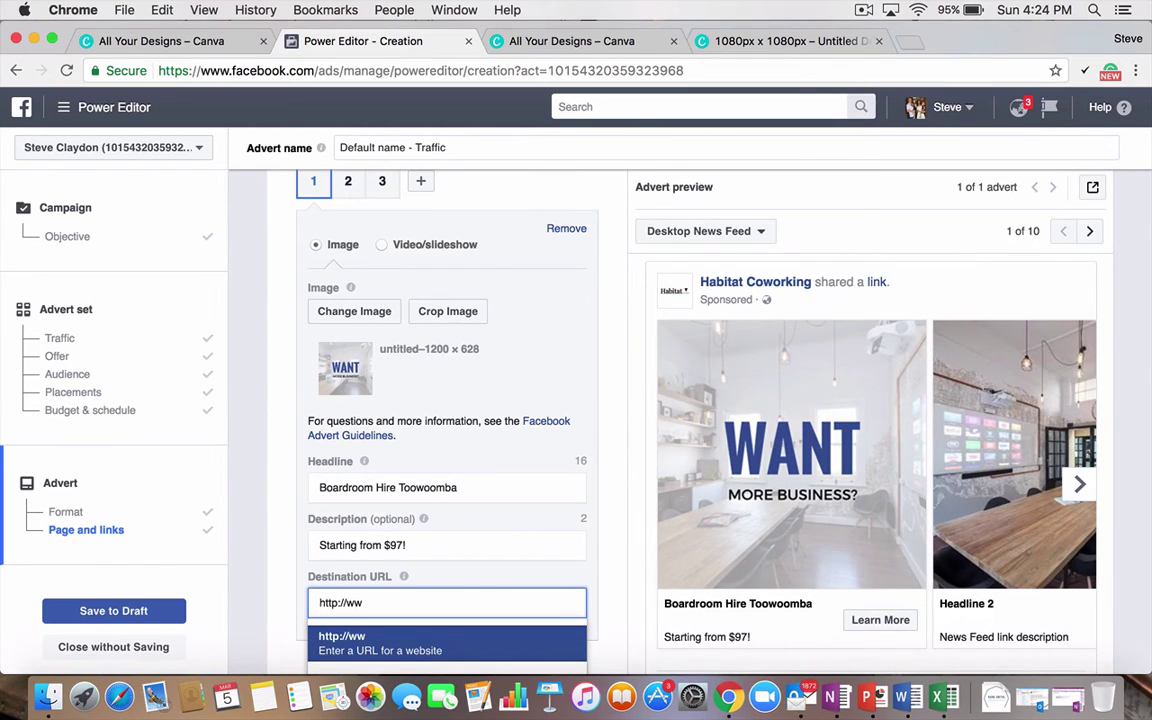
pyautogui.write('w.habitatcoworking.com.au')
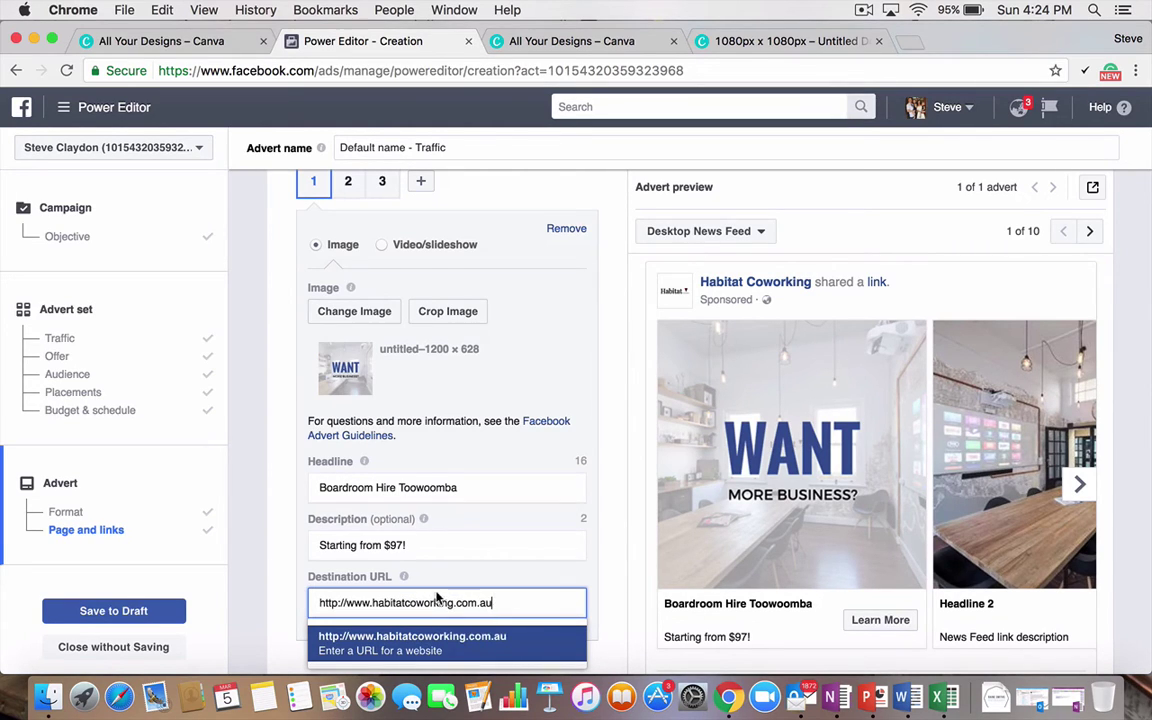
pyautogui.scroll(-2, 436, 597)
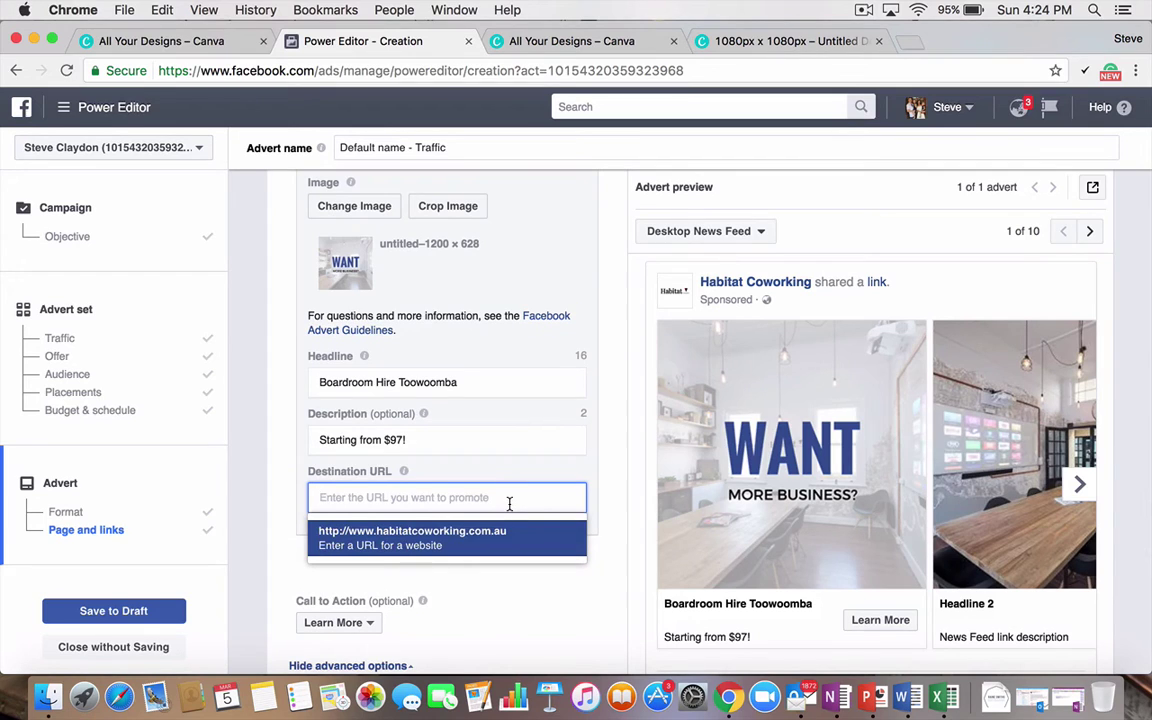
pyautogui.click(502, 533)
pyautogui.scroll(-3, 512, 612)
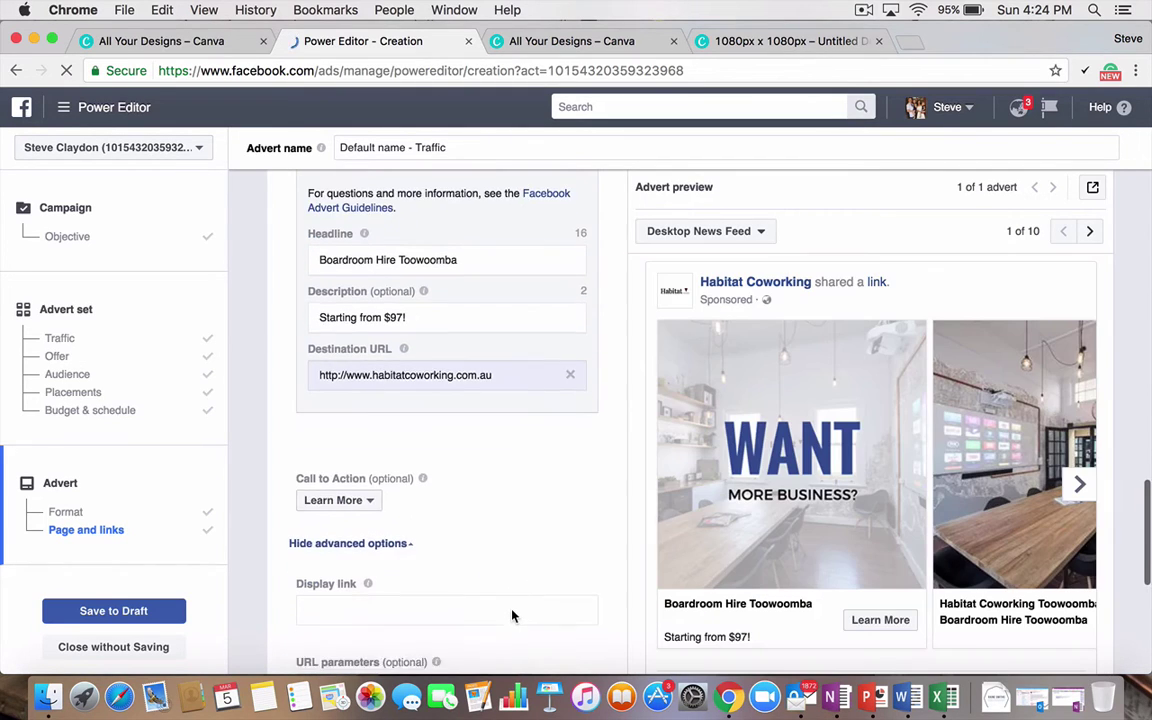
pyautogui.scroll(-2, 502, 603)
# Step: Open carousel card 2 and check the warning on its destination URL
pyautogui.scroll(5, 503, 600)
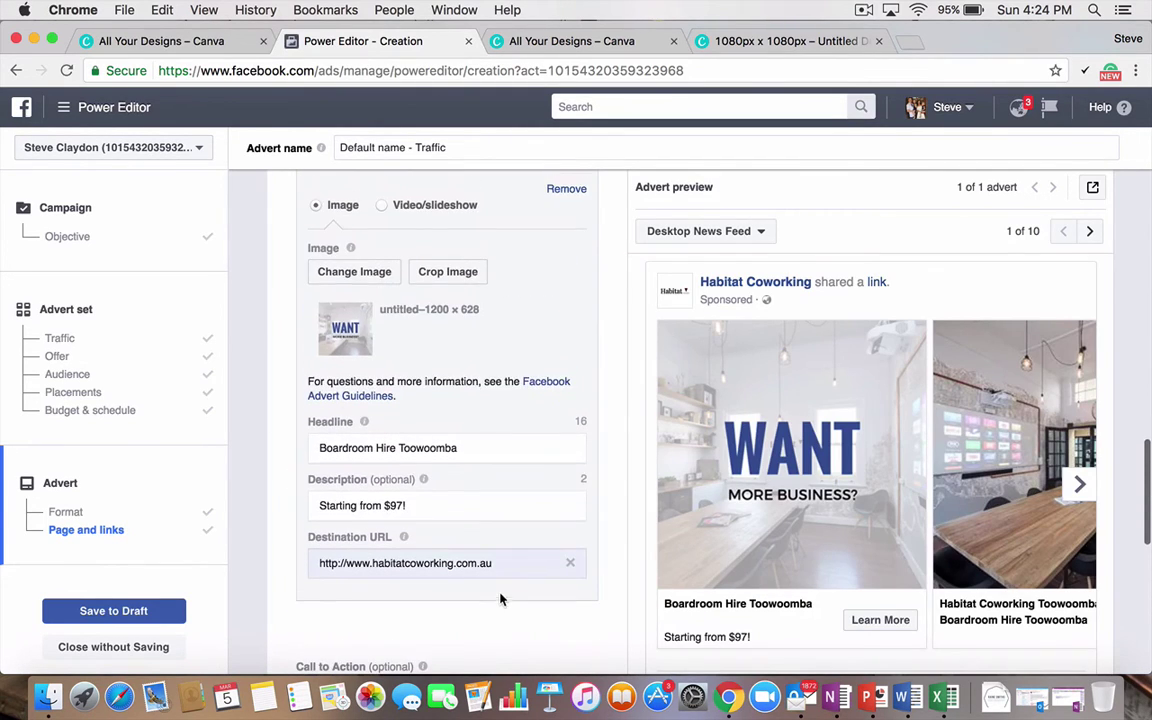
pyautogui.scroll(1, 439, 467)
pyautogui.click(348, 263)
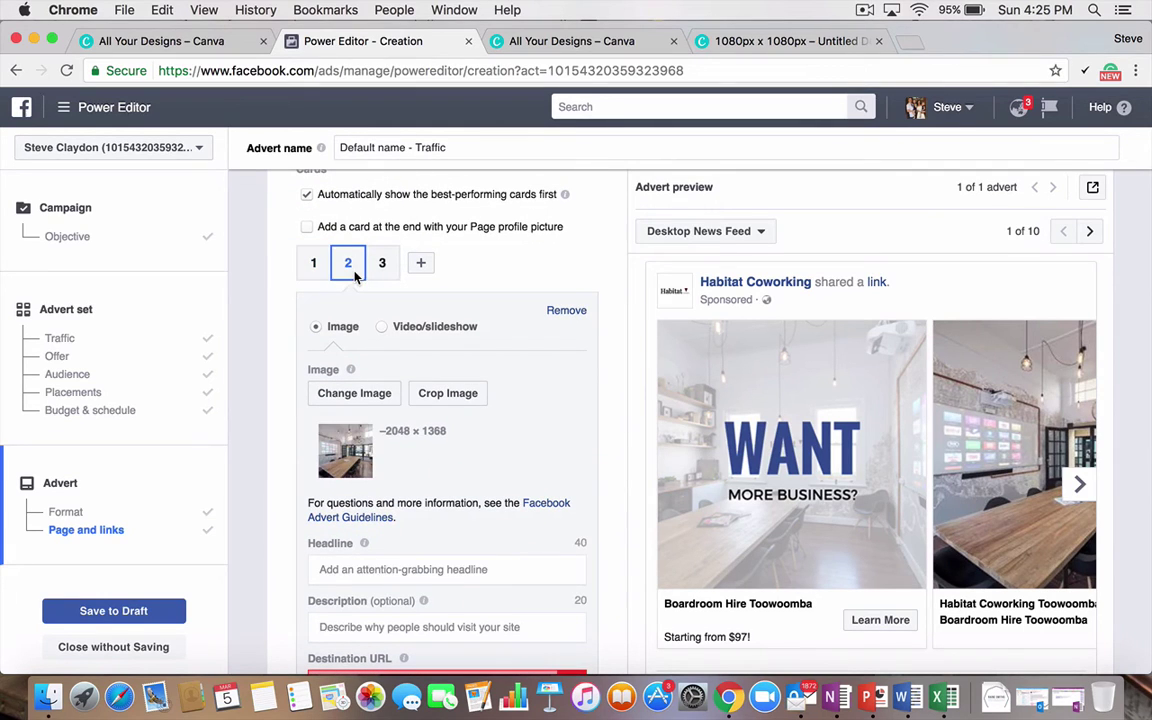
pyautogui.scroll(-3, 437, 429)
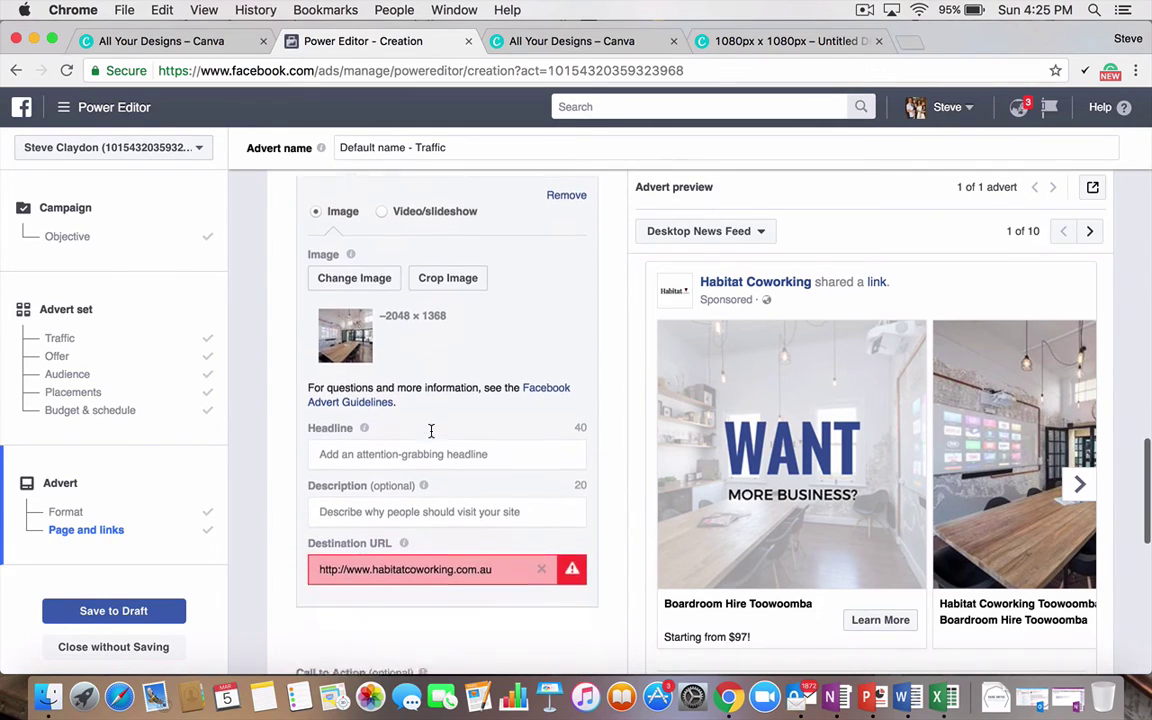
pyautogui.tripleClick(493, 566)
pyautogui.moveTo(572, 570)
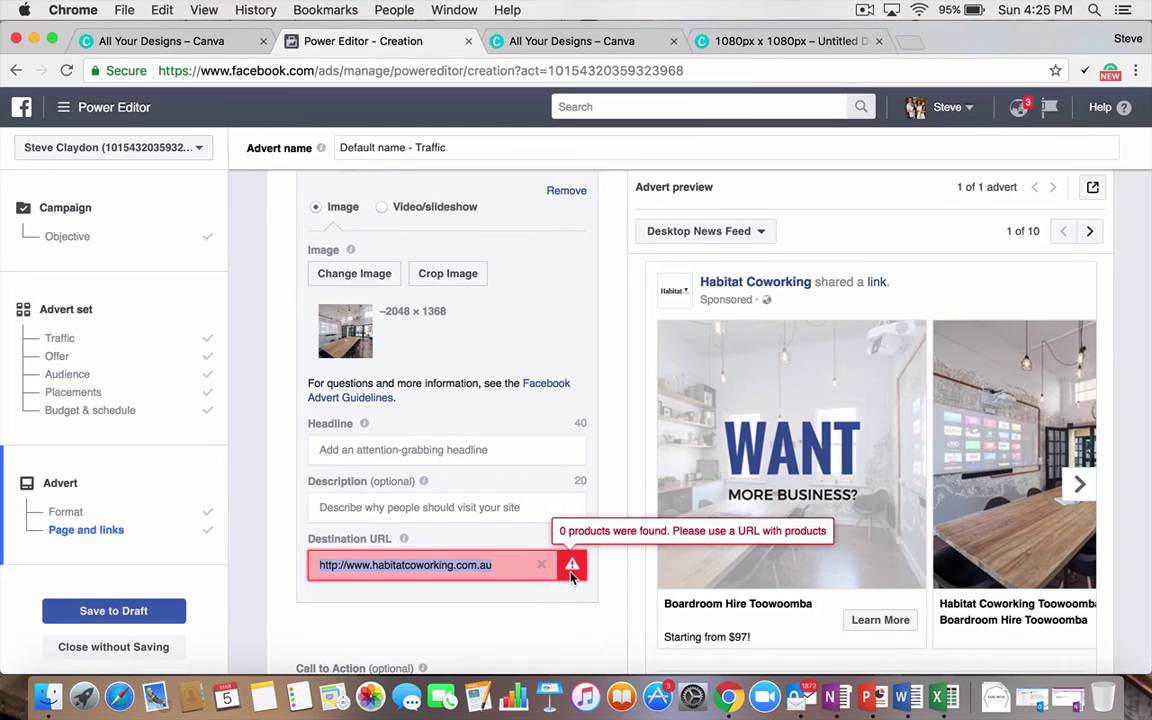
pyautogui.click(493, 566)
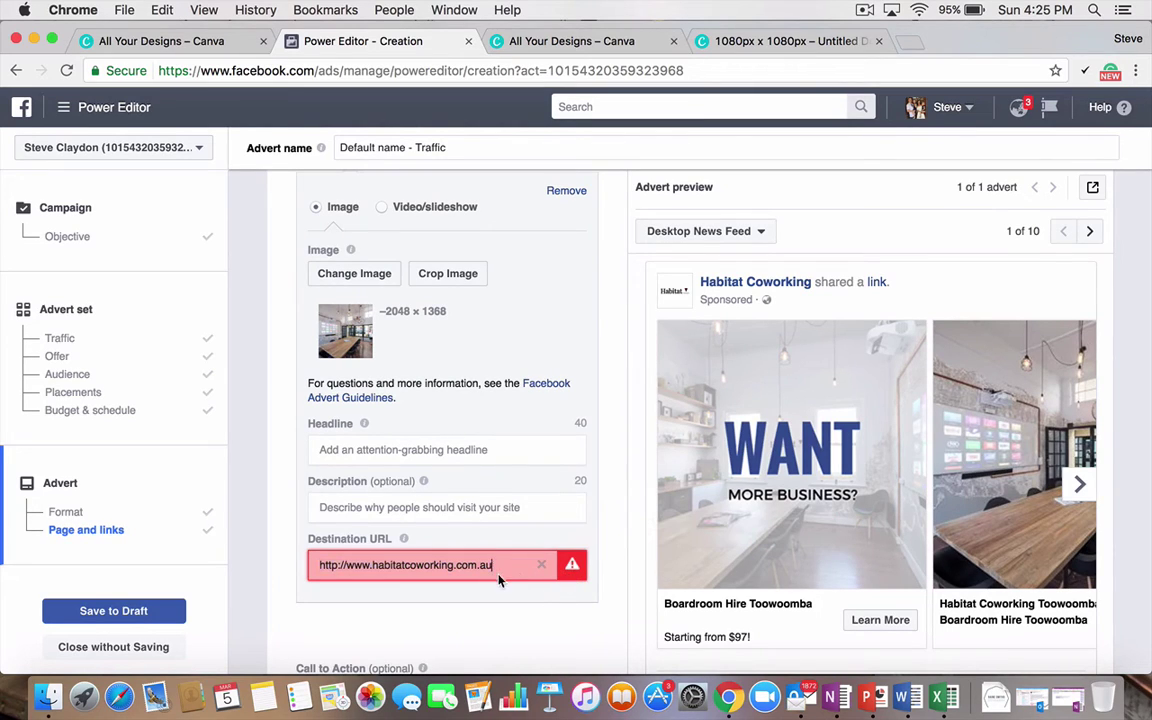
# Step: Give card 2 the headline "Boardroom Hire Toowoomba" and the description "Starting from $97"
pyautogui.click(406, 452)
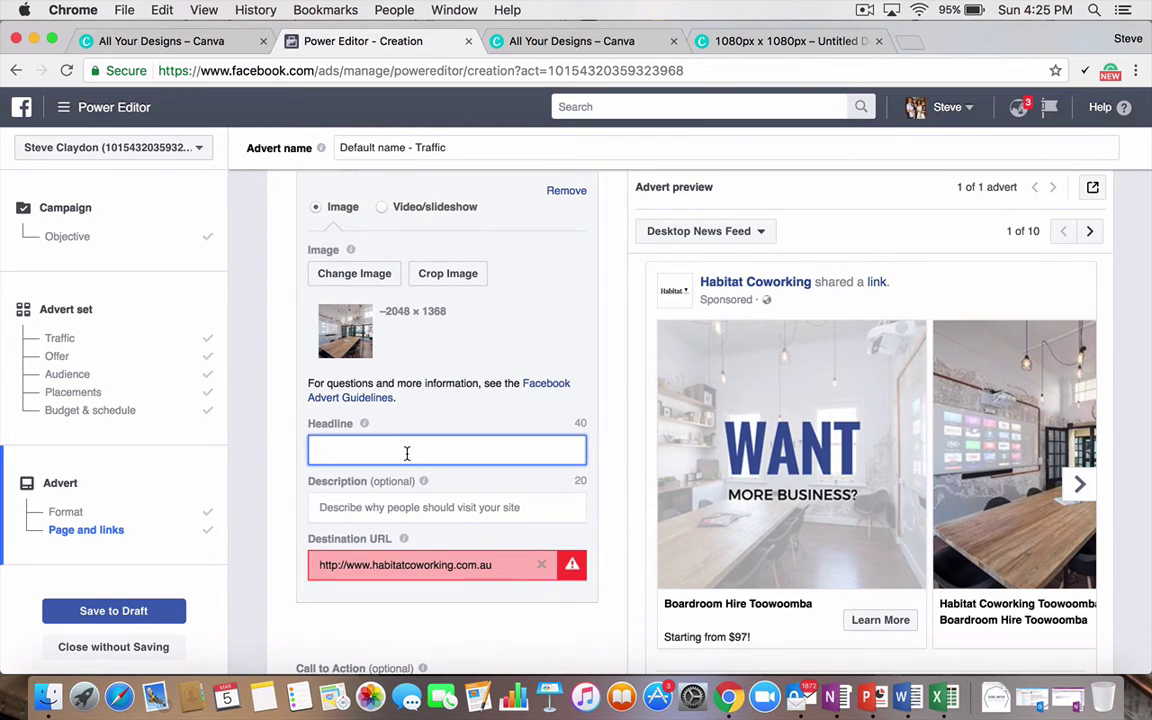
pyautogui.scroll(1, 407, 458)
pyautogui.write('Boardroom Hire Toowoomba')
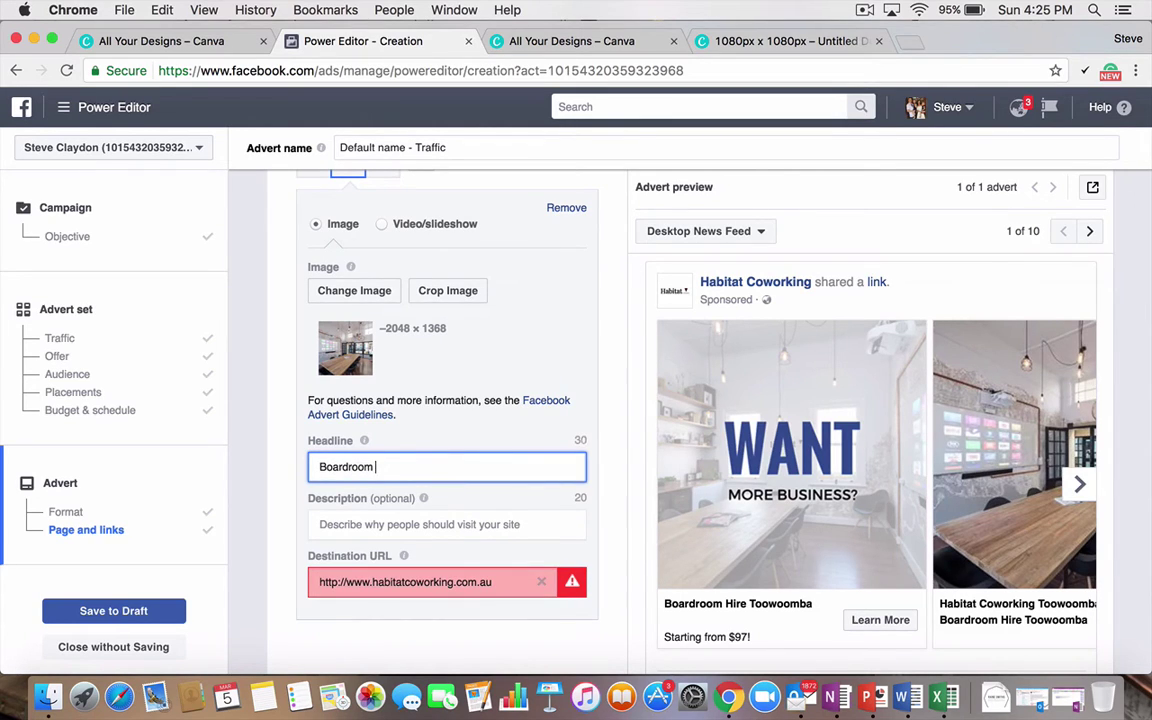
pyautogui.click(478, 526)
pyautogui.write('Start')
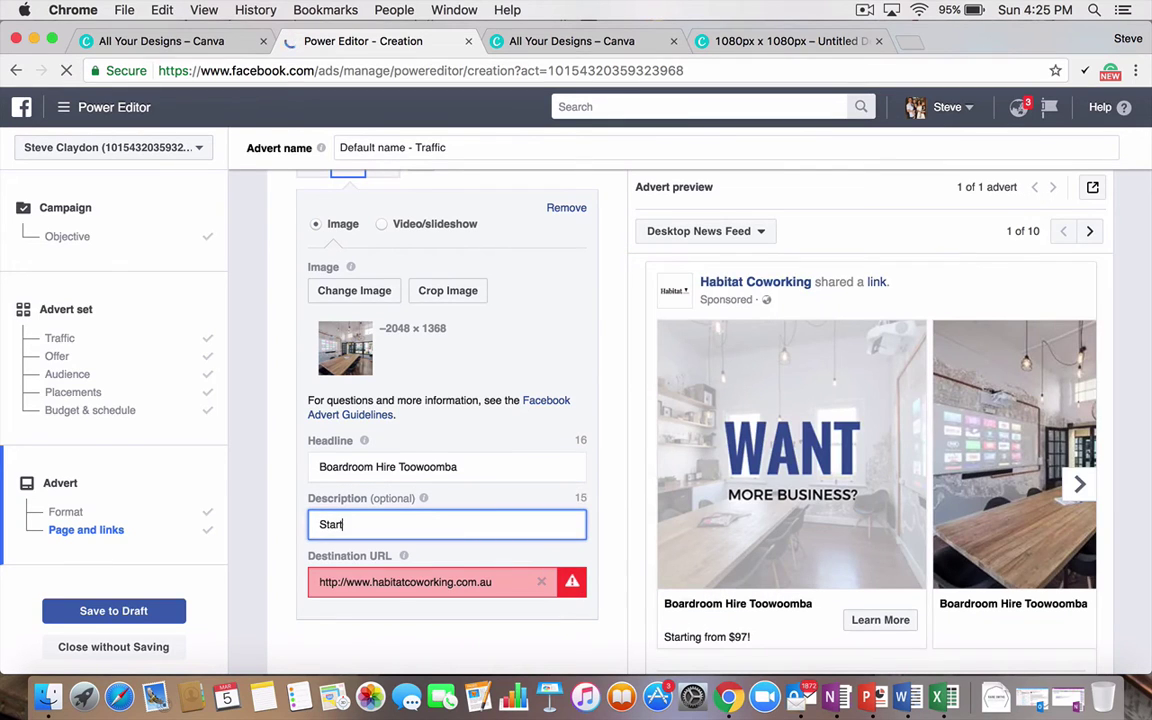
pyautogui.write('ing from')
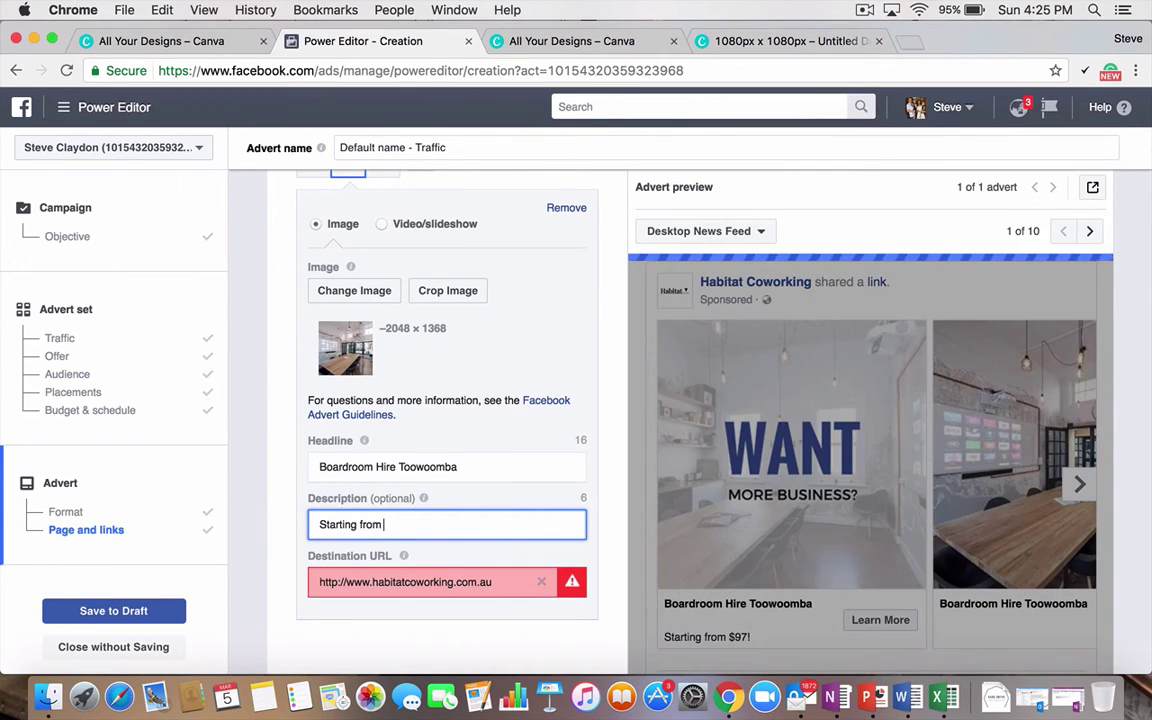
pyautogui.write(' $97')
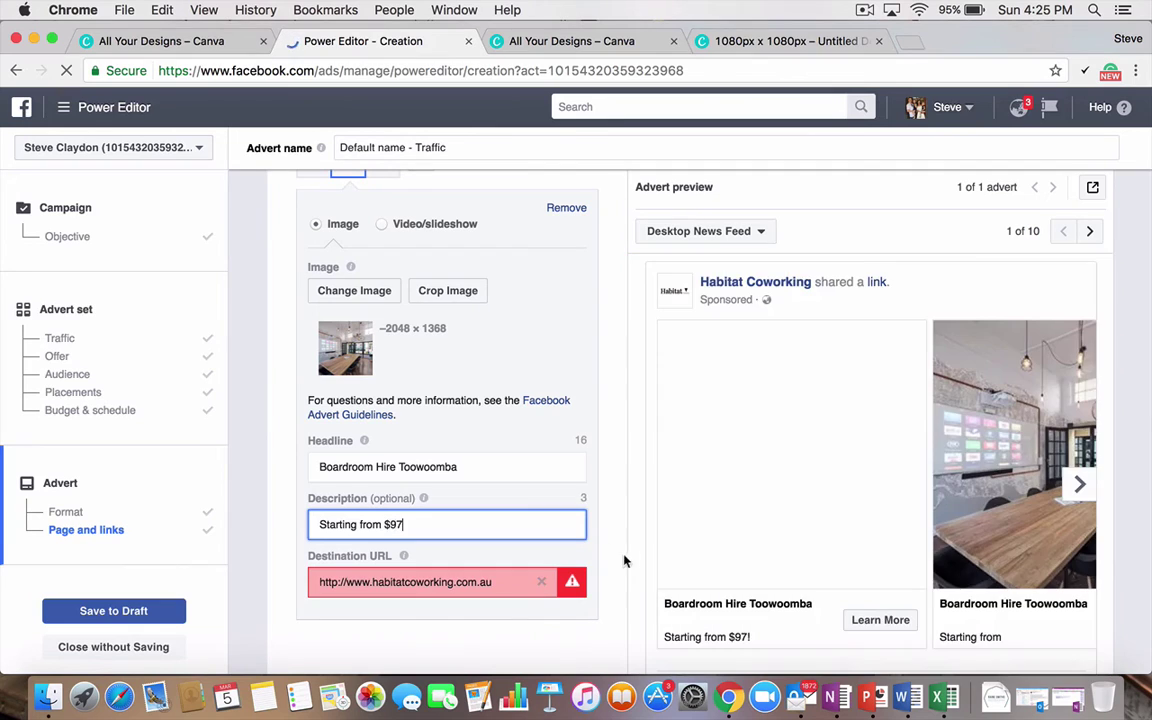
pyautogui.click(505, 580)
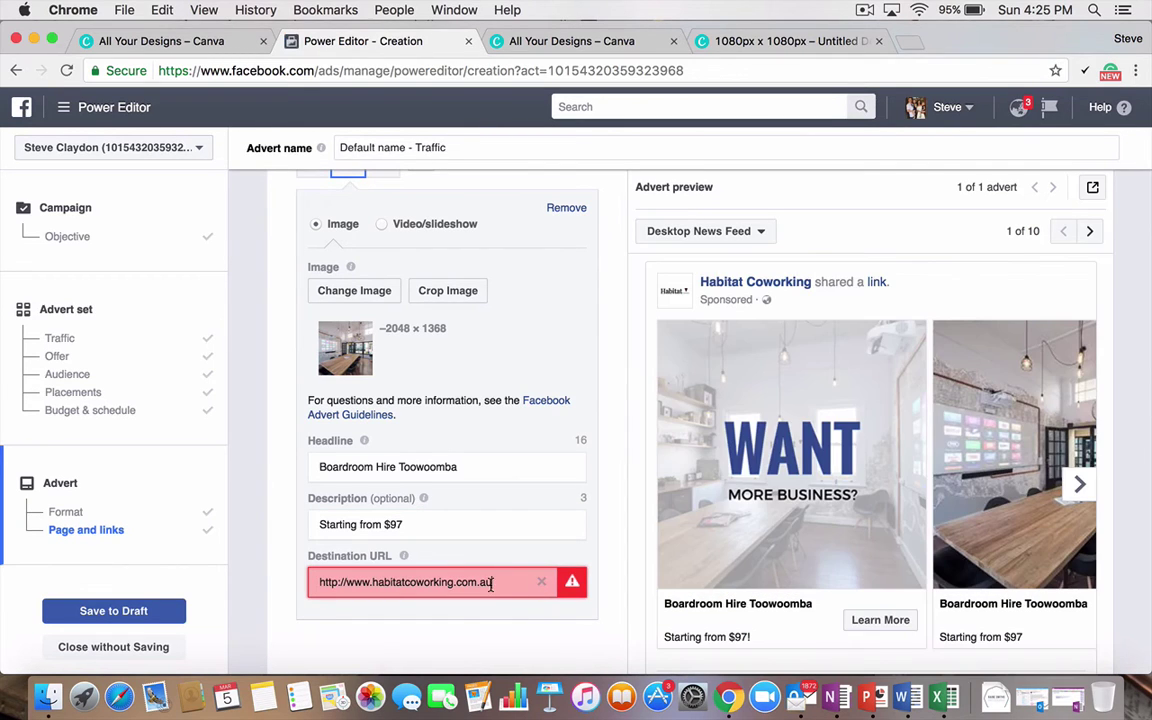
pyautogui.moveTo(500, 582); pyautogui.dragTo(247, 590)
pyautogui.press('BackSpace')
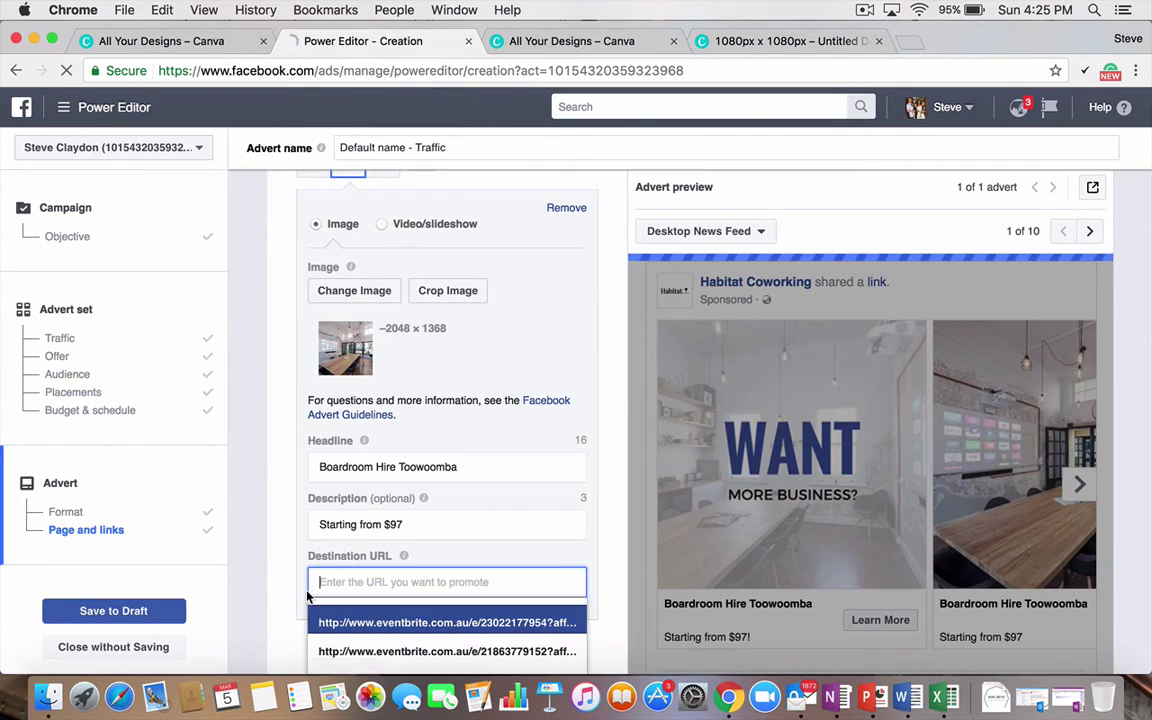
pyautogui.write('http://www.')
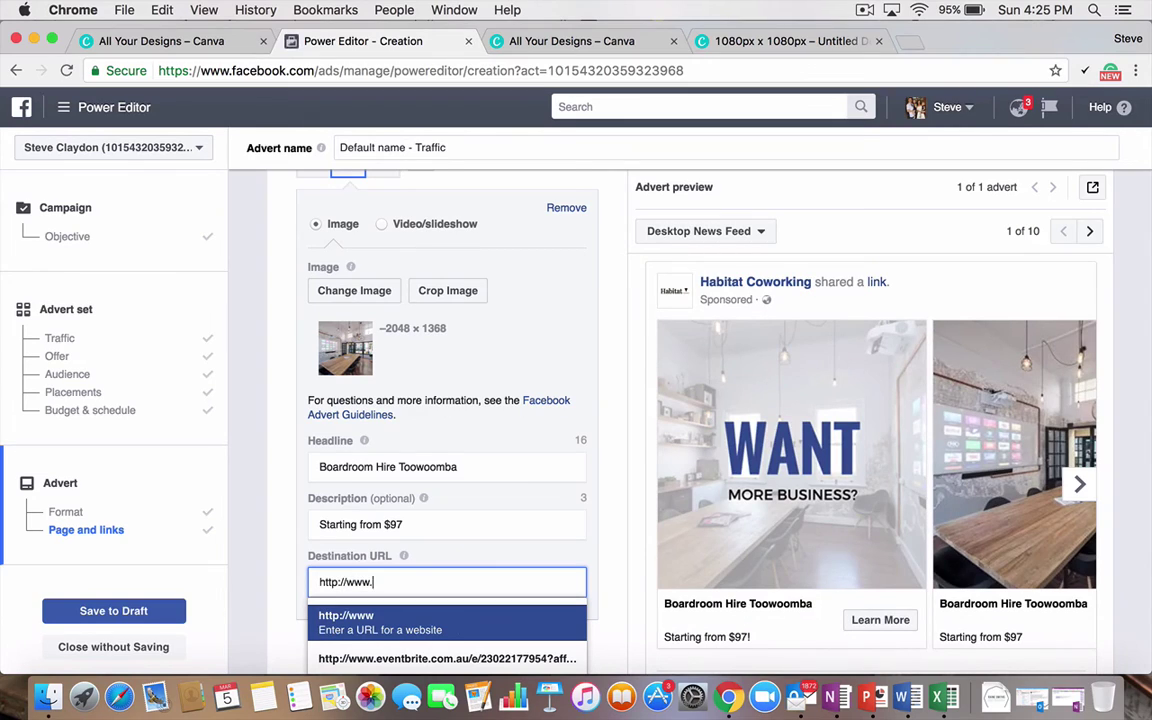
pyautogui.write('habitatcoworking.com.au')
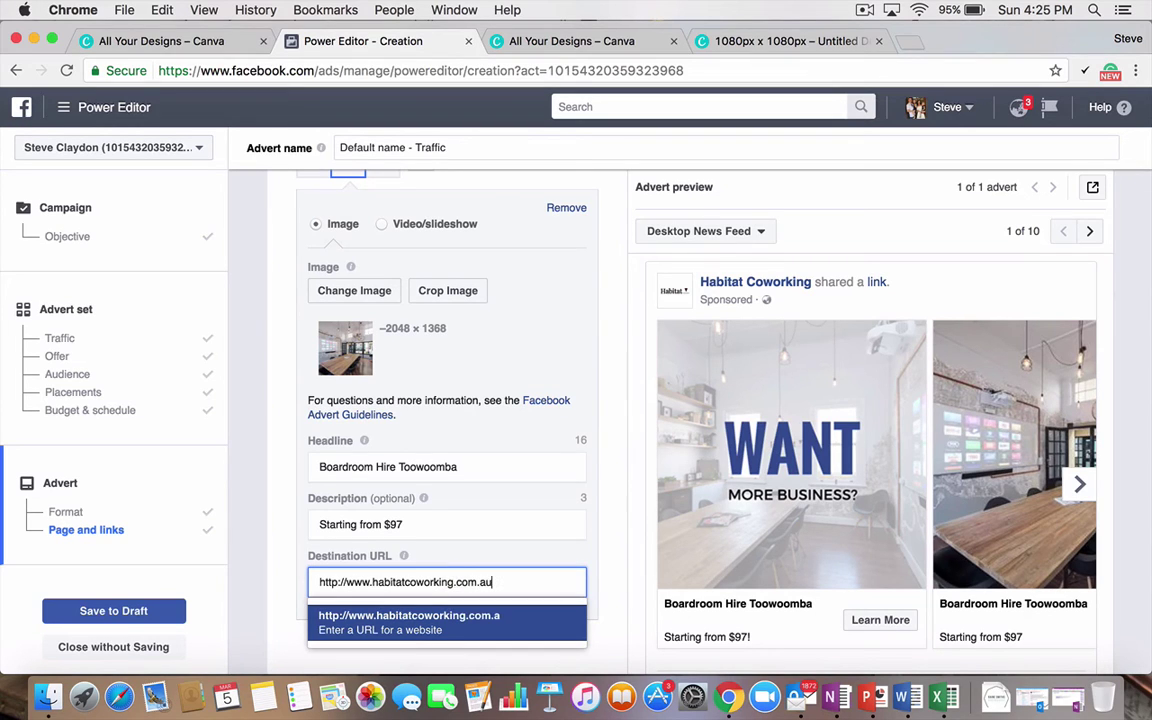
pyautogui.click(453, 555)
pyautogui.scroll(-3, 442, 596)
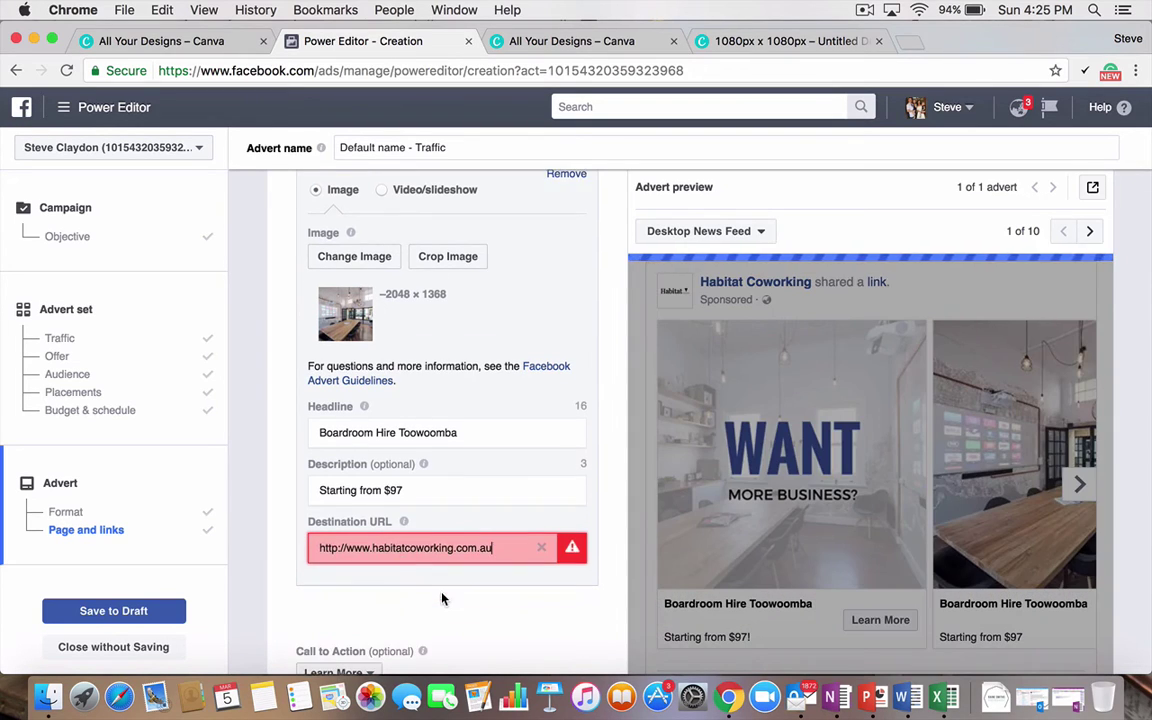
pyautogui.scroll(-1, 447, 563)
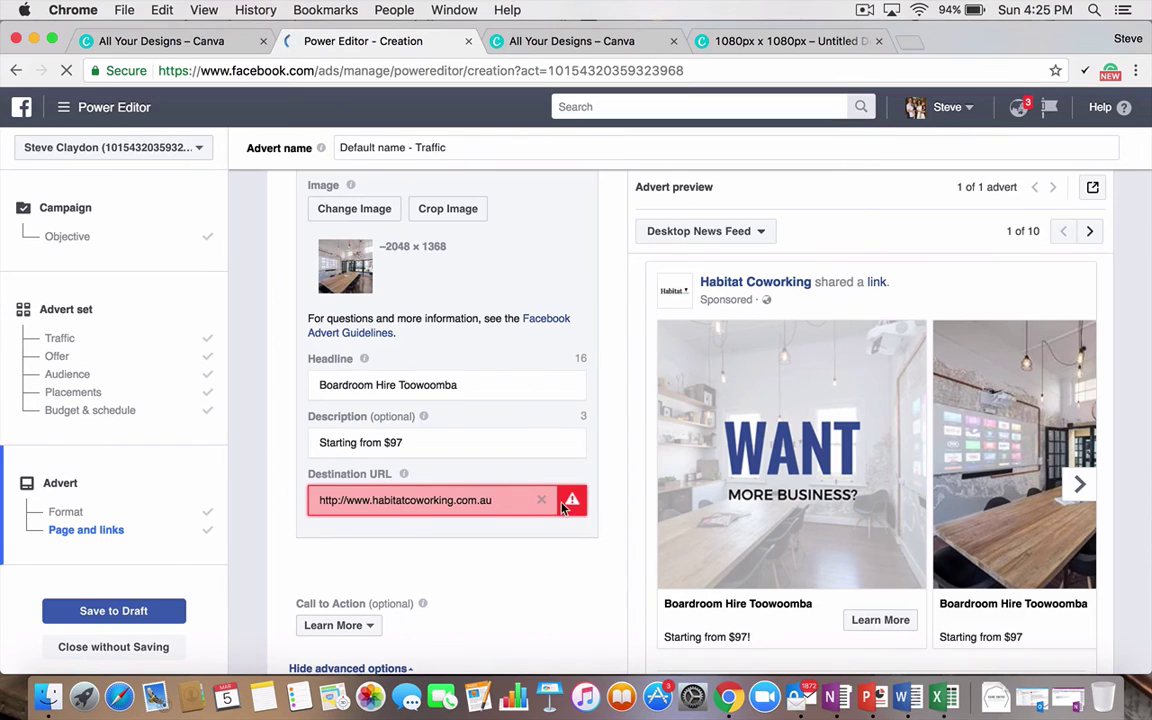
pyautogui.moveTo(573, 505)
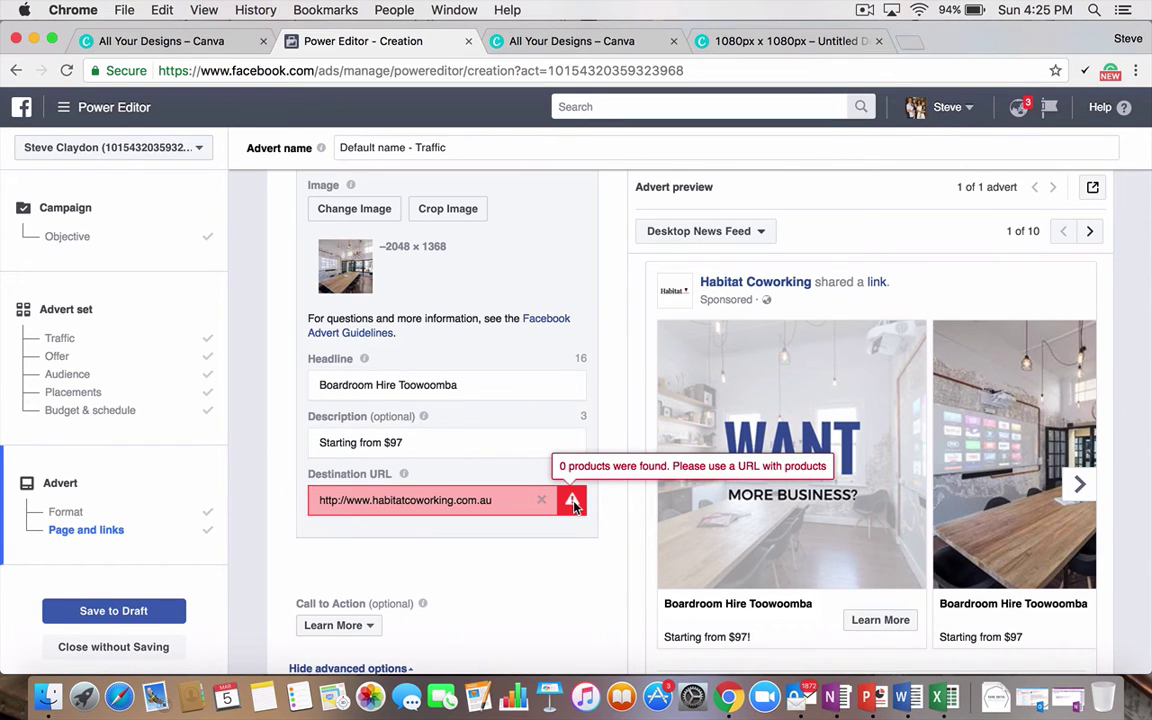
pyautogui.scroll(7, 532, 494)
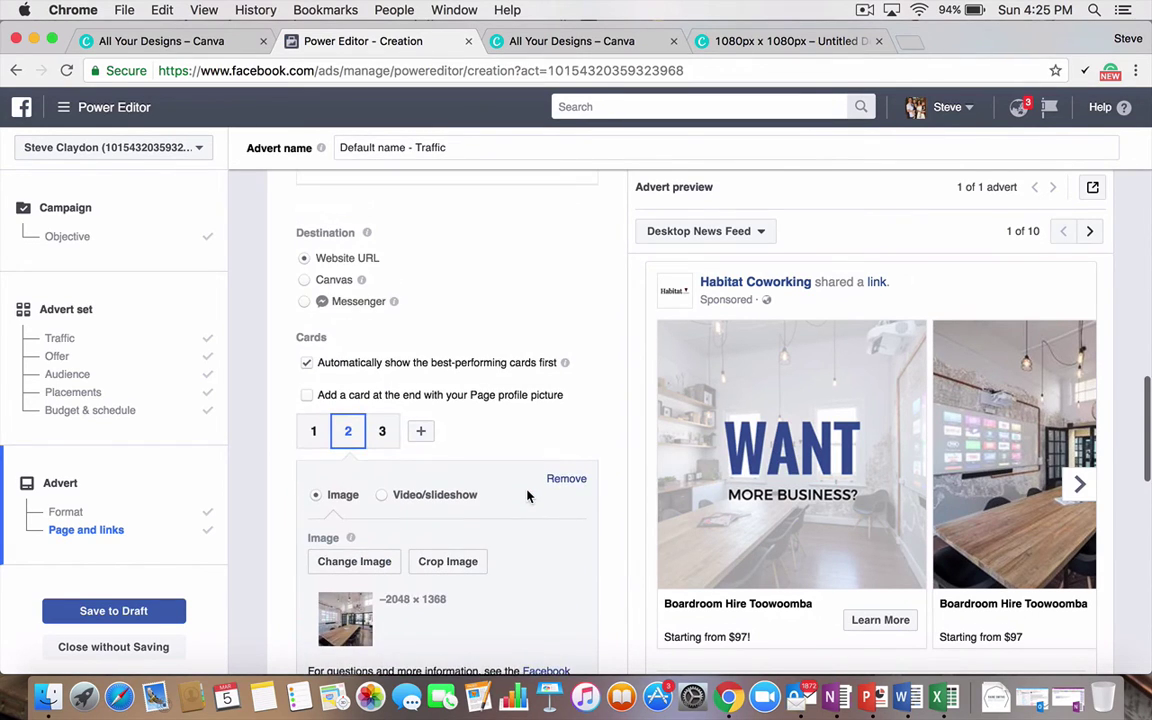
# Step: Review the carousel advert's cards, call to action, display link, tracking options and the warning about advert reach
pyautogui.scroll(4, 528, 496)
pyautogui.scroll(4, 523, 490)
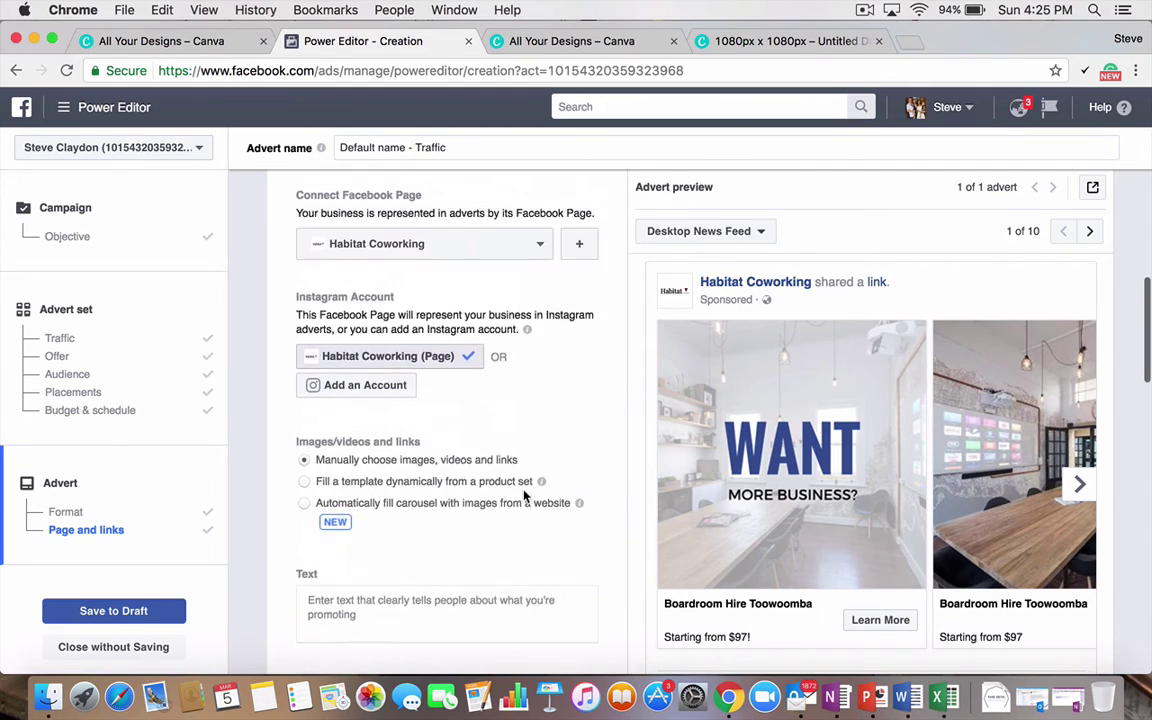
pyautogui.scroll(-6, 525, 497)
pyautogui.scroll(-5, 525, 497)
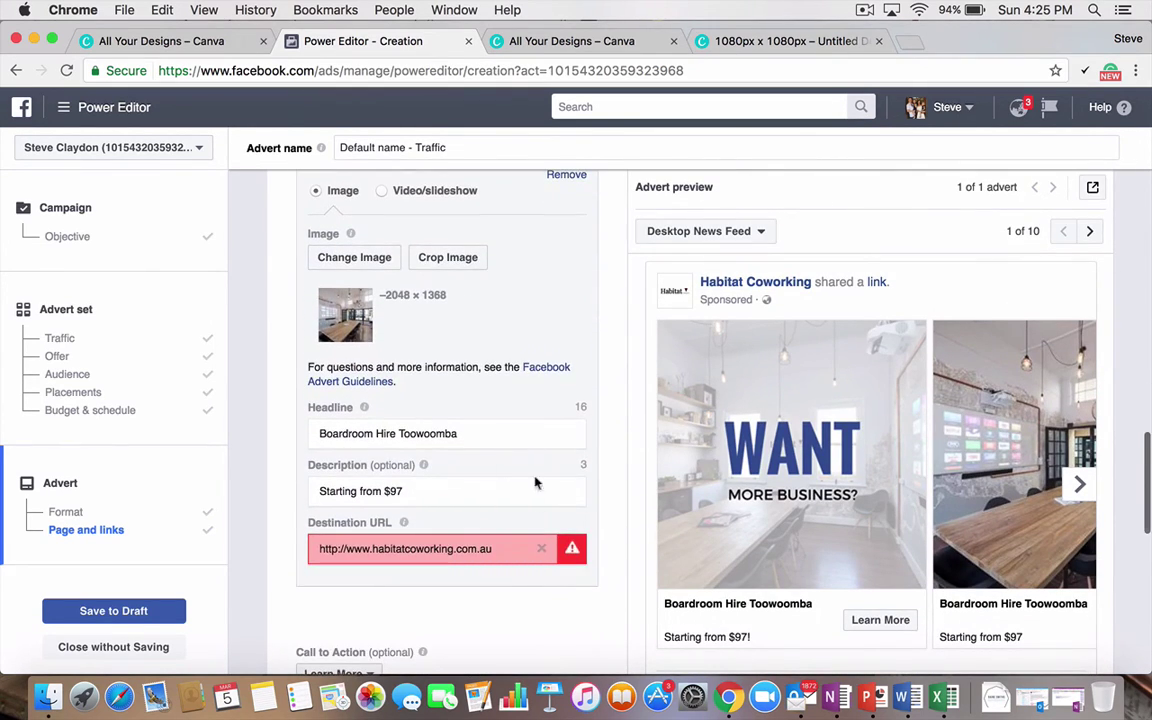
pyautogui.scroll(-5, 495, 490)
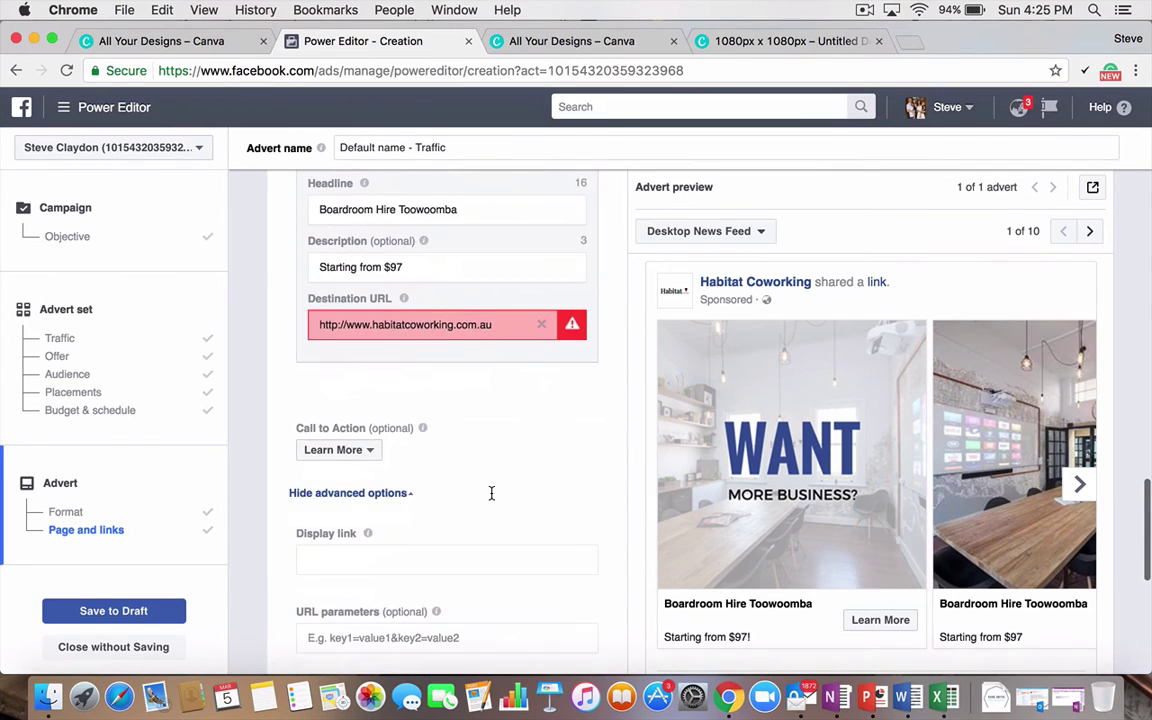
pyautogui.click(418, 421)
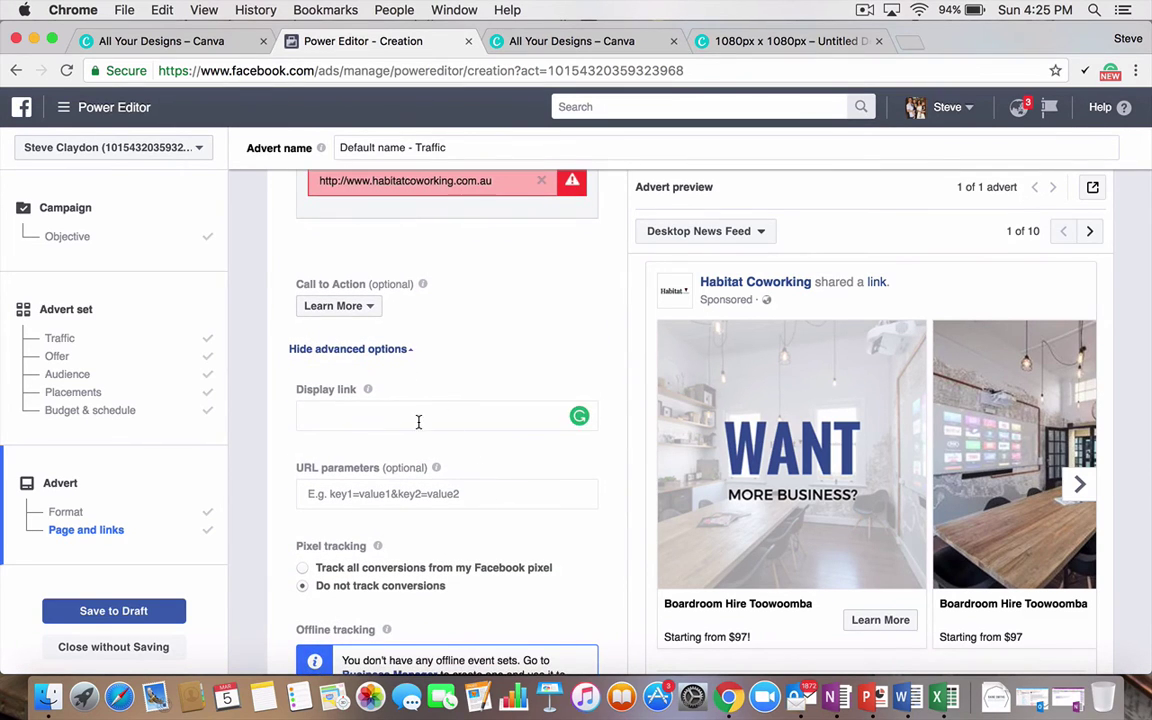
pyautogui.scroll(-5, 490, 514)
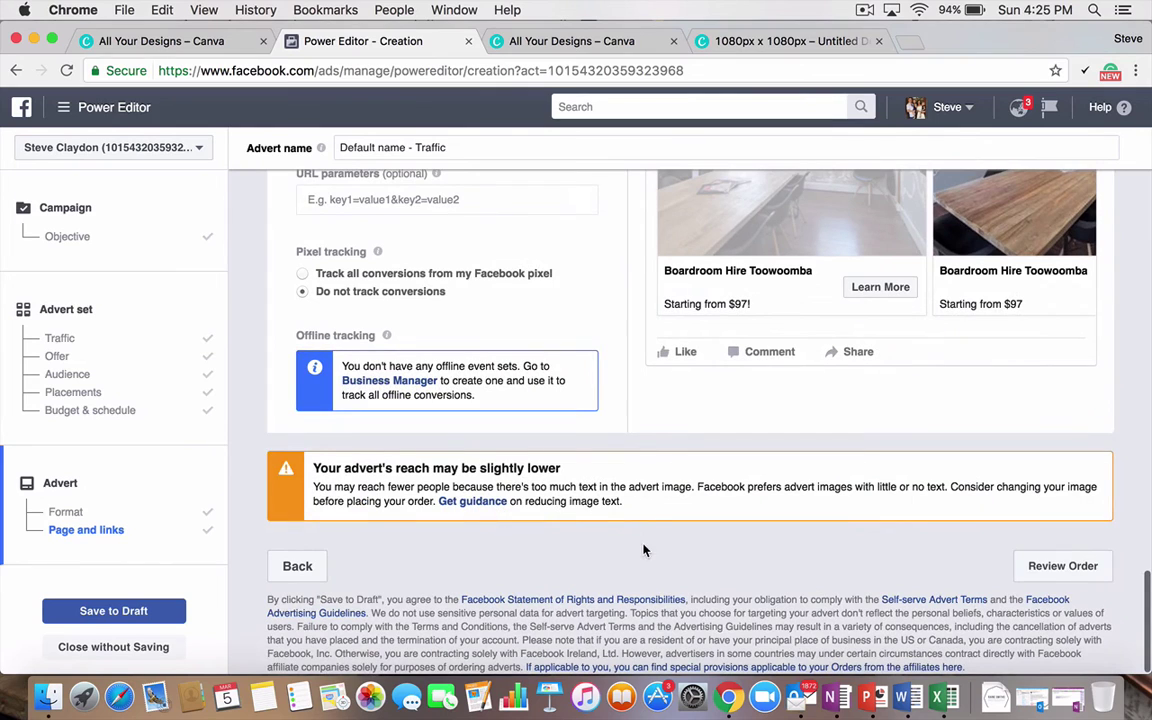
pyautogui.scroll(4, 906, 545)
pyautogui.scroll(-4, 906, 545)
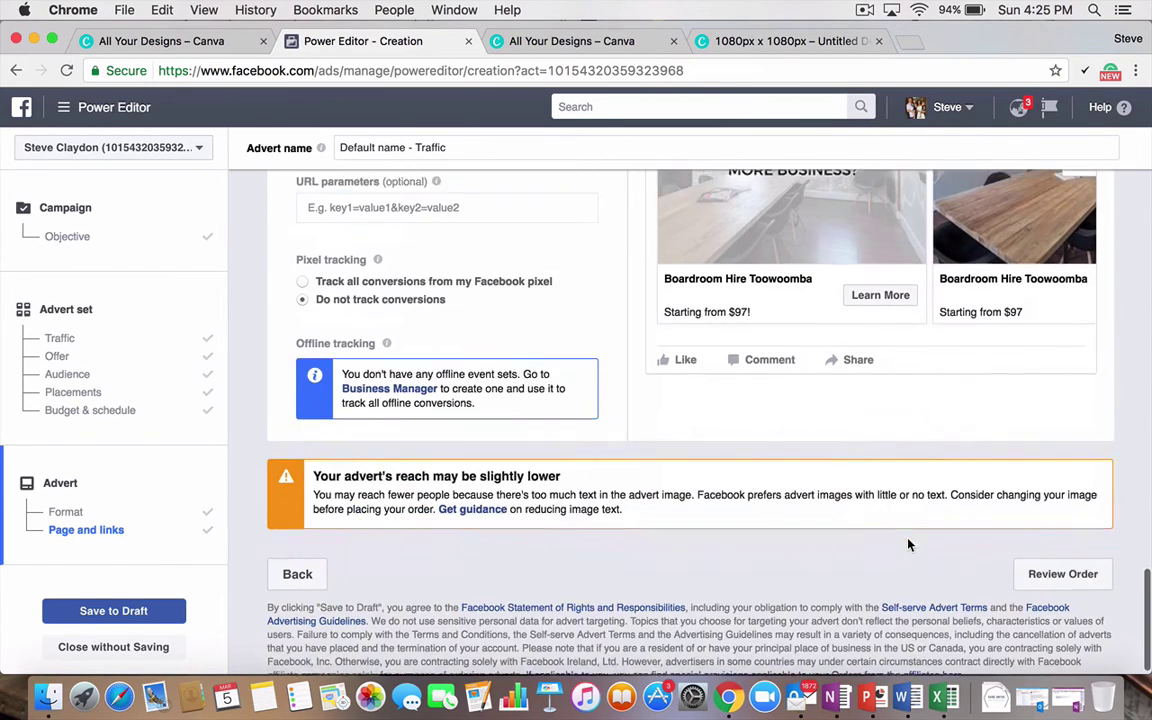
pyautogui.scroll(4, 635, 520)
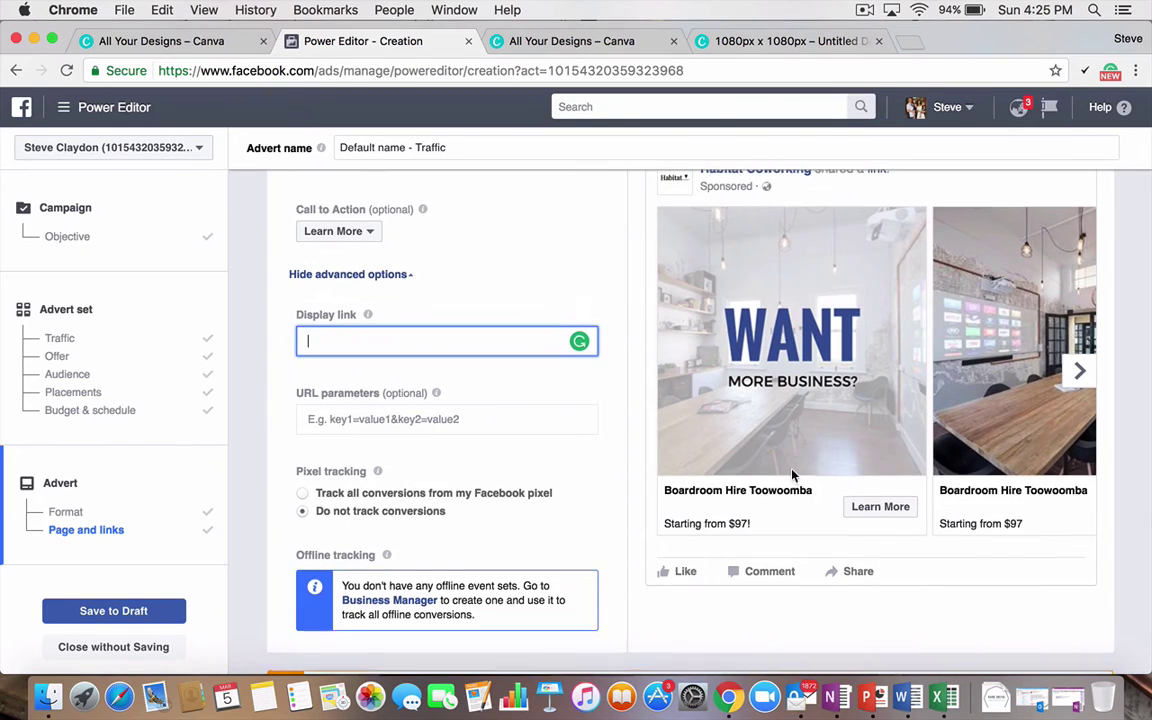
pyautogui.scroll(1, 792, 476)
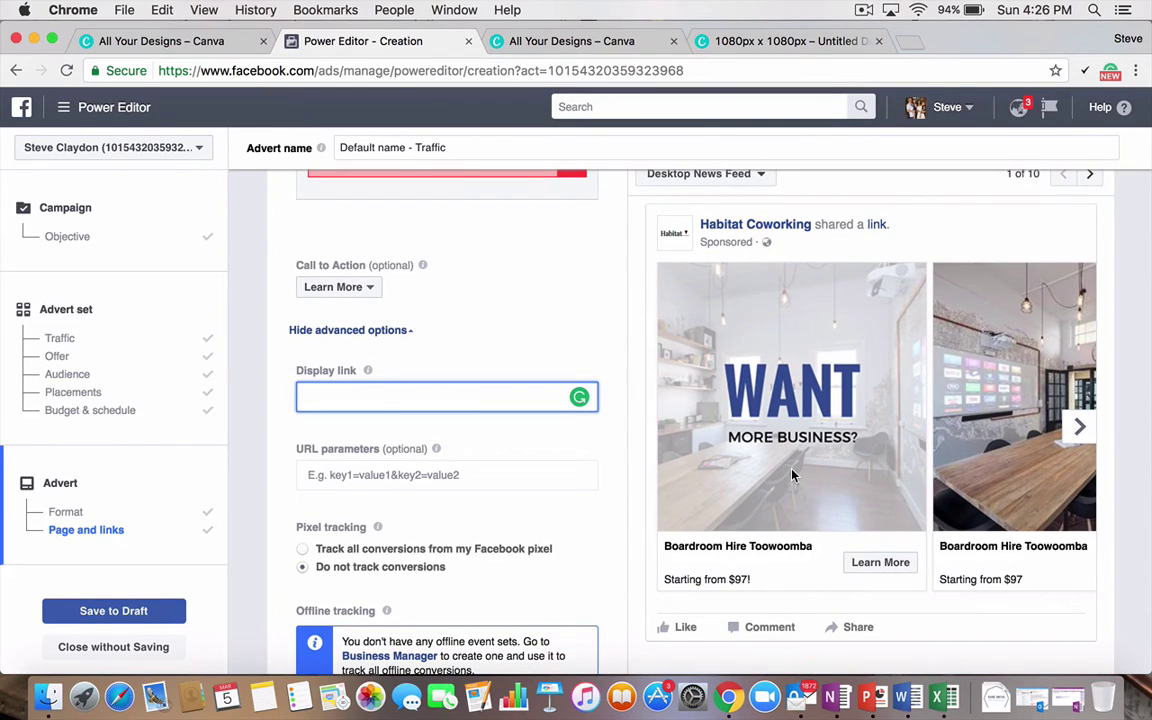
# Step: Switch the advert format to Single video and choose the "What Is Habitat?" video from the library
pyautogui.scroll(10, 792, 476)
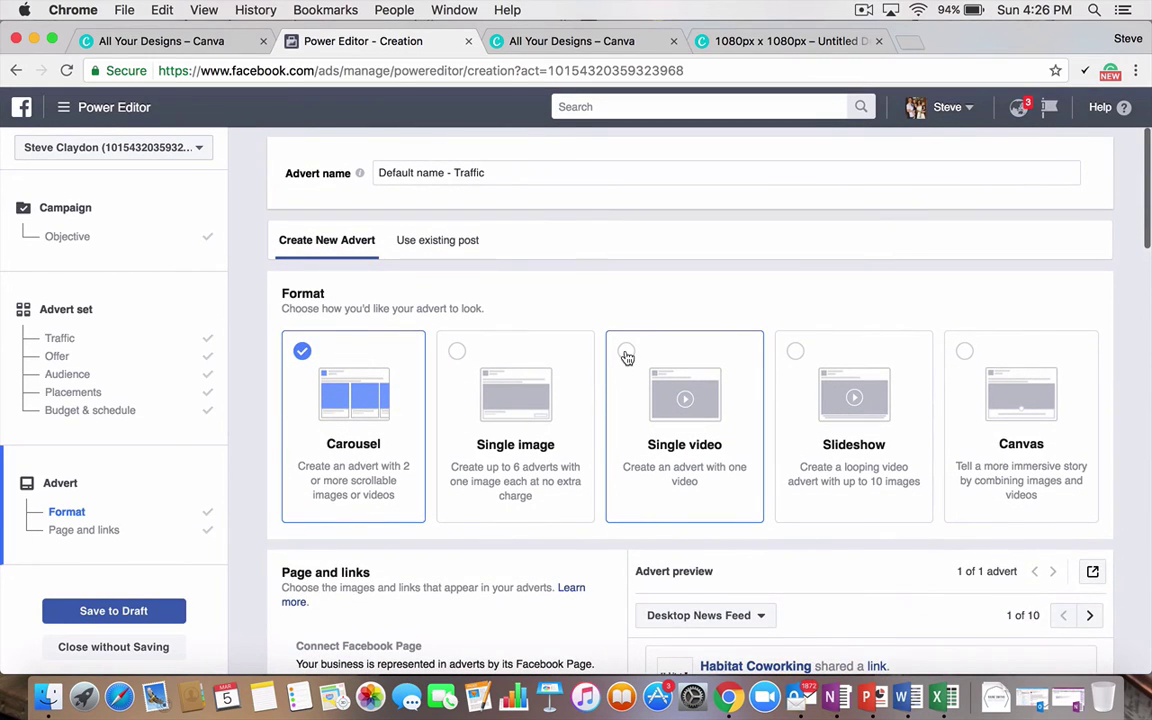
pyautogui.click(626, 353)
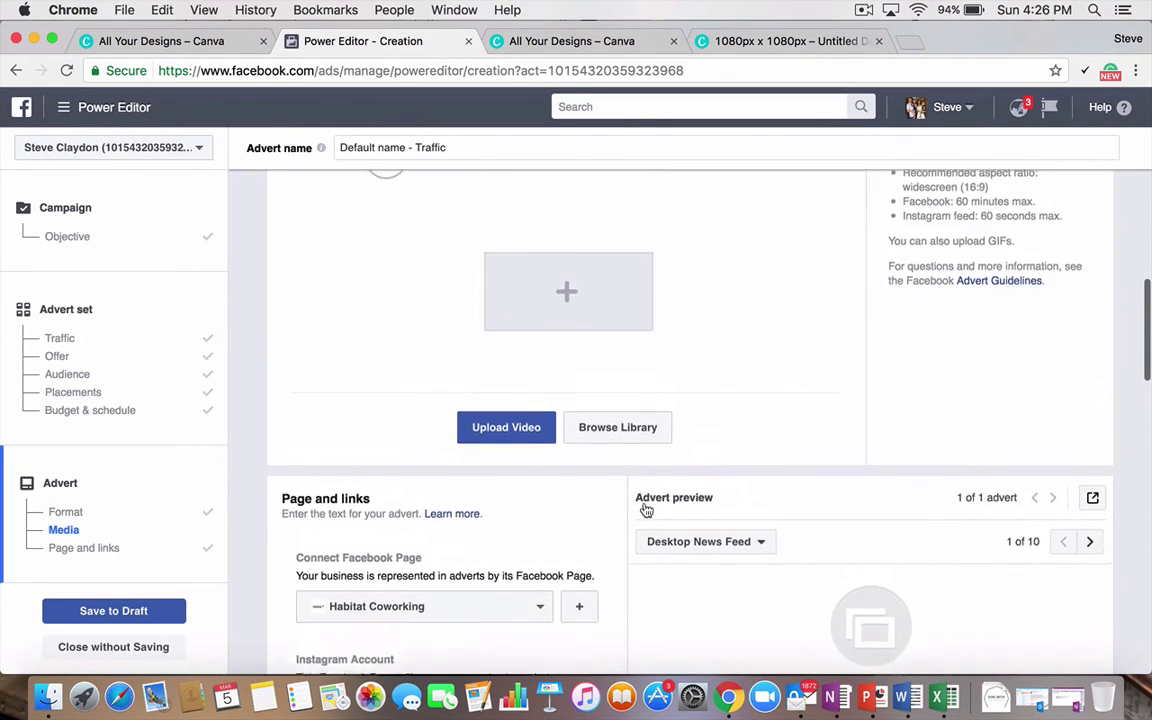
pyautogui.click(643, 465)
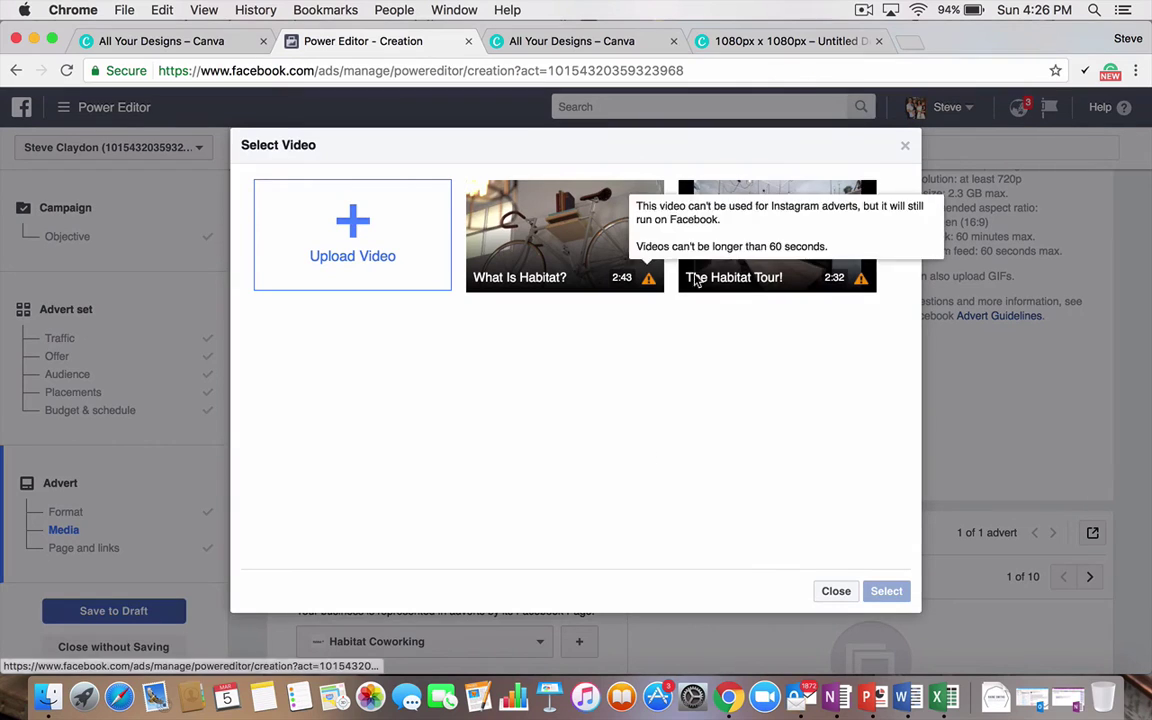
pyautogui.click(613, 277)
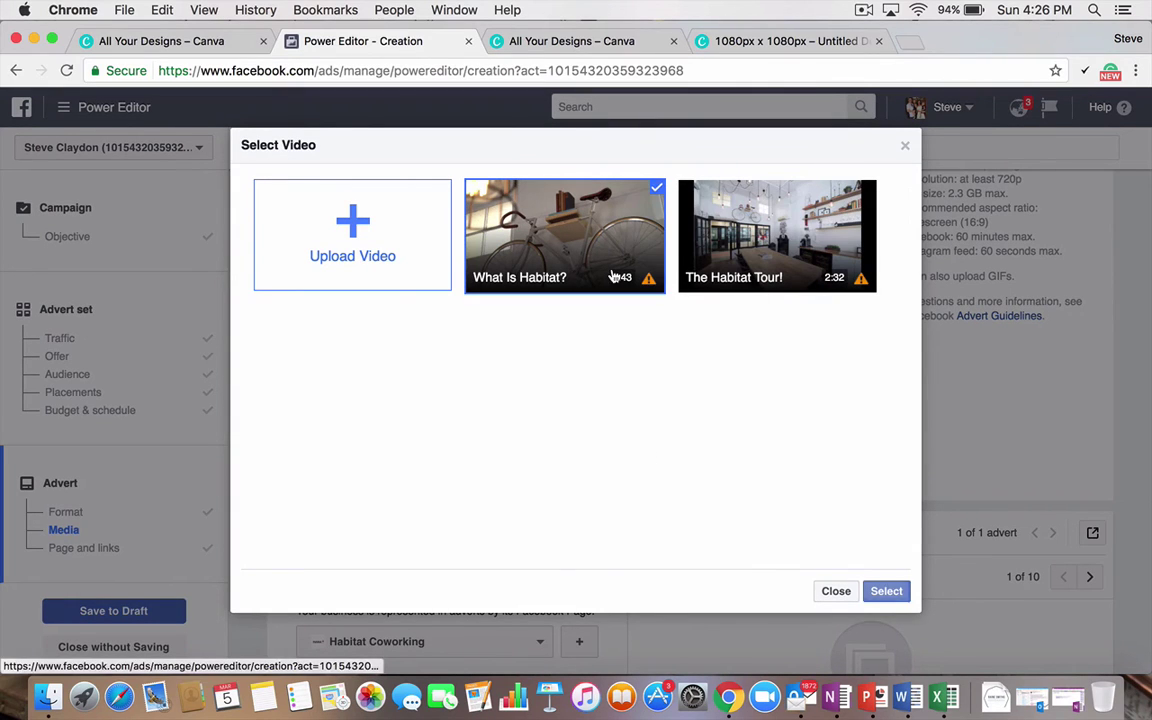
pyautogui.click(884, 592)
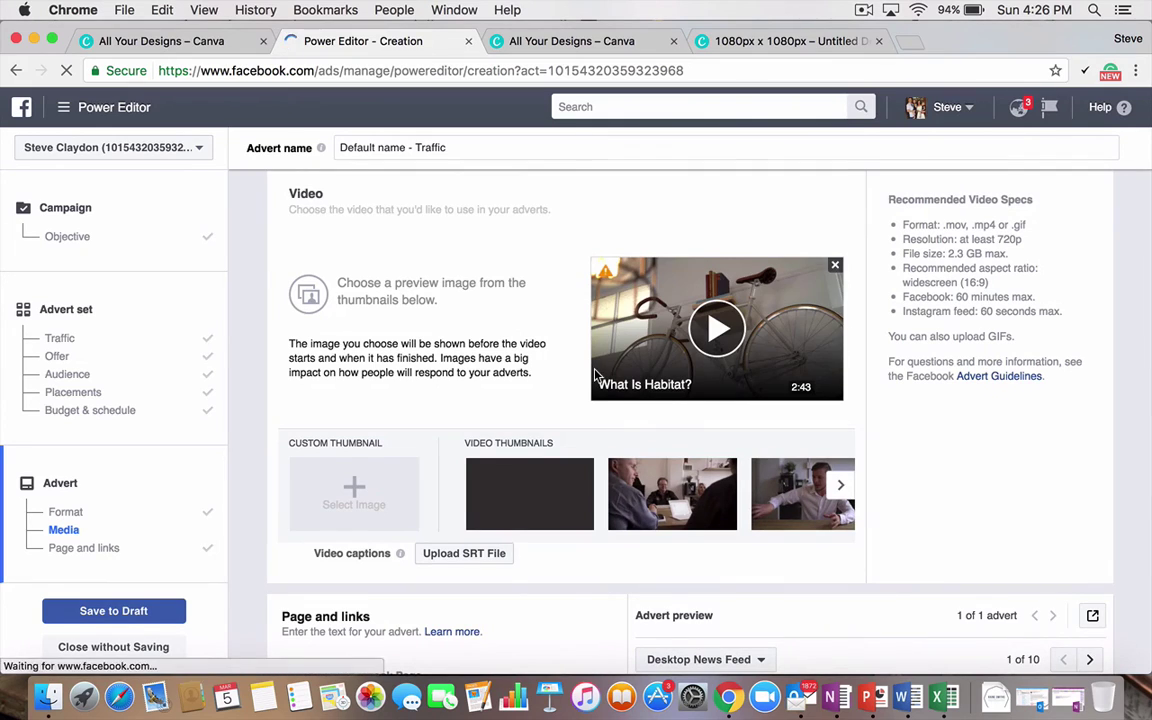
# Step: Browse through the available video thumbnails for the advert's preview image
pyautogui.click(840, 446)
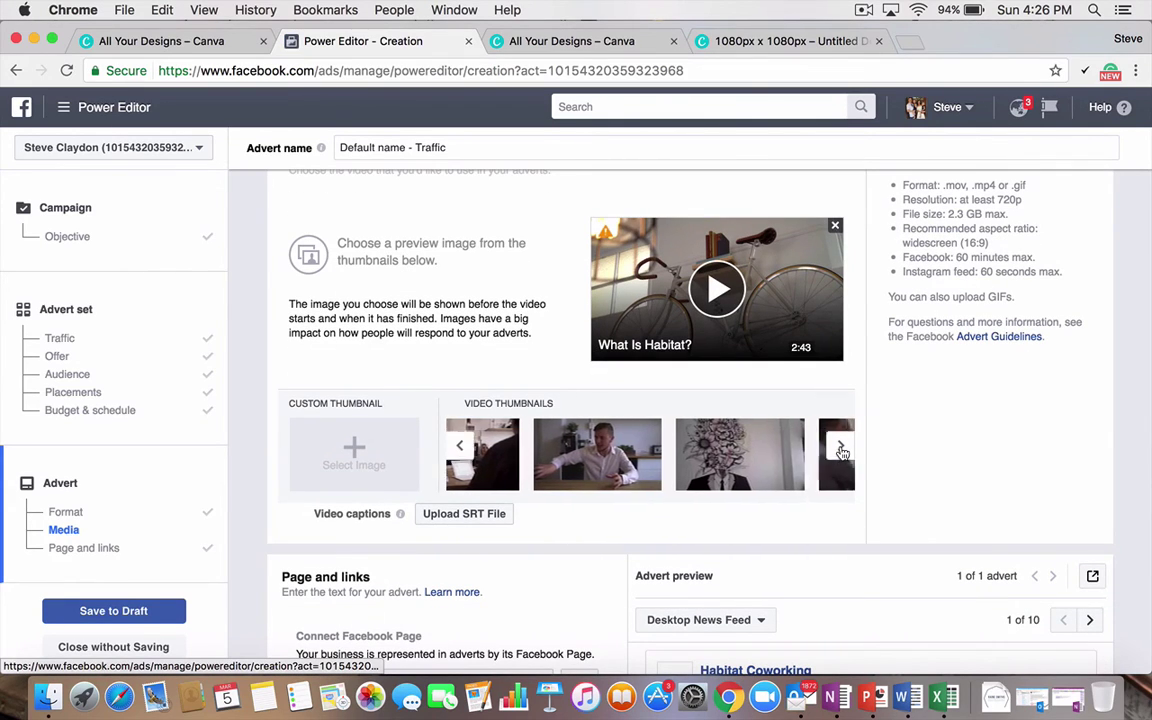
pyautogui.click(841, 448)
pyautogui.click(841, 448)
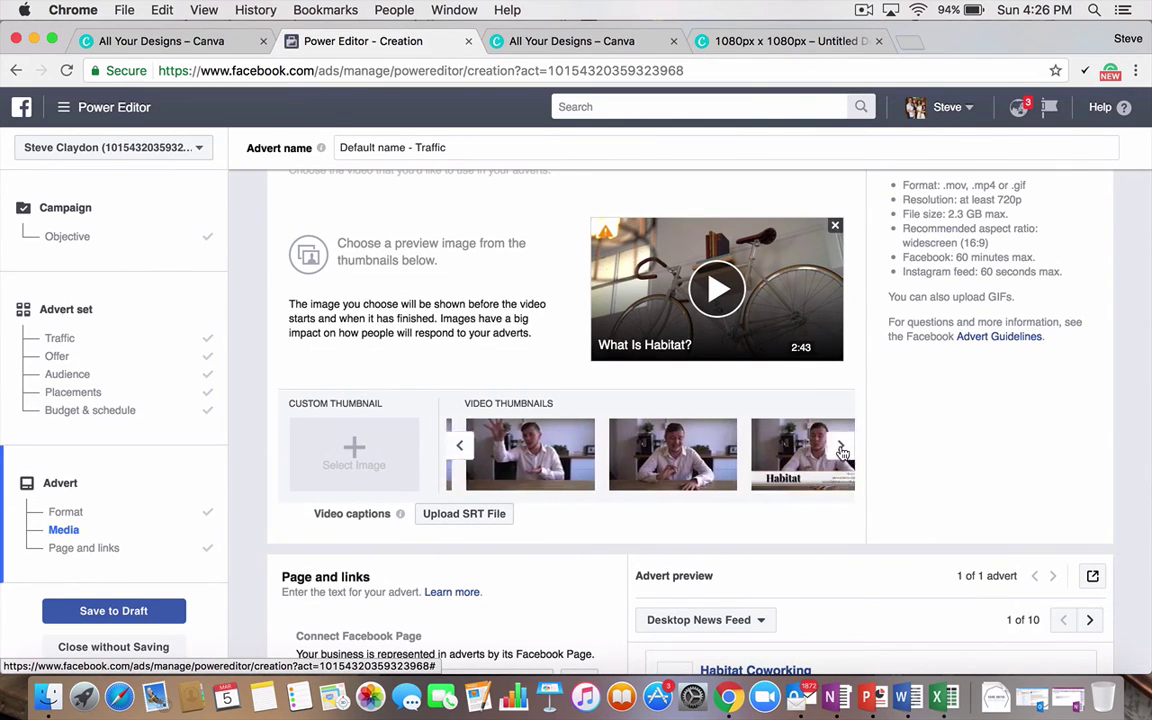
pyautogui.click(841, 448)
pyautogui.click(843, 454)
pyautogui.click(465, 440)
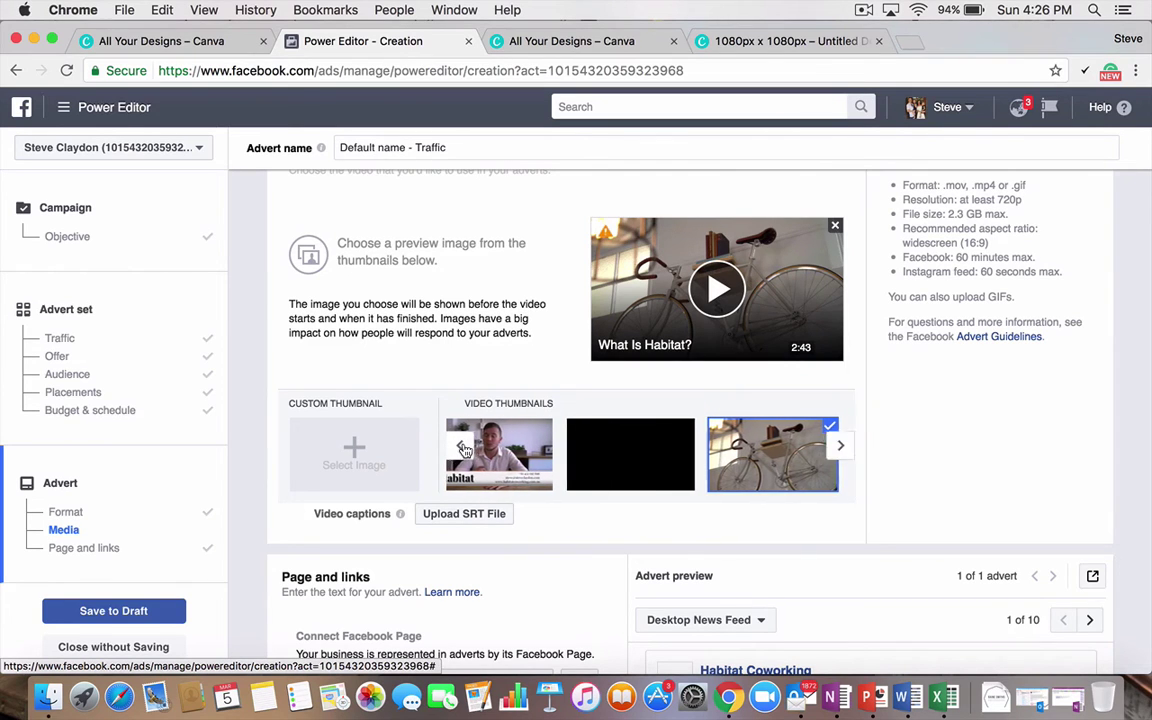
pyautogui.click(465, 444)
pyautogui.click(465, 447)
pyautogui.click(465, 450)
pyautogui.click(465, 450)
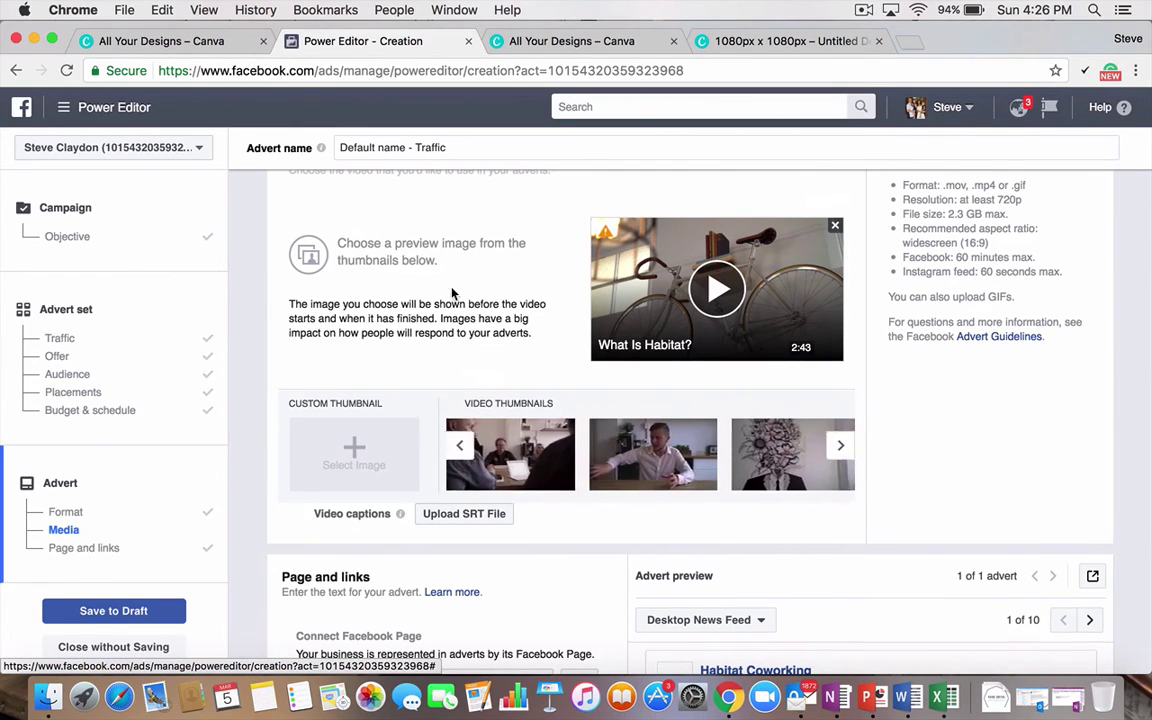
# Step: Review the video advert's destination, headline, text, call to action and Desktop News Feed preview
pyautogui.scroll(-5, 451, 293)
pyautogui.scroll(-1, 451, 293)
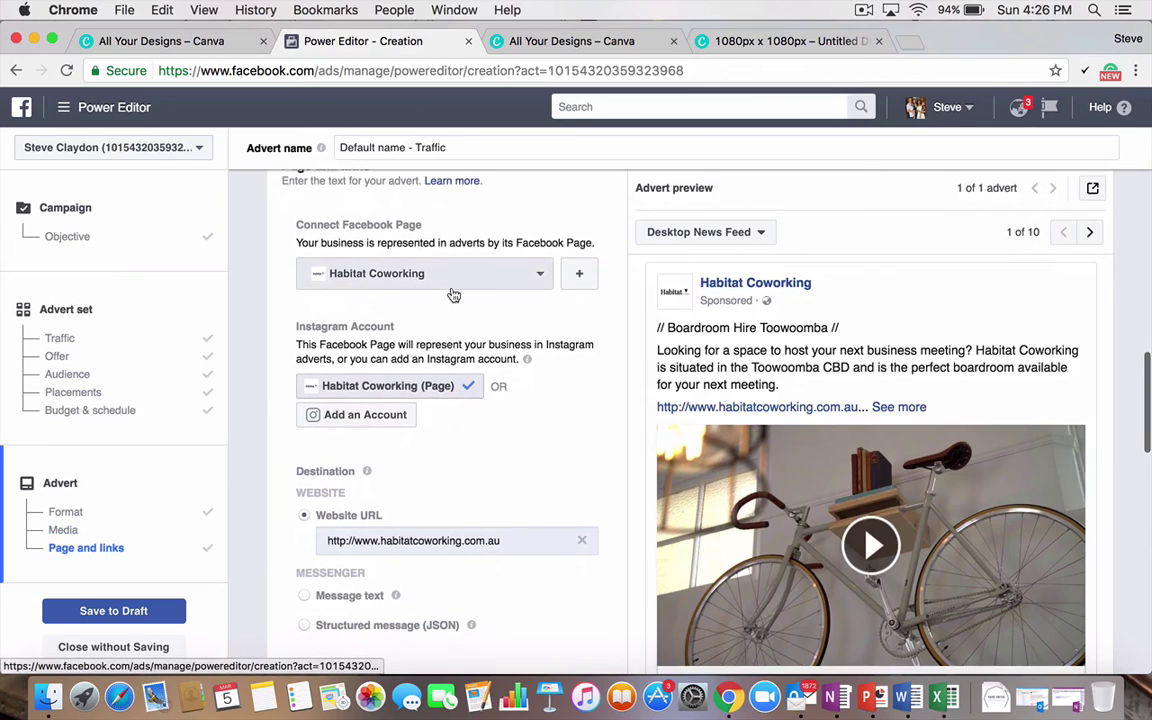
pyautogui.scroll(-6, 473, 413)
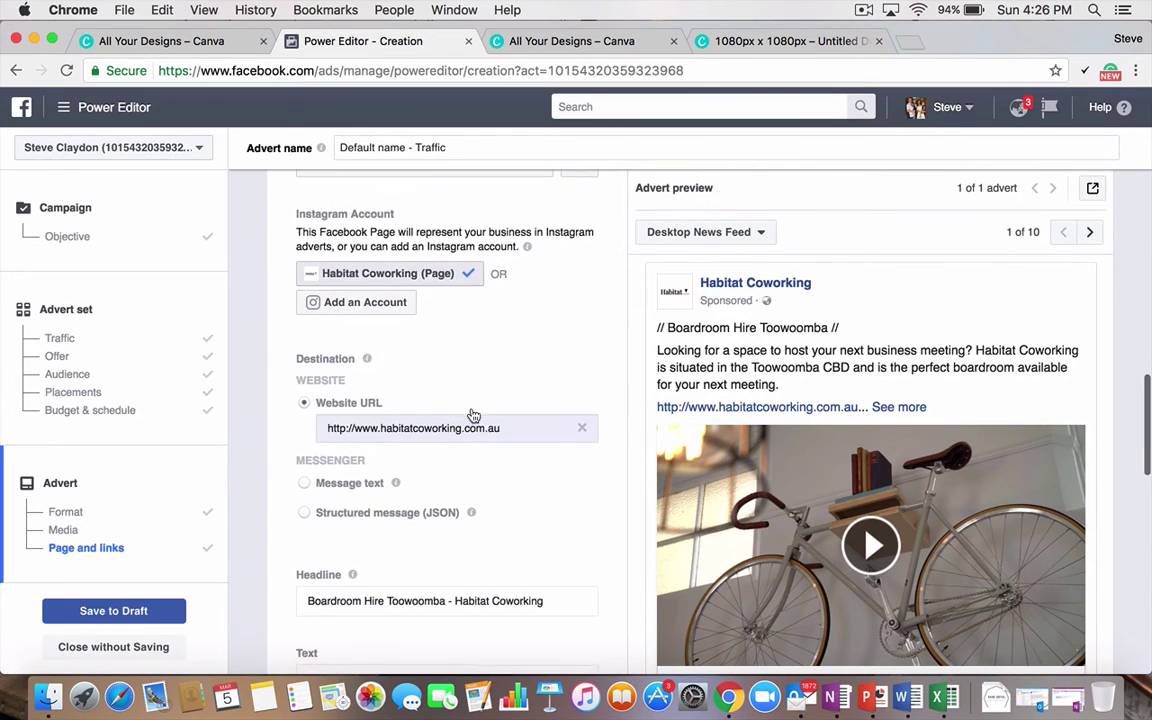
pyautogui.scroll(-2, 473, 410)
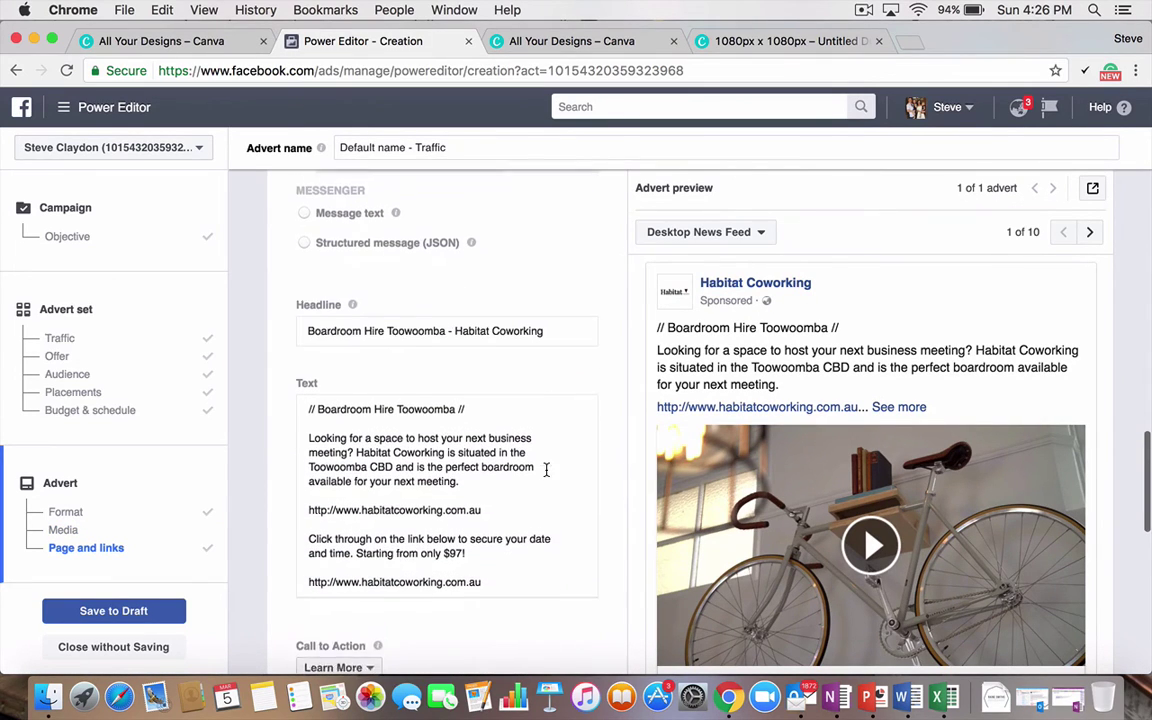
pyautogui.scroll(-3, 921, 418)
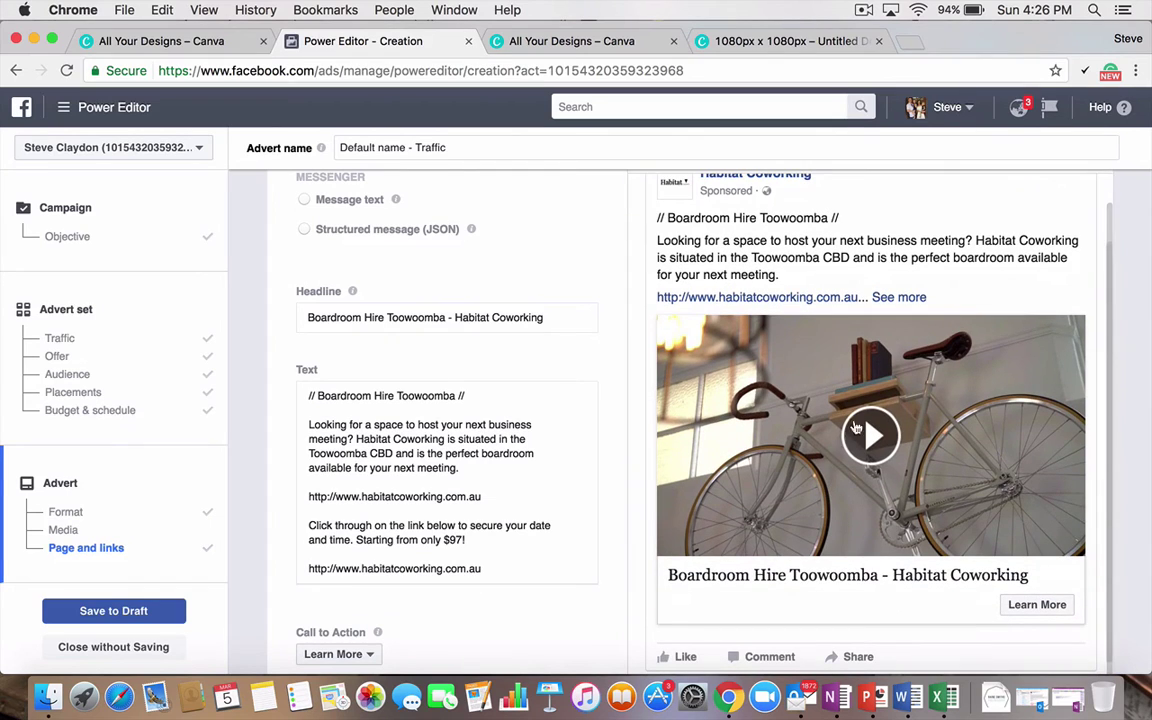
pyautogui.scroll(-10, 550, 476)
pyautogui.scroll(15, 551, 478)
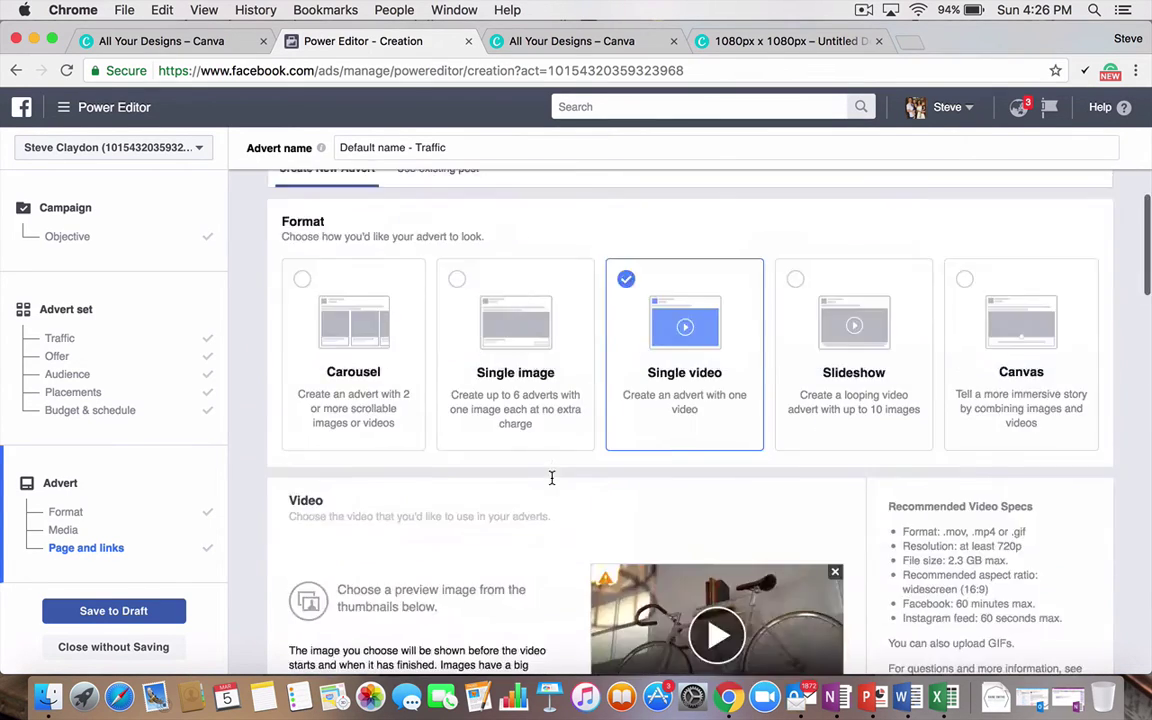
pyautogui.scroll(2, 551, 478)
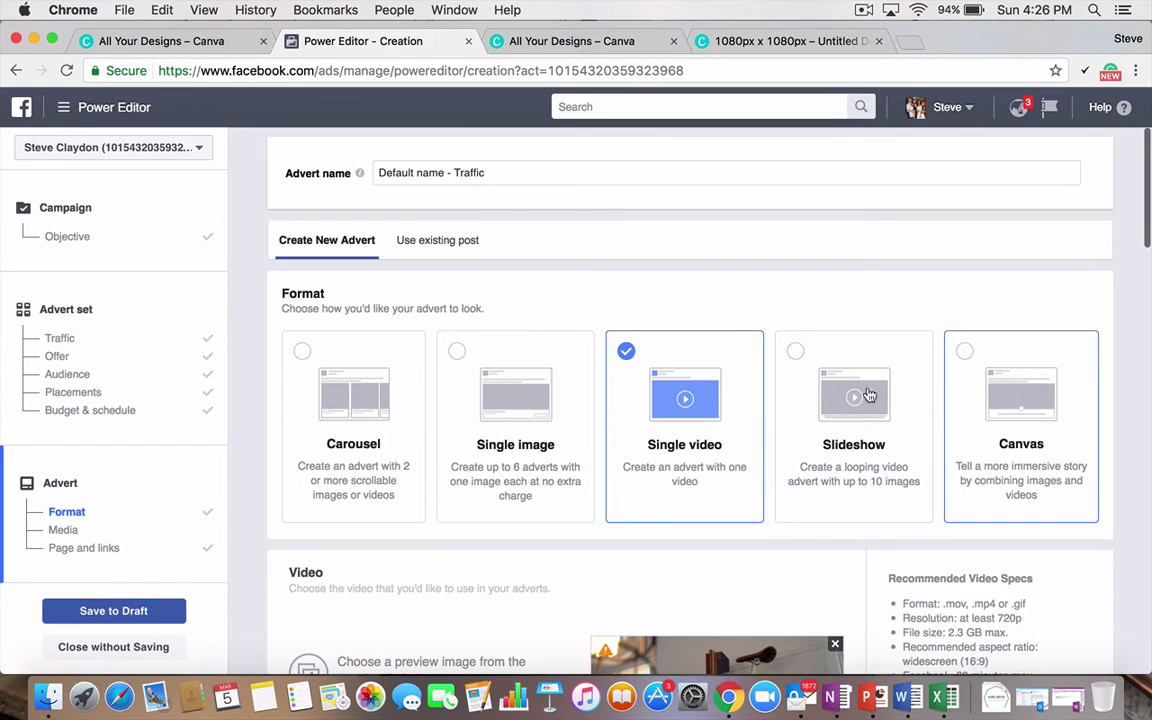
pyautogui.scroll(-6, 725, 380)
pyautogui.scroll(3, 725, 380)
pyautogui.scroll(-4, 727, 380)
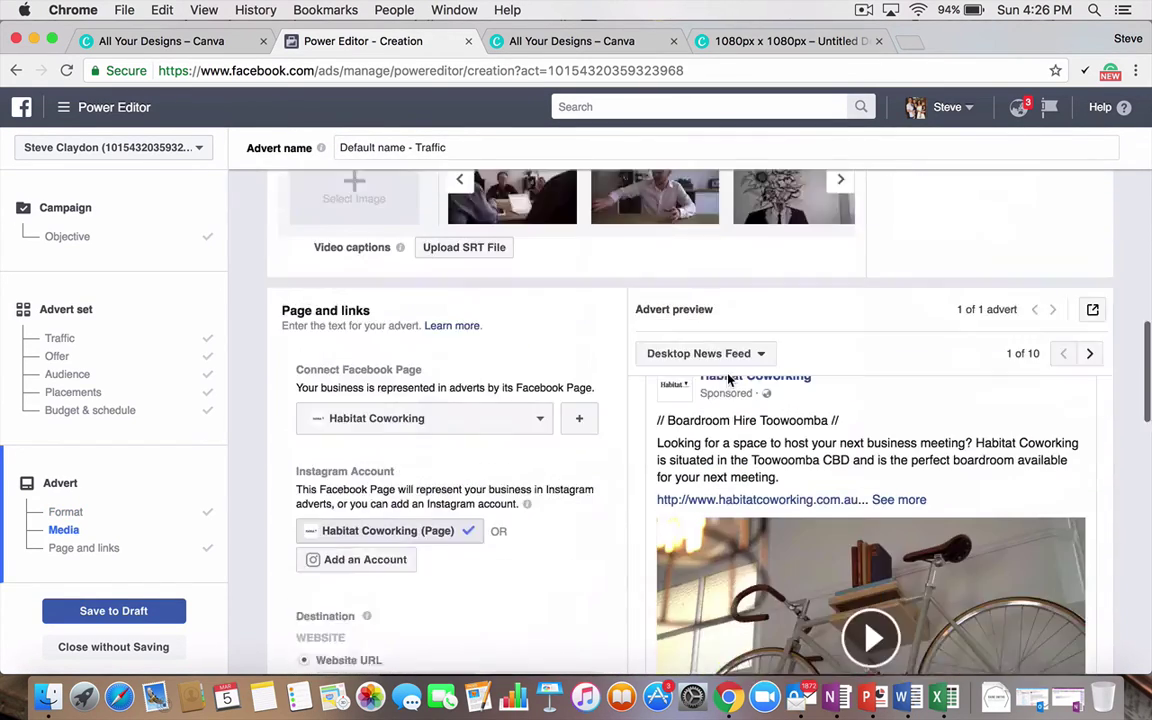
pyautogui.scroll(-10, 727, 380)
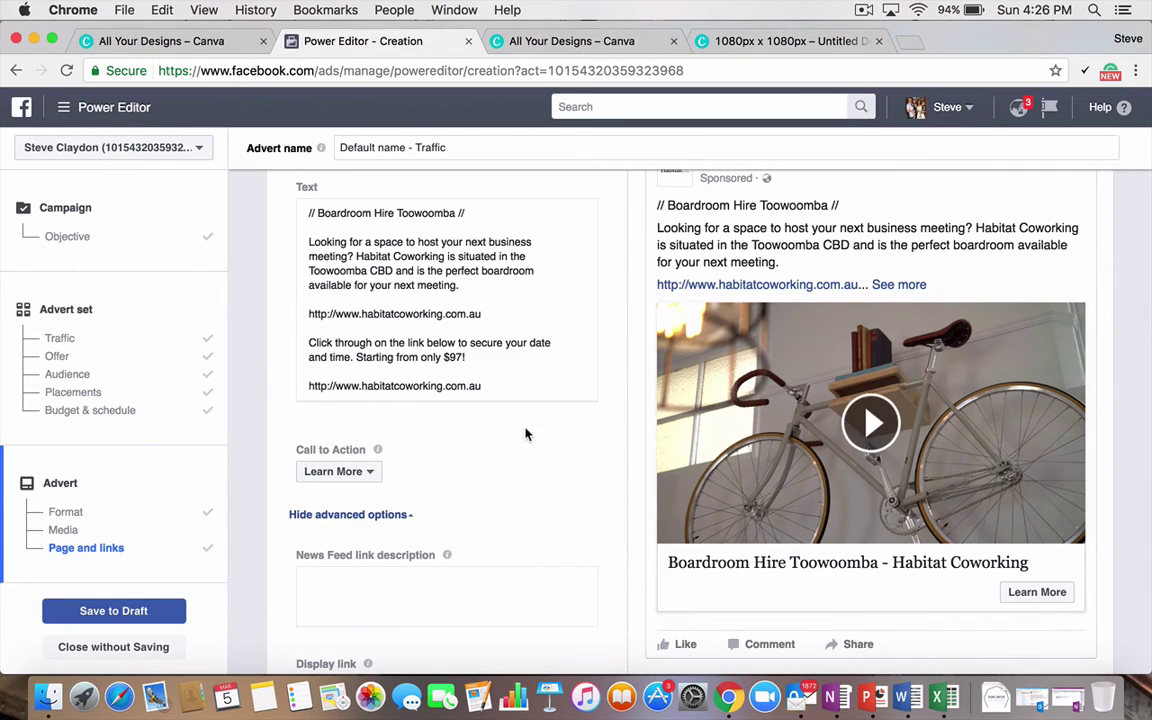
pyautogui.scroll(-3, 440, 500)
pyautogui.scroll(5, 448, 487)
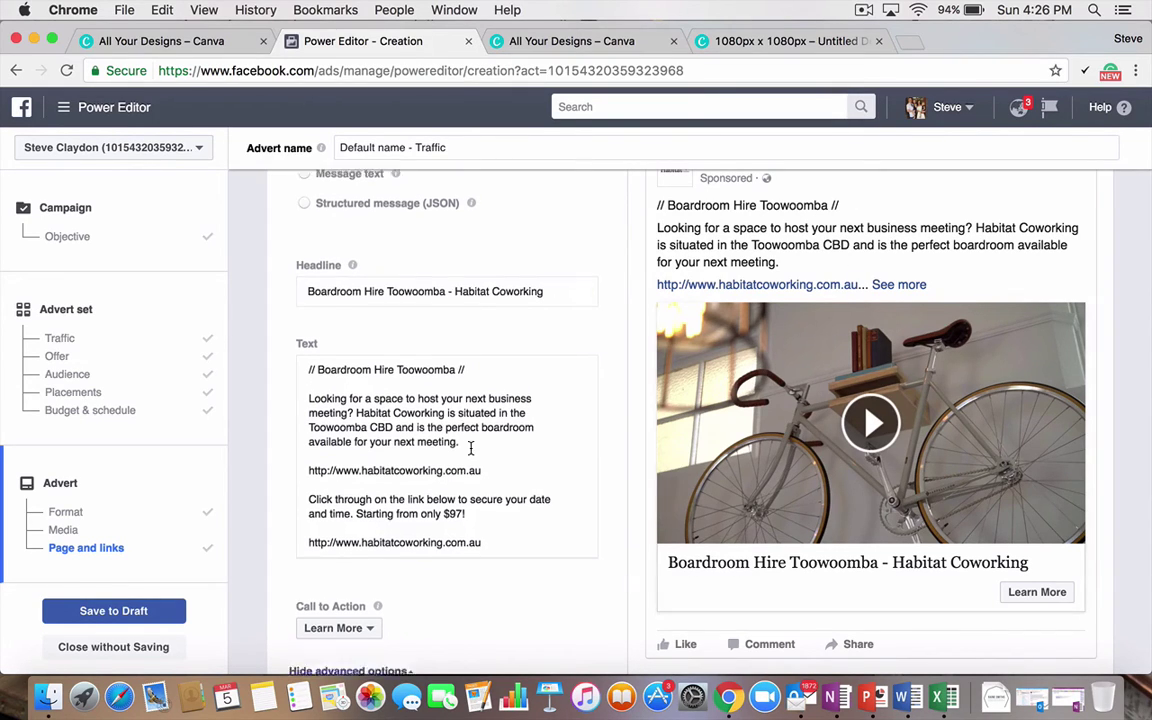
pyautogui.scroll(10, 470, 450)
pyautogui.scroll(2, 503, 263)
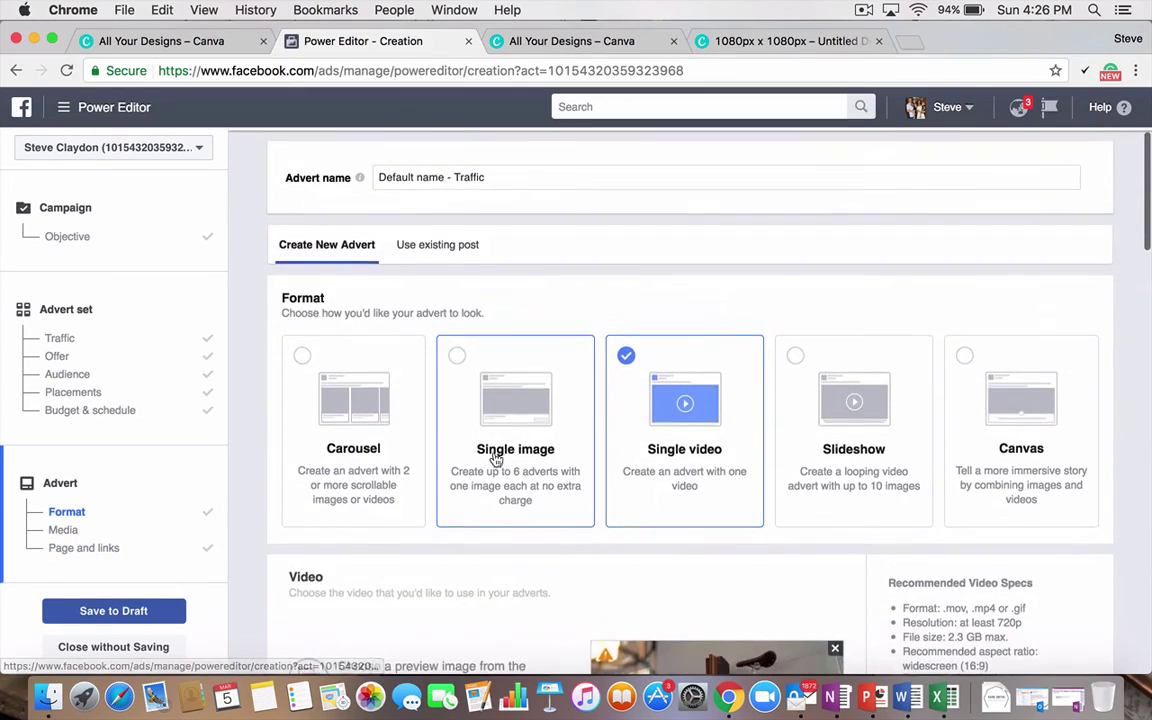
# Step: Switch the advert format to Single image and check its page settings, text and preview
pyautogui.click(490, 440)
pyautogui.scroll(-5, 504, 580)
pyautogui.scroll(-10, 562, 645)
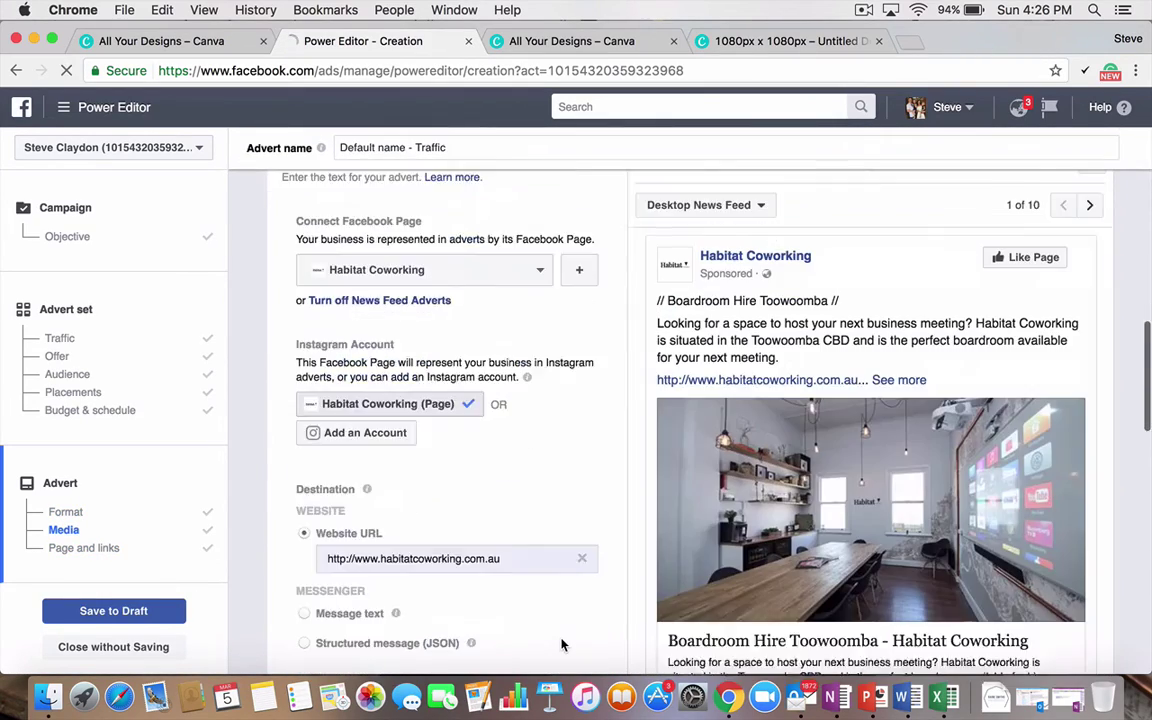
pyautogui.scroll(-7, 490, 505)
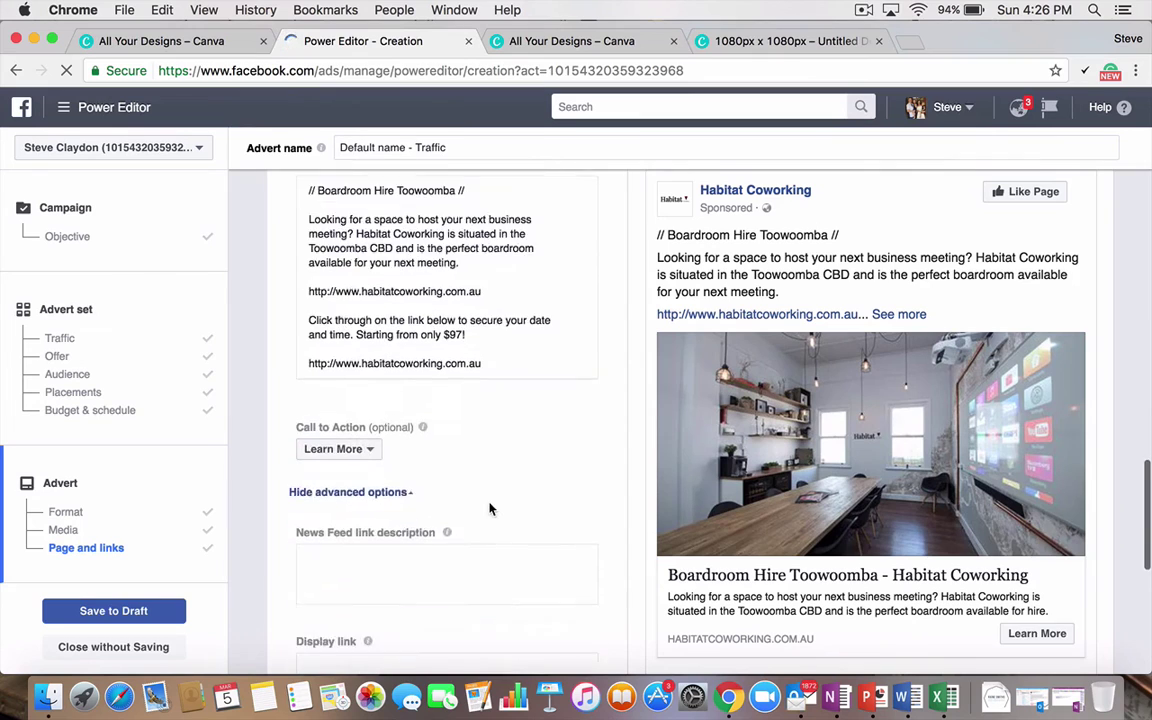
# Step: Enter the placeholder text "oijfodhfodijfoidj" as the News Feed link description and check it in the advert preview
pyautogui.scroll(4, 490, 507)
pyautogui.scroll(3, 489, 509)
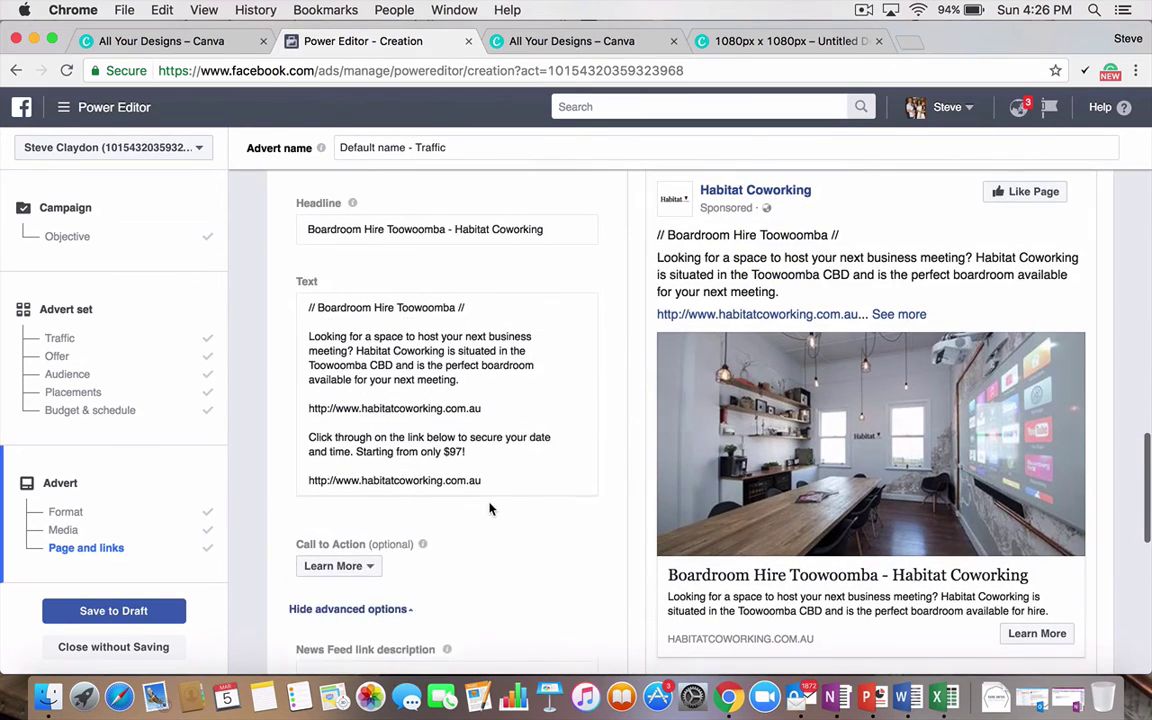
pyautogui.scroll(-4, 615, 574)
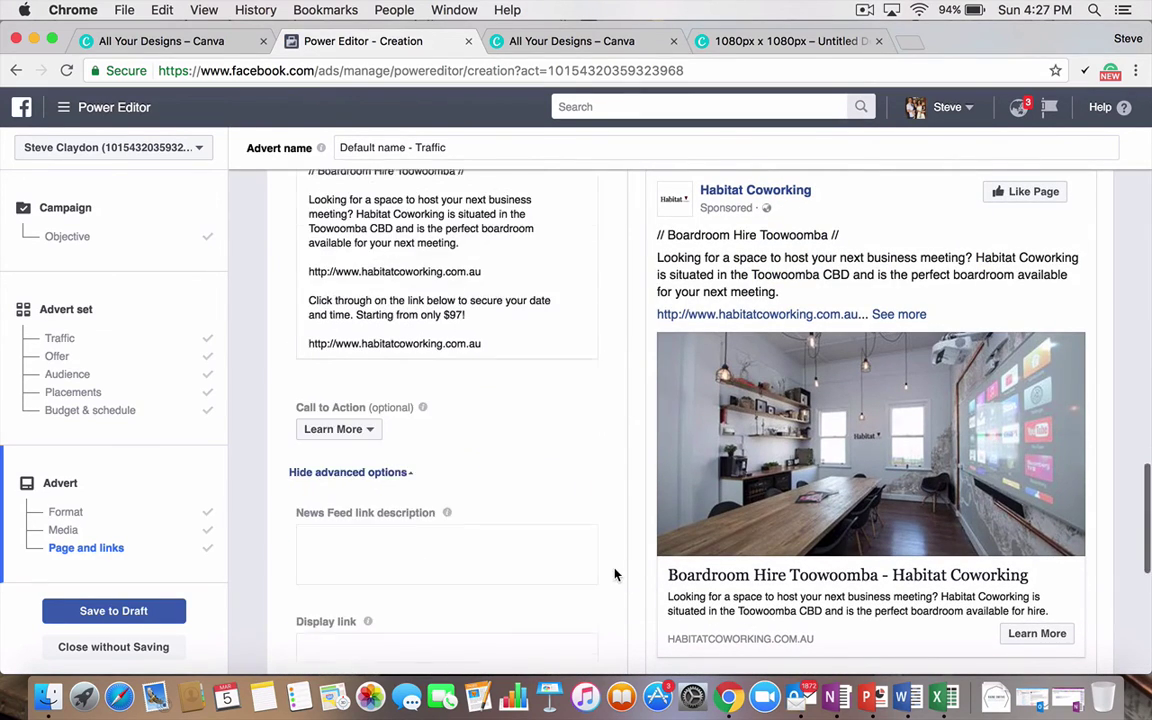
pyautogui.click(331, 529)
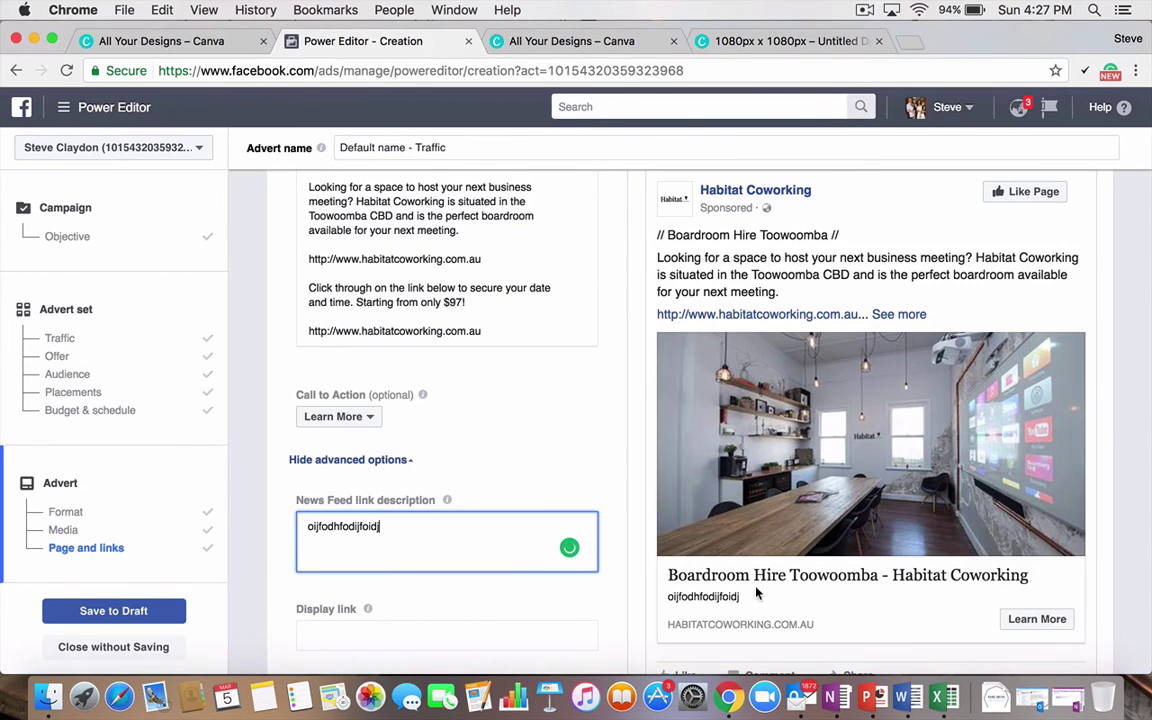
pyautogui.scroll(-5, 559, 465)
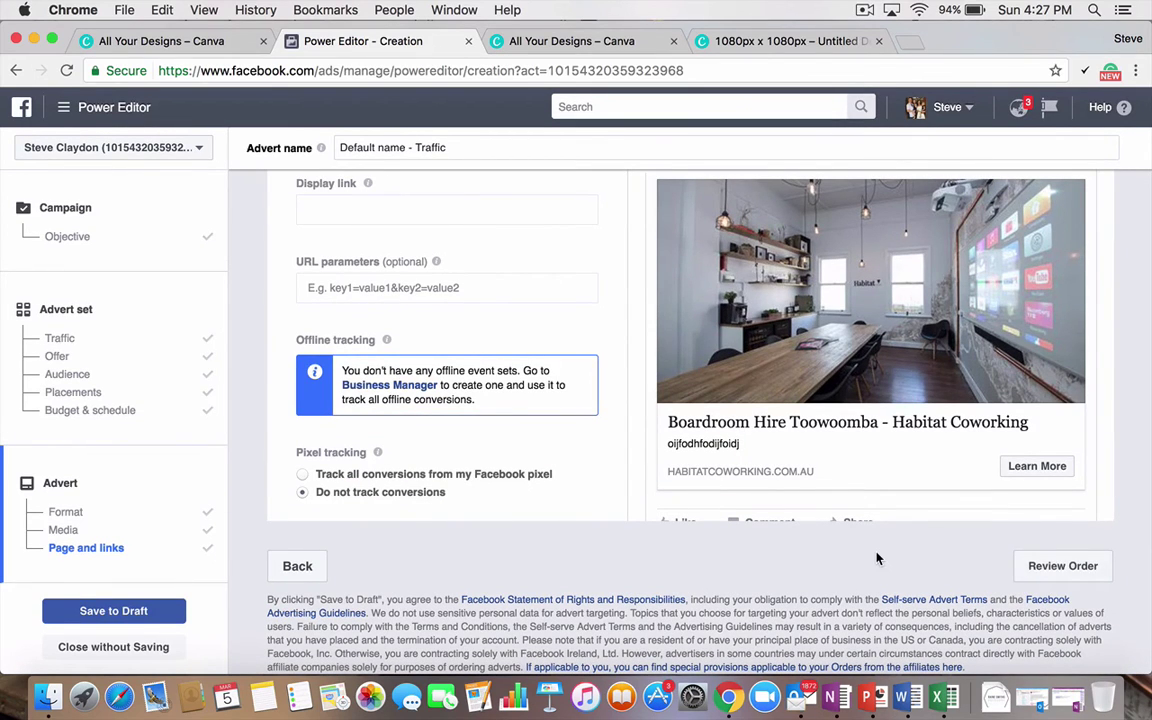
# Step: Switch the advert from a newly created one to using an existing Page post
pyautogui.scroll(10, 876, 558)
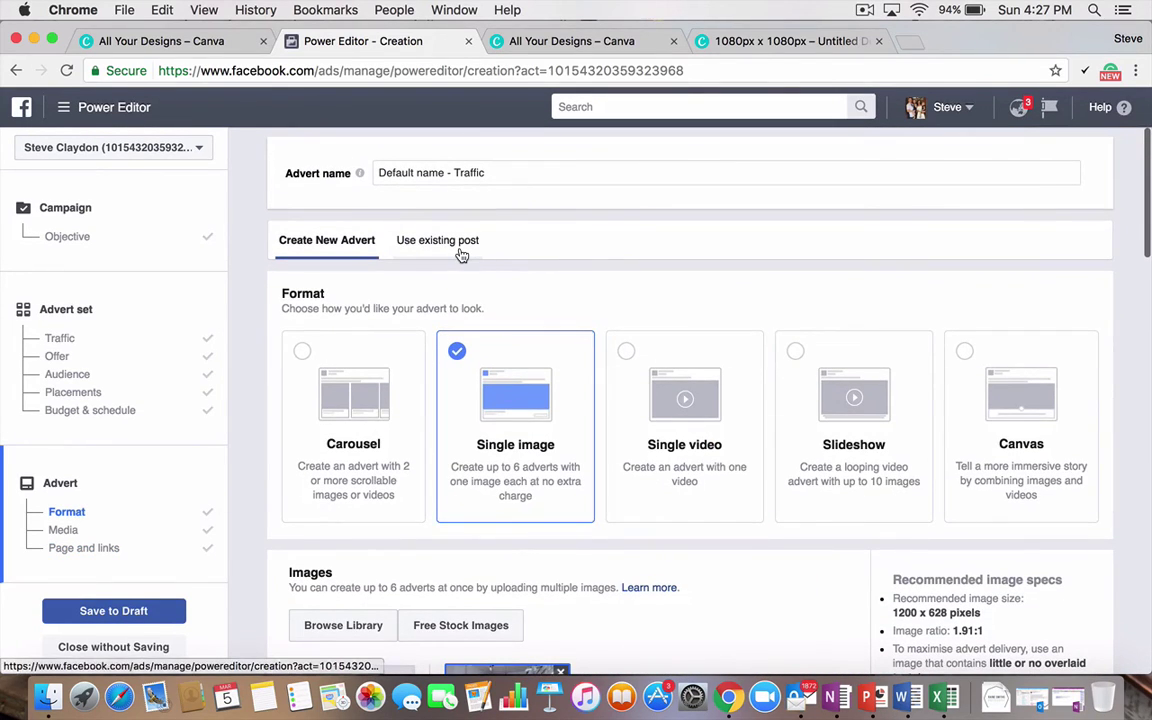
pyautogui.click(456, 252)
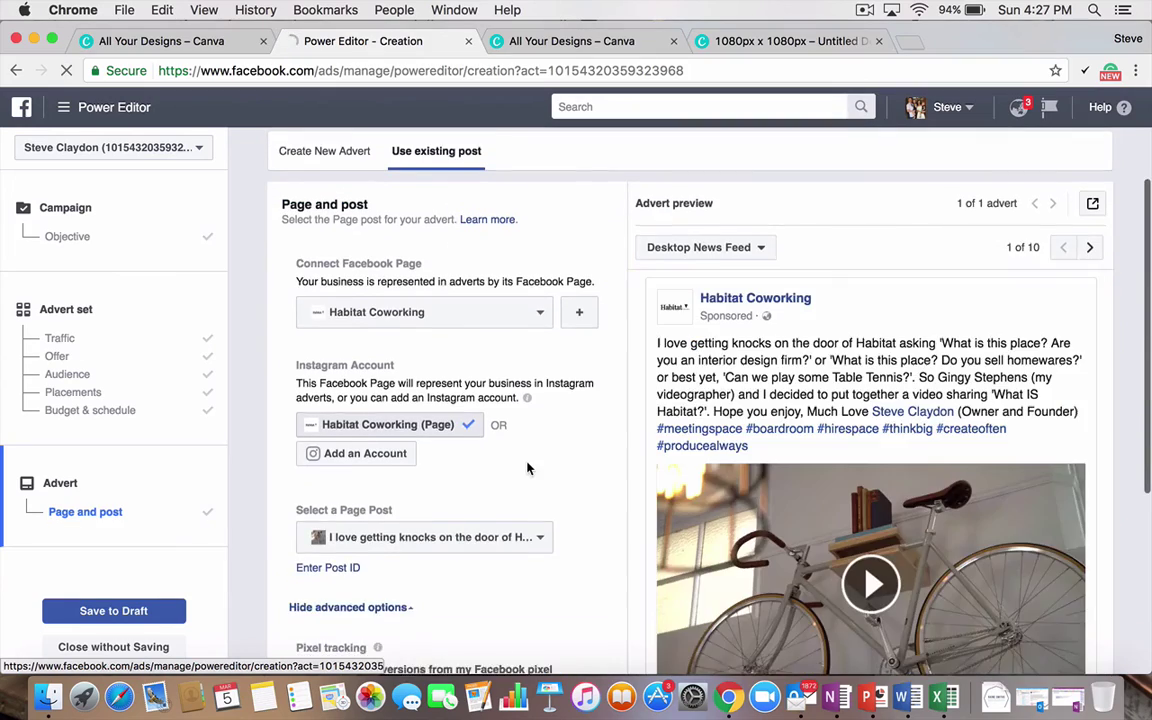
# Step: Review the existing-post advert's Page, Instagram, post and tracking settings alongside the Desktop News Feed preview
pyautogui.scroll(-3, 528, 465)
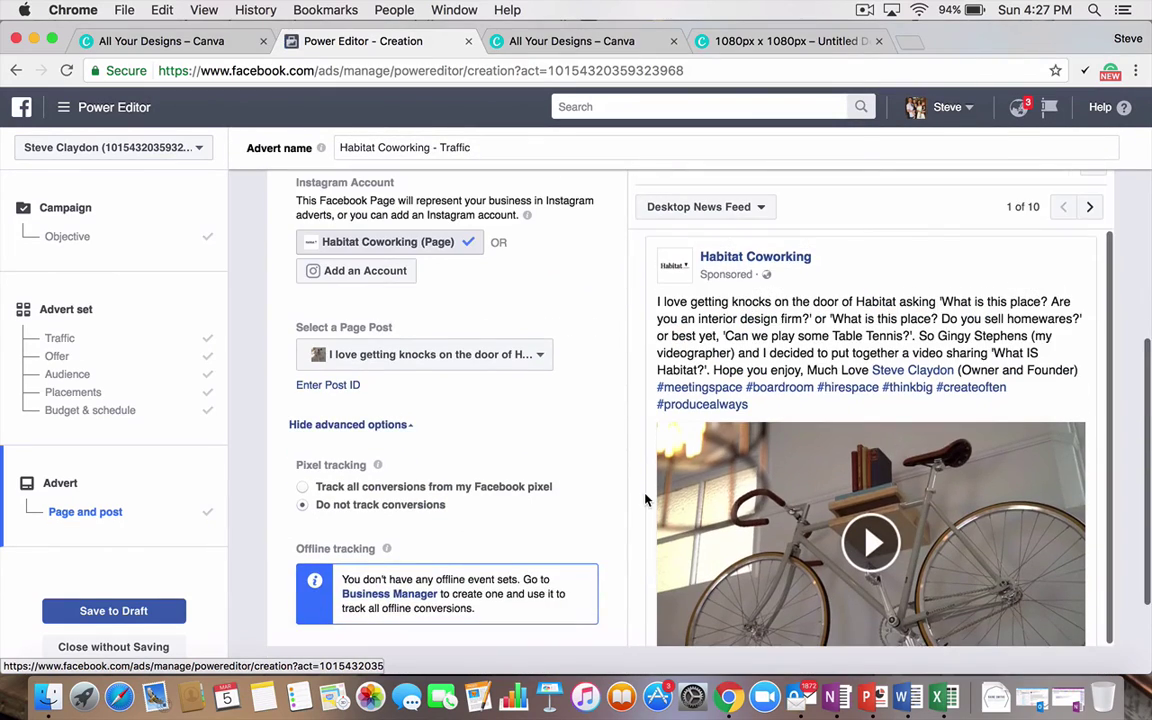
pyautogui.scroll(3, 560, 470)
pyautogui.scroll(-1, 565, 476)
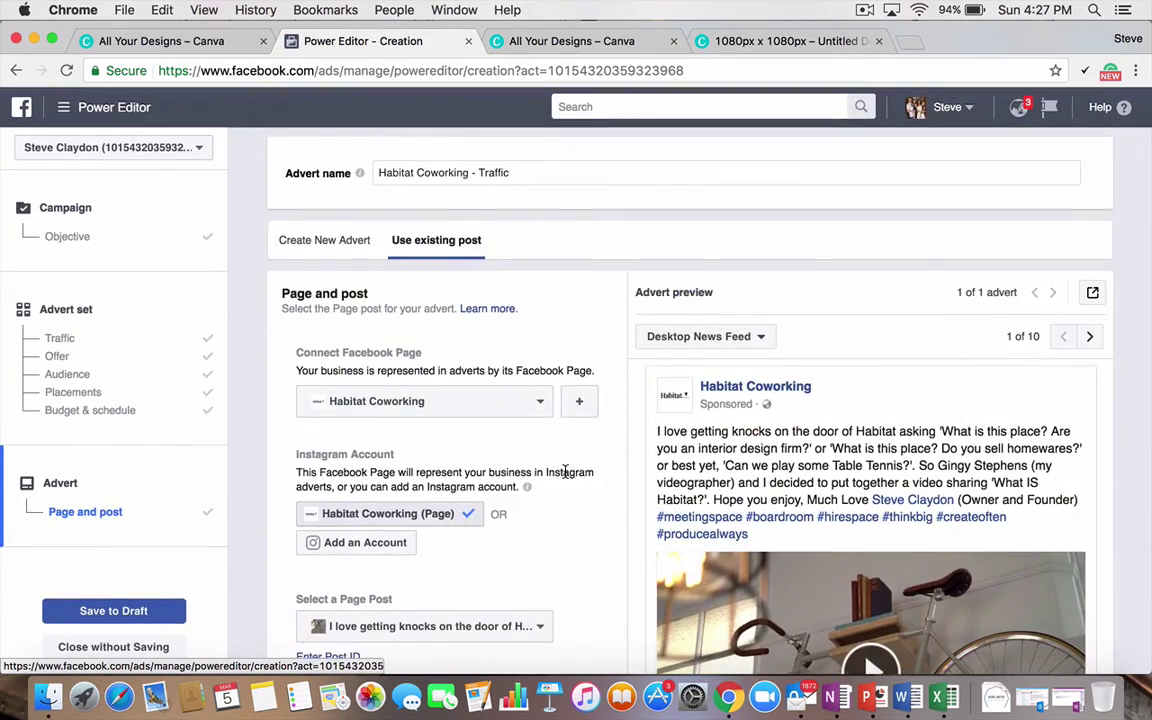
# Step: Check the Canva design page, return to Power Editor and review the new single-image advert's headline, text and preview
pyautogui.click(543, 36)
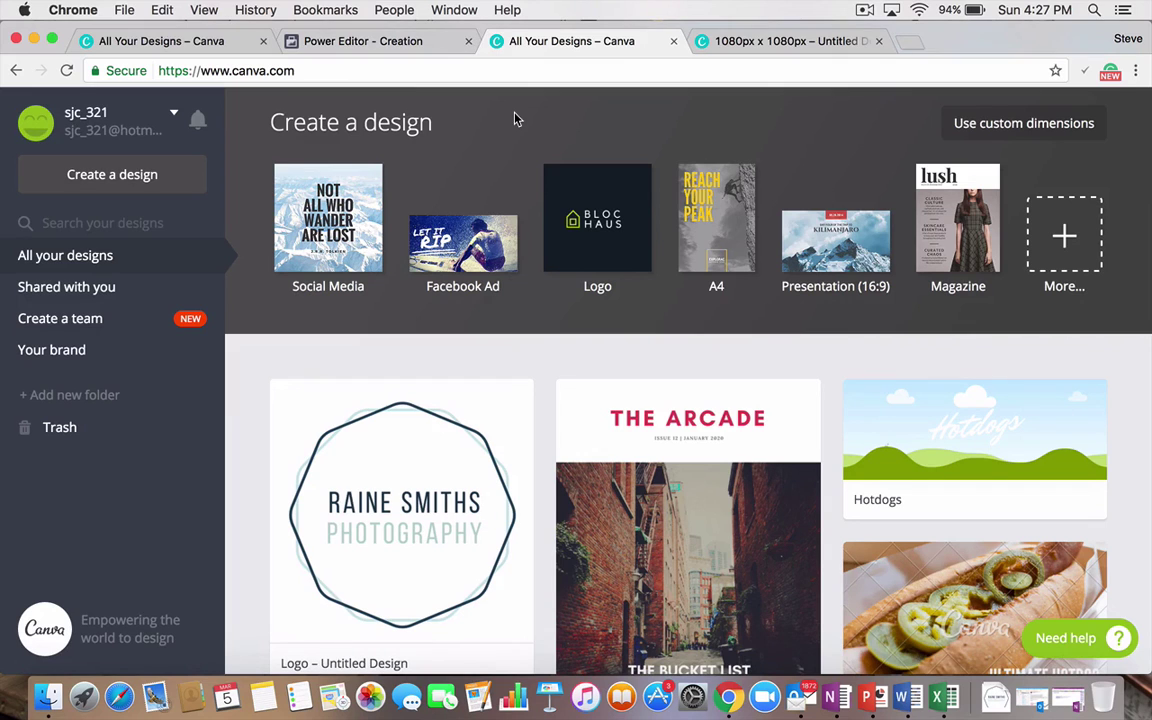
pyautogui.click(386, 42)
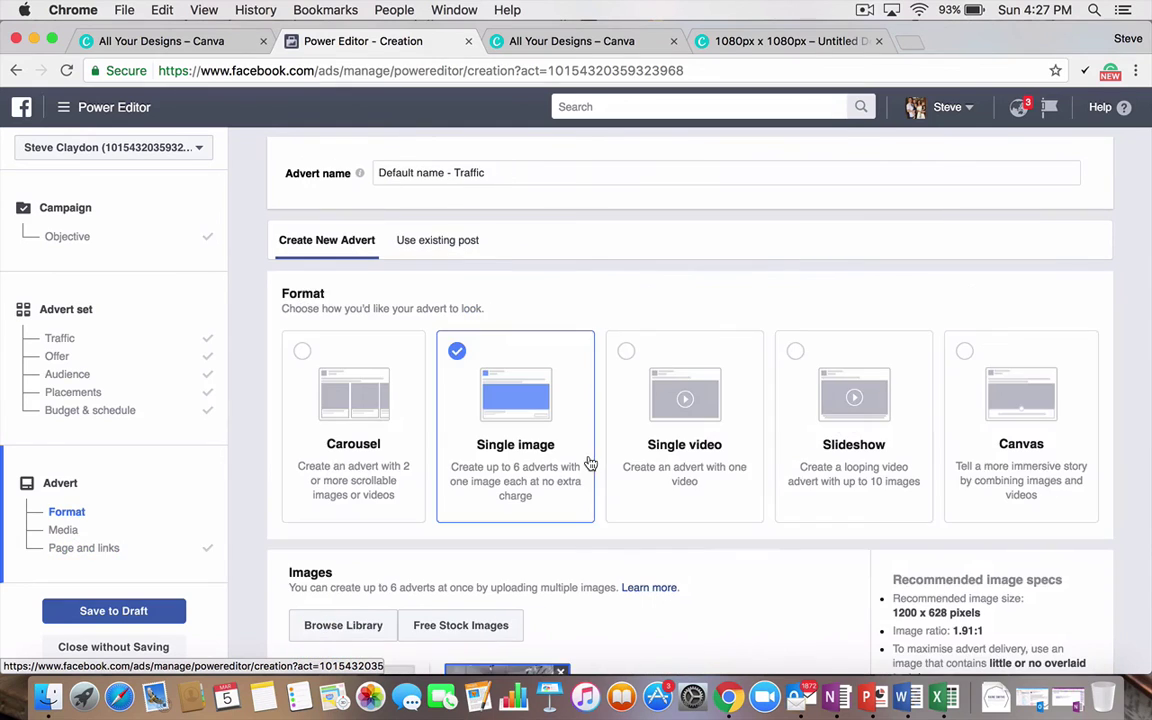
pyautogui.scroll(-10, 676, 600)
pyautogui.scroll(-5, 676, 600)
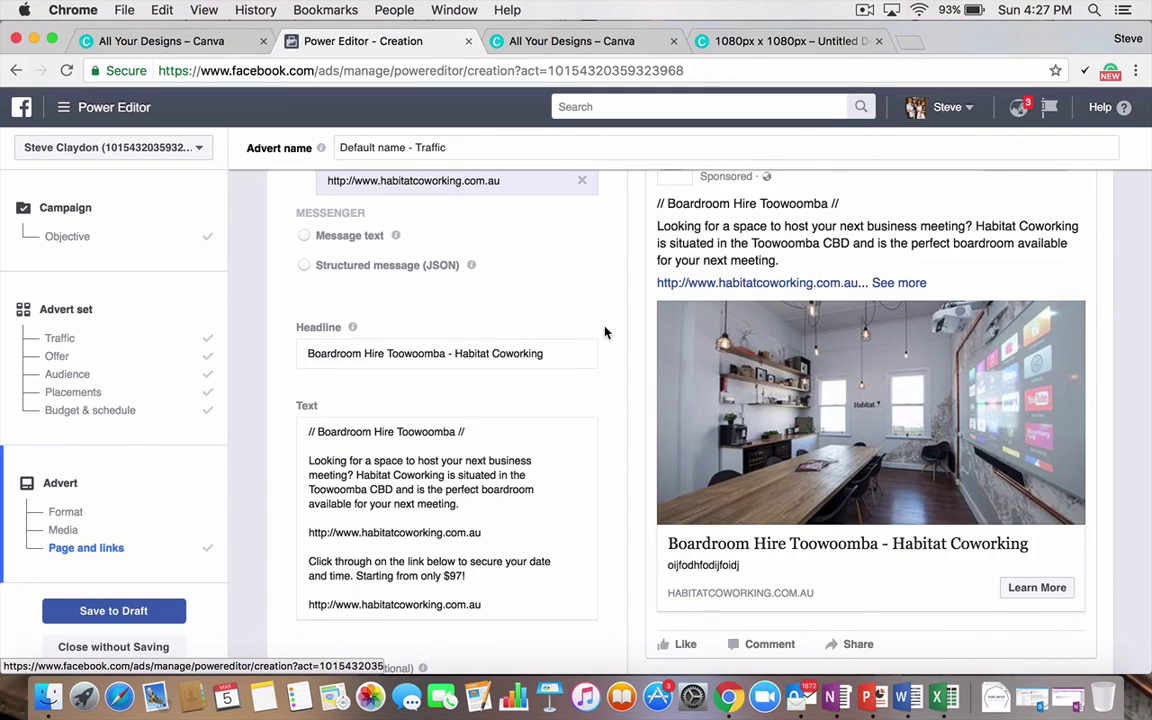
# Step: Open the author's personal website in a new browser tab and look through its home page and book collection
pyautogui.click(910, 44)
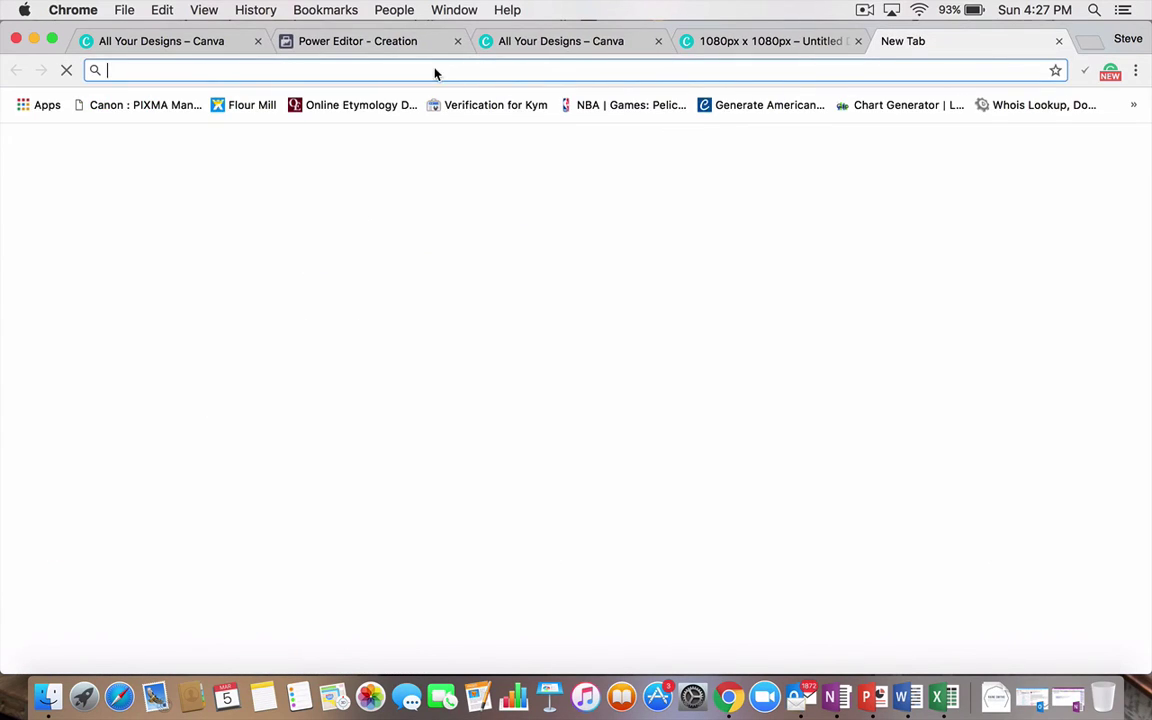
pyautogui.write('www.st')
pyautogui.press('Return')
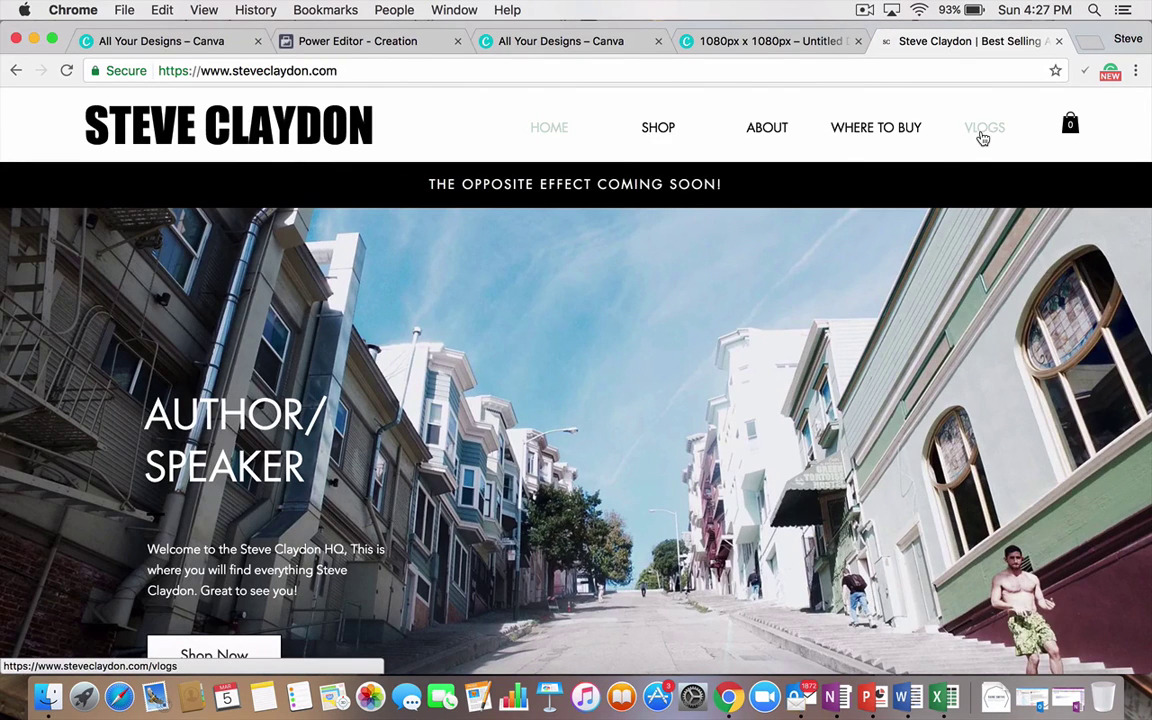
pyautogui.scroll(-10, 759, 561)
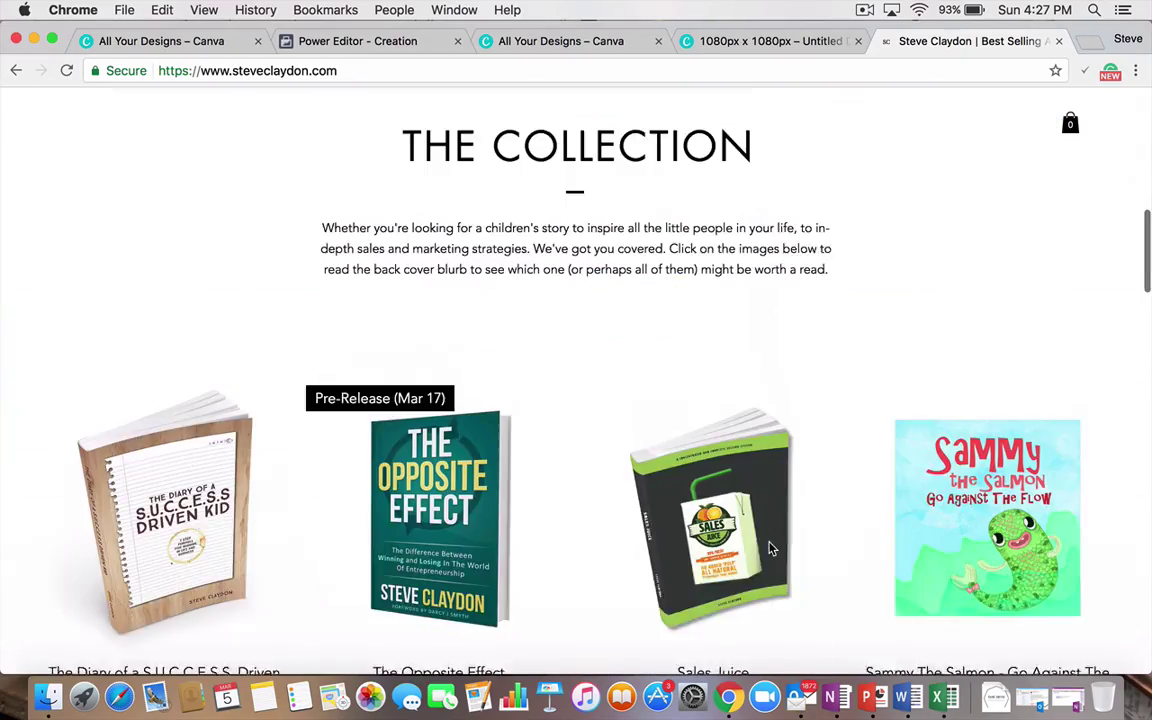
pyautogui.scroll(-15, 537, 514)
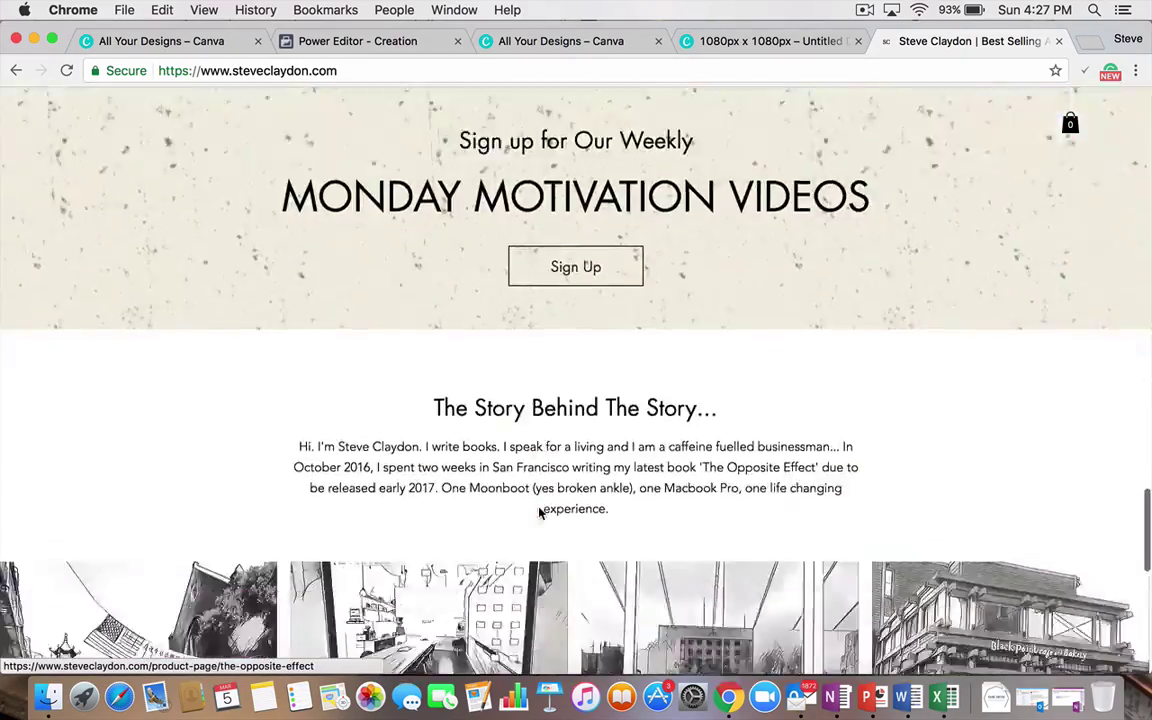
pyautogui.scroll(15, 537, 506)
pyautogui.press('super+t')
pyautogui.write('www.equ')
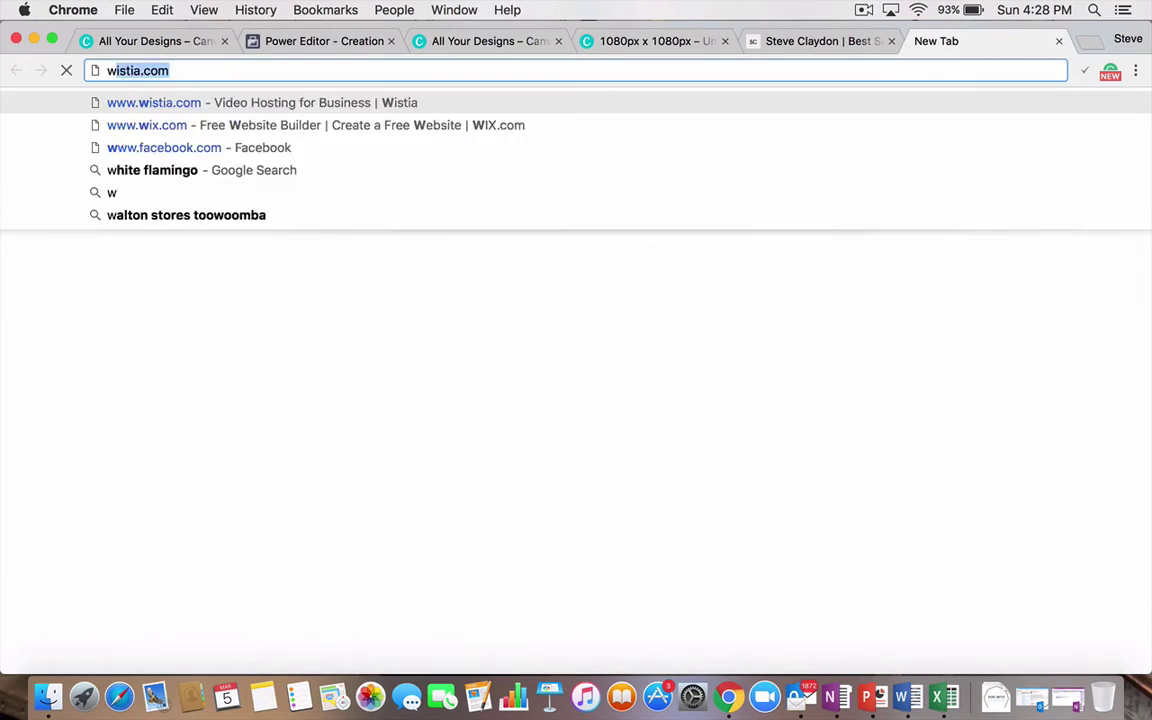
pyautogui.write('ipconsulting')
pyautogui.press('Return')
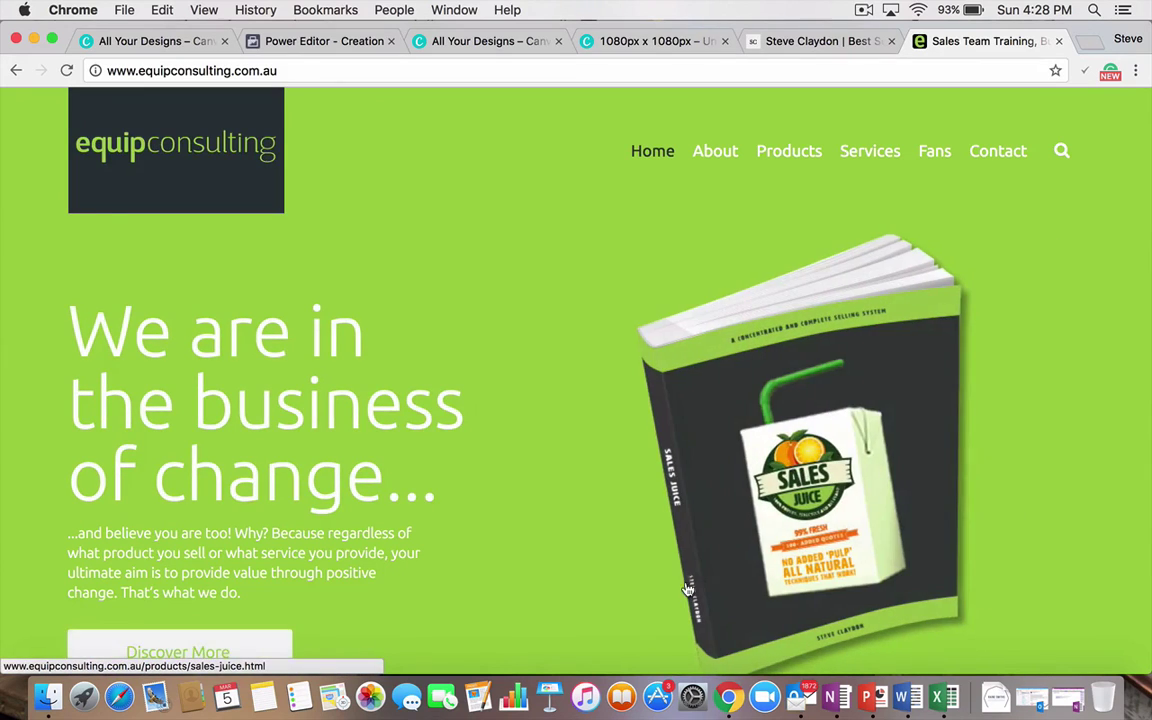
pyautogui.scroll(-10, 716, 450)
pyautogui.scroll(-10, 716, 450)
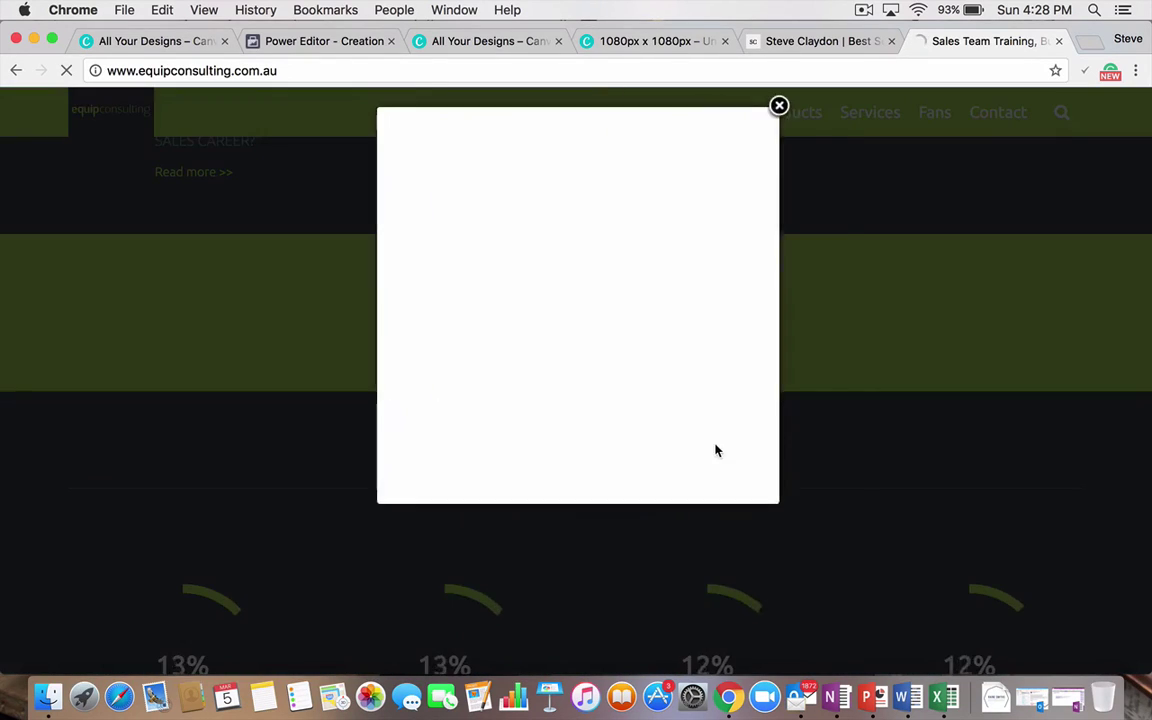
pyautogui.click(846, 114)
pyautogui.click(862, 11)
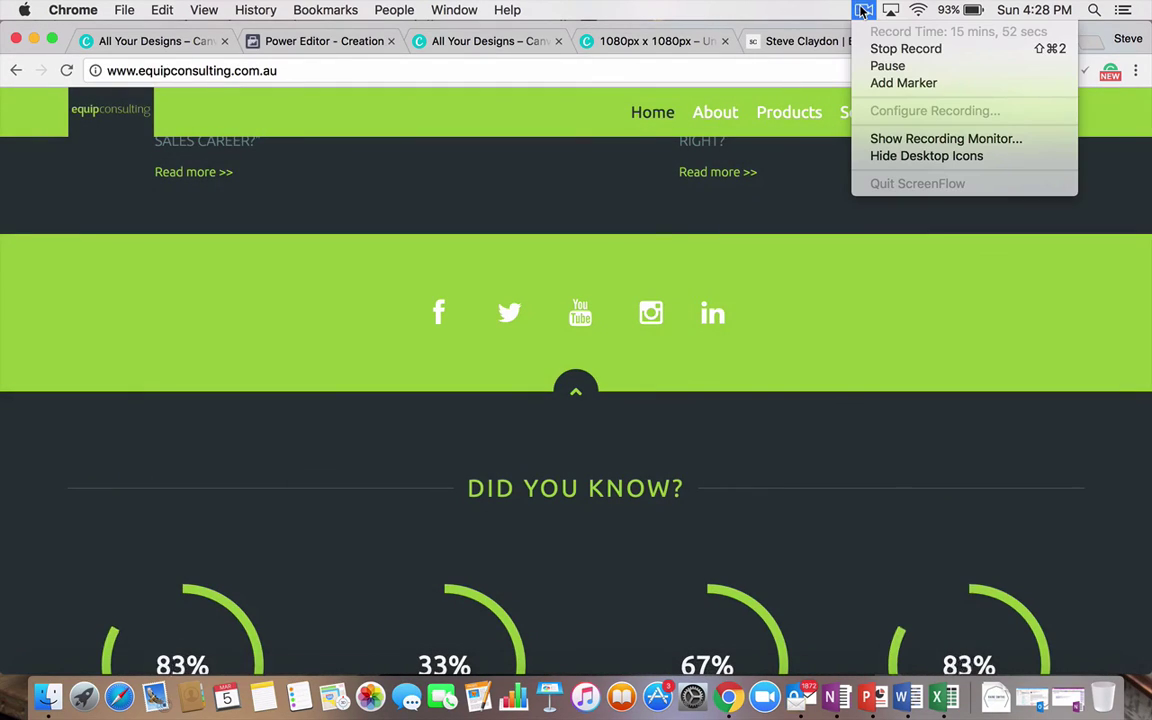